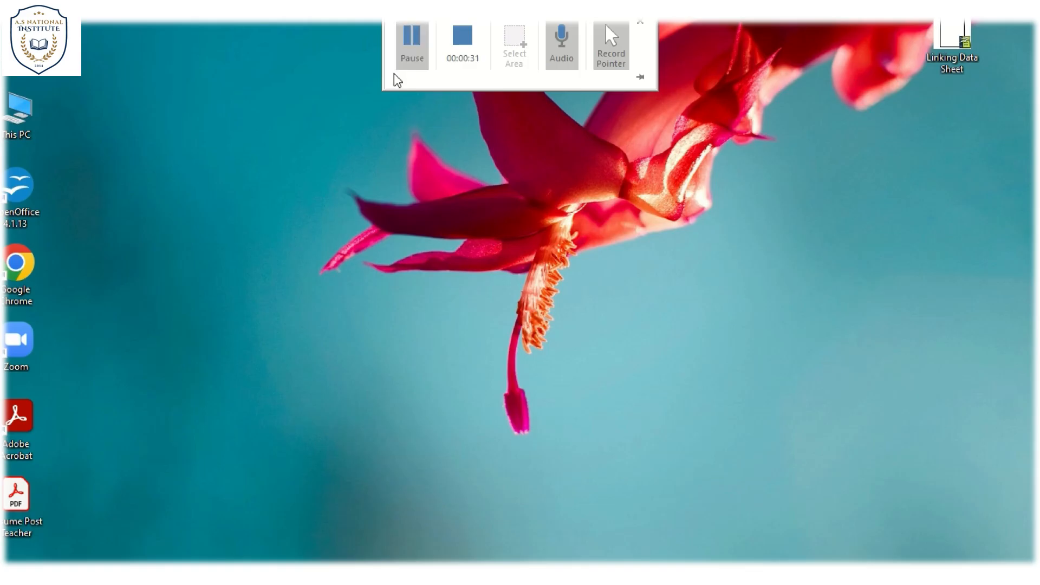
# - Open the Linking Data Sheet file and enter the title "Term-1 Examination Marks of Class Xth Session 2022-23" in cell A1 of Sheet1
pyautogui.doubleClick(957, 44)
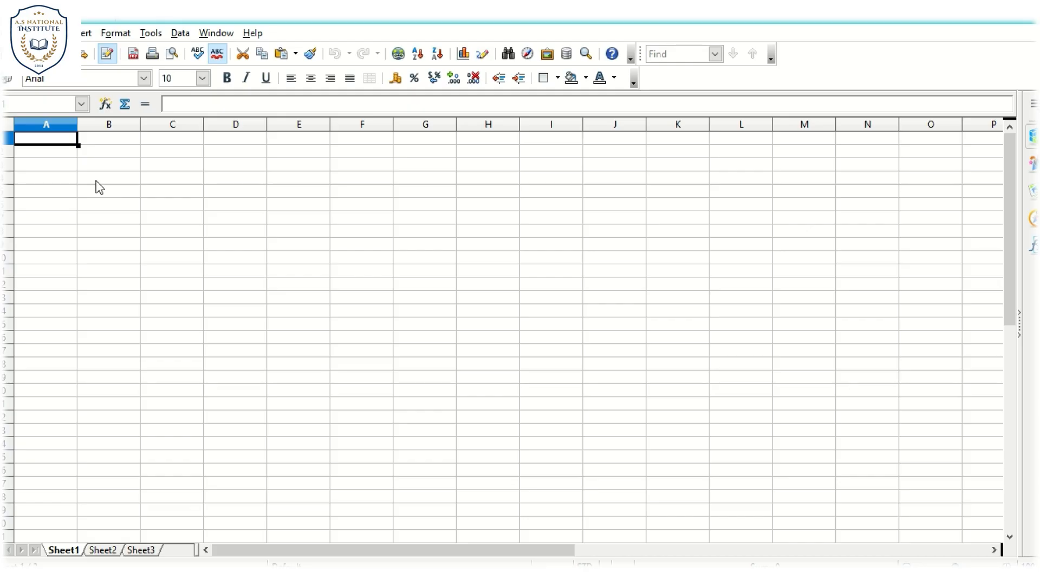
pyautogui.click(51, 149)
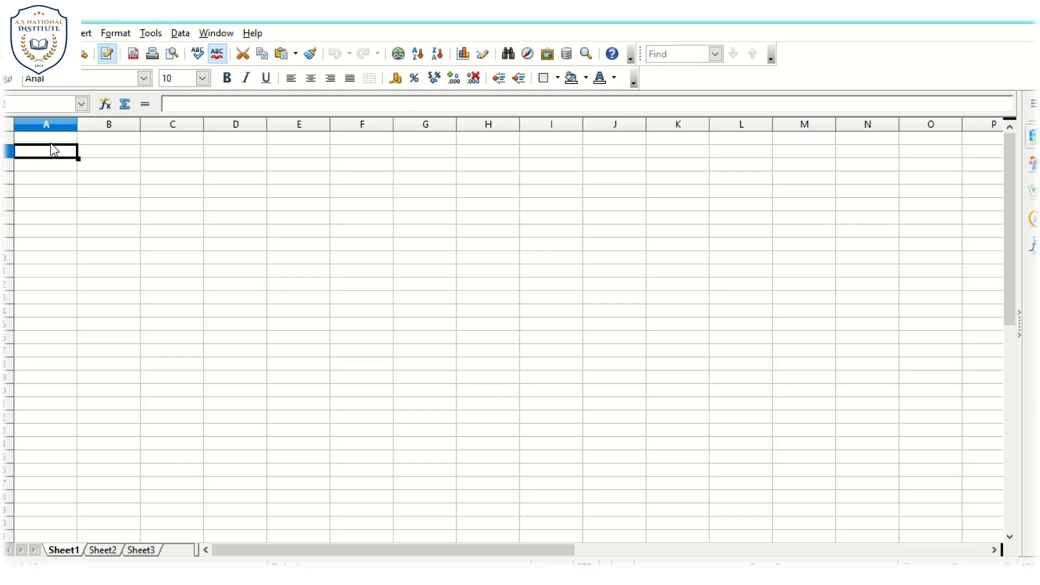
pyautogui.click(51, 143)
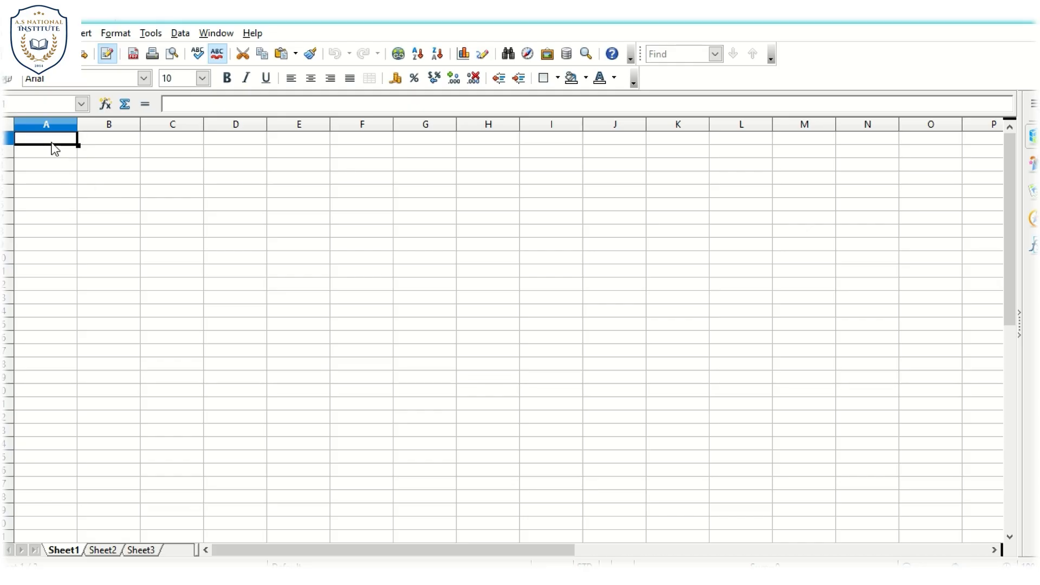
pyautogui.write('Term-1')
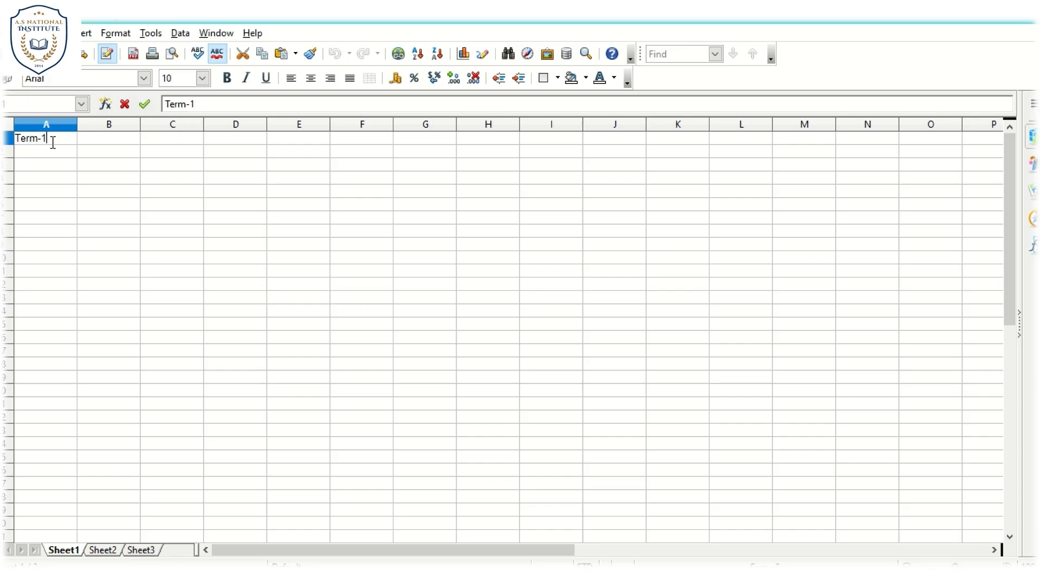
pyautogui.write(' E')
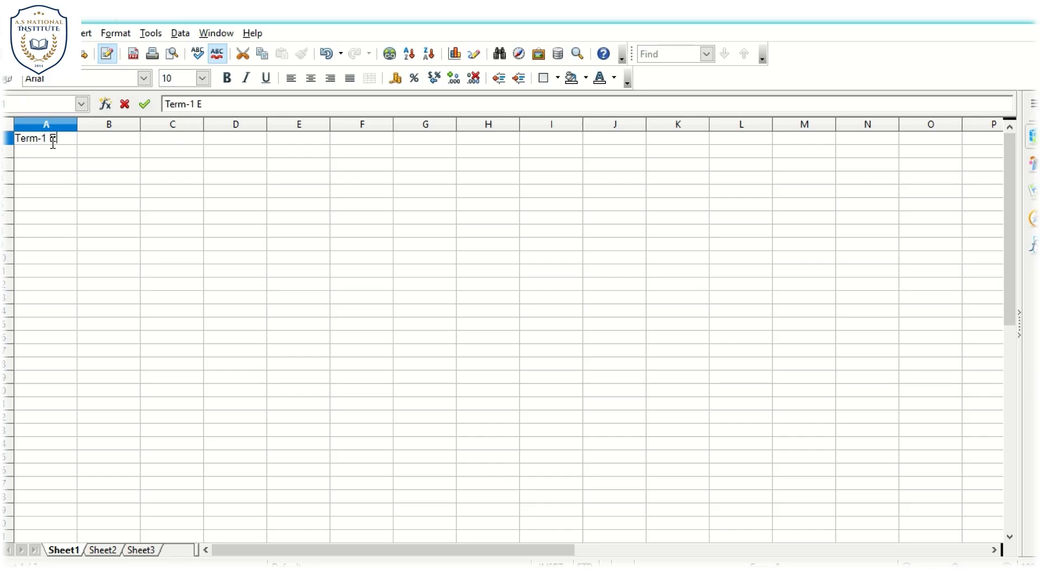
pyautogui.write('xamination Mark')
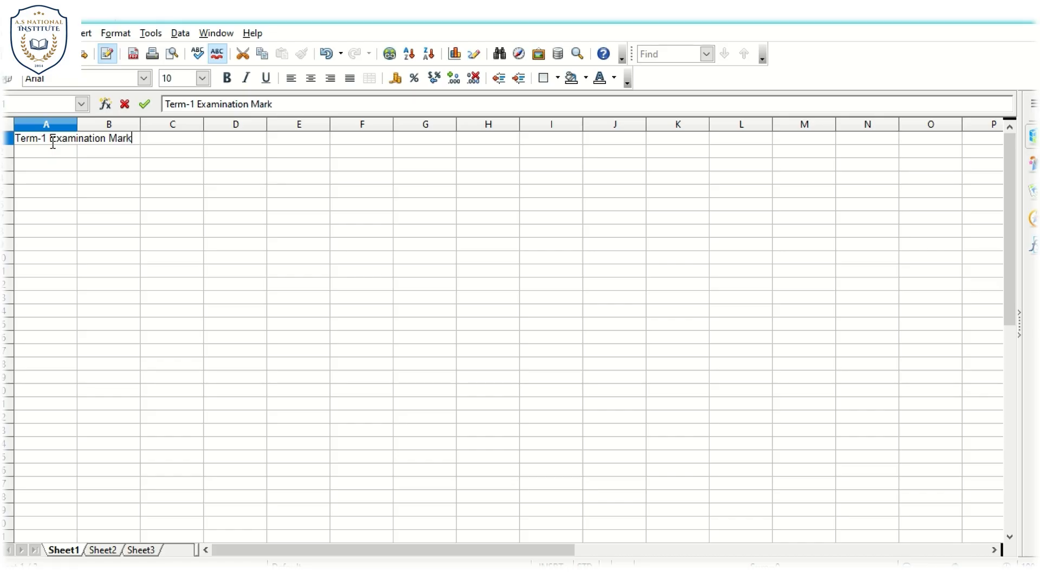
pyautogui.write('s of Class X')
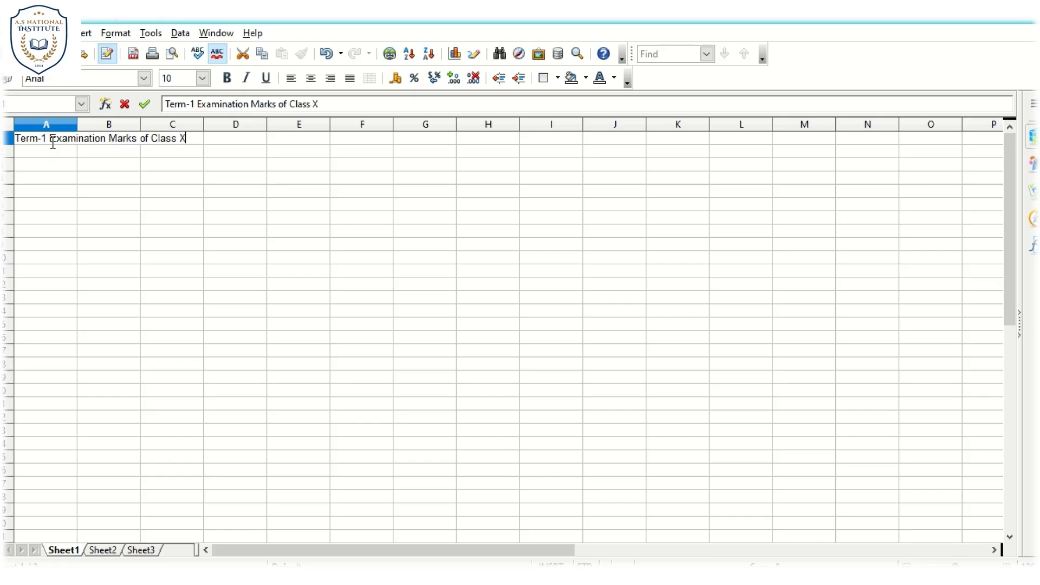
pyautogui.write('th Session 20')
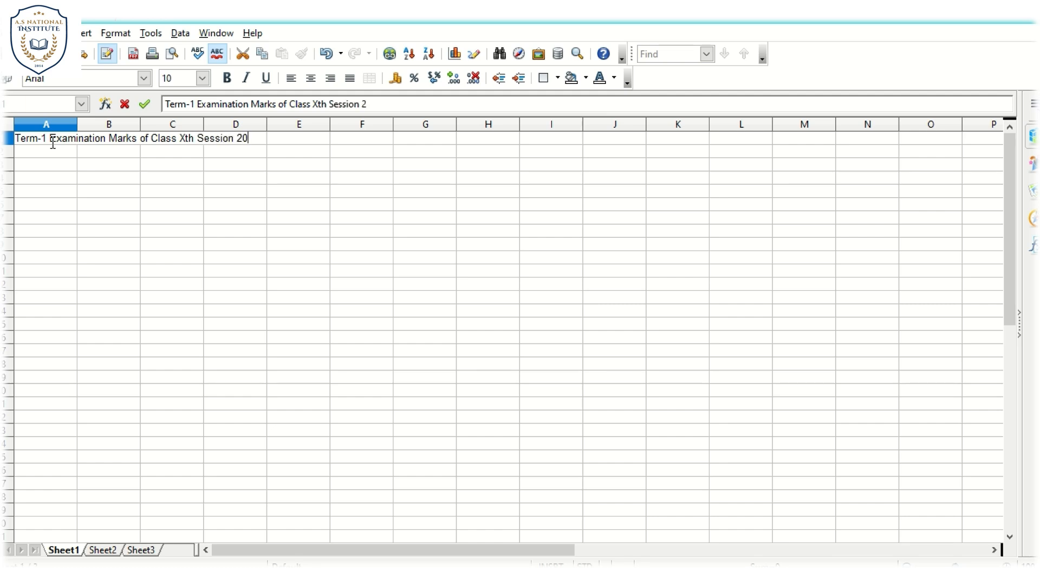
pyautogui.write('22-23')
pyautogui.press('Return')
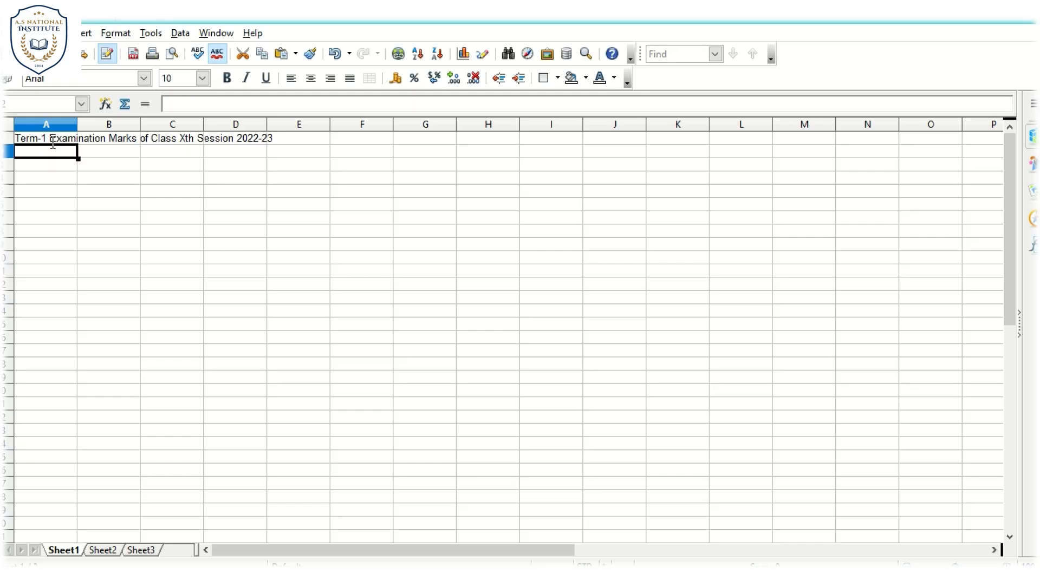
# - Enter the column headings Rno, Name, Hindi and English in cells A3 to D3
pyautogui.press('Return')
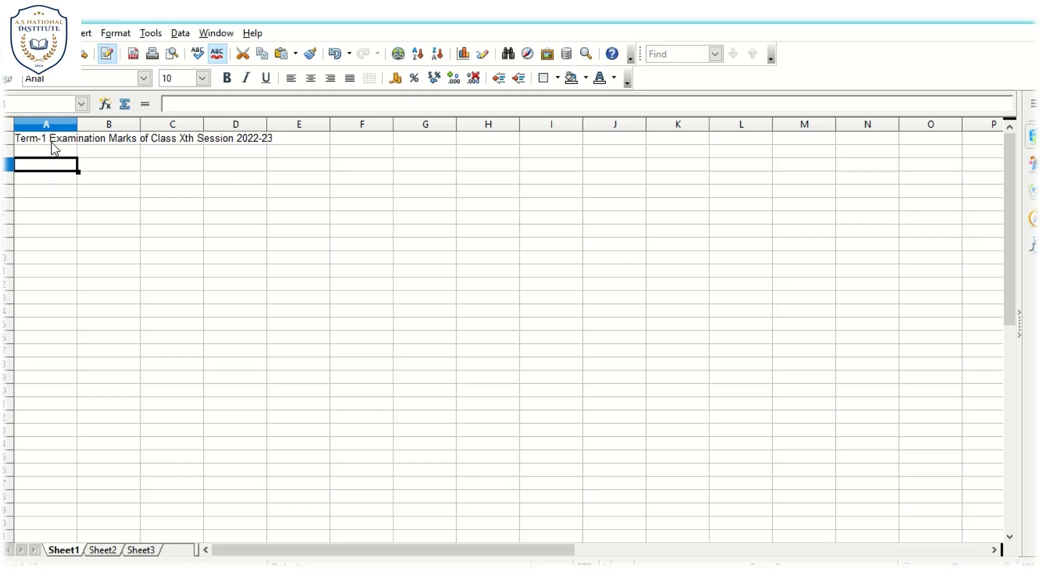
pyautogui.write('Rn')
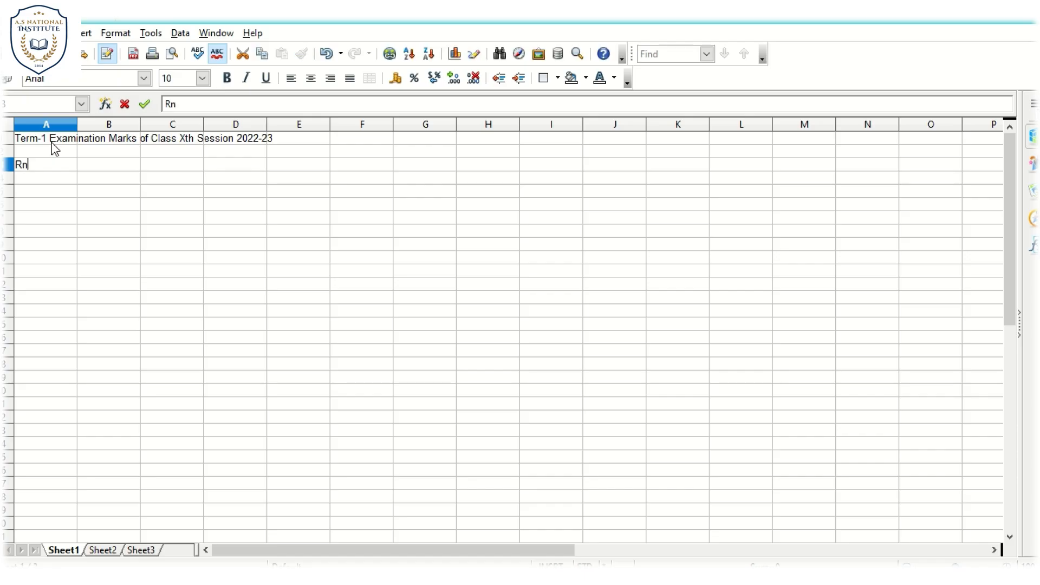
pyautogui.press('BackSpace')
pyautogui.write('no.')
pyautogui.press('BackSpace')
pyautogui.press('Tab')
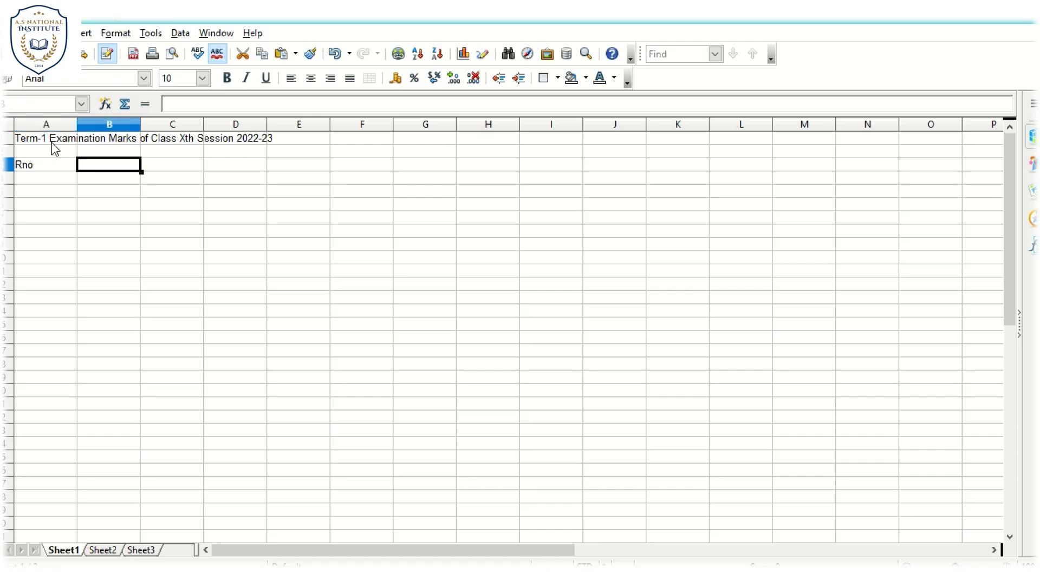
pyautogui.write('Name')
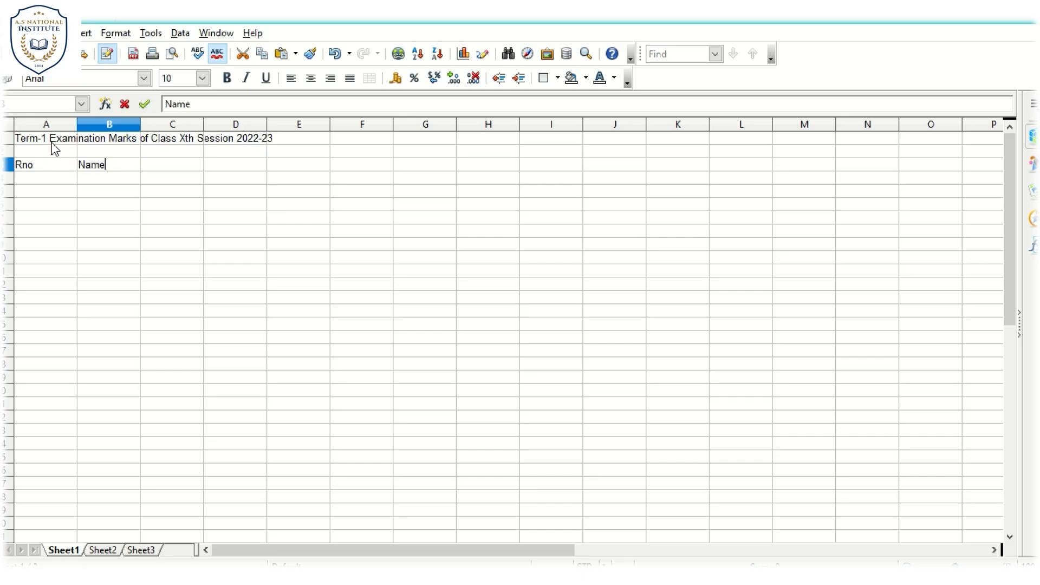
pyautogui.press('Tab')
pyautogui.write('Hindi')
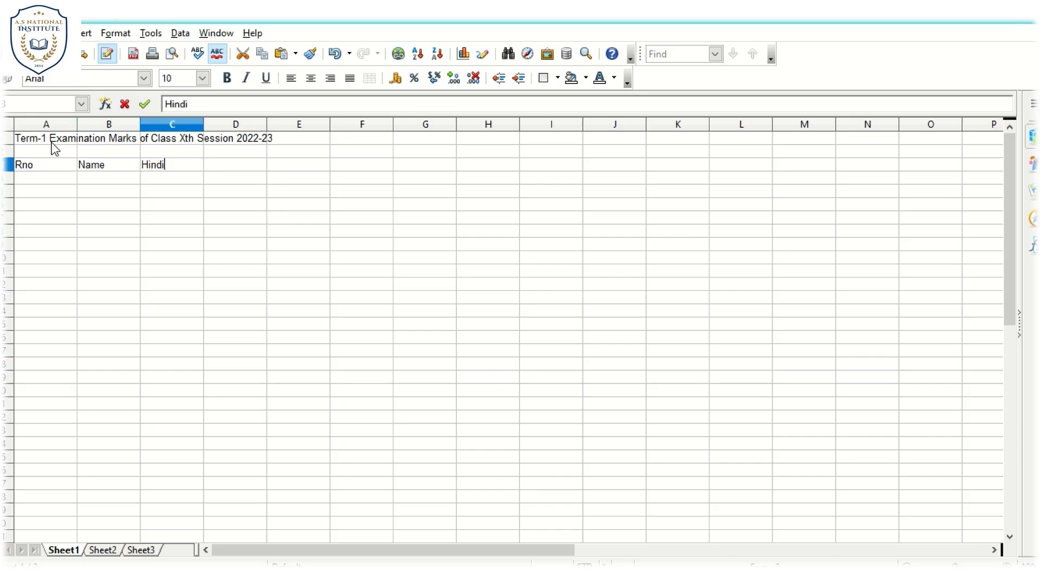
pyautogui.press('Tab')
pyautogui.write('English')
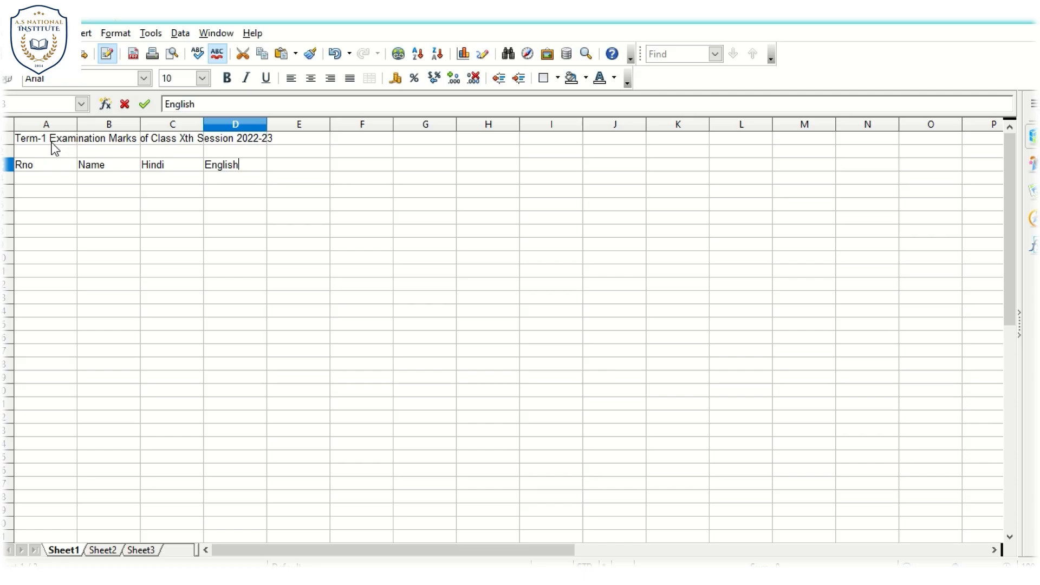
pyautogui.press('Tab')
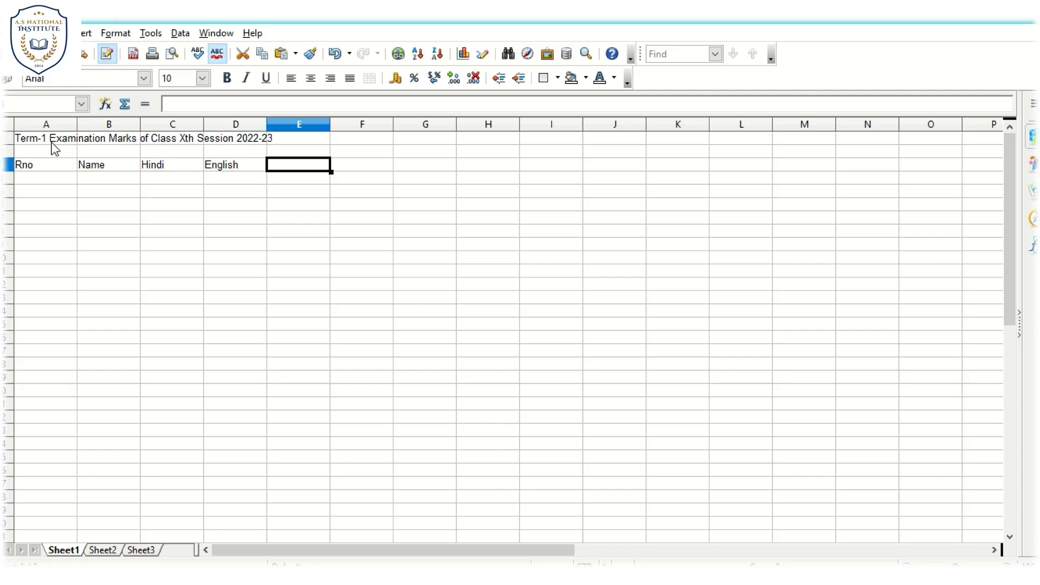
# - Complete the heading row with Maths, Science and IT in cells E3 to G3
pyautogui.write('M')
pyautogui.press('BackSpace')
pyautogui.write('Maths')
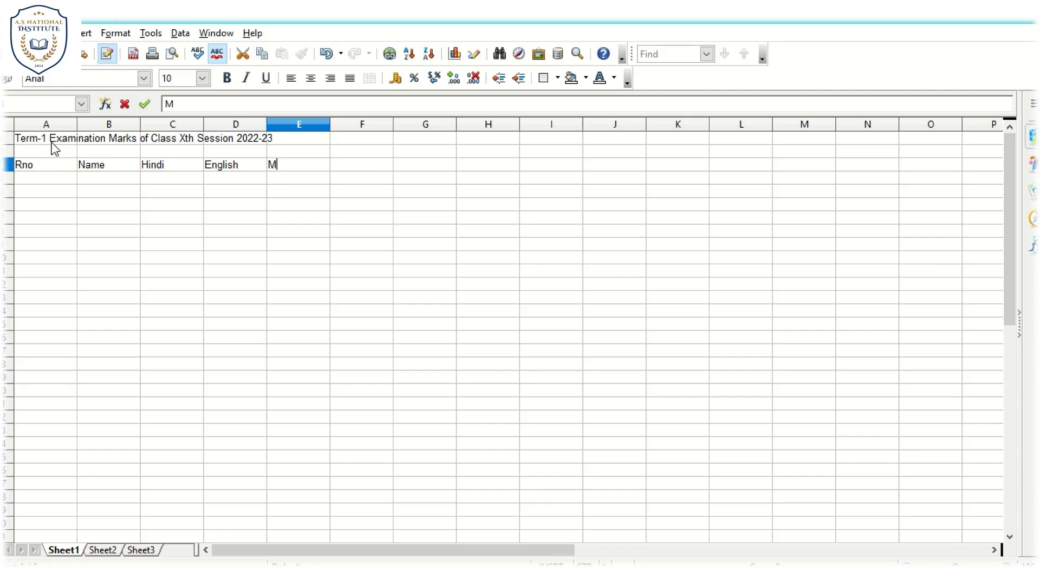
pyautogui.press('Tab')
pyautogui.write('Sc')
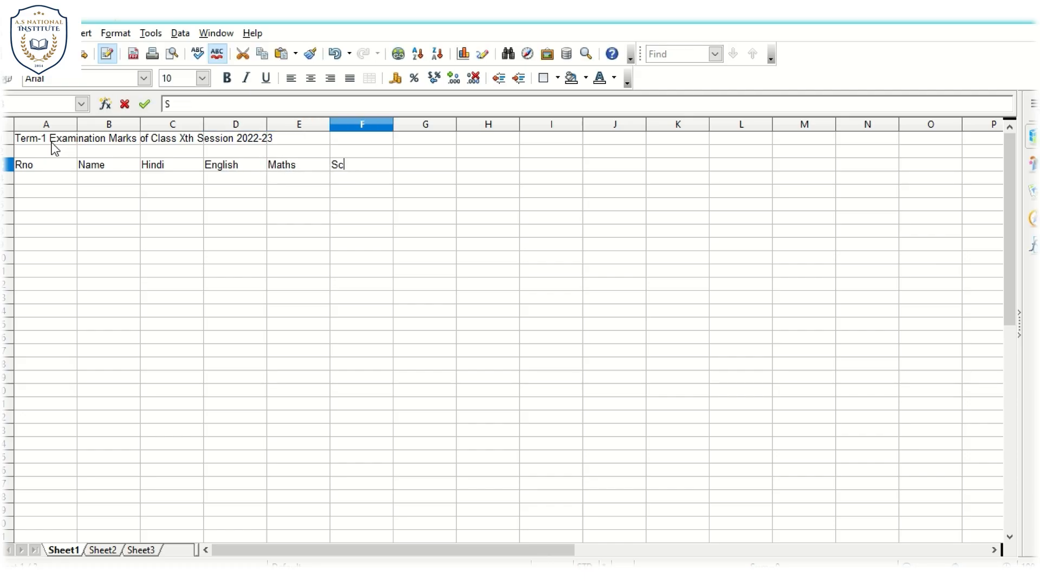
pyautogui.write('ience')
pyautogui.press('Tab')
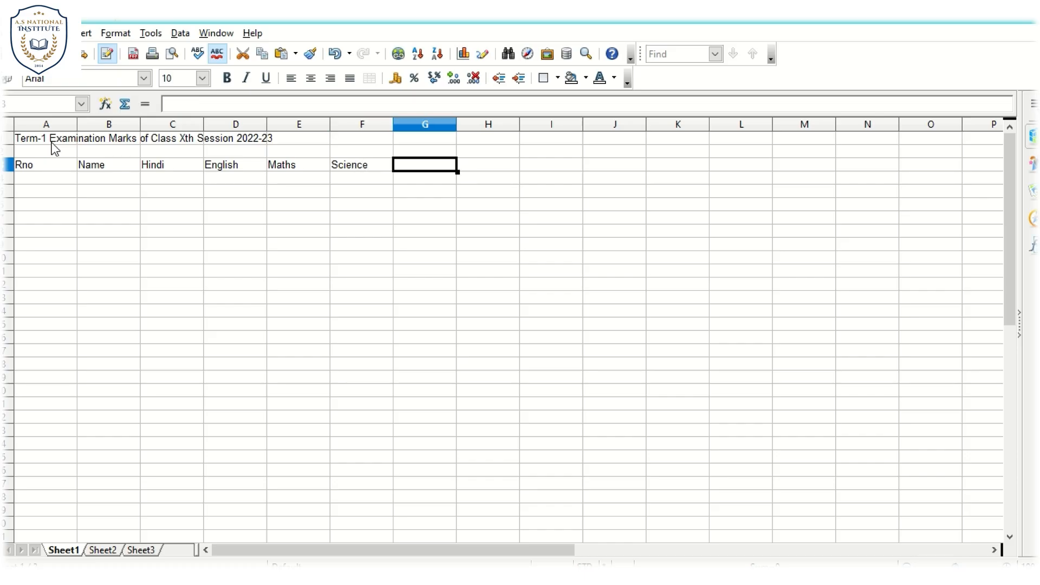
pyautogui.write('IT')
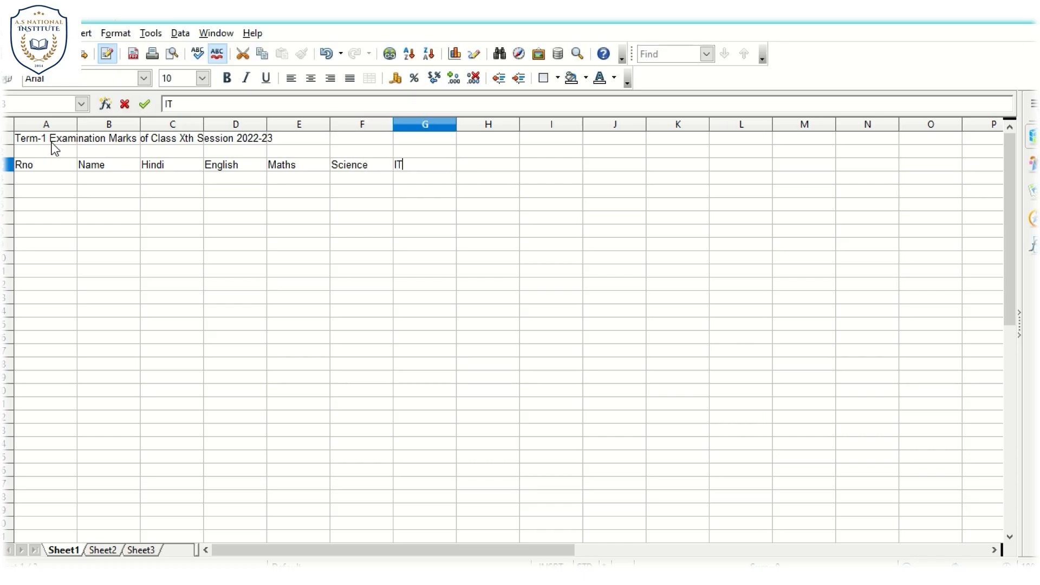
pyautogui.press('Return')
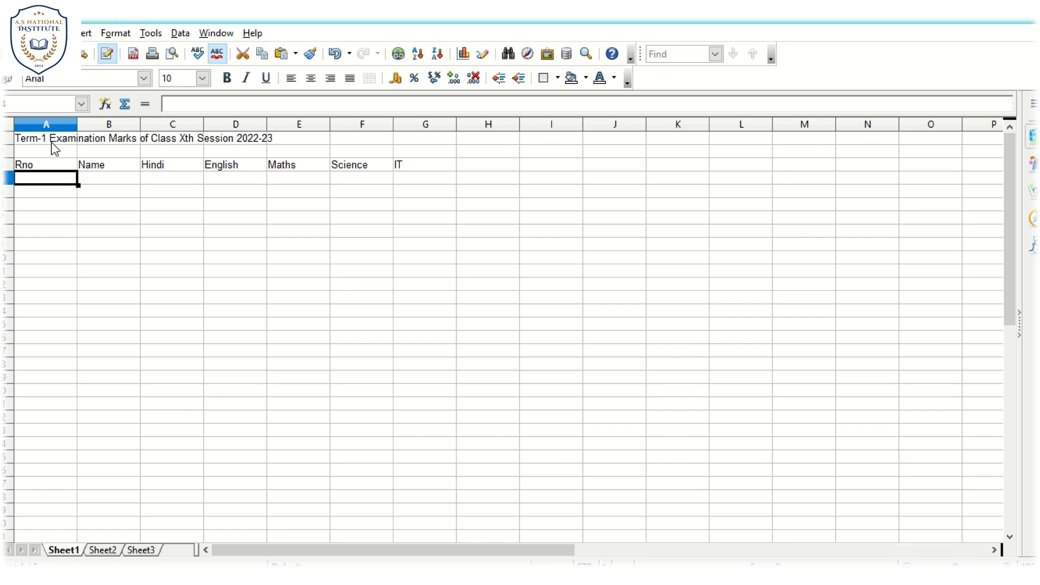
# - Start the first record in row 4 with roll number 1 and the student's name
pyautogui.write('1')
pyautogui.press('Tab')
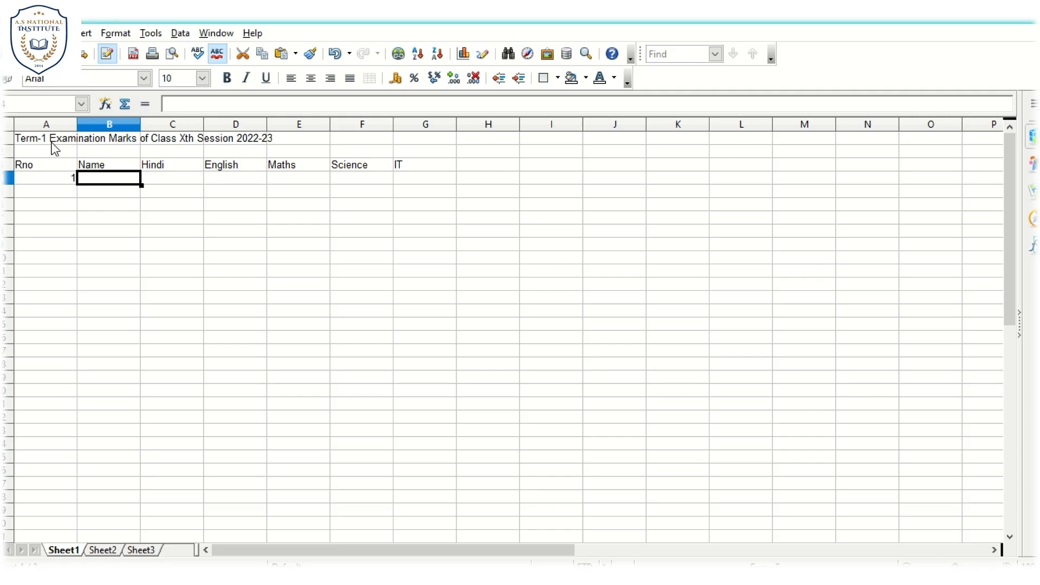
pyautogui.write('Akshay')
pyautogui.press('Tab')
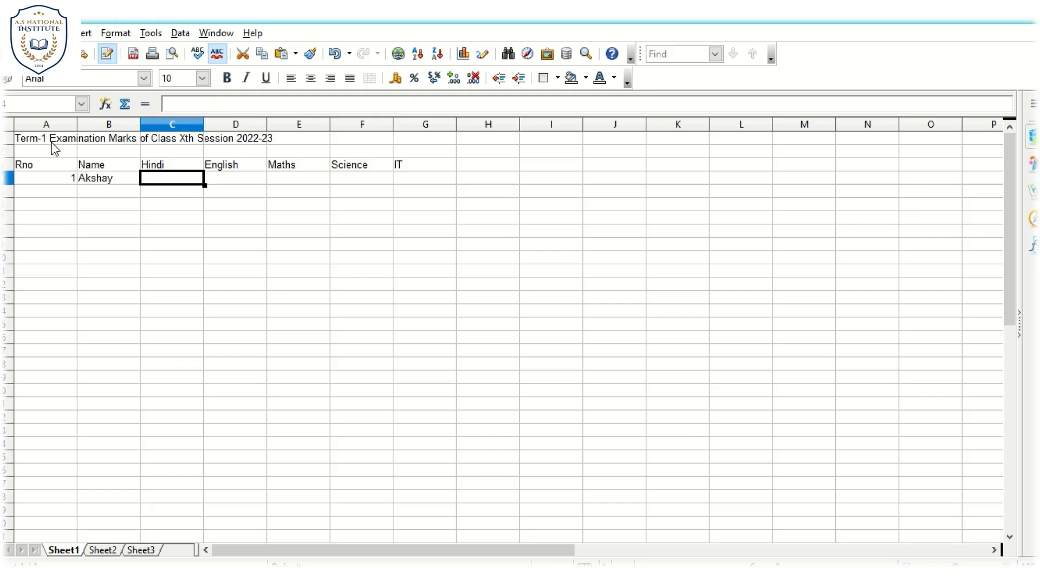
# - Enter the first student's marks in C4 to G4: Hindi 87, English 88, Maths 47, Science 58 and IT 78
pyautogui.write('87')
pyautogui.press('Tab')
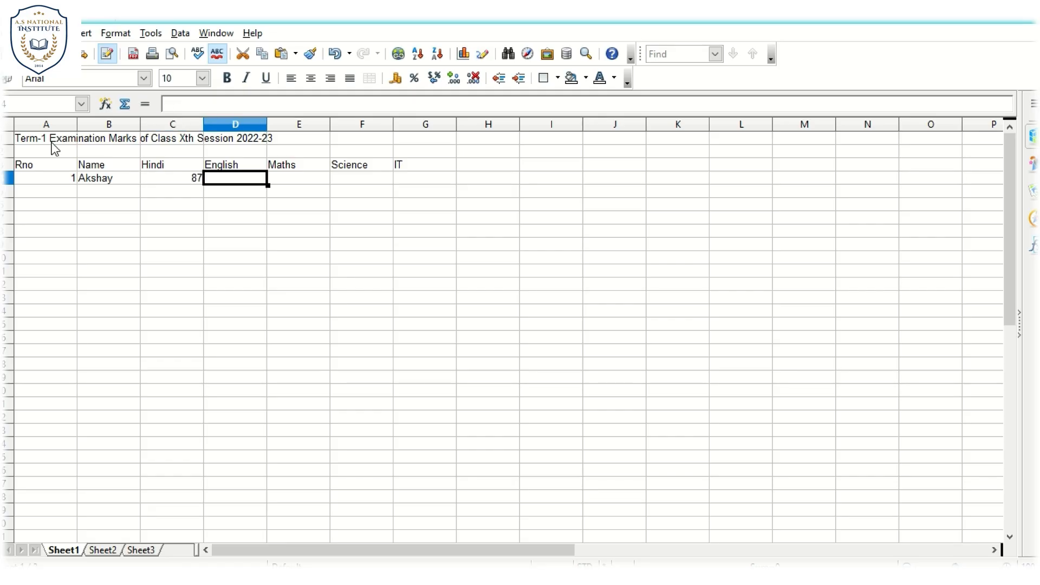
pyautogui.write('88')
pyautogui.press('Tab')
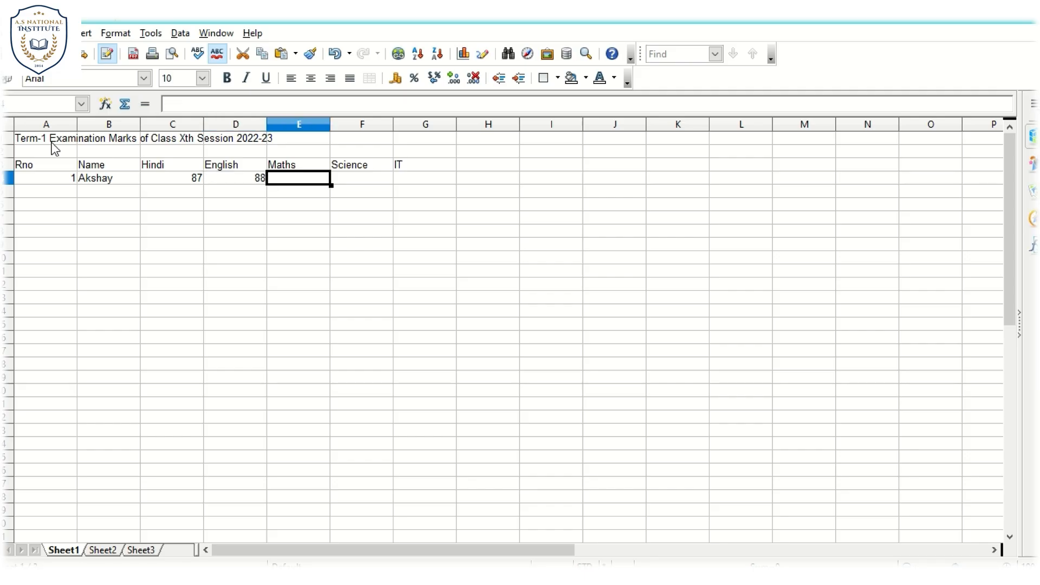
pyautogui.write('47')
pyautogui.press('Tab')
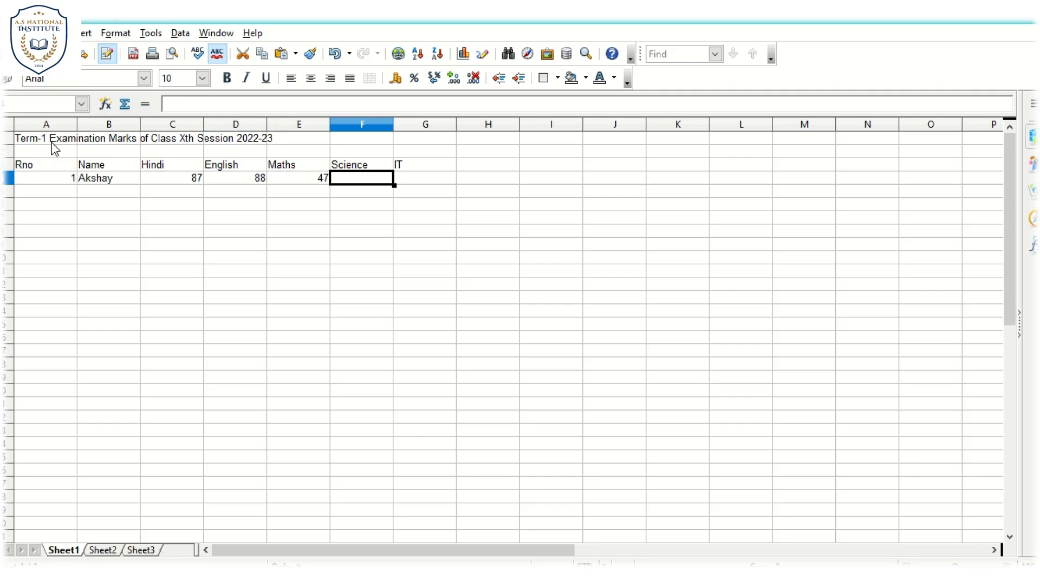
pyautogui.write('58')
pyautogui.press('Tab')
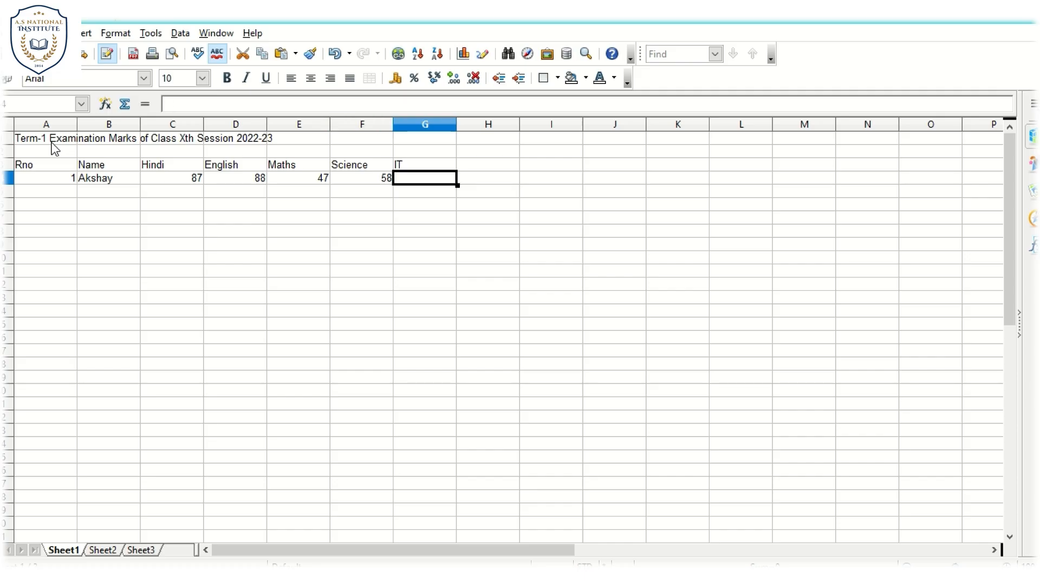
pyautogui.write('78')
pyautogui.press('Return')
# - Start the second record in row 5 with roll number 2 and the student's name
pyautogui.write('2')
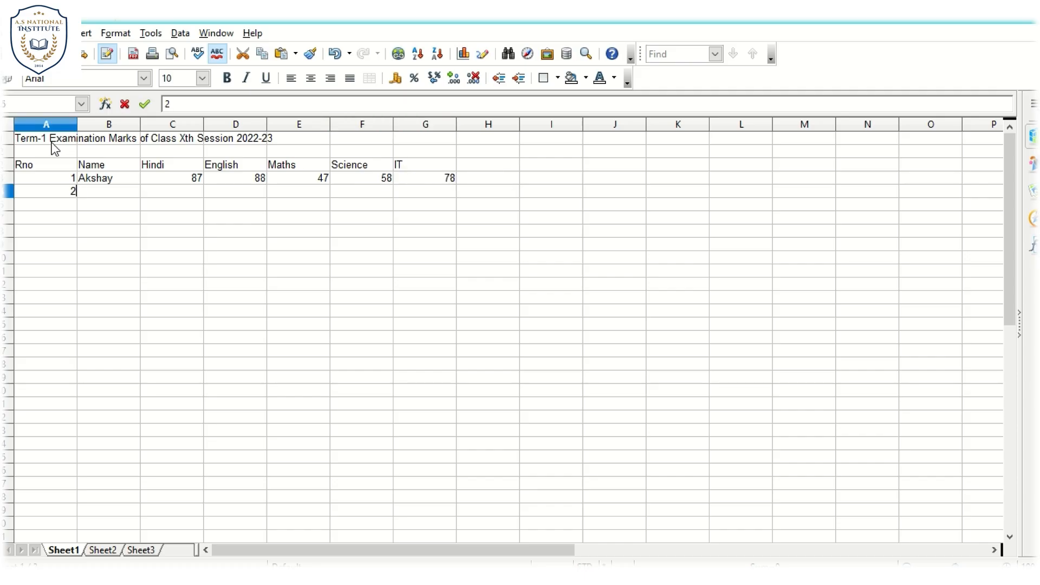
pyautogui.press('Tab')
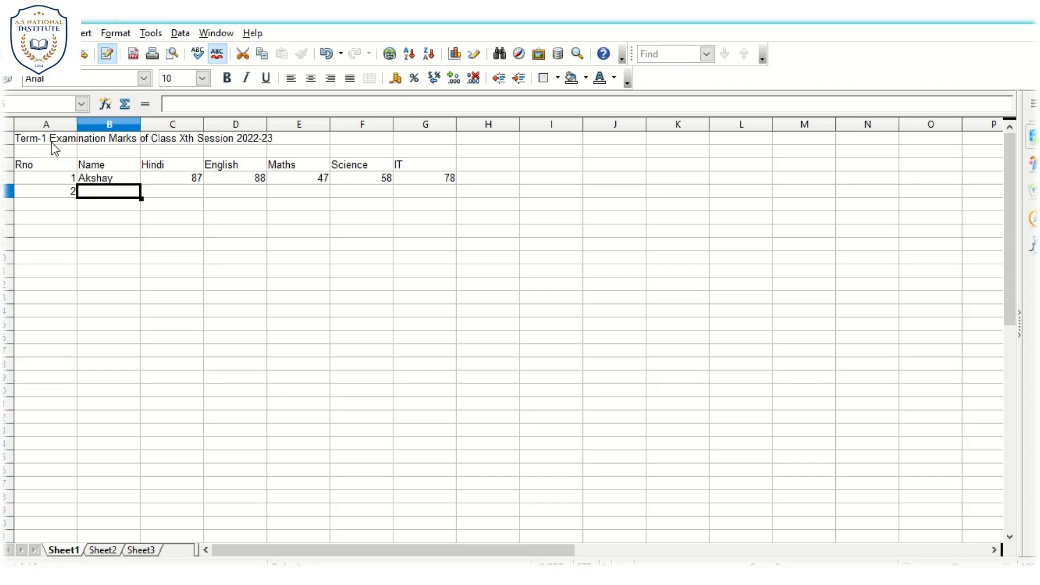
pyautogui.write('Rahul')
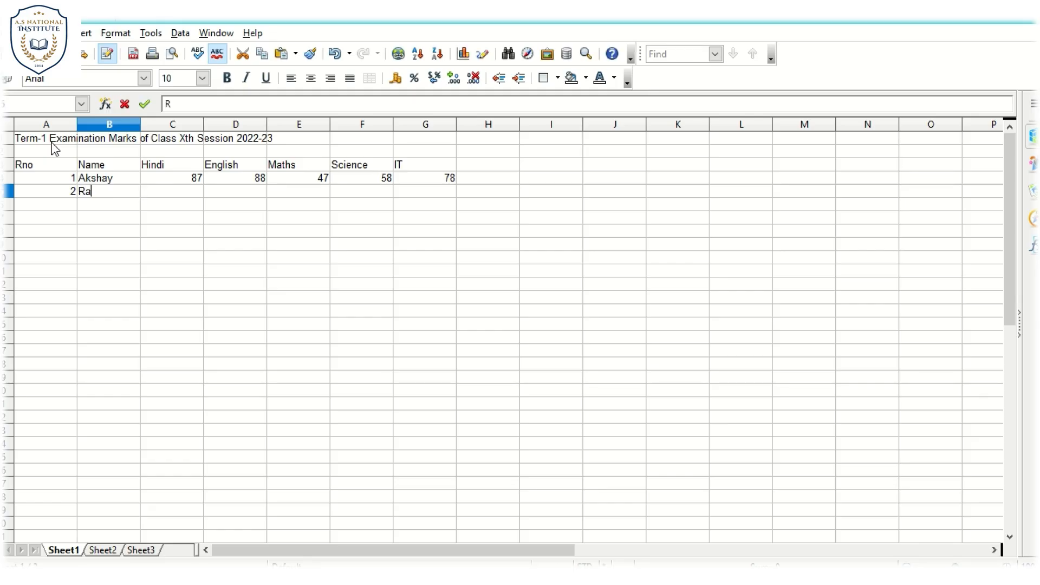
pyautogui.press('Tab')
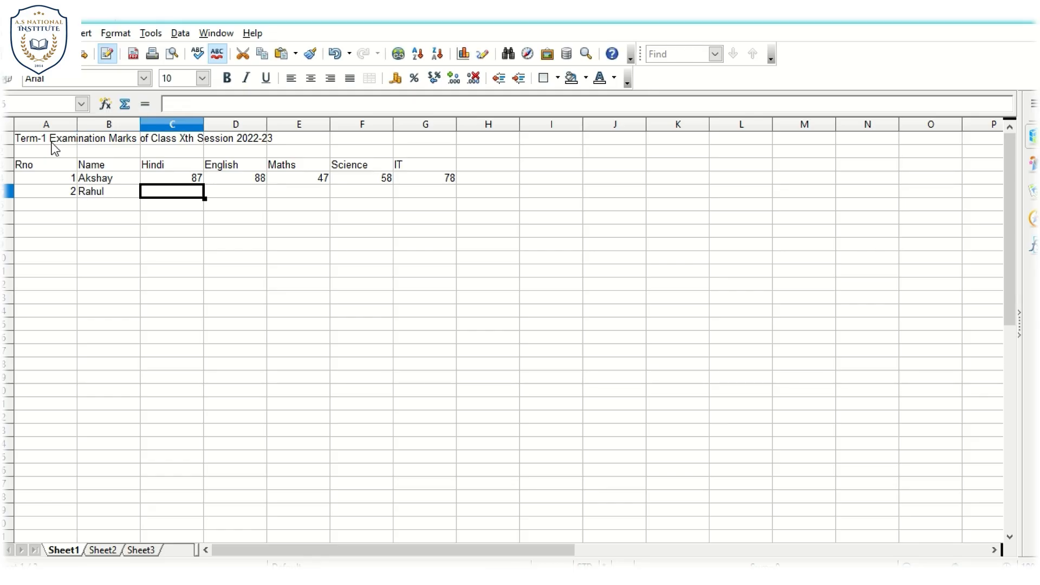
# - Enter the second student's marks in C5 to G5: Hindi 14, English 45, Maths 36, Science 48 and IT 55
pyautogui.write('14')
pyautogui.press('Tab')
pyautogui.write('45')
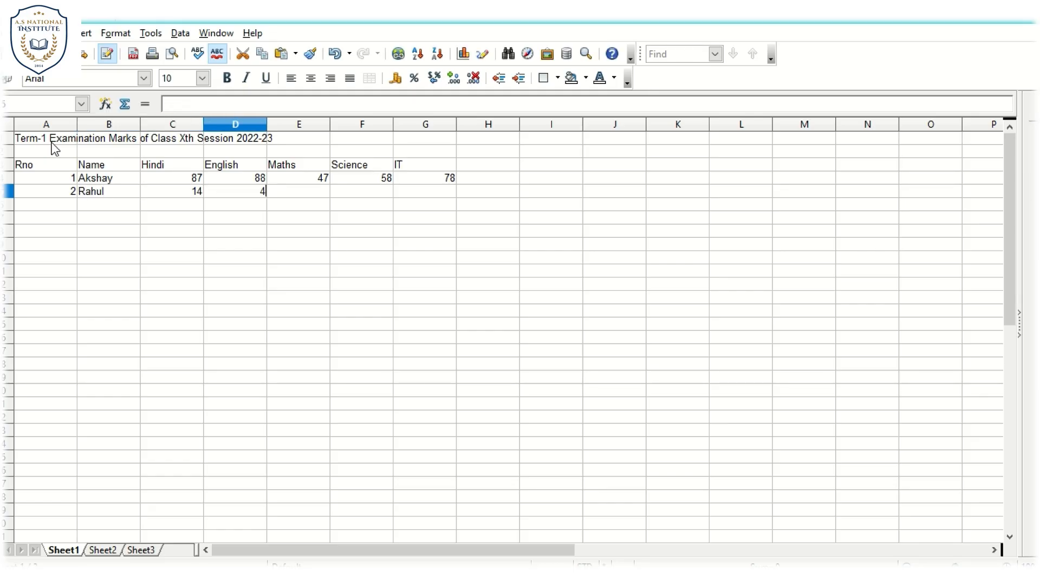
pyautogui.press('Tab')
pyautogui.write('36')
pyautogui.press('Tab')
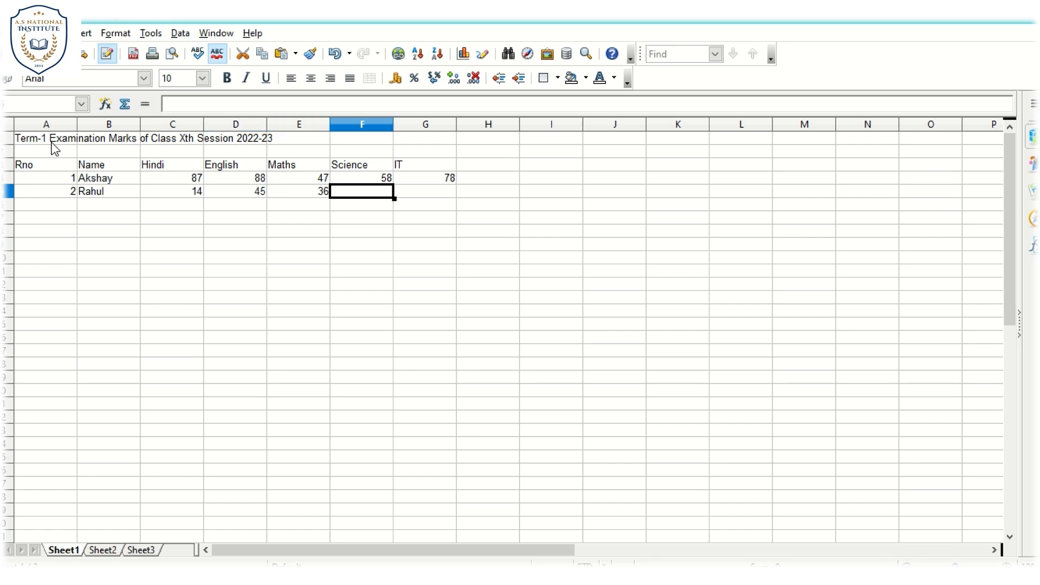
pyautogui.write('48')
pyautogui.press('Tab')
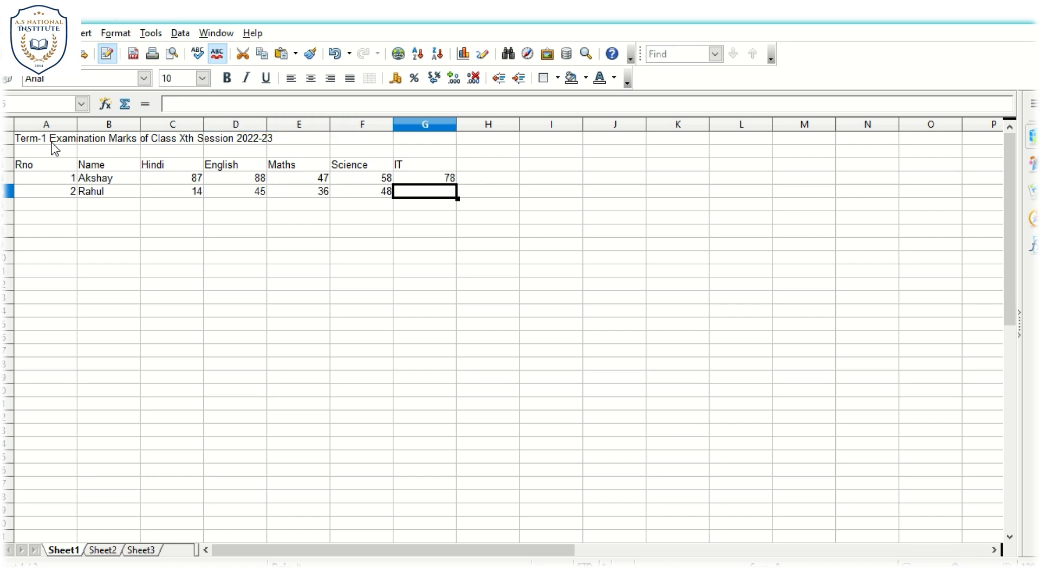
pyautogui.write('55')
pyautogui.press('Return')
# - Start the third record in row 6 with roll number 3 and the student's name
pyautogui.write('3')
pyautogui.press('Tab')
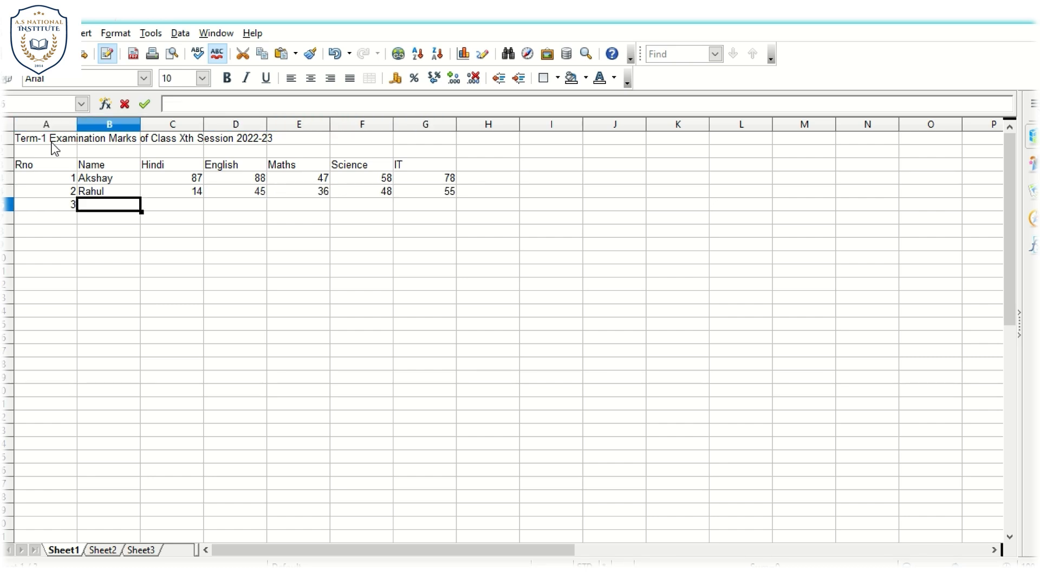
pyautogui.write('Sonia')
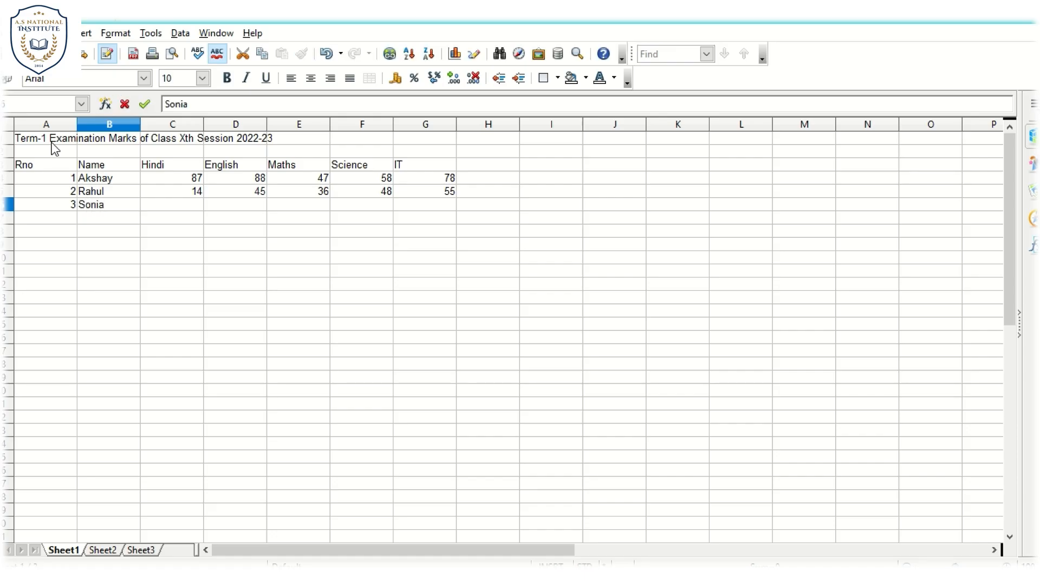
pyautogui.press('Tab')
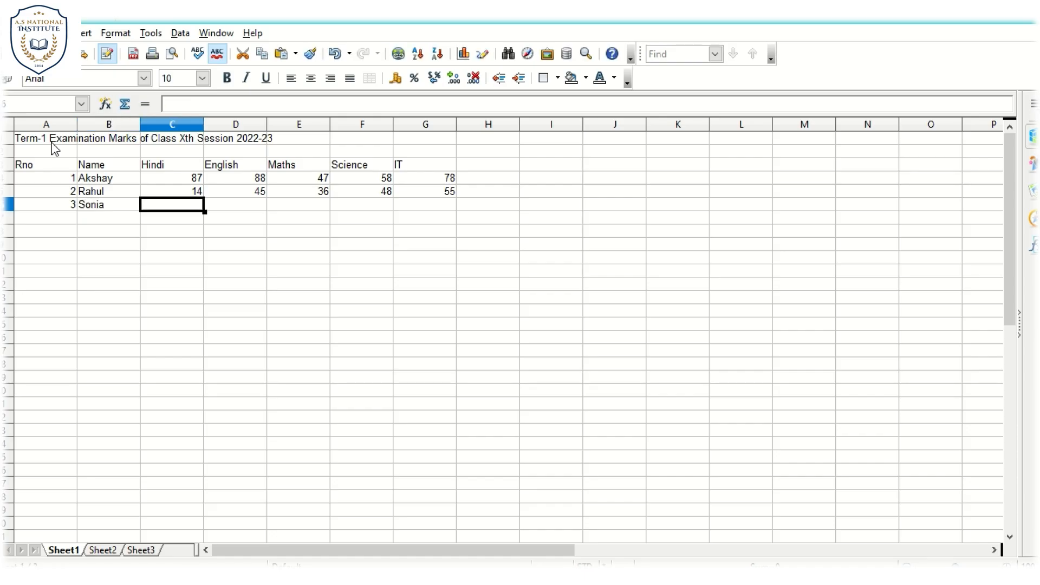
# - Enter the third student's marks in C6 to G6: Hindi 44, English 88, Maths 77, Science 99 and IT 58
pyautogui.write('44')
pyautogui.press('Tab')
pyautogui.write('88')
pyautogui.press('Tab')
pyautogui.write('77')
pyautogui.press('Tab')
pyautogui.write('99')
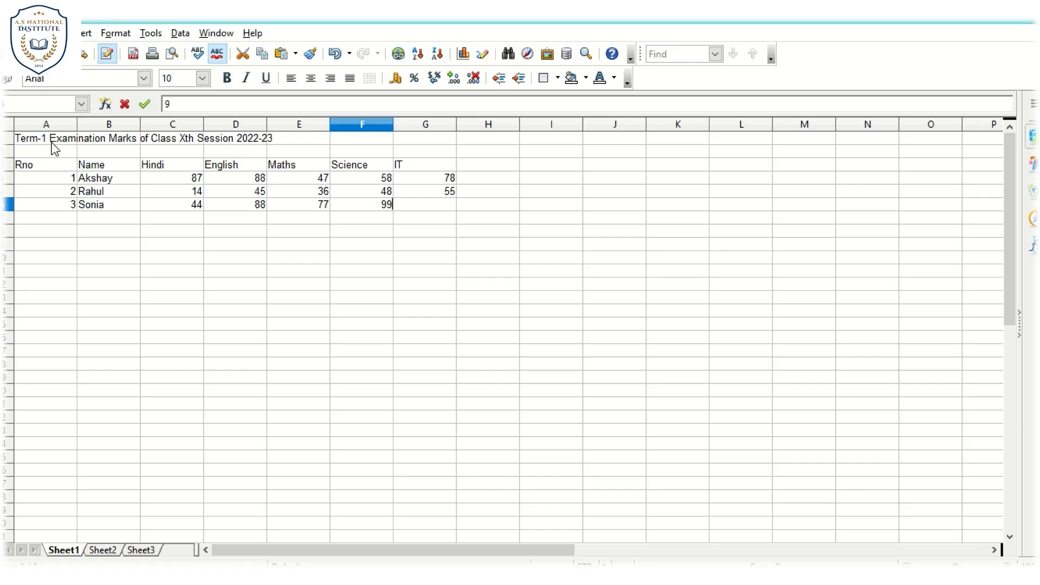
pyautogui.press('Tab')
pyautogui.write('58')
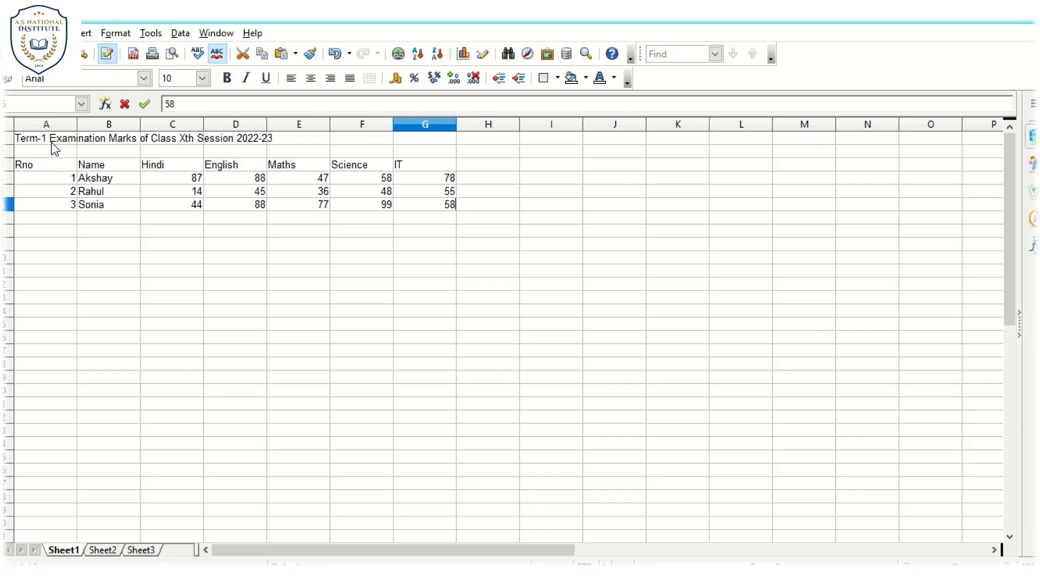
pyautogui.press('Return')
# - Start the fourth record in row 7 with roll number 4 and the student's name
pyautogui.write('4')
pyautogui.press('Tab')
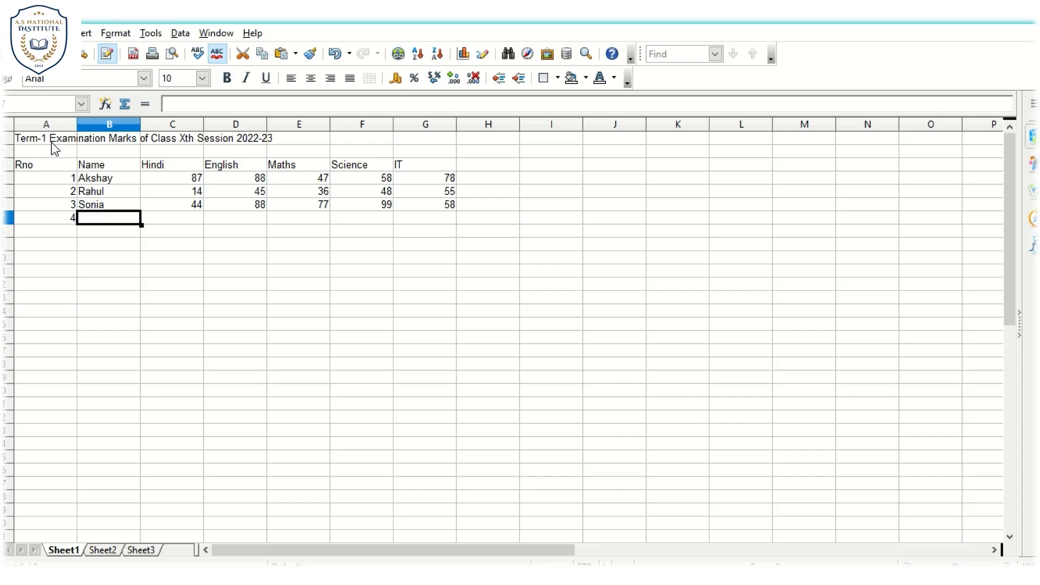
pyautogui.write('Sakshi')
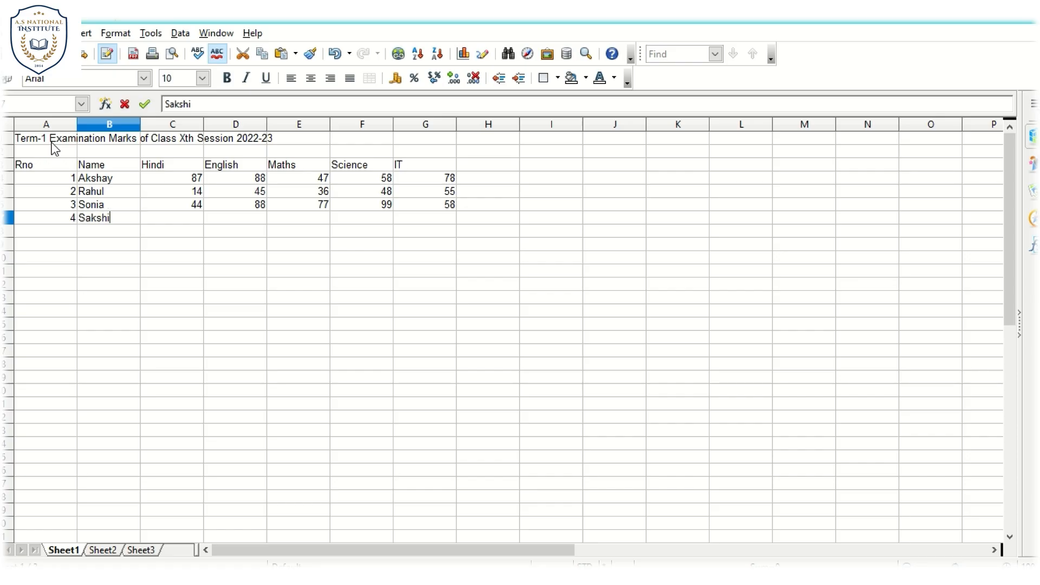
pyautogui.press('Tab')
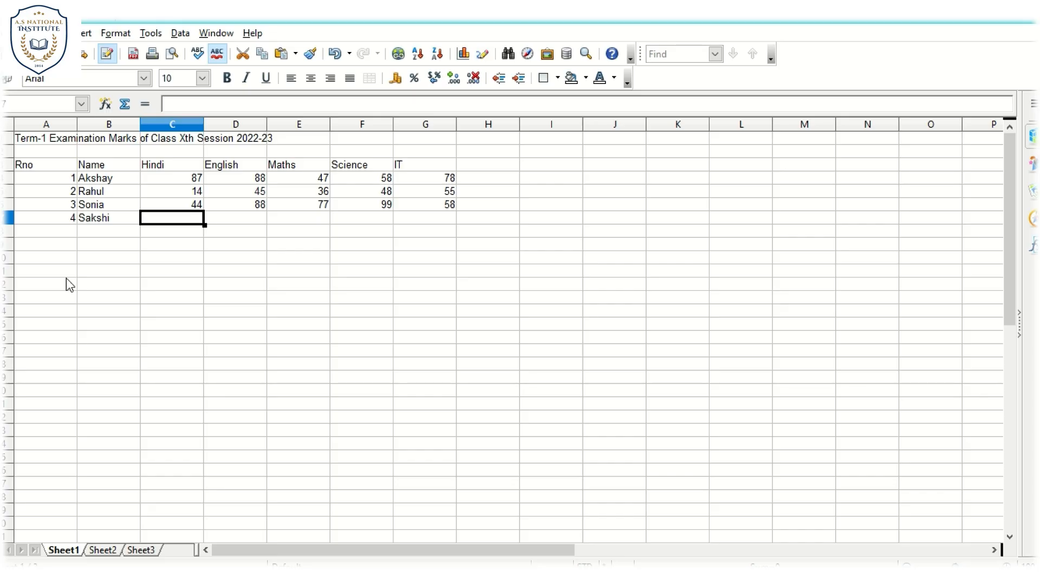
# - Enter the fourth student's marks in C7 to G7: Hindi 48, English 84, Maths 87, Science 85 and IT 69
pyautogui.write('48')
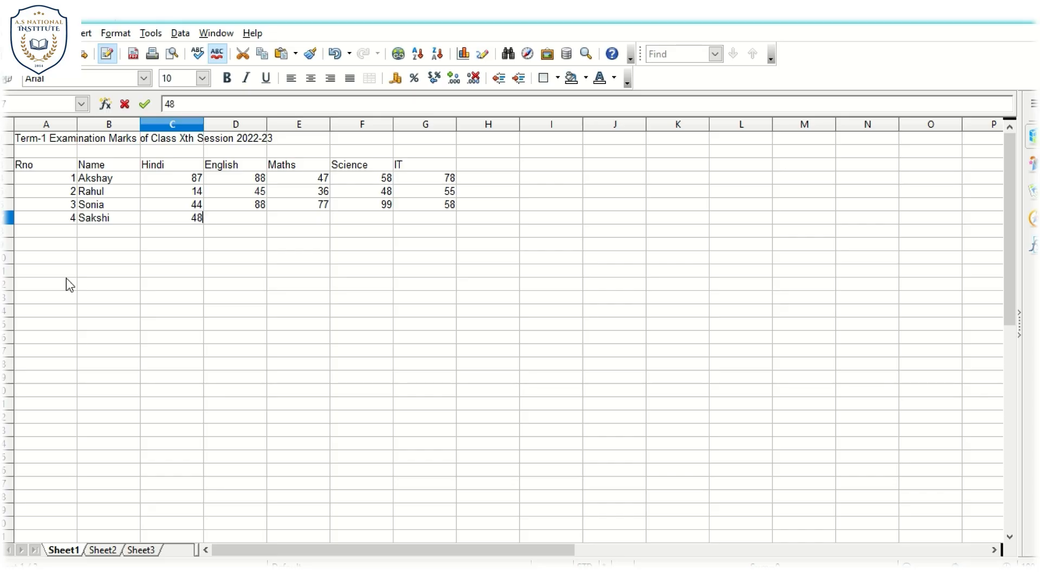
pyautogui.press('Tab')
pyautogui.write('84')
pyautogui.press('Tab')
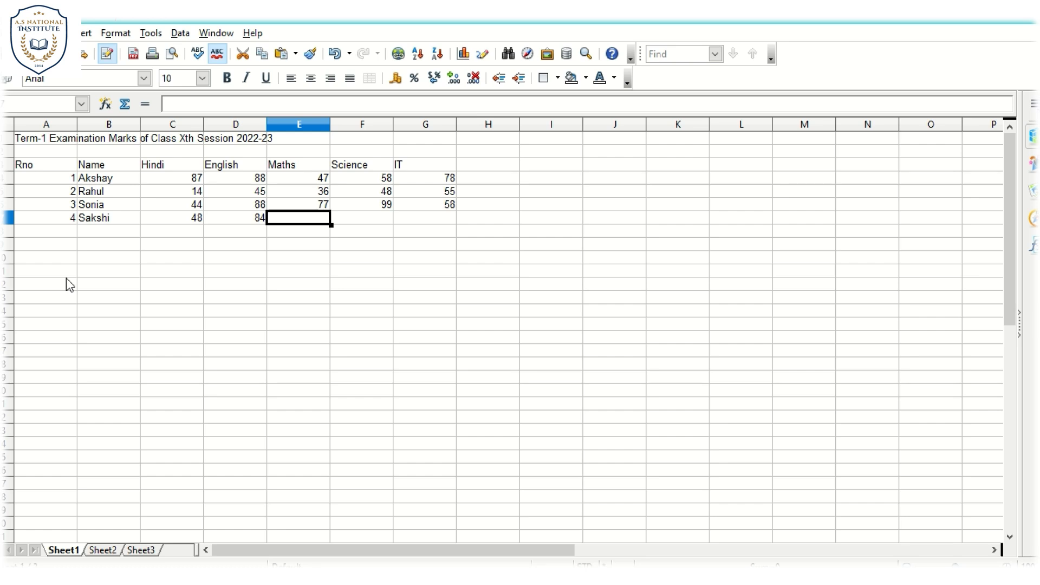
pyautogui.write('87')
pyautogui.press('Tab')
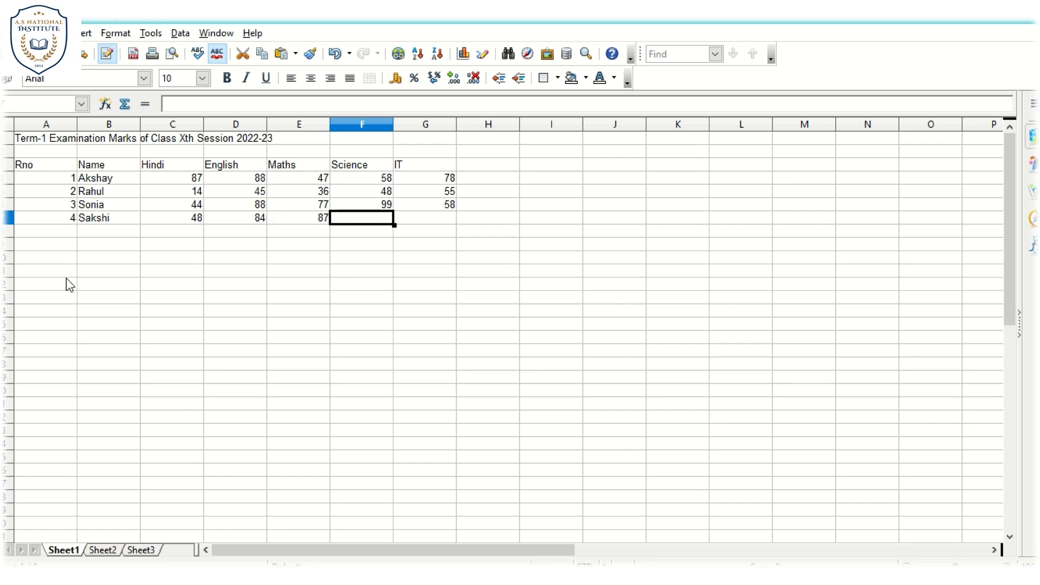
pyautogui.write('85')
pyautogui.press('Tab')
pyautogui.write('69')
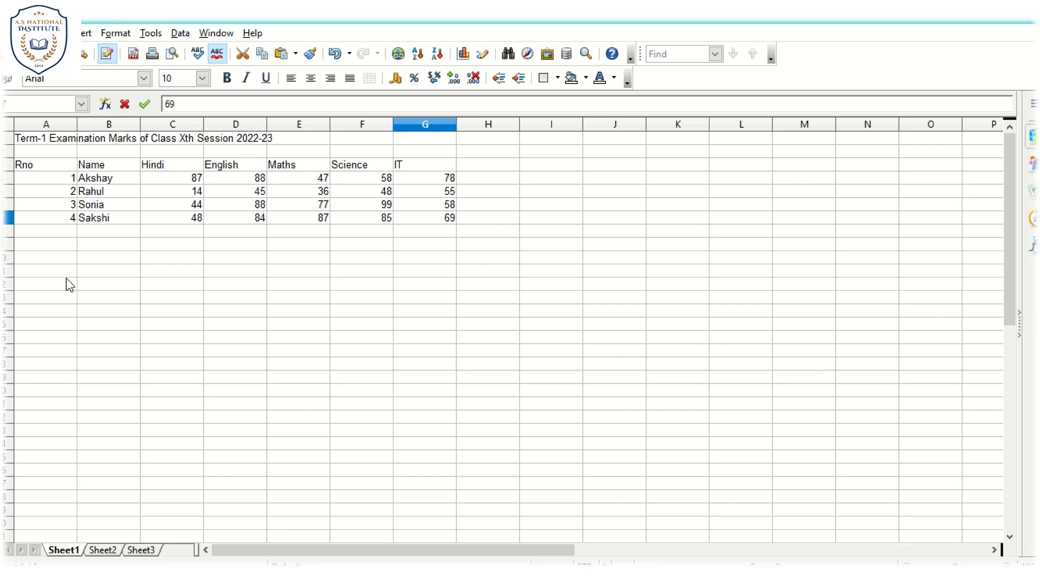
pyautogui.press('Return')
# - Start the fifth record in row 8 with roll number 5 and the student's name
pyautogui.write('5')
pyautogui.press('Tab')
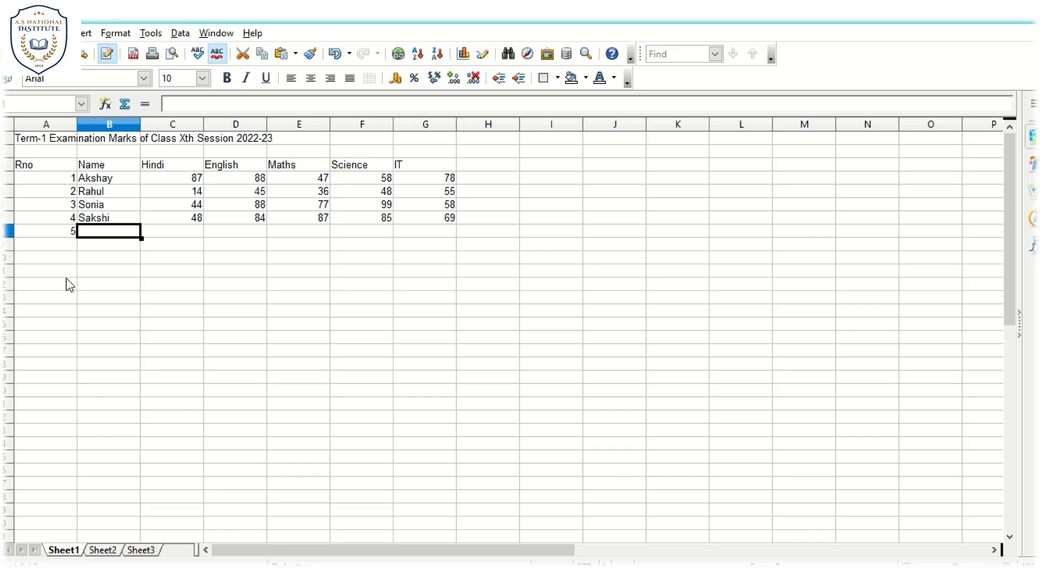
pyautogui.write('Sneha')
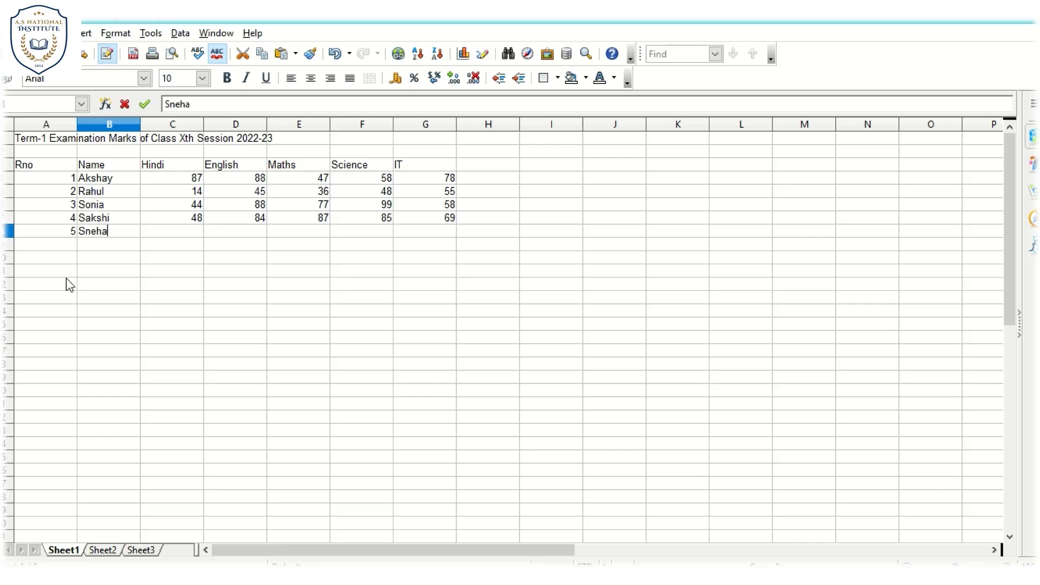
pyautogui.press('Tab')
# - Enter the fifth student's marks in C8 to G8: Hindi 87, English 90, Maths 92, Science 97 and IT 90
pyautogui.write('87')
pyautogui.press('Tab')
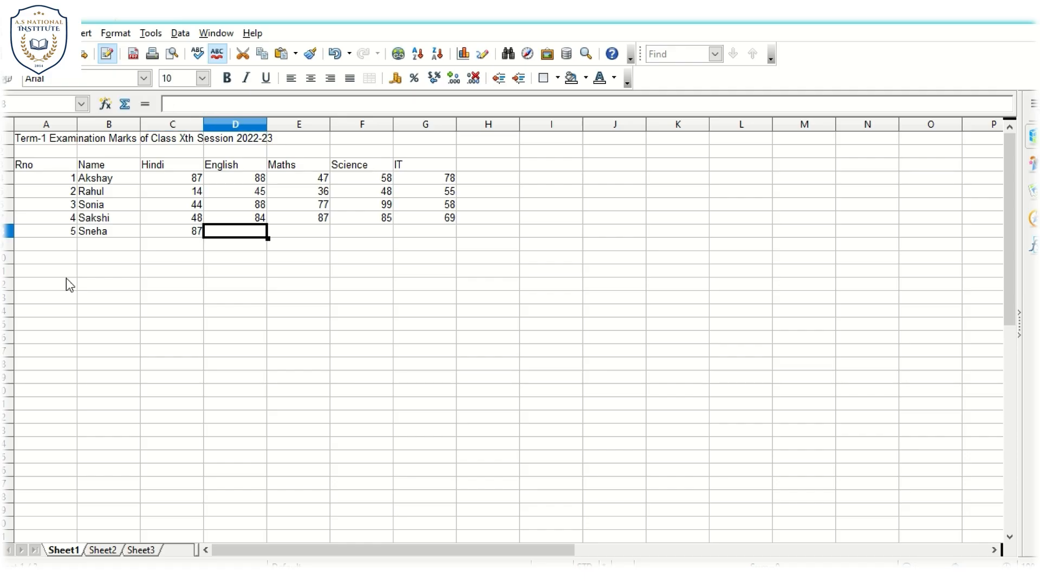
pyautogui.write('90')
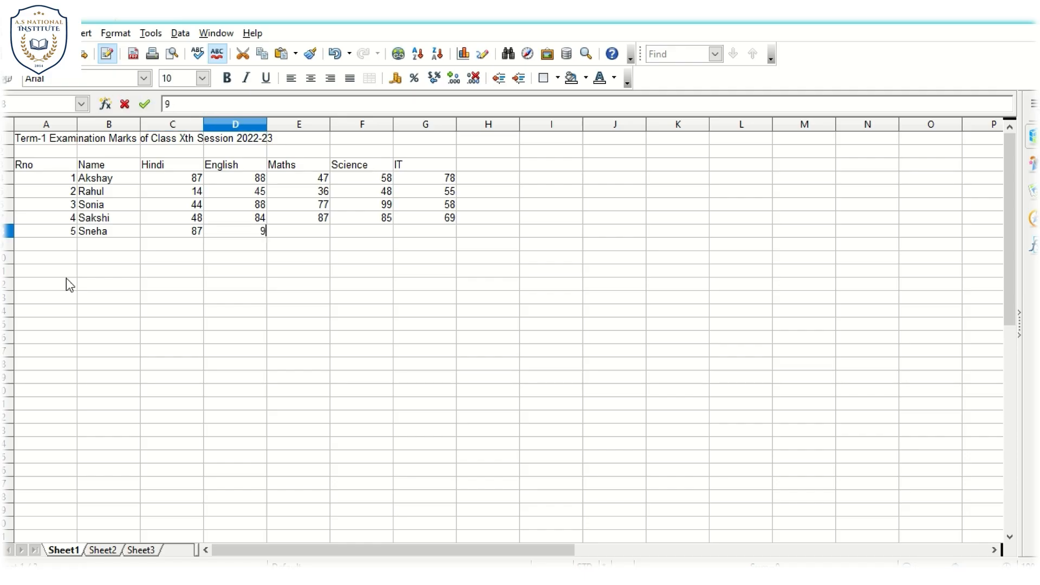
pyautogui.press('Tab')
pyautogui.write('92')
pyautogui.press('Tab')
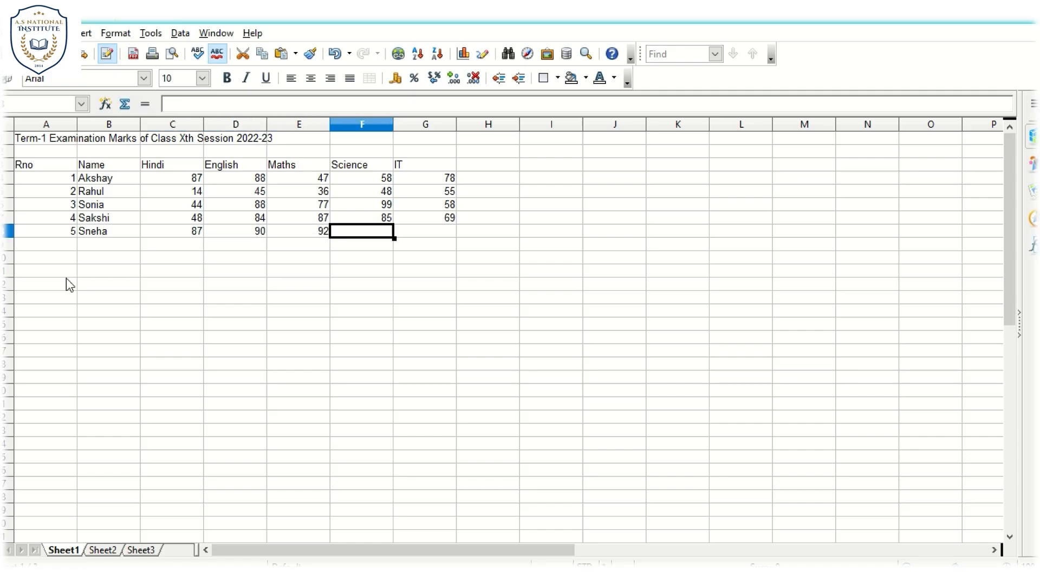
pyautogui.write('97')
pyautogui.press('Tab')
pyautogui.write('90')
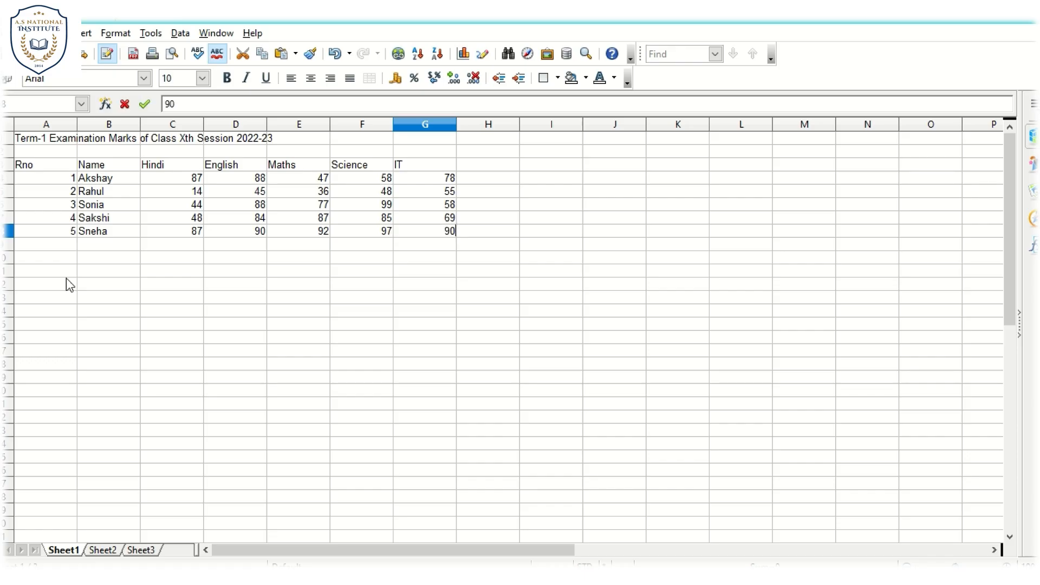
pyautogui.press('Return')
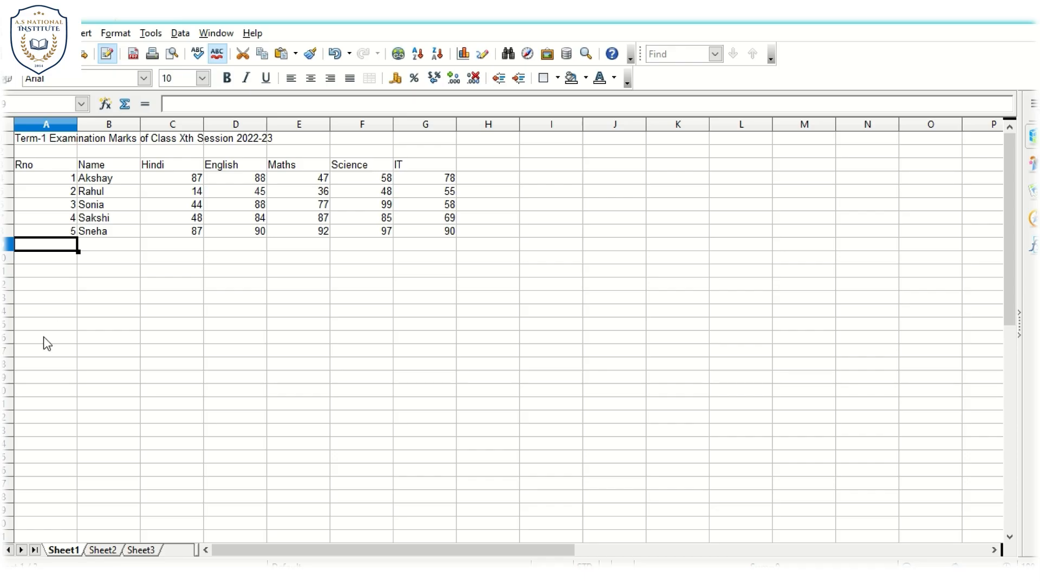
# - Rename Sheet1 as Term1
pyautogui.rightClick(64, 549)
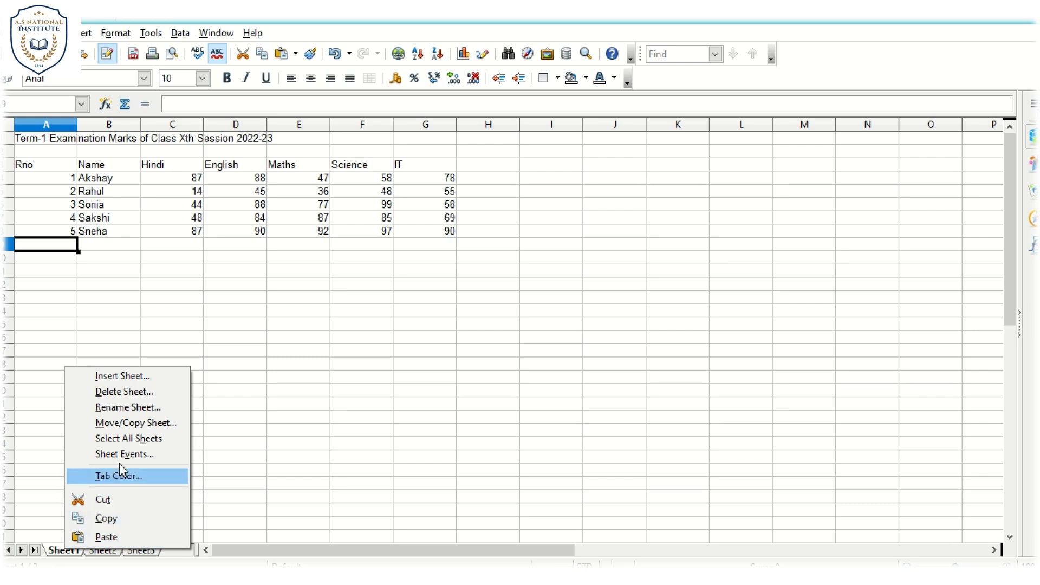
pyautogui.click(128, 408)
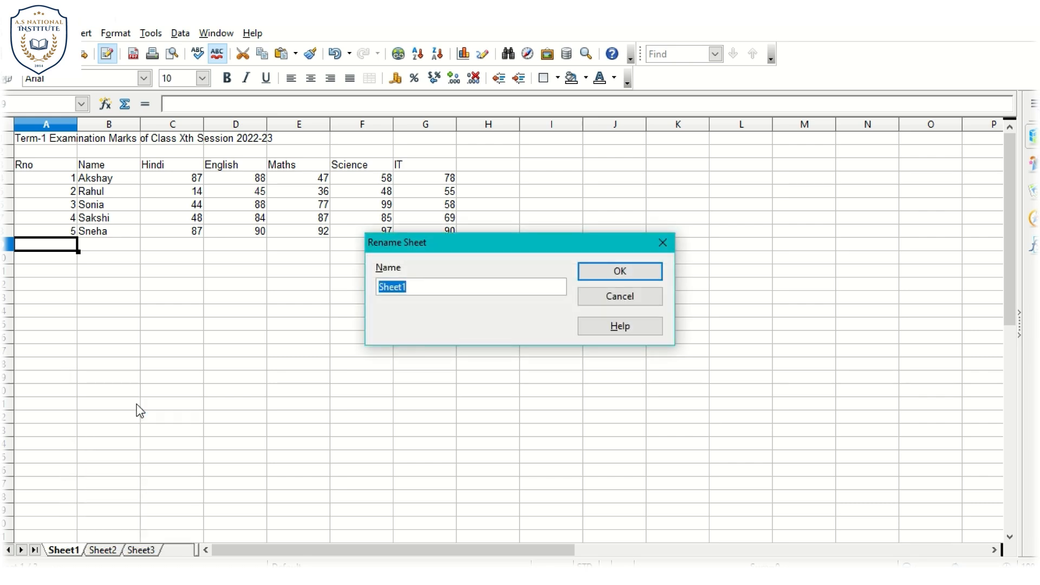
pyautogui.write('Term1')
pyautogui.click(595, 270)
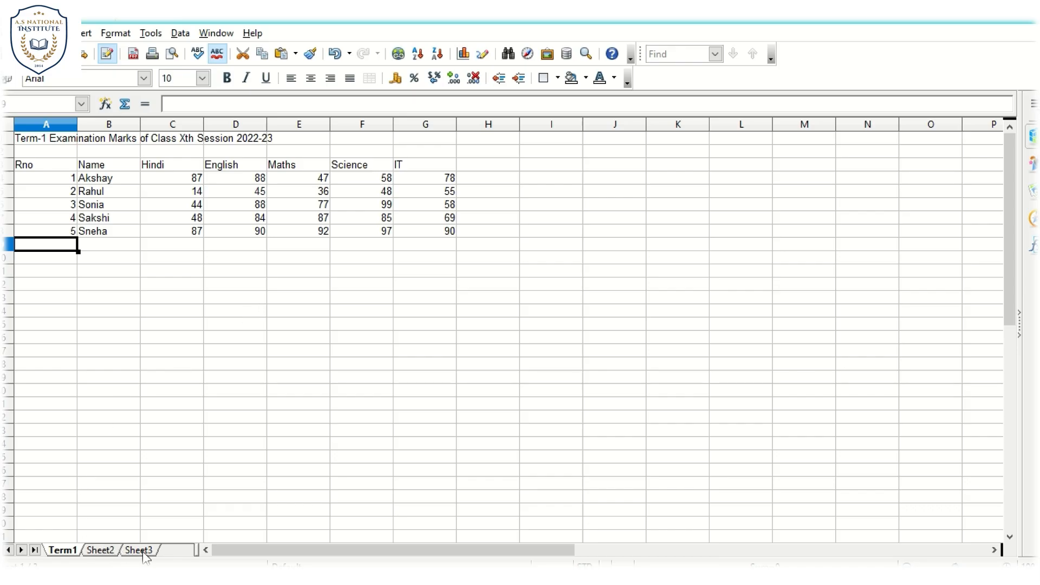
# - Insert one new blank sheet after the Term1 sheet, keeping the suggested name
pyautogui.rightClick(170, 551)
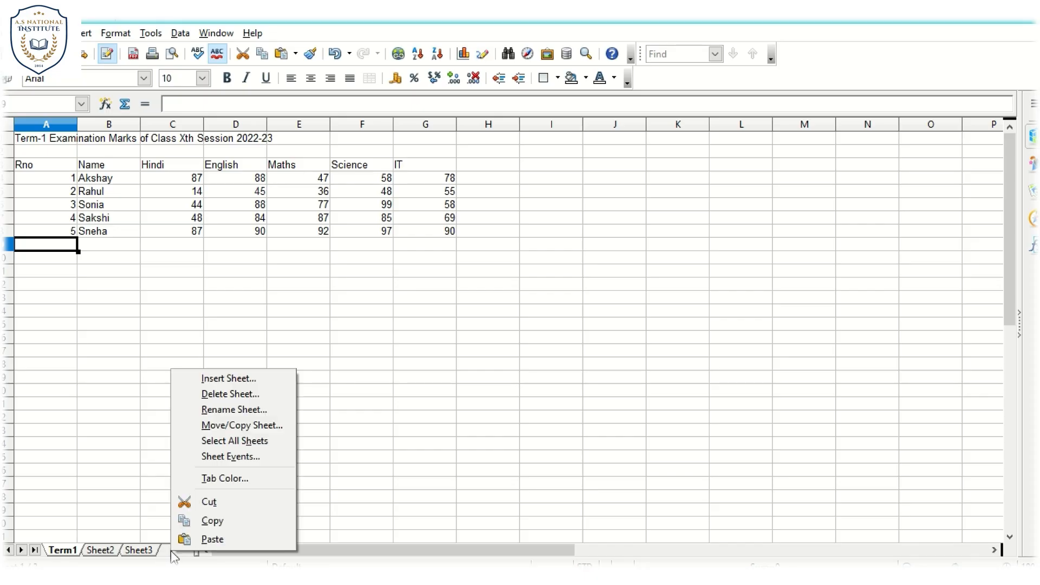
pyautogui.click(231, 380)
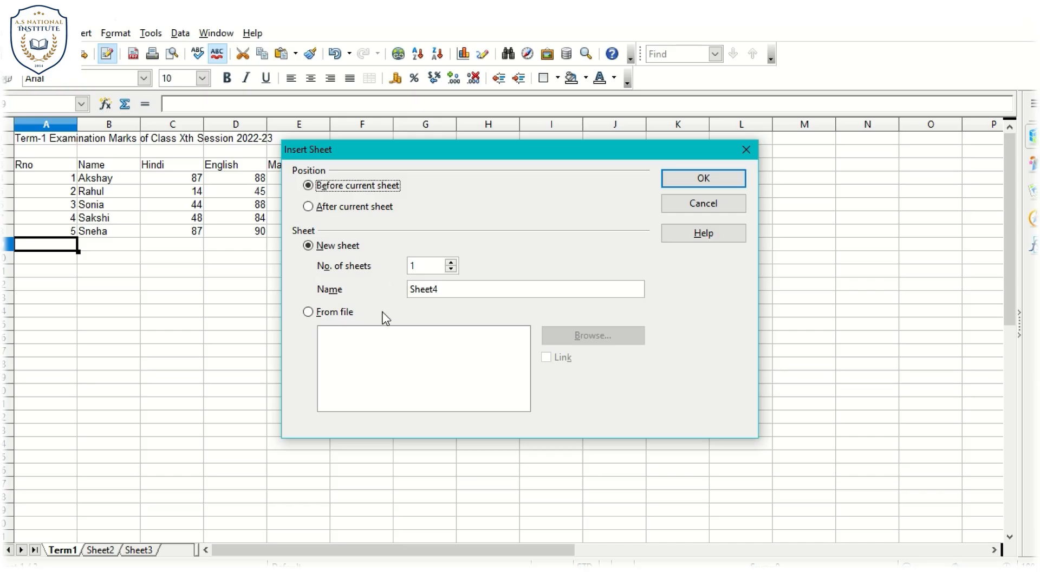
pyautogui.click(463, 288)
pyautogui.click(308, 206)
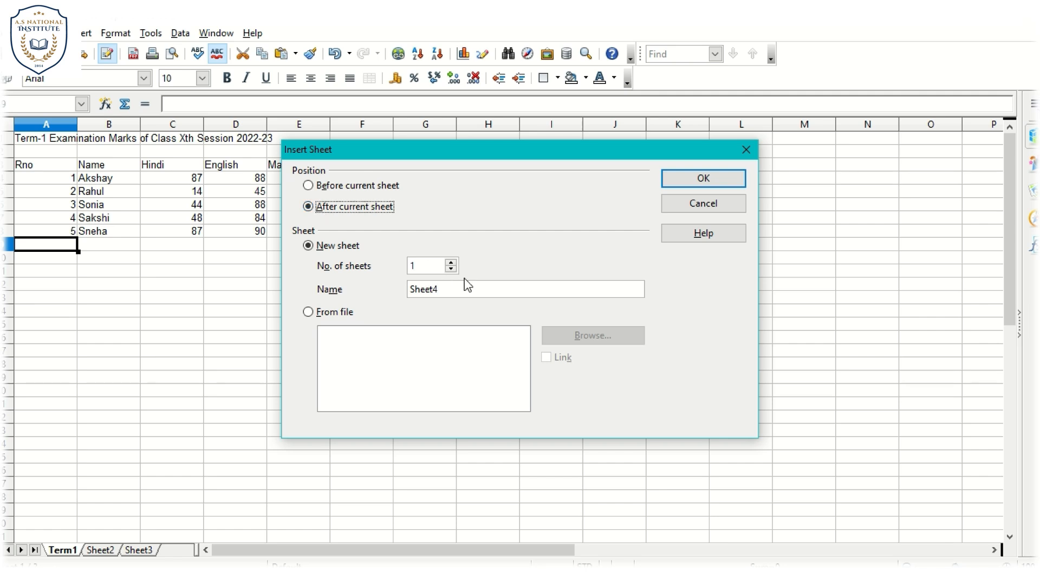
pyautogui.click(684, 180)
pyautogui.click(77, 204)
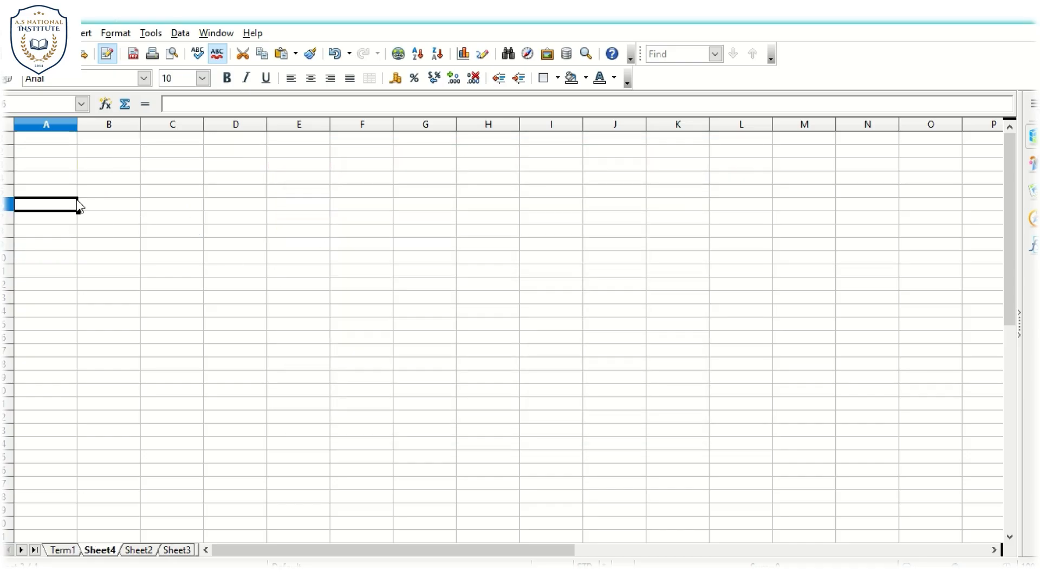
pyautogui.click(75, 550)
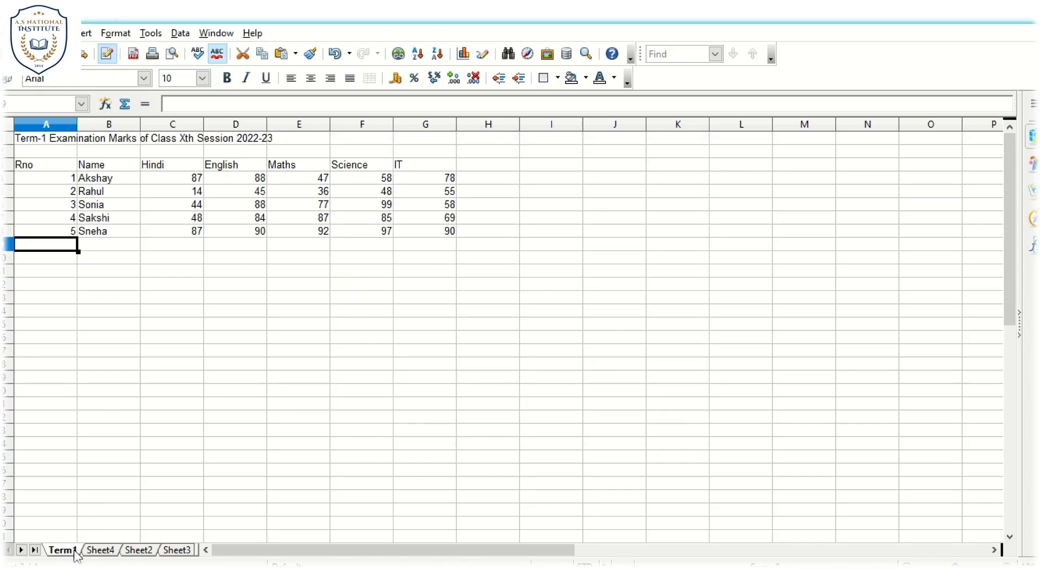
pyautogui.click(108, 551)
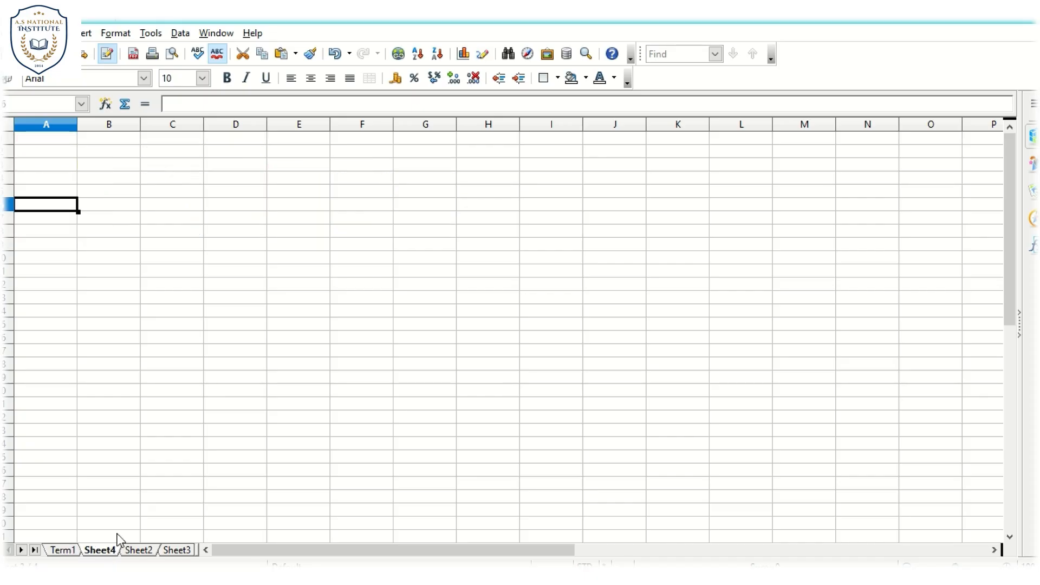
pyautogui.click(65, 550)
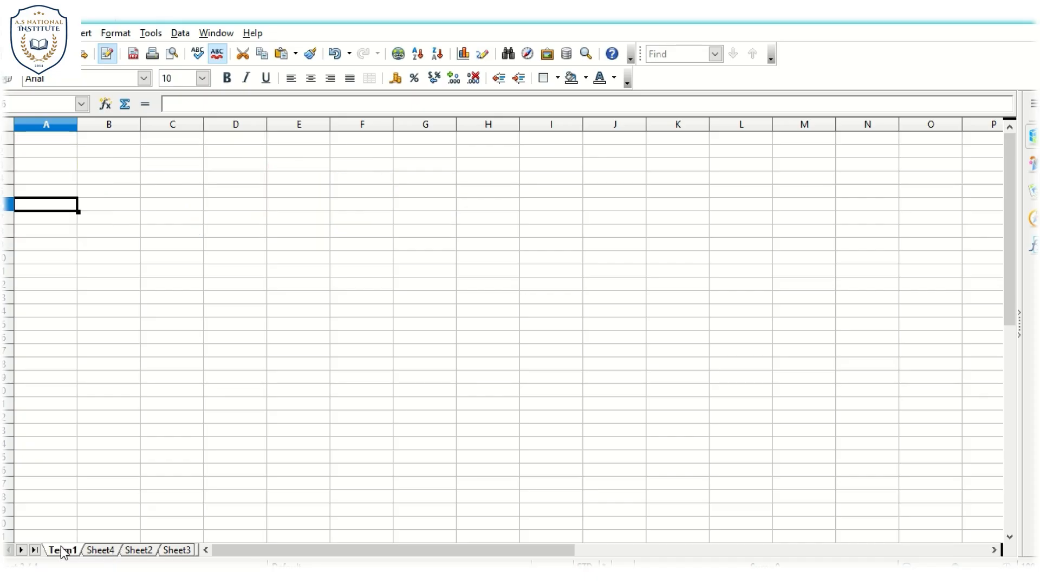
# - Delete the blank Sheet4 from the spreadsheet
pyautogui.click(100, 550)
pyautogui.rightClick(100, 550)
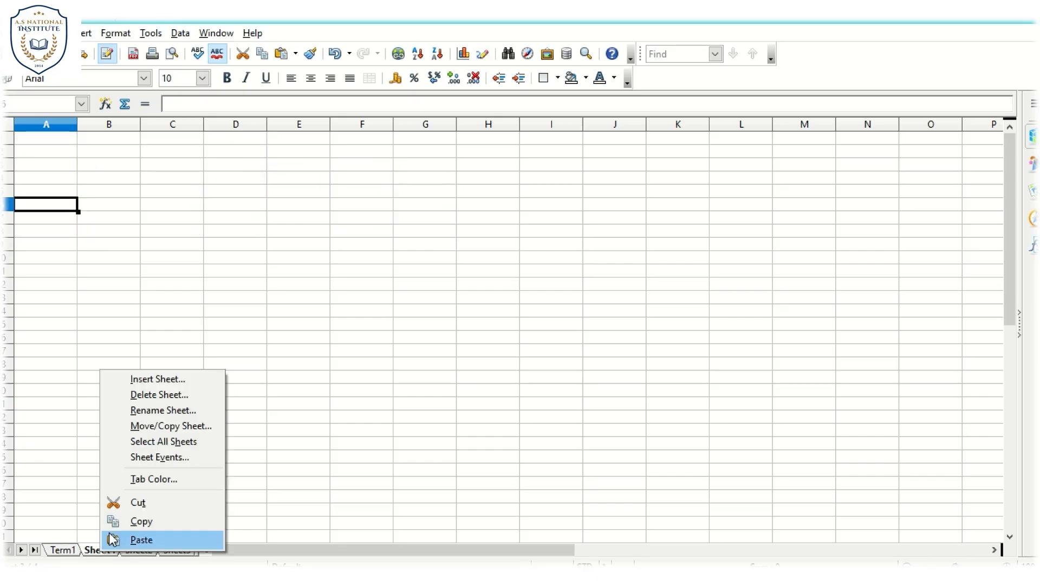
pyautogui.click(155, 401)
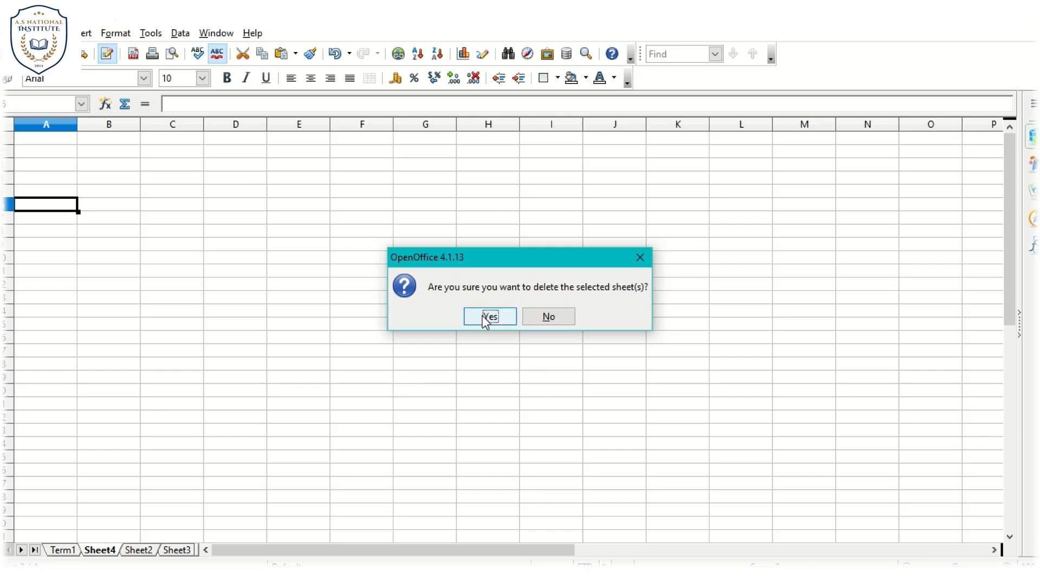
pyautogui.click(484, 314)
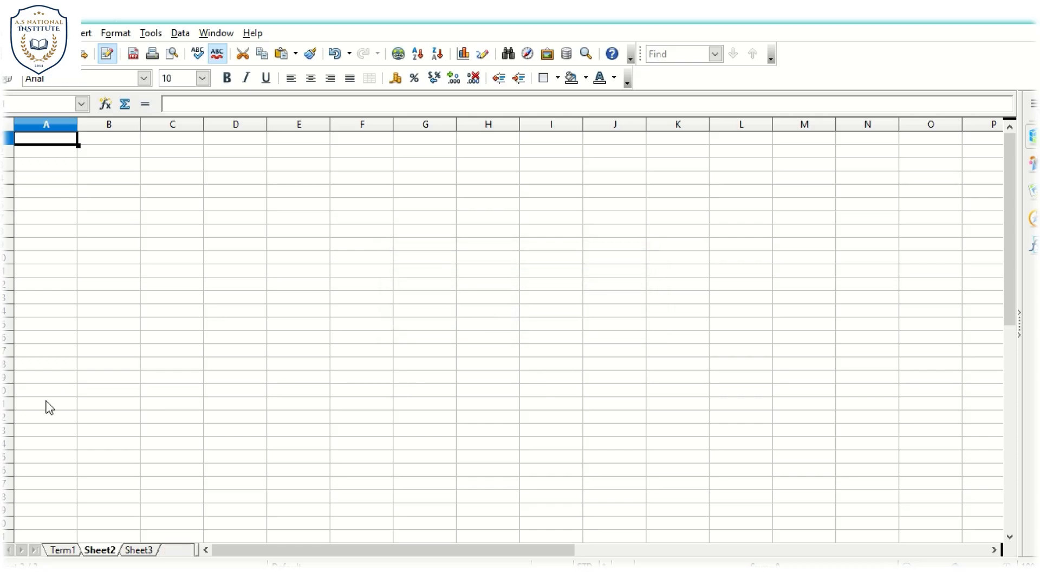
# - Copy the whole marks table A1:G8 from Term1 into Sheet2, starting at cell A1
pyautogui.click(66, 550)
pyautogui.click(70, 313)
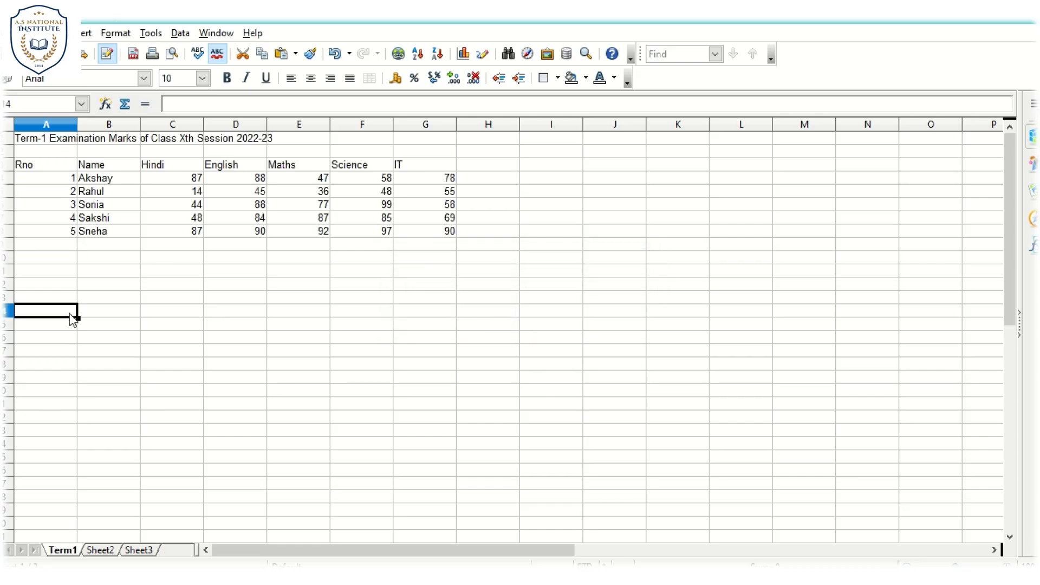
pyautogui.moveTo(33, 142); pyautogui.dragTo(405, 227)
pyautogui.hotkey('ctrl', 'c')
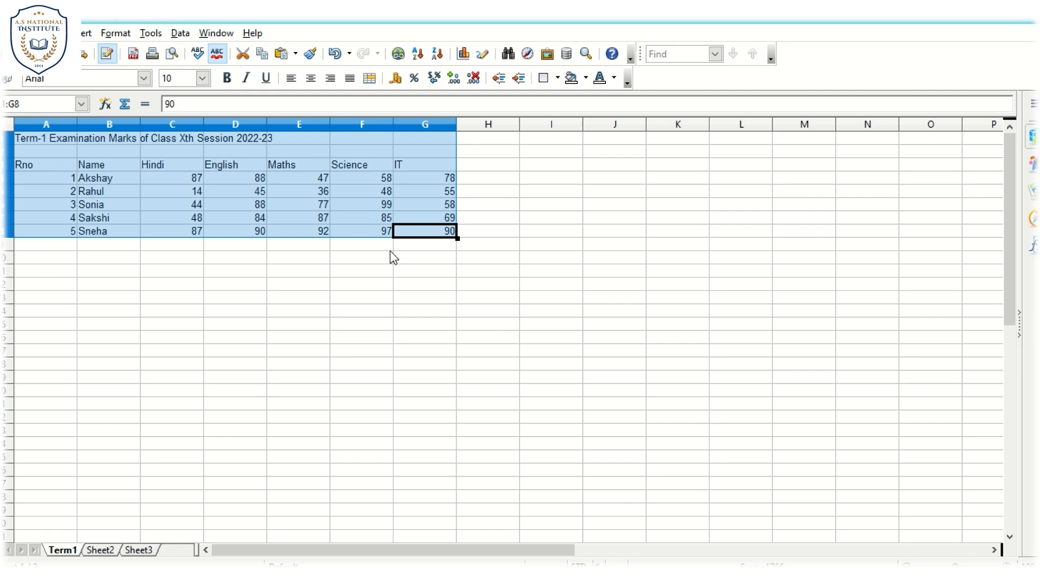
pyautogui.click(99, 549)
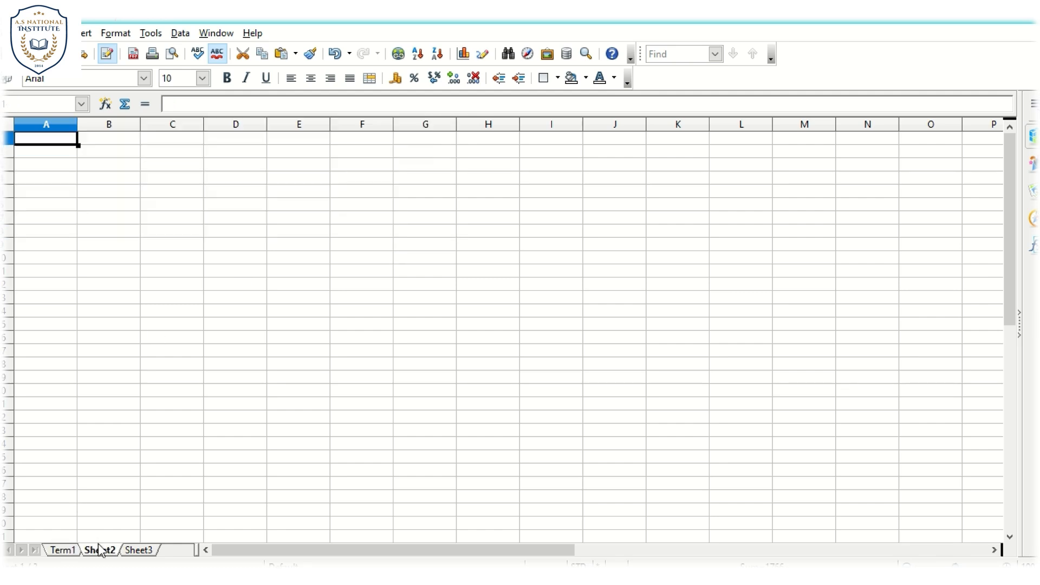
pyautogui.hotkey('ctrl', 'v')
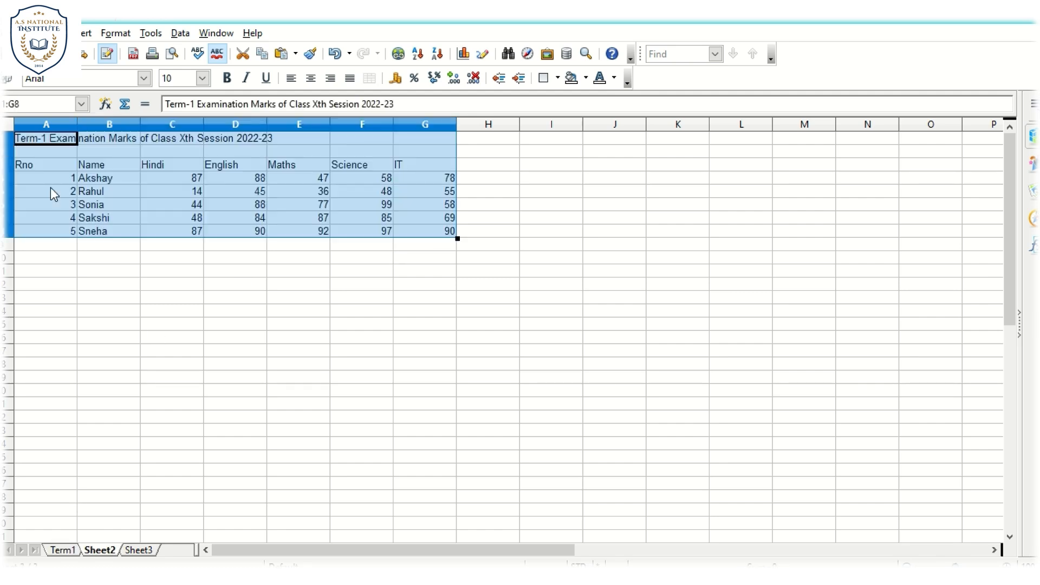
pyautogui.click(98, 285)
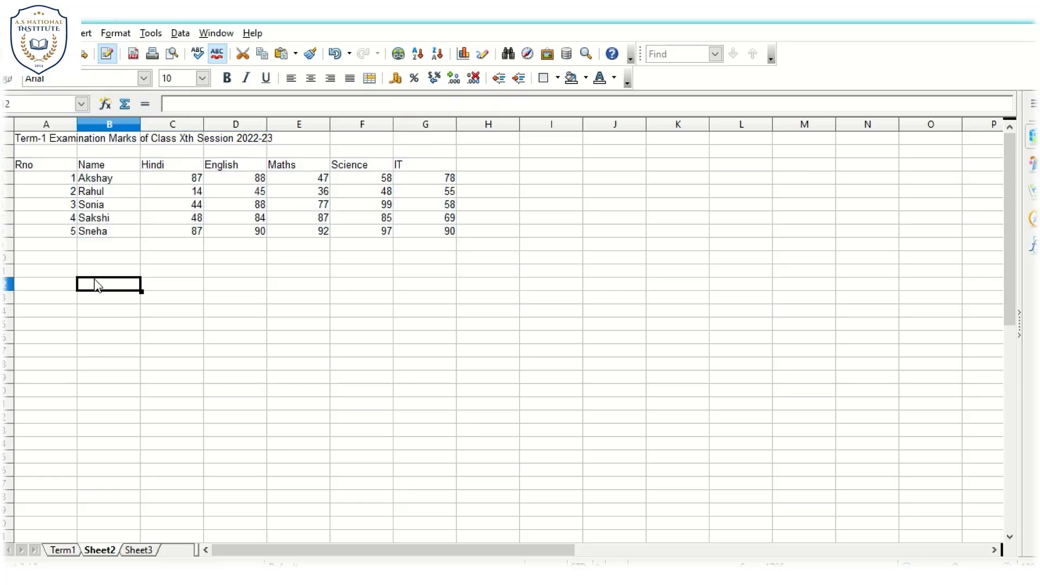
# - Change the Sheet2 title in A1 to read Term-2 Examination Marks of Class Xth Session 2022-23
pyautogui.moveTo(47, 142); pyautogui.dragTo(219, 107)
pyautogui.click(43, 139)
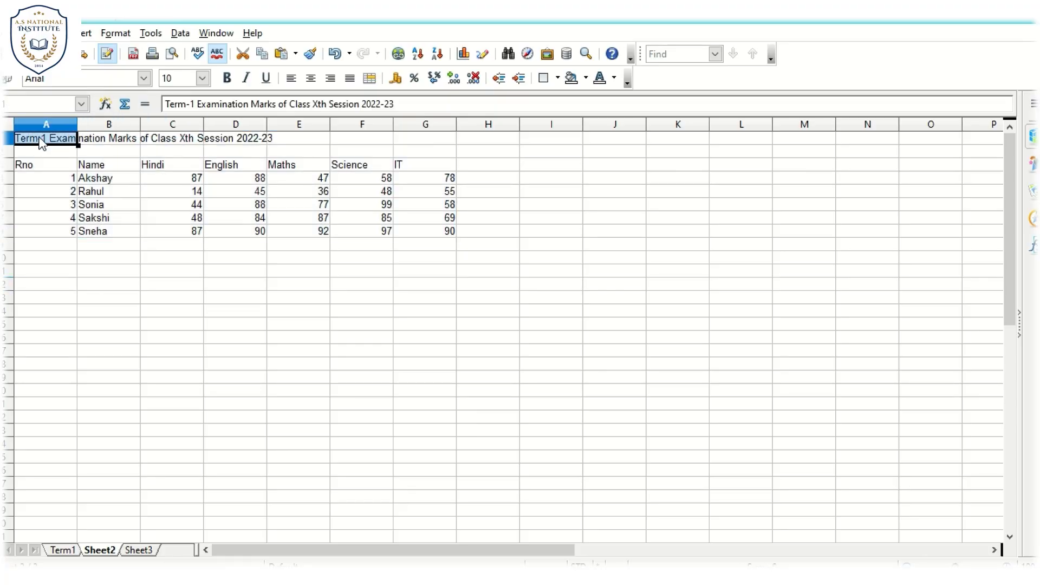
pyautogui.click(196, 104)
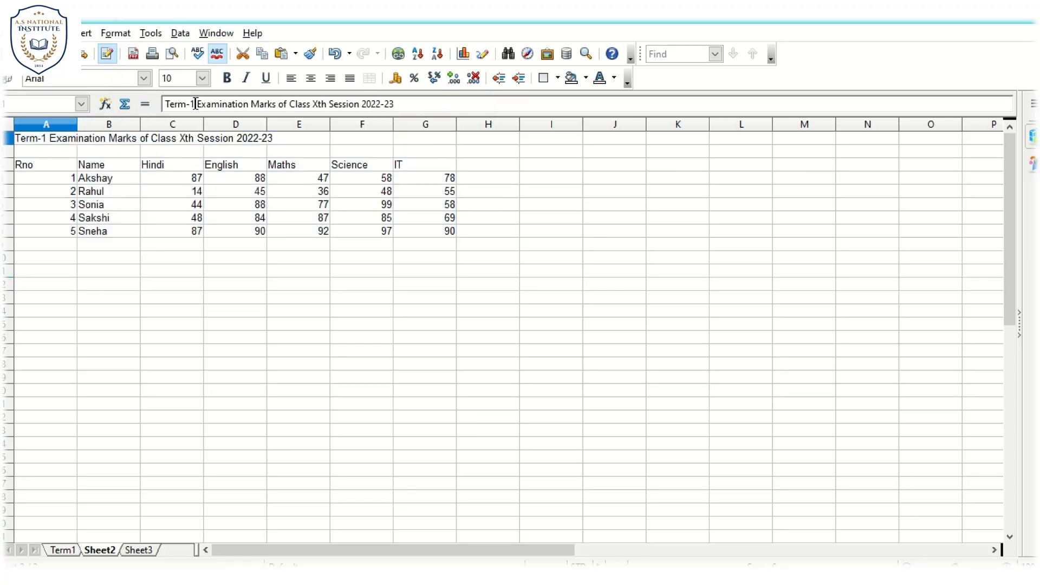
pyautogui.press('BackSpace')
pyautogui.write('2')
pyautogui.press('Return')
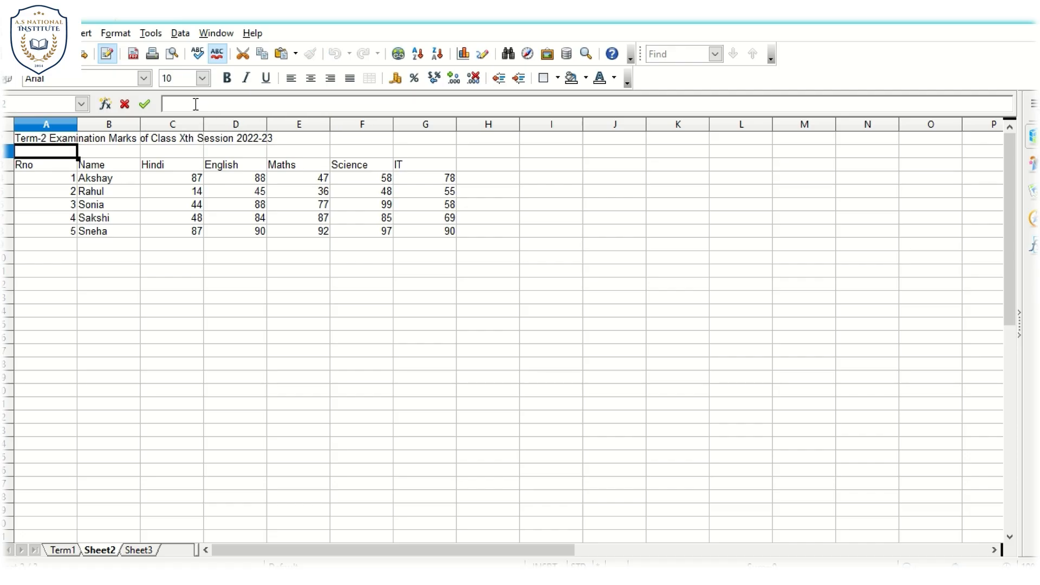
# - Clear the copied marks in C4:G8 of Sheet2 using the Delete all option
pyautogui.moveTo(162, 180); pyautogui.dragTo(433, 234)
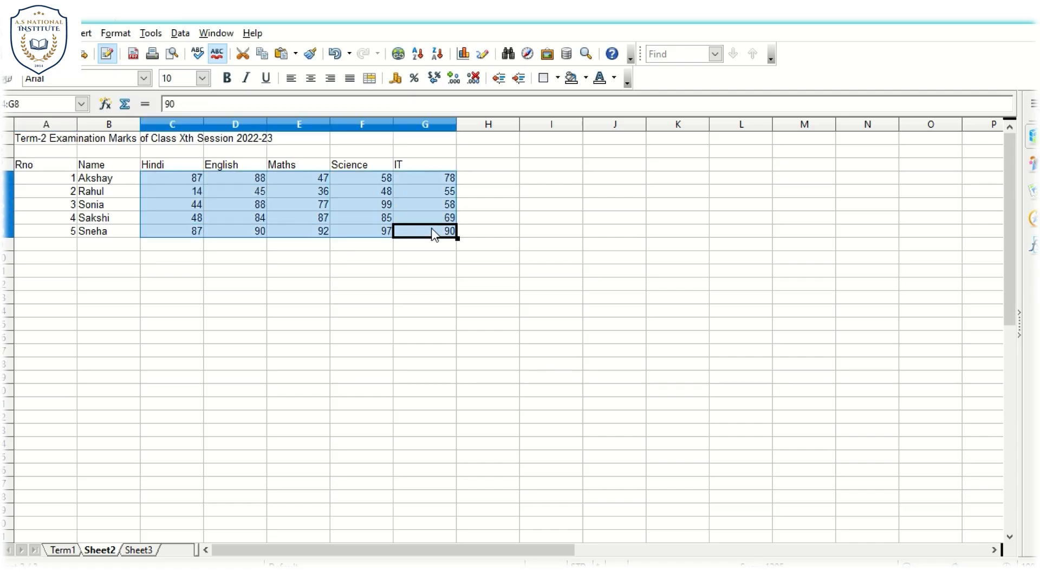
pyautogui.press('BackSpace')
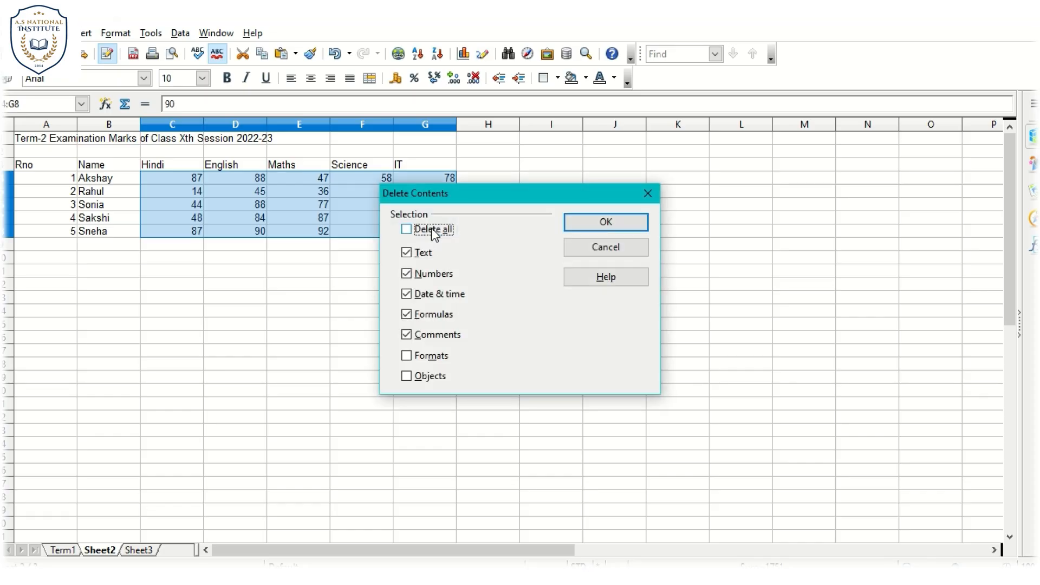
pyautogui.click(433, 231)
pyautogui.click(585, 226)
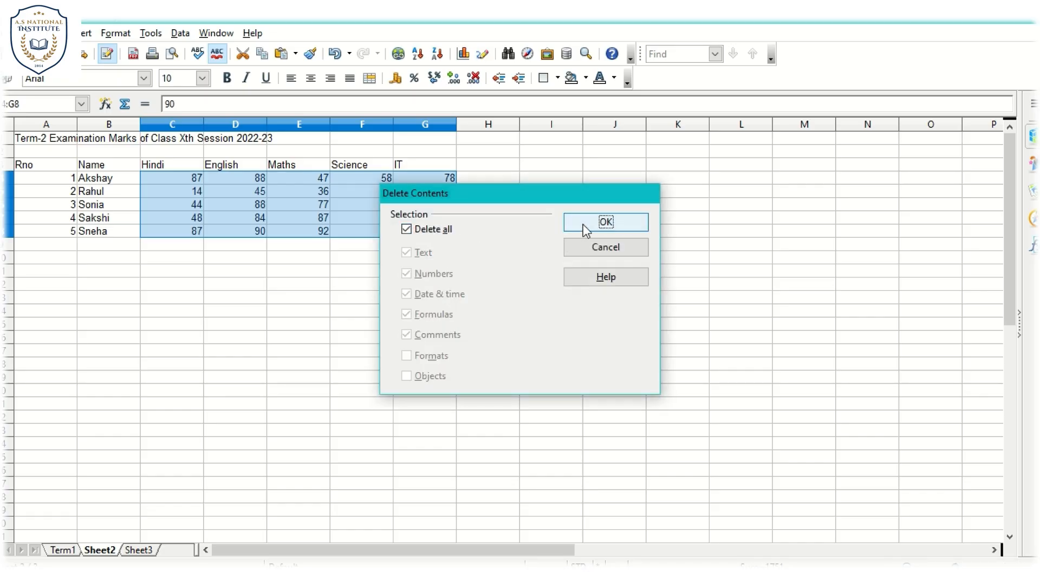
pyautogui.click(254, 272)
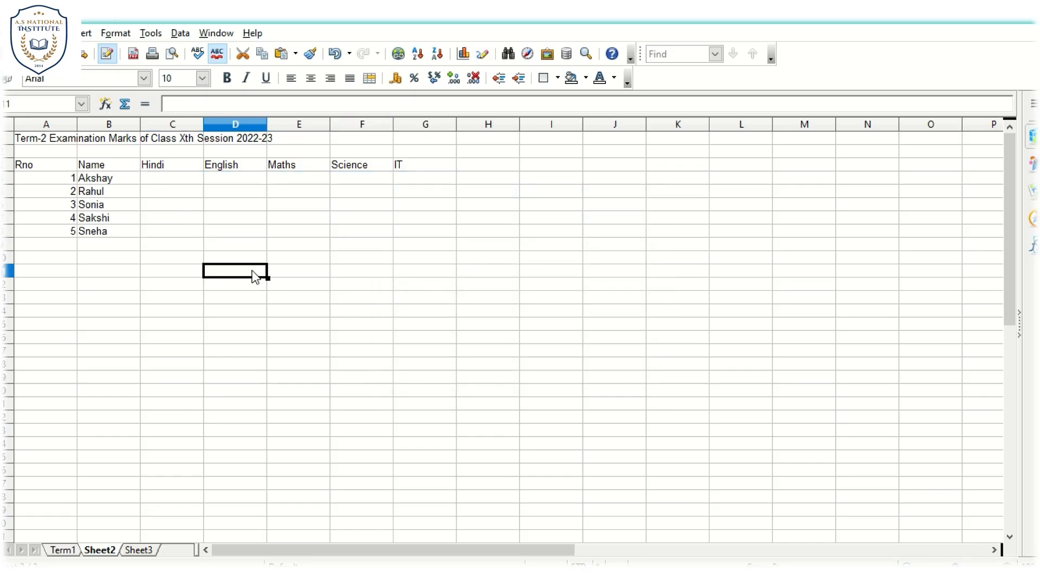
# - Enter the first student's Term-2 marks in C4 to G4: Hindi 98, English 97, Maths 94, Science 95 and IT 90
pyautogui.click(190, 184)
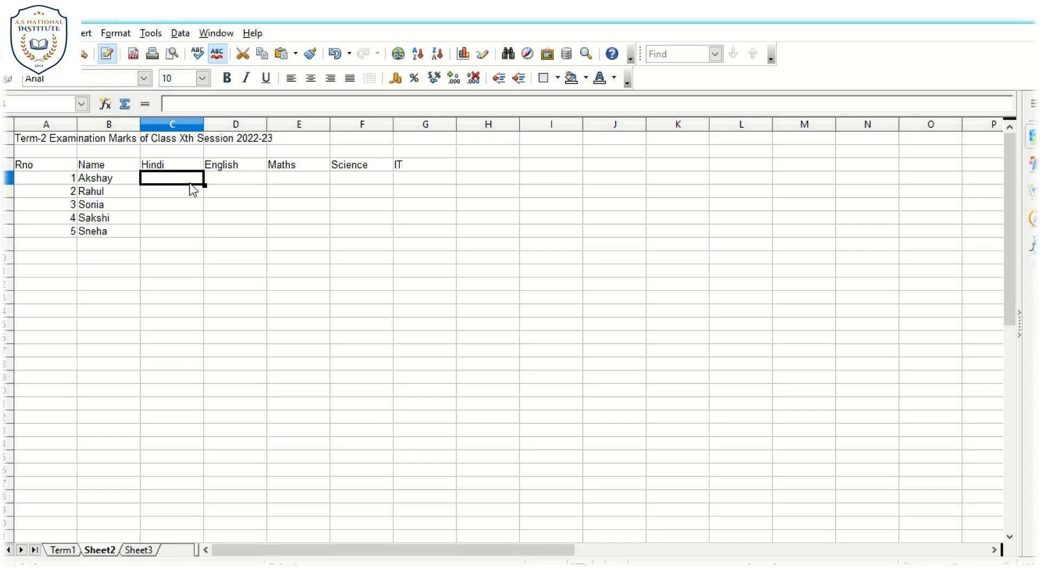
pyautogui.write('98')
pyautogui.press('Tab')
pyautogui.write('97')
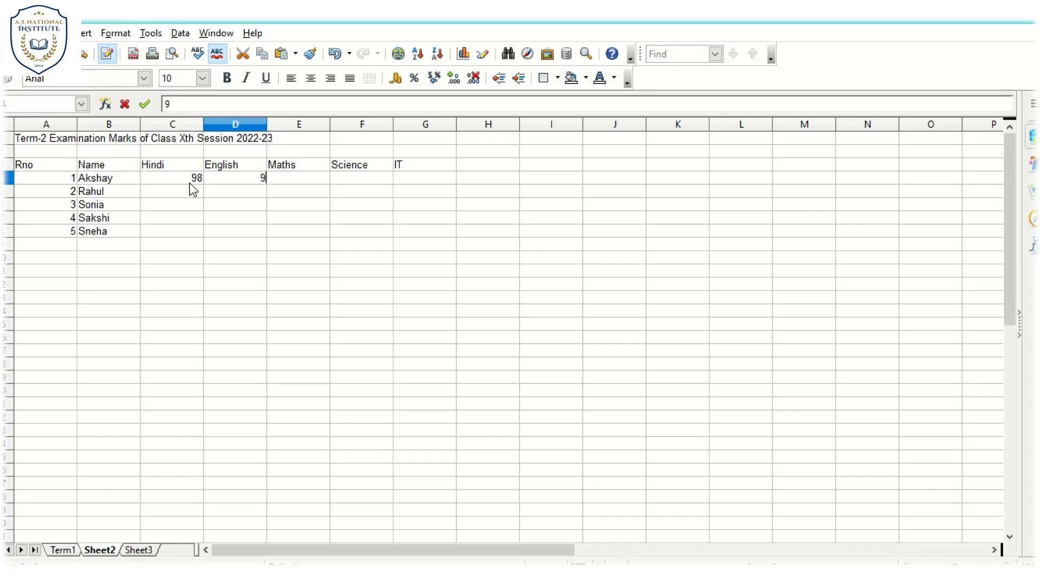
pyautogui.press('Tab')
pyautogui.write('94')
pyautogui.press('Tab')
pyautogui.write('95')
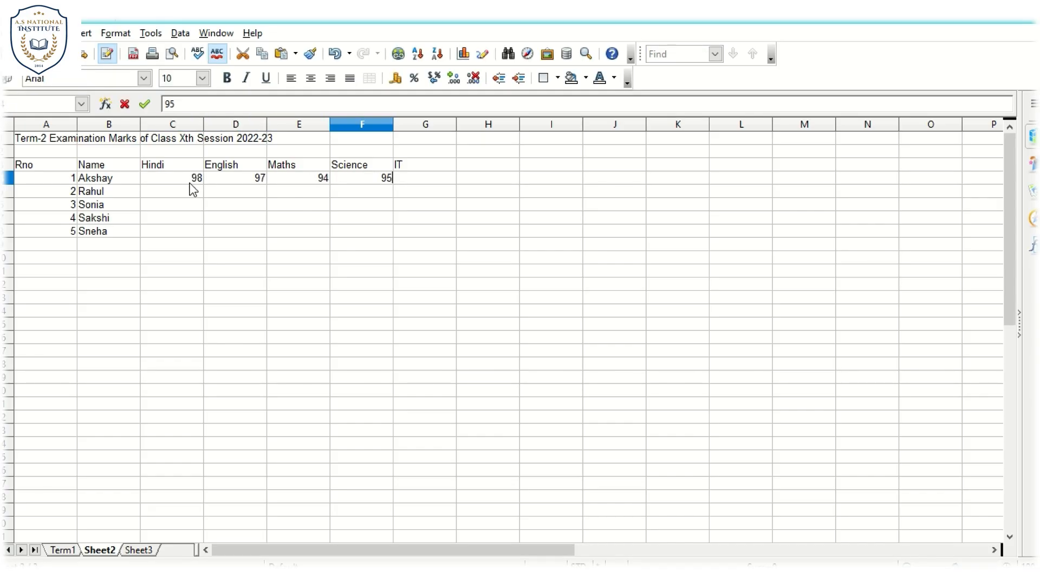
pyautogui.press('Tab')
pyautogui.write('90')
pyautogui.press('Return')
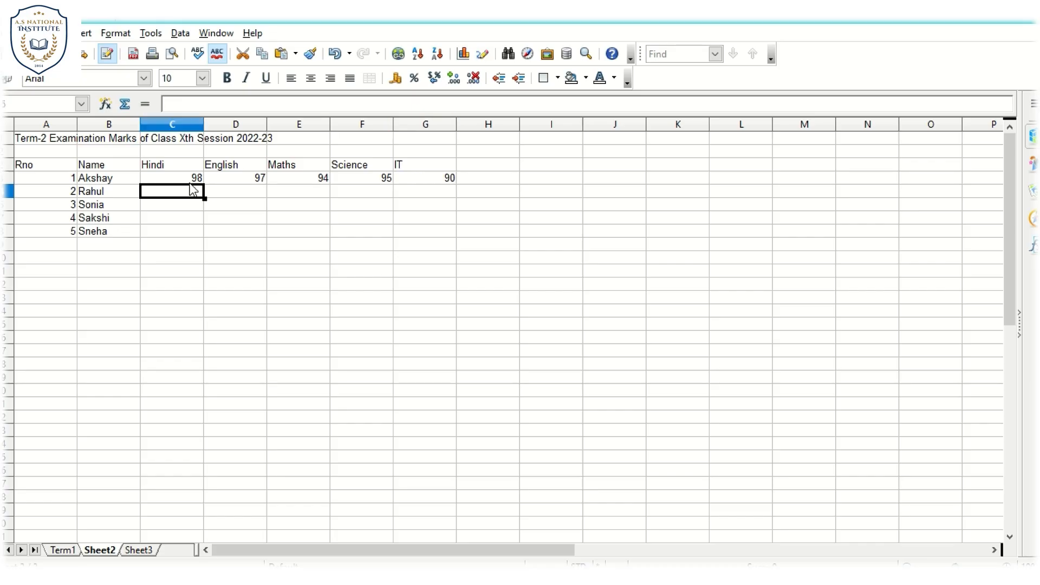
# - Enter the second student's Term-2 marks in C5 to G5: Hindi 87, English 88, Maths 87, Science 89 and IT 88
pyautogui.write('87')
pyautogui.press('Tab')
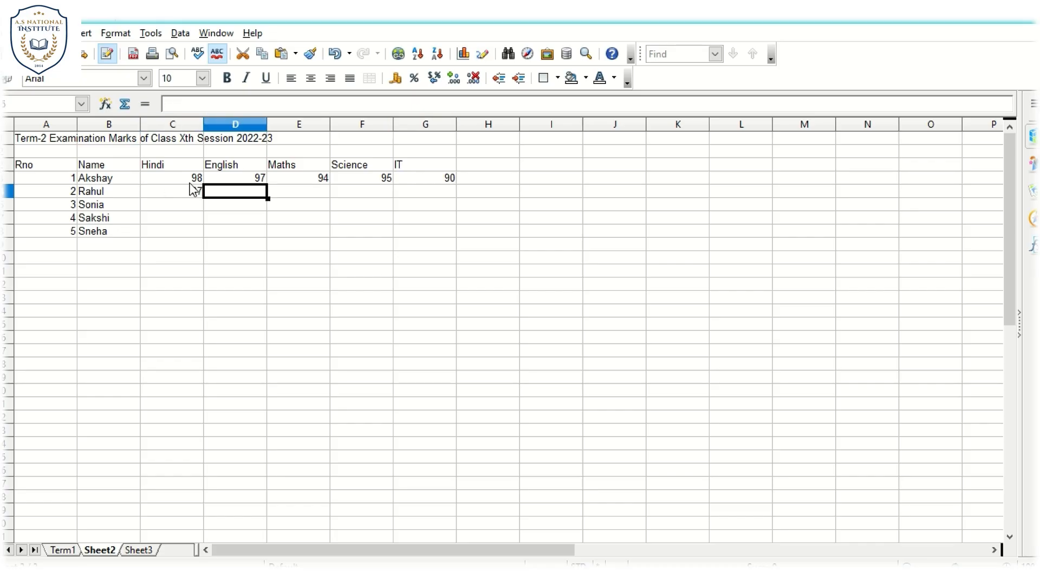
pyautogui.write('88')
pyautogui.press('Tab')
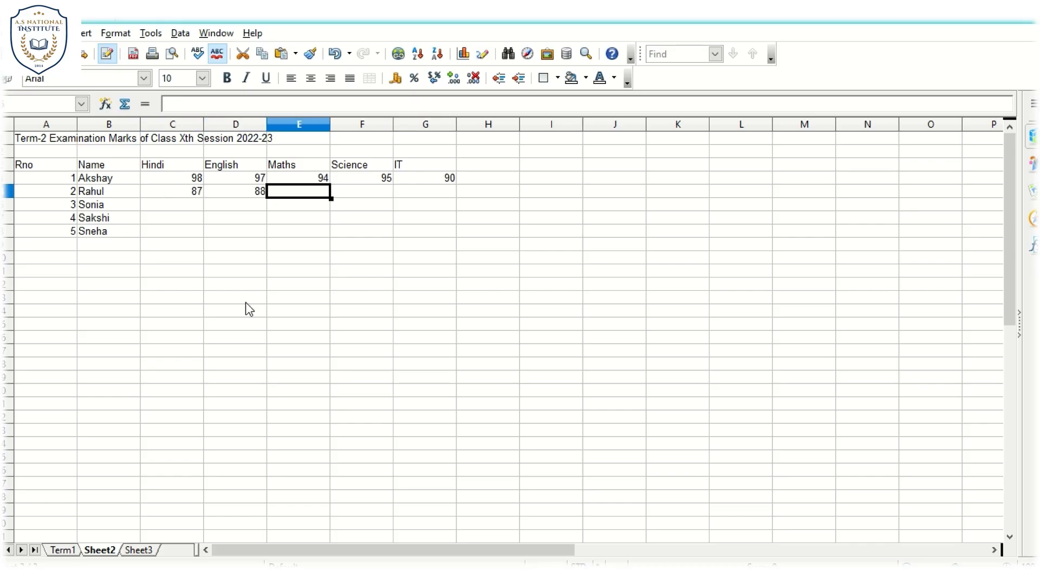
pyautogui.write('87')
pyautogui.press('Tab')
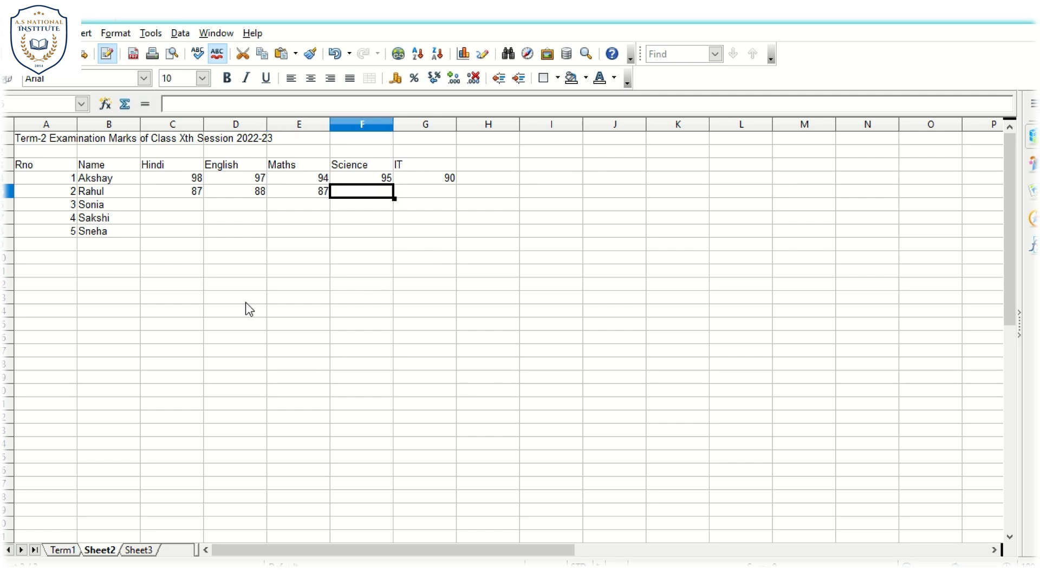
pyautogui.write('89')
pyautogui.press('Tab')
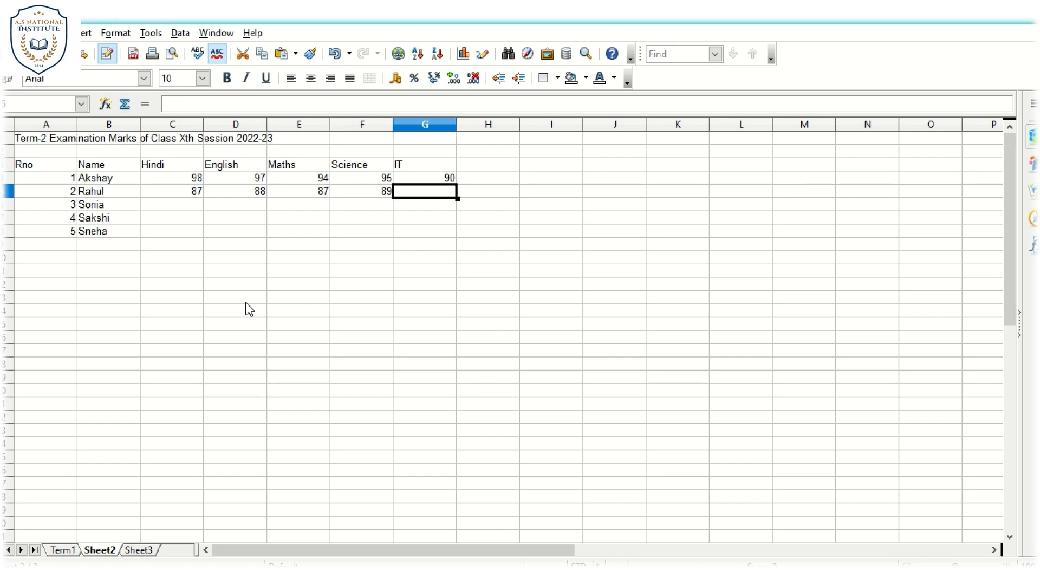
pyautogui.write('88')
pyautogui.press('Return')
# - Enter the third student's Term-2 marks in C6 to G6: Hindi 89, English 69, Maths 87, Science 96 and IT 90
pyautogui.write('89')
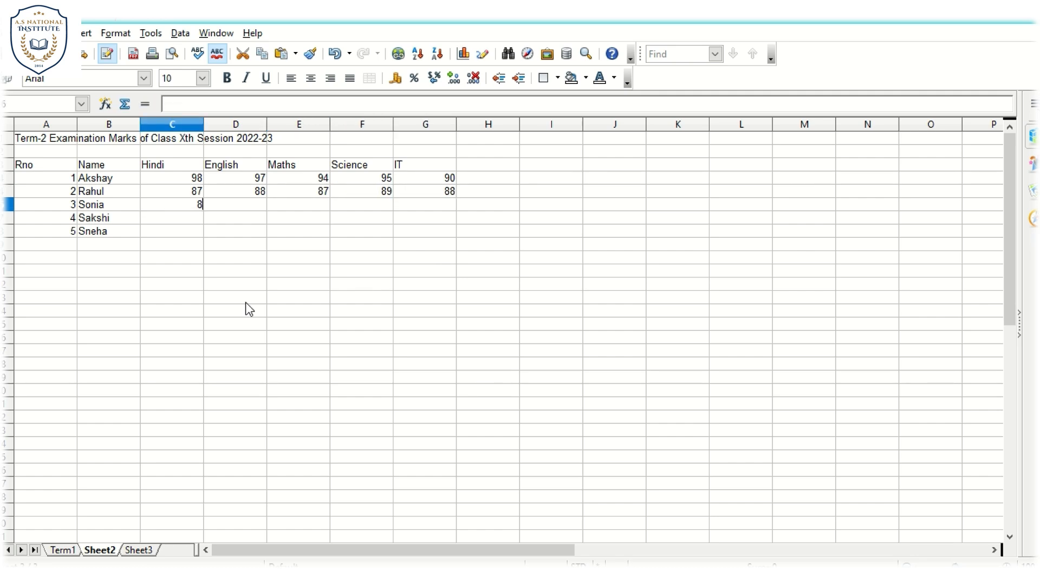
pyautogui.press('Tab')
pyautogui.write('69')
pyautogui.press('Tab')
pyautogui.write('87')
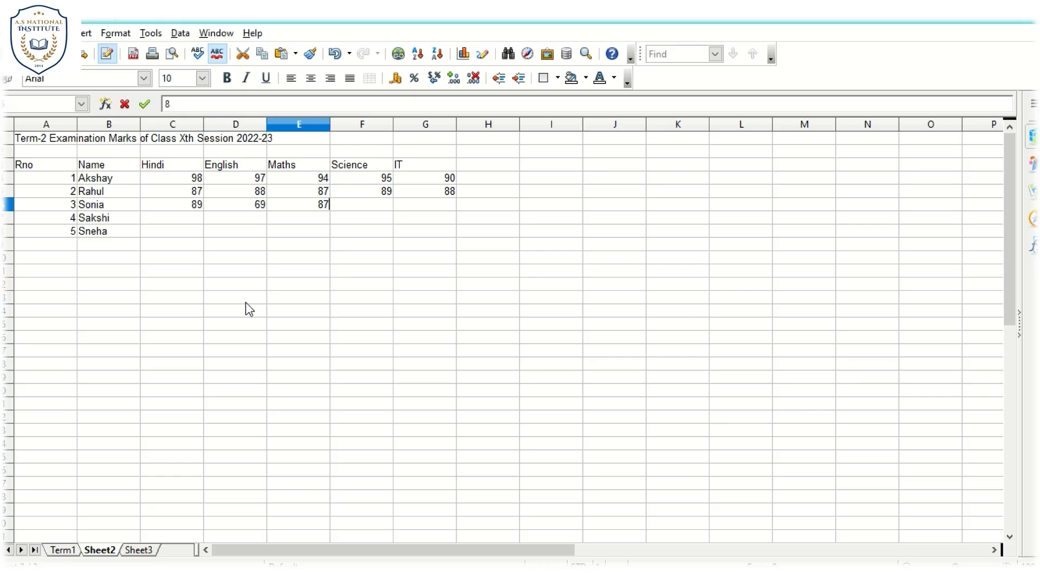
pyautogui.press('Tab')
pyautogui.write('96')
pyautogui.press('Tab')
pyautogui.write('90')
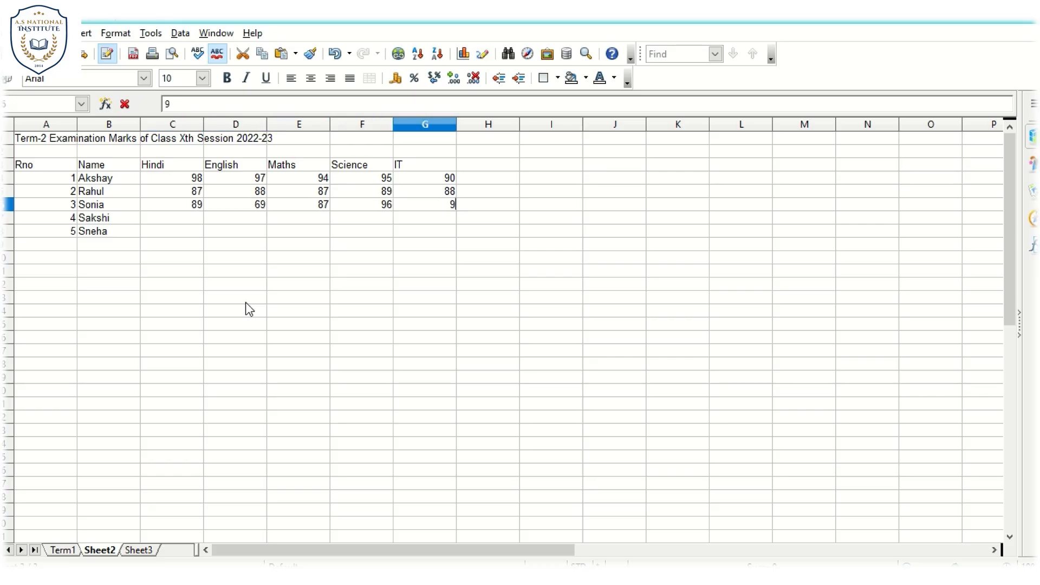
pyautogui.press('Return')
# - Enter the fourth student's Term-2 marks in C7 to G7: Hindi 88, English 78, Maths 45, Science 89 and IT 63
pyautogui.write('88')
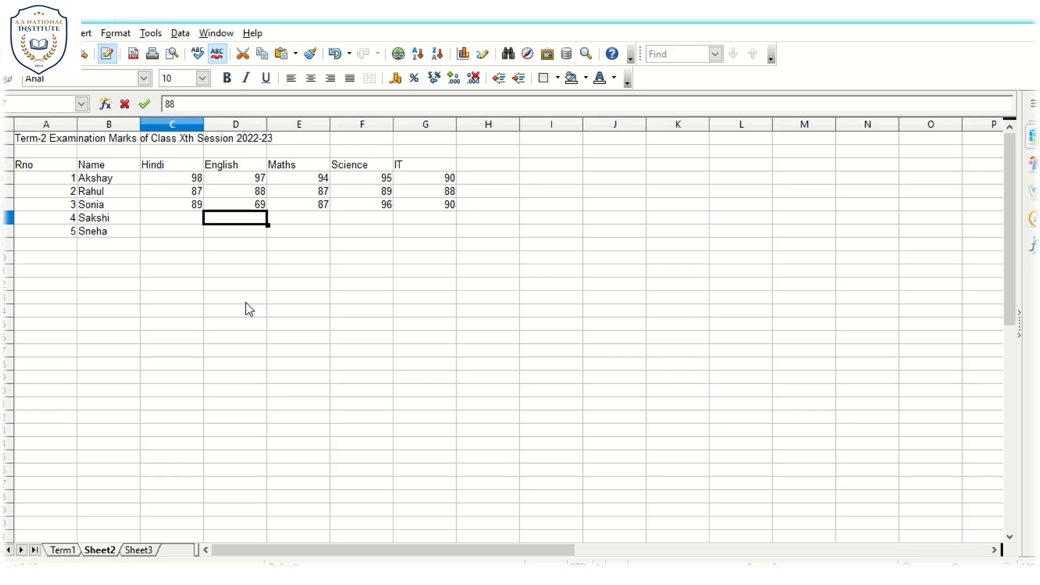
pyautogui.press('Tab')
pyautogui.write('78')
pyautogui.press('Tab')
pyautogui.write('45')
pyautogui.press('Tab')
pyautogui.write('89')
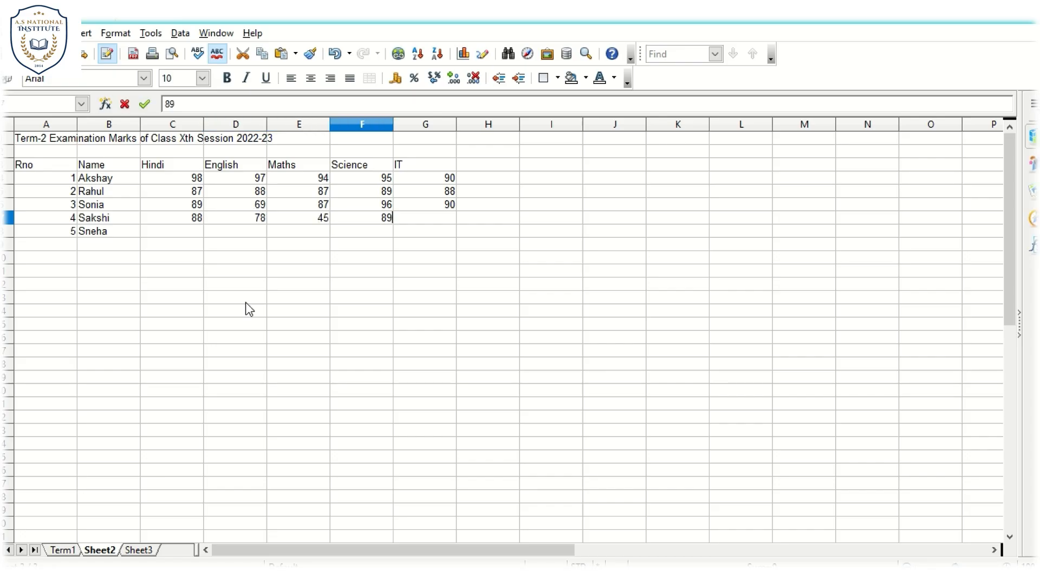
pyautogui.press('Tab')
pyautogui.write('63')
pyautogui.press('Return')
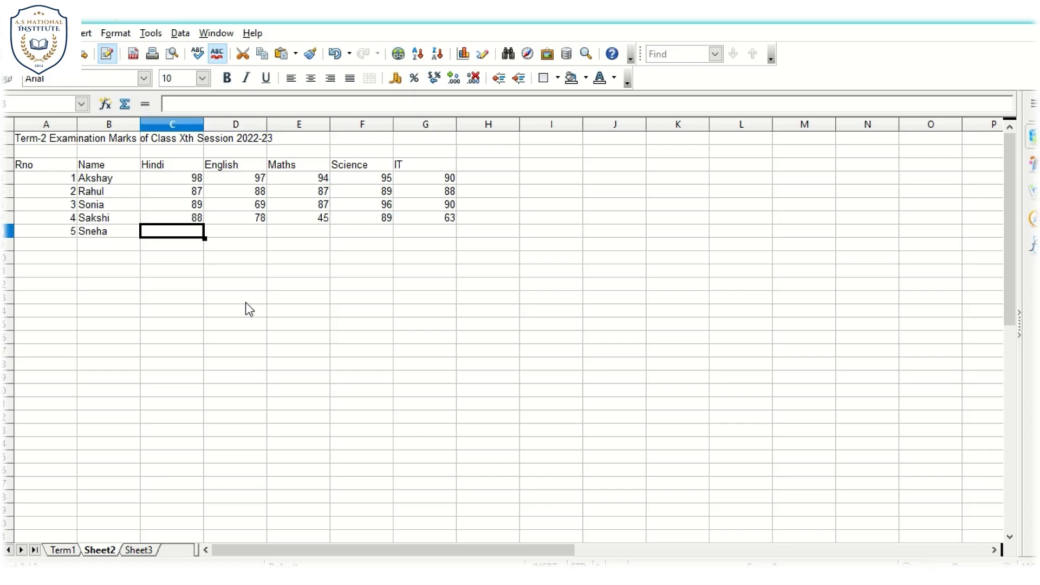
pyautogui.press('Up')
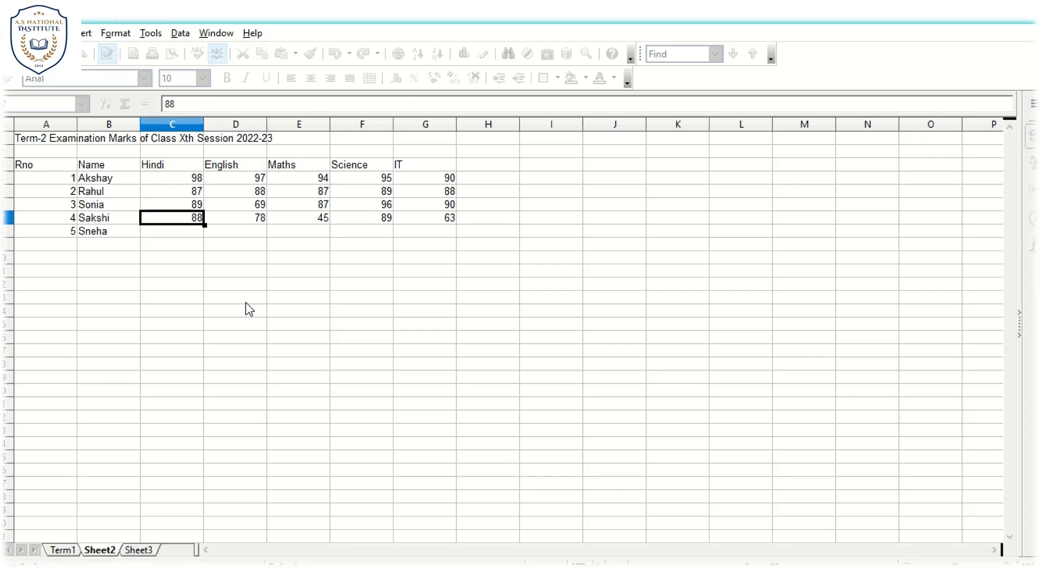
pyautogui.press('Down')
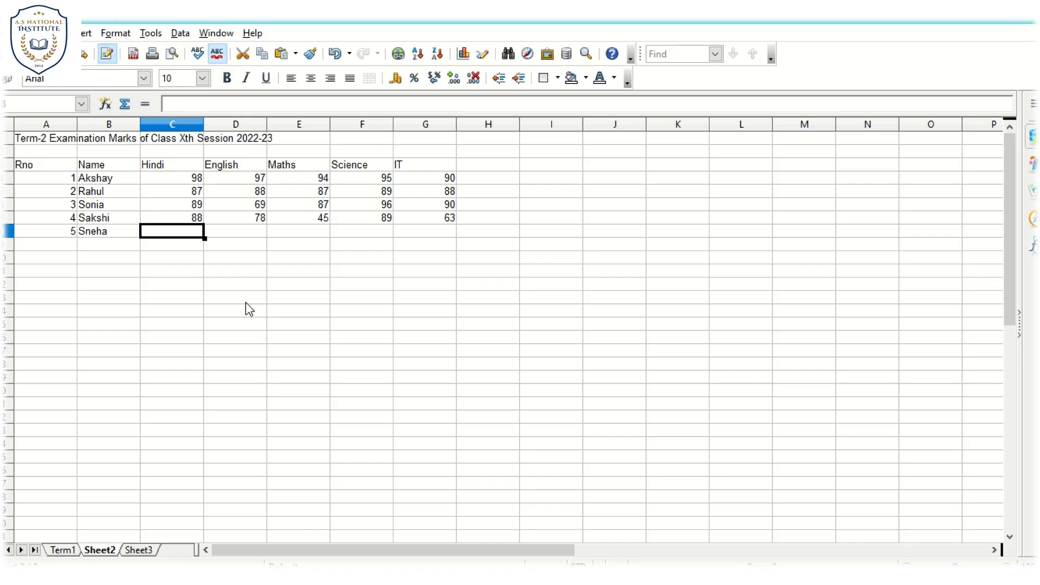
pyautogui.write('12')
pyautogui.press('Tab')
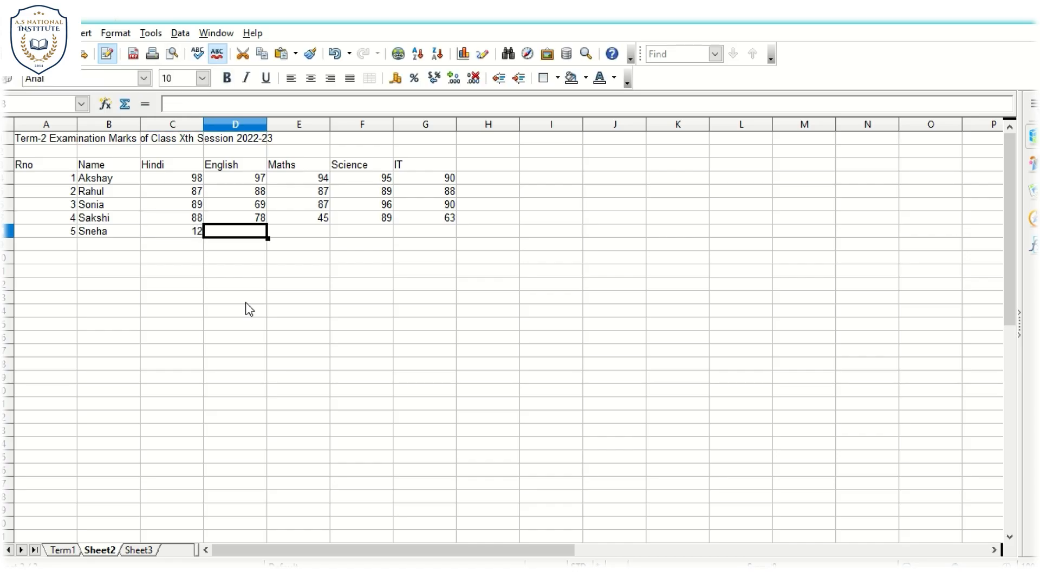
pyautogui.press('Left')
# - Enter the fifth student's Term-2 marks in C8 to G8: Hindi 47, English 52, Maths 89, Science 69 and IT 78
pyautogui.write('47')
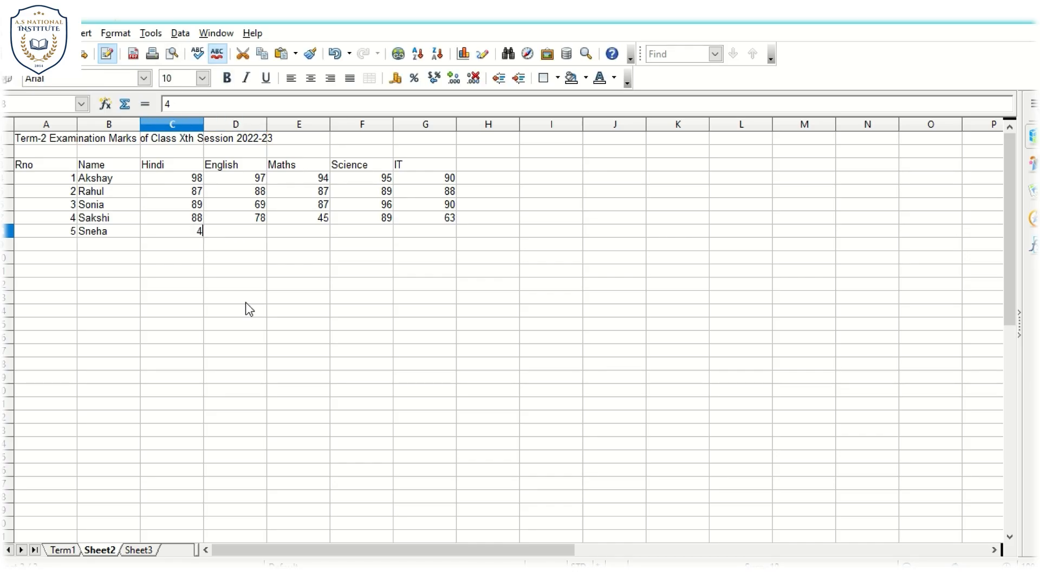
pyautogui.press('Tab')
pyautogui.write('52')
pyautogui.press('Tab')
pyautogui.write('89')
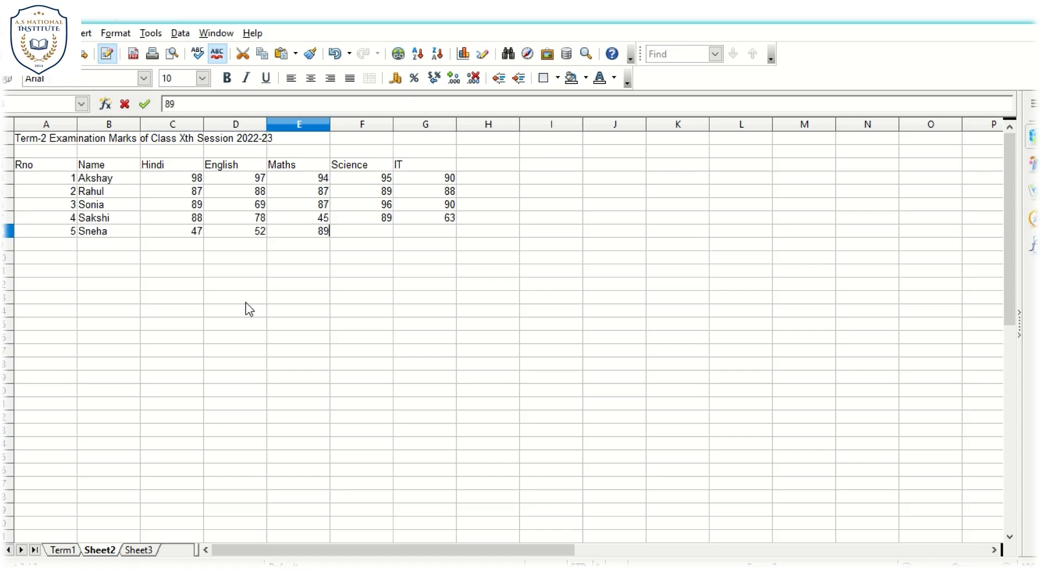
pyautogui.press('Tab')
pyautogui.write('69')
pyautogui.press('Tab')
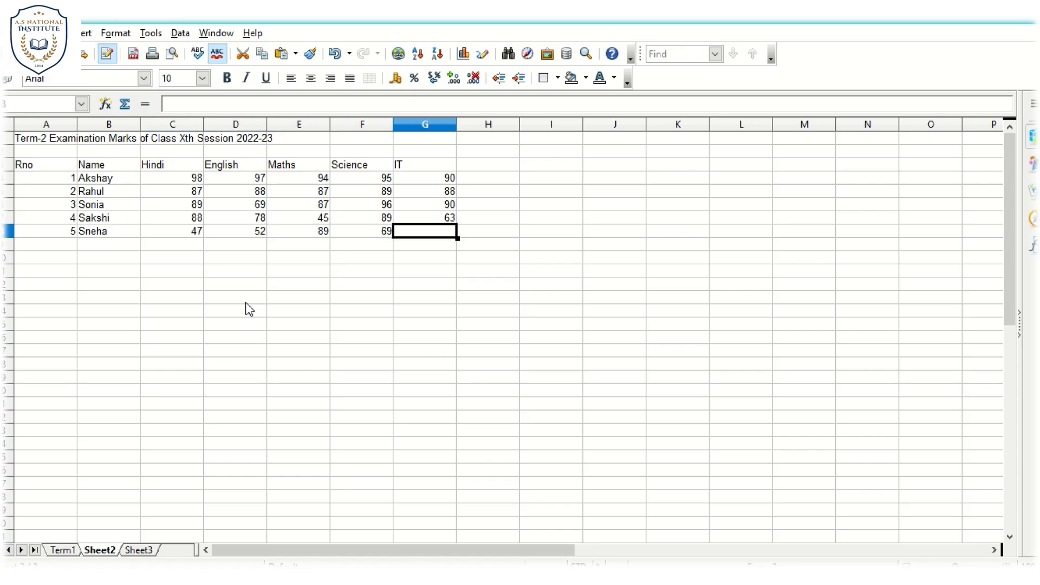
pyautogui.write('78')
pyautogui.press('Return')
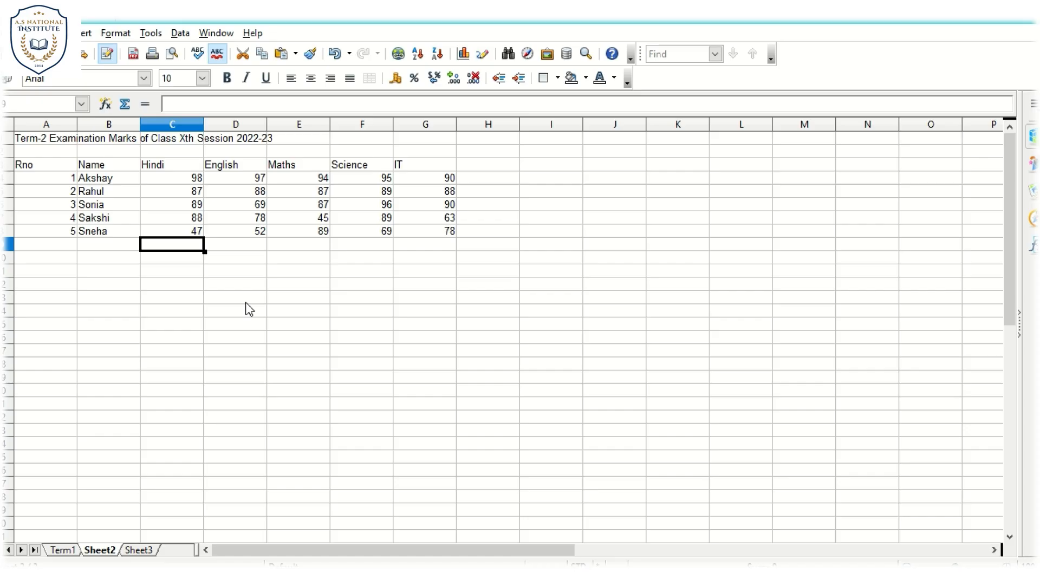
# - Rename Sheet2, which holds the Term-2 marks table, as Term2
pyautogui.click(69, 249)
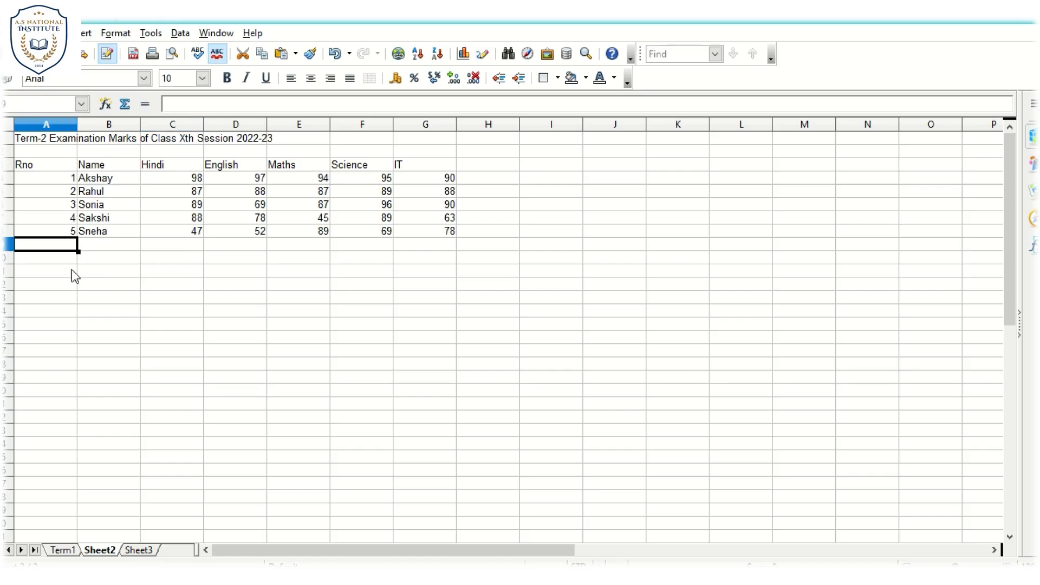
pyautogui.rightClick(104, 551)
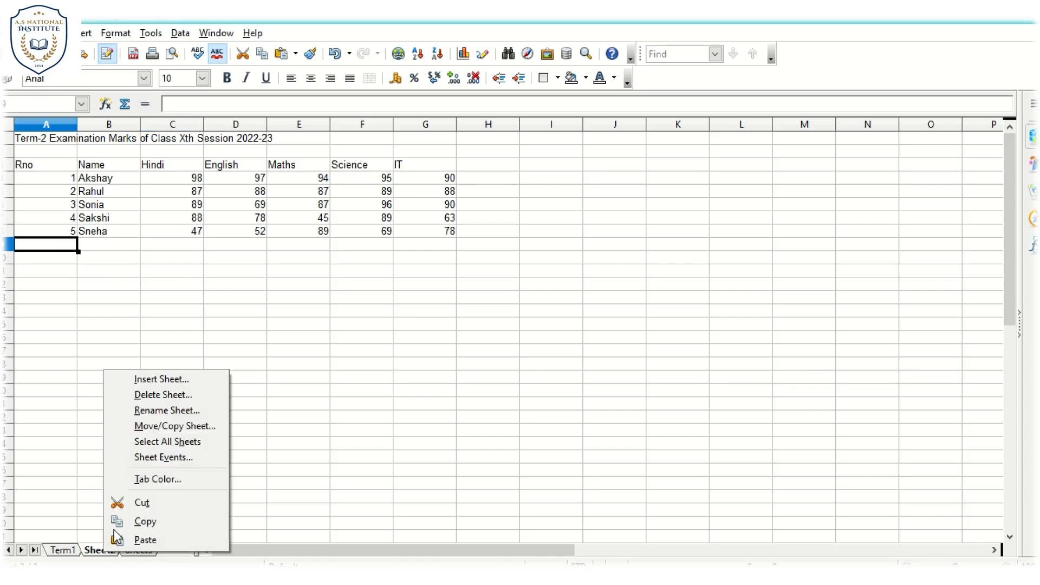
pyautogui.click(149, 412)
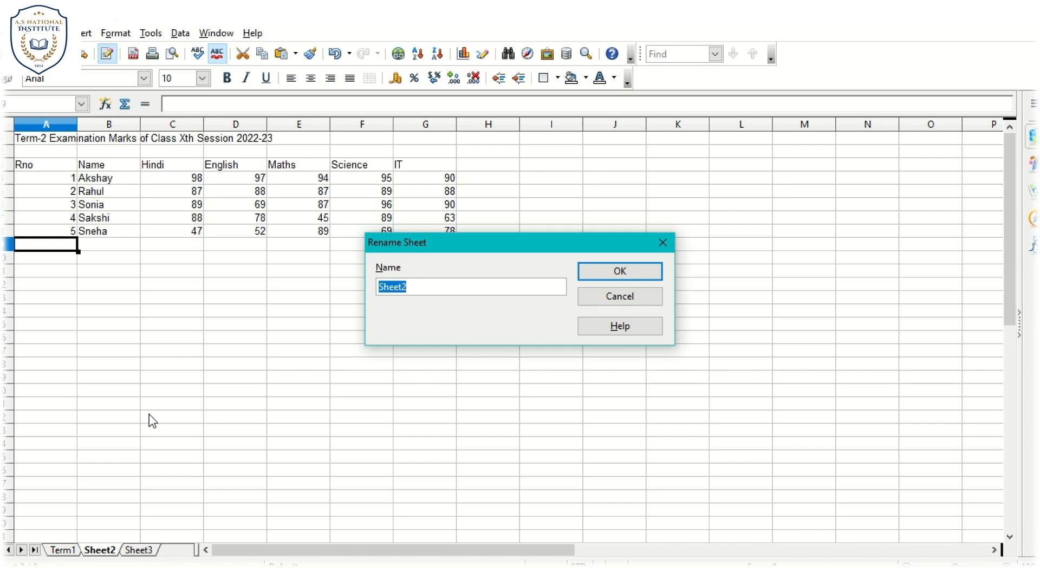
pyautogui.write('Term2')
pyautogui.press('Return')
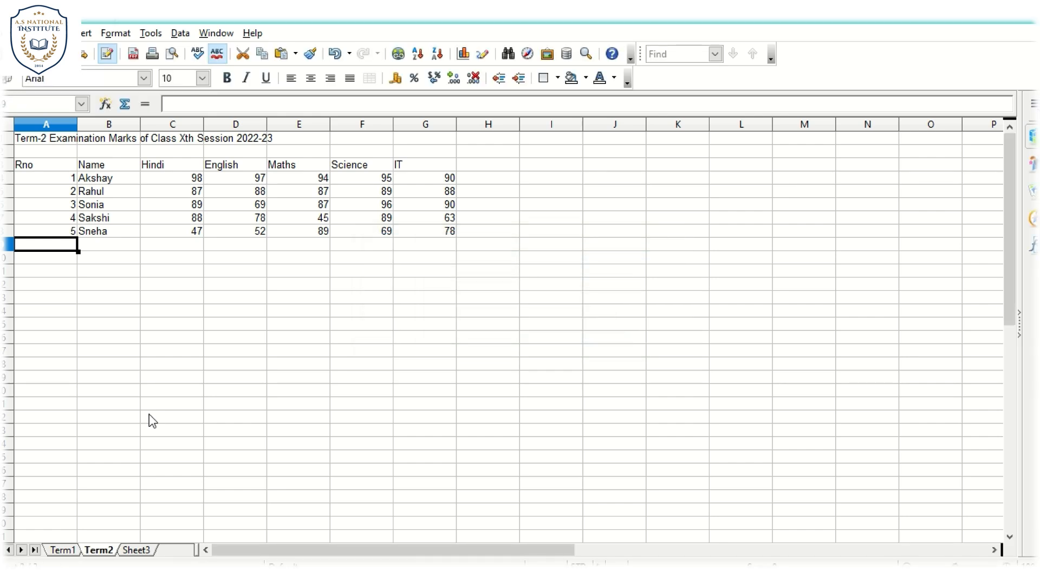
# - Paste the copied Term-1 marks table into Sheet3 starting at cell A1
pyautogui.click(130, 551)
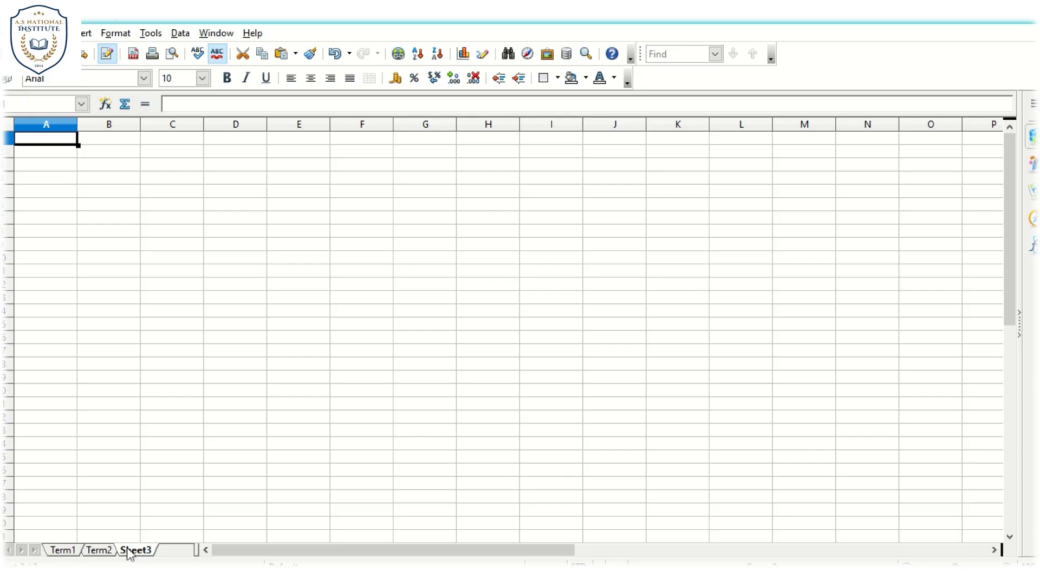
pyautogui.hotkey('ctrl', 'v')
pyautogui.click(89, 275)
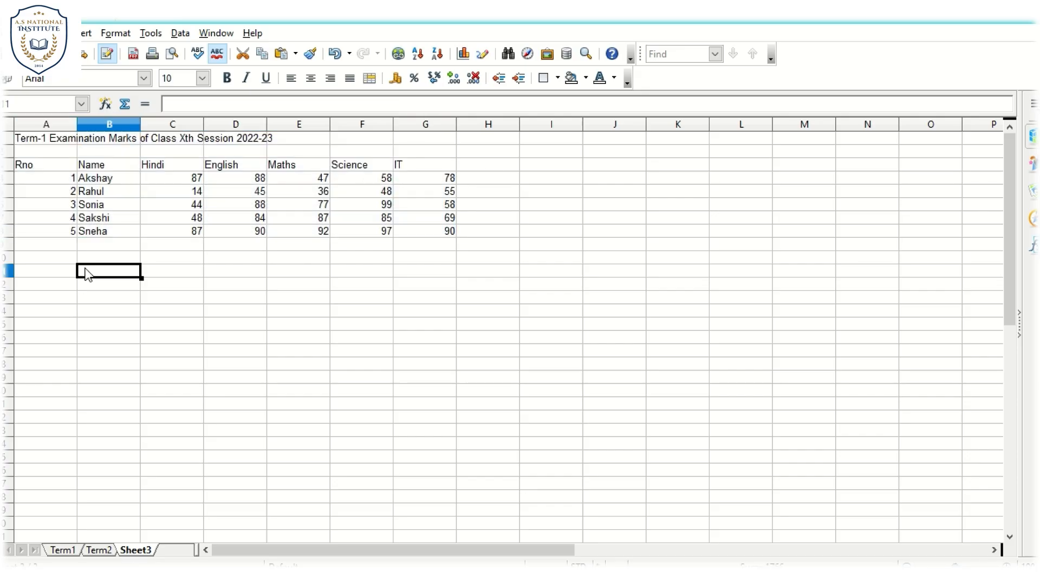
# - Clear all contents of the marks range C4:G8 on Sheet3, keeping the headings, roll numbers and student names
pyautogui.moveTo(109, 180); pyautogui.dragTo(437, 238)
pyautogui.click(133, 233)
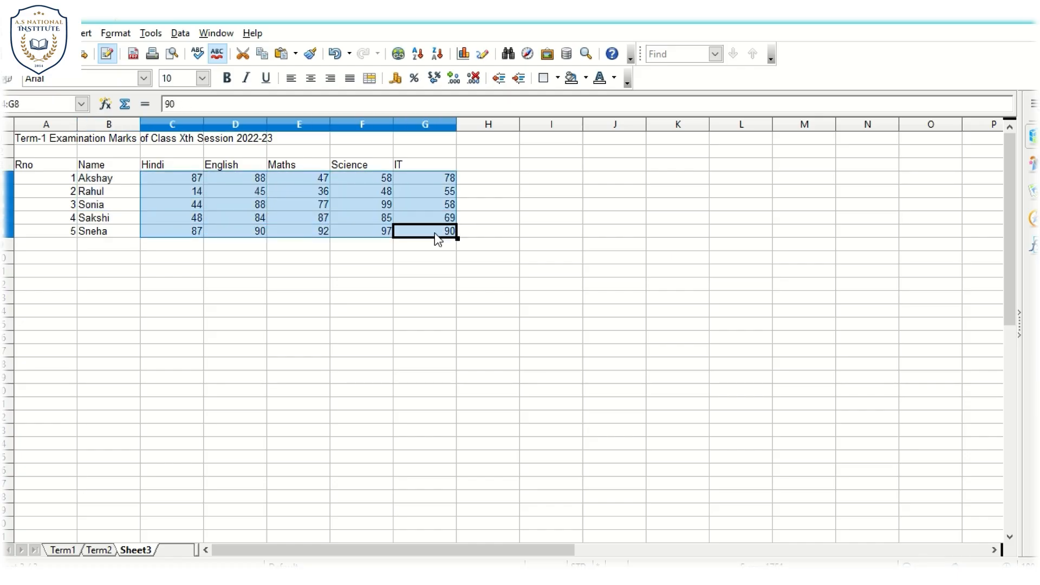
pyautogui.press('Delete')
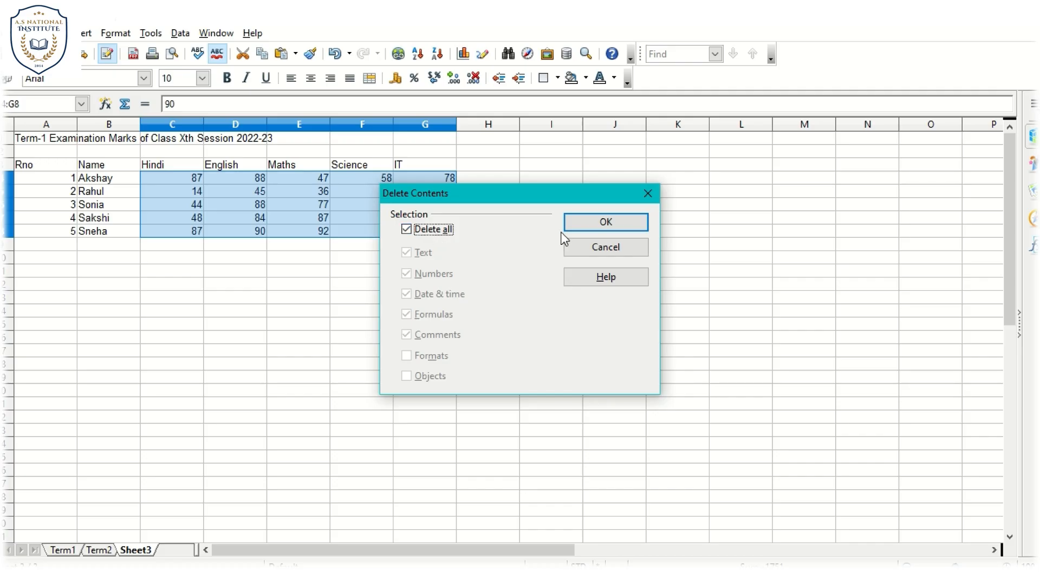
pyautogui.click(599, 226)
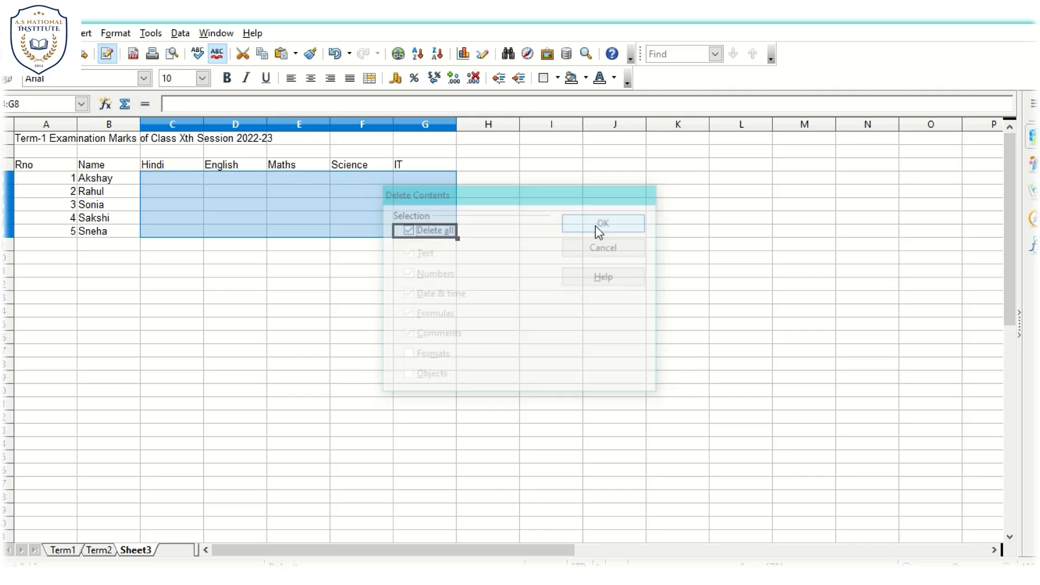
pyautogui.click(347, 263)
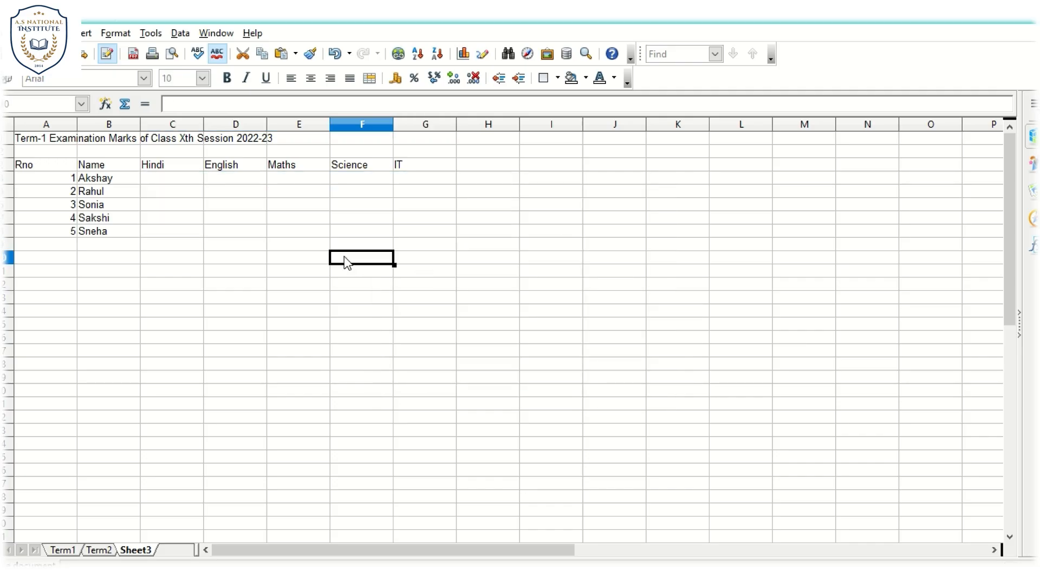
# - Change the title in A1 of Sheet3 to "Final Result of Class Xth Session 2022-23"
pyautogui.click(44, 144)
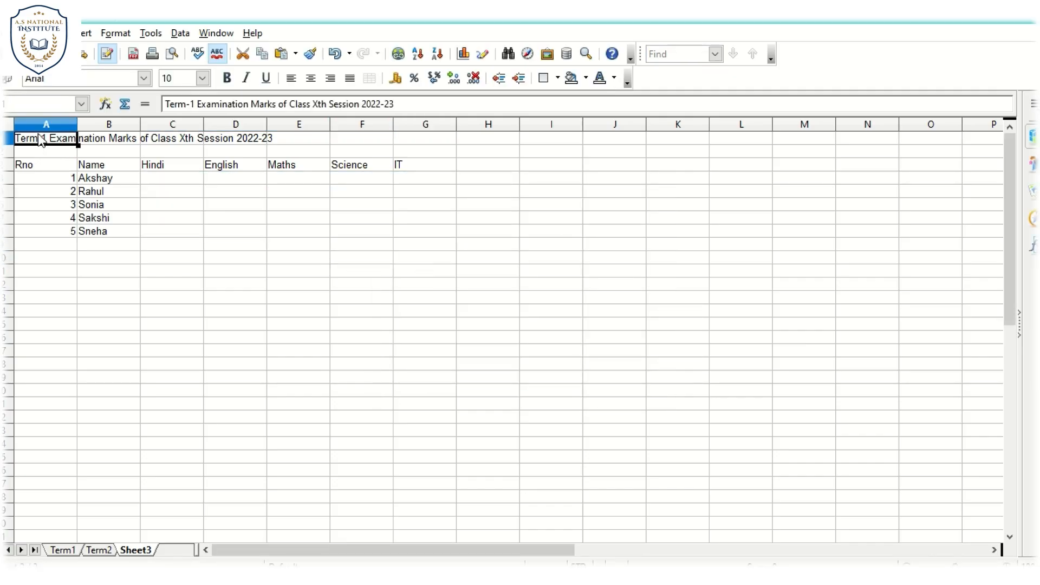
pyautogui.click(166, 103)
pyautogui.moveTo(166, 103); pyautogui.dragTo(197, 103)
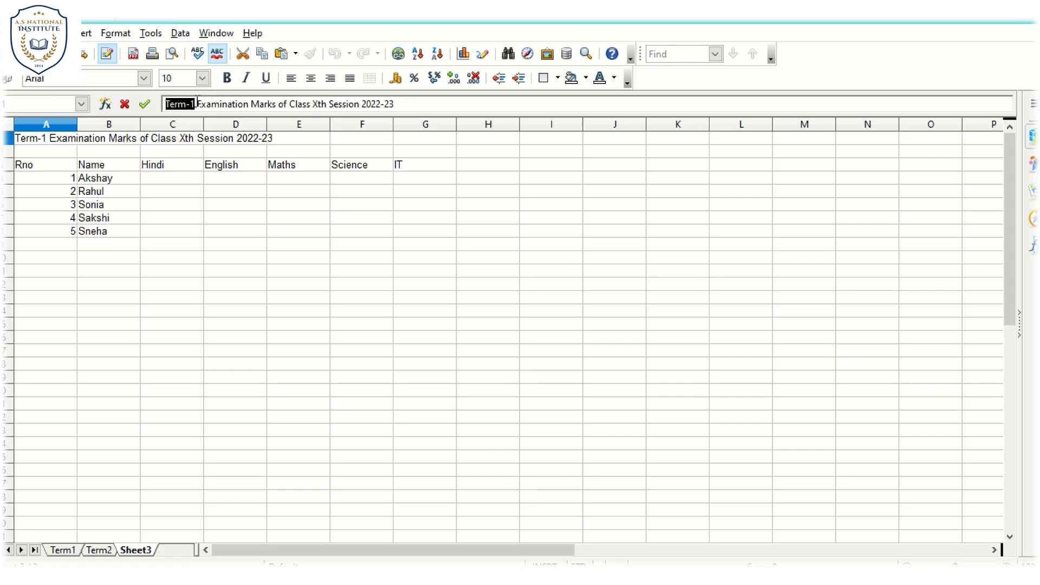
pyautogui.write('Final')
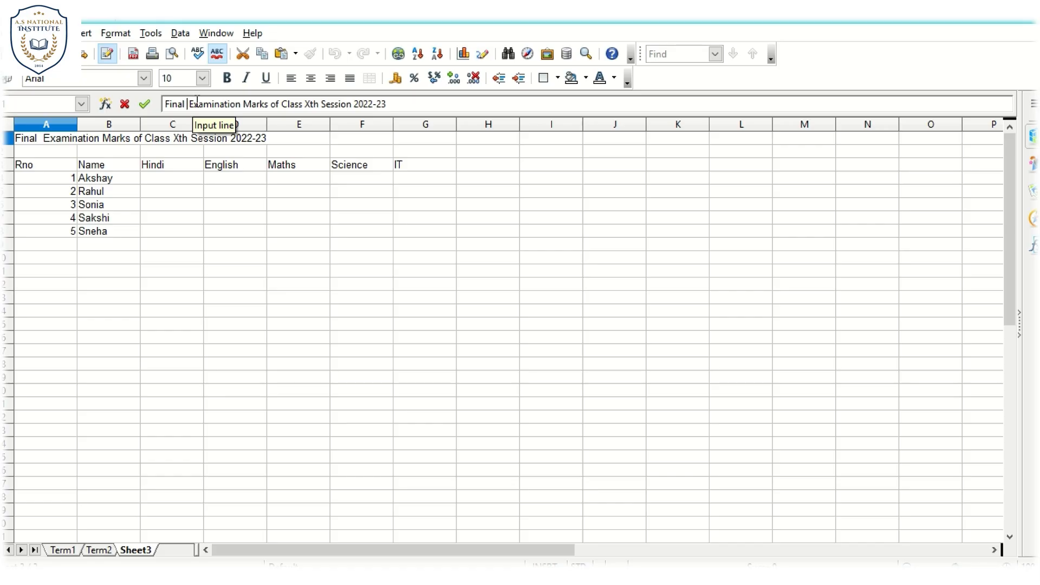
pyautogui.press('Delete')
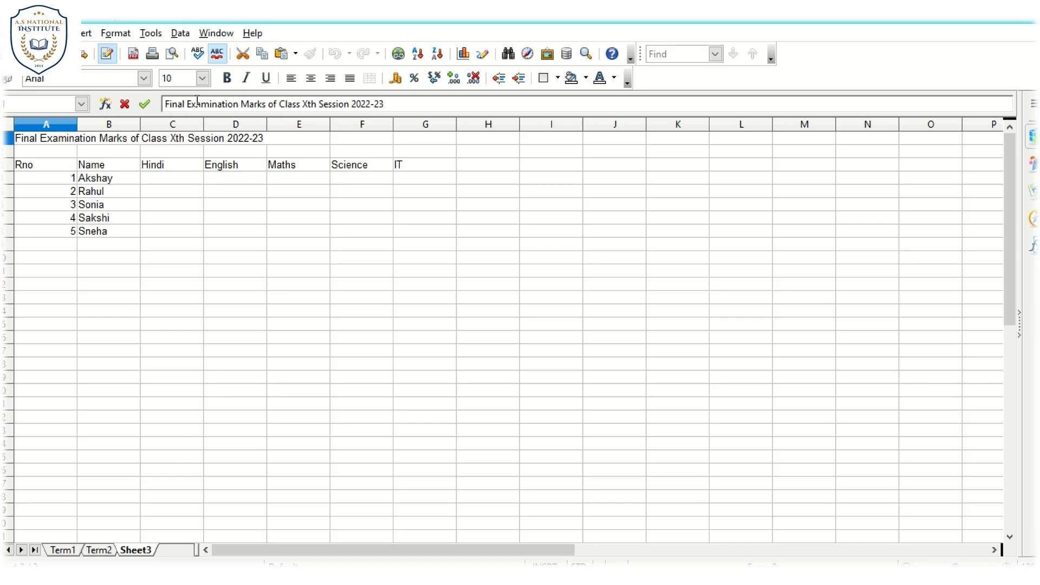
pyautogui.hotkey('shift', 'Right')
pyautogui.hotkey('shift', 'Right')
pyautogui.hotkey('shift', 'Right')
pyautogui.hotkey('shift', 'Right')
pyautogui.hotkey('shift', 'Right')
pyautogui.hotkey('shift', 'Right')
pyautogui.hotkey('shift', 'Right')
pyautogui.hotkey('shift', 'Right')
pyautogui.hotkey('shift', 'Right')
pyautogui.hotkey('shift', 'Right')
pyautogui.hotkey('shift', 'Right')
pyautogui.hotkey('shift', 'Right')
pyautogui.hotkey('shift', 'Right')
pyautogui.hotkey('shift', 'Right')
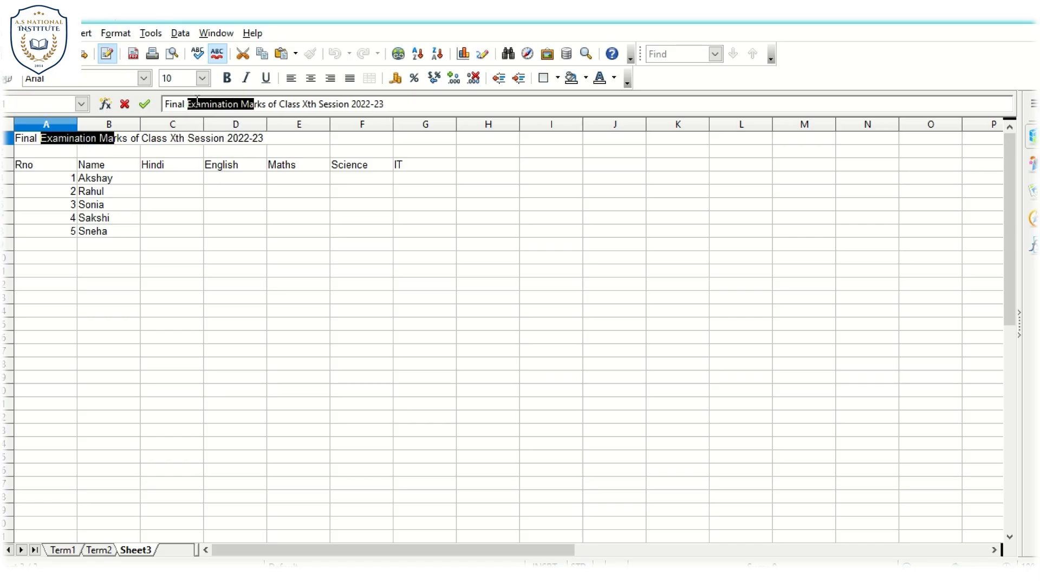
pyautogui.hotkey('shift', 'Right')
pyautogui.hotkey('shift', 'Right')
pyautogui.hotkey('shift', 'Right')
pyautogui.write('Result')
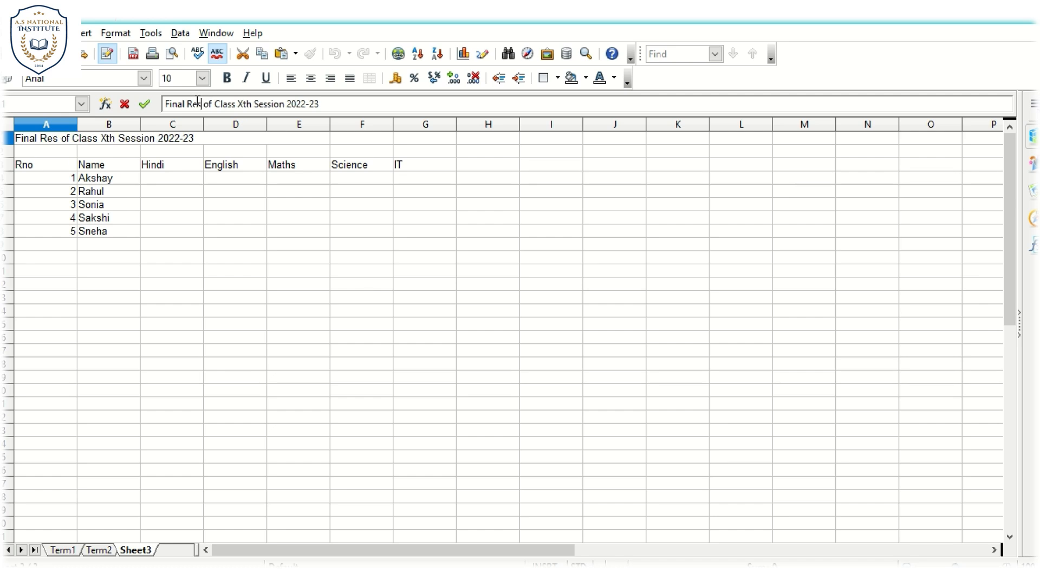
pyautogui.press('Return')
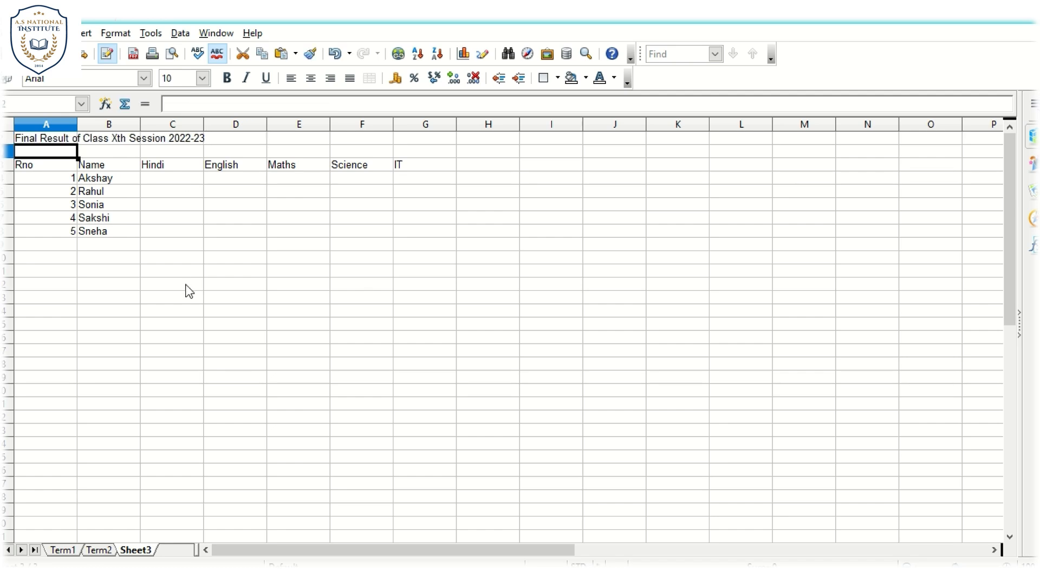
# - Add the column headings Total in H3 and %age in I3, after the IT column
pyautogui.click(187, 286)
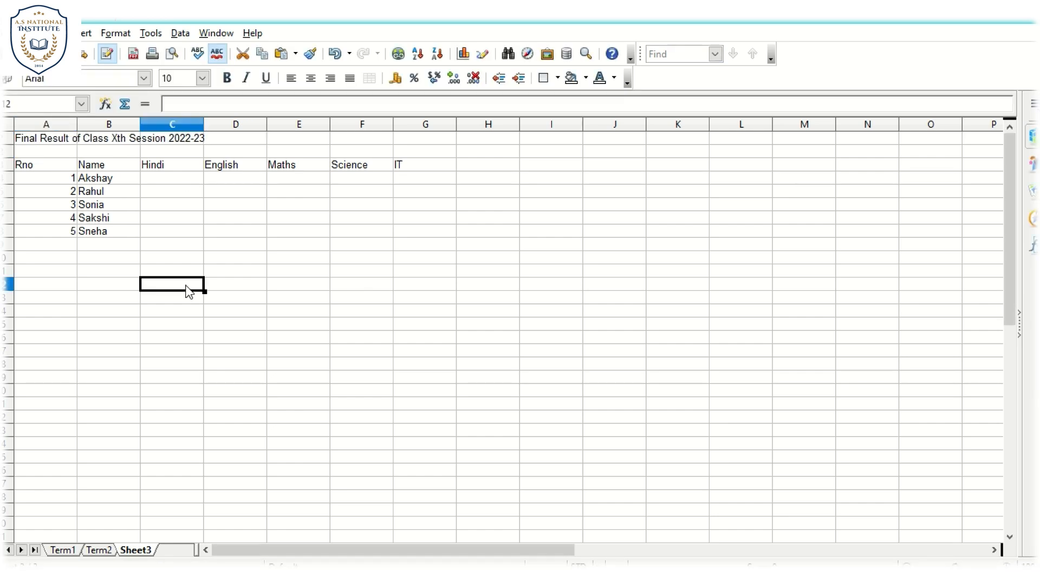
pyautogui.click(167, 178)
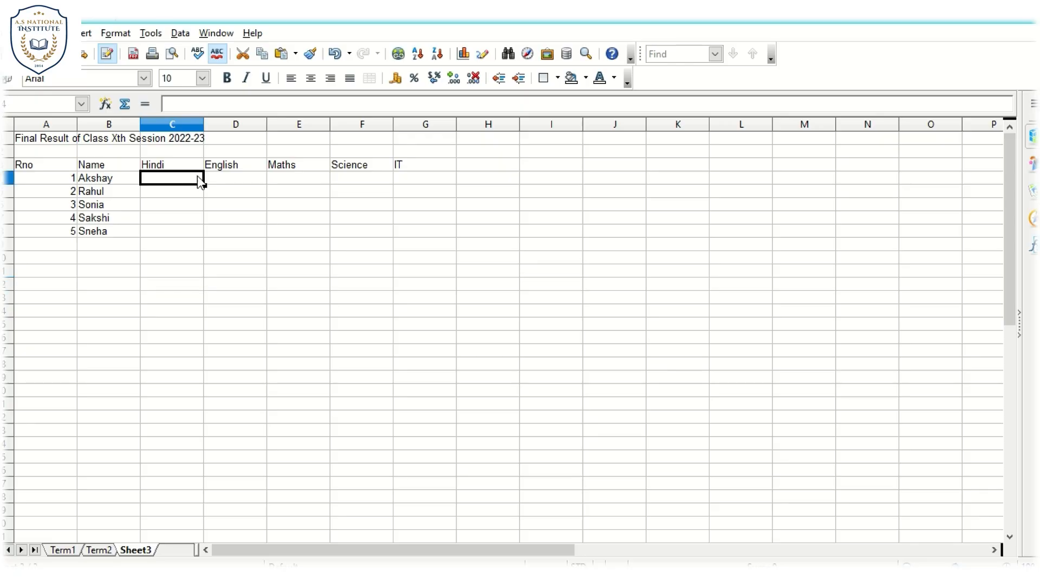
pyautogui.click(474, 162)
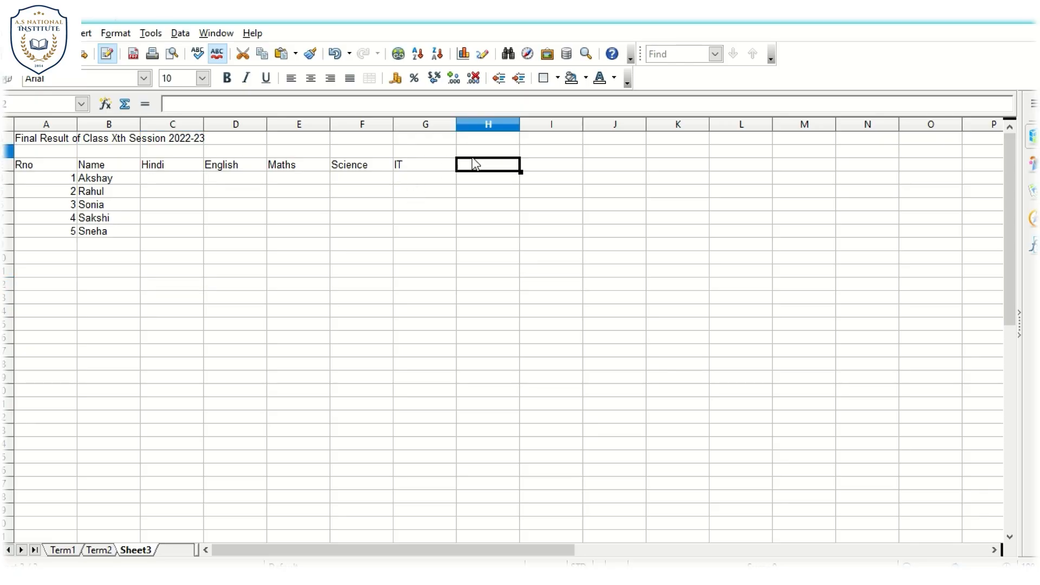
pyautogui.write('Total')
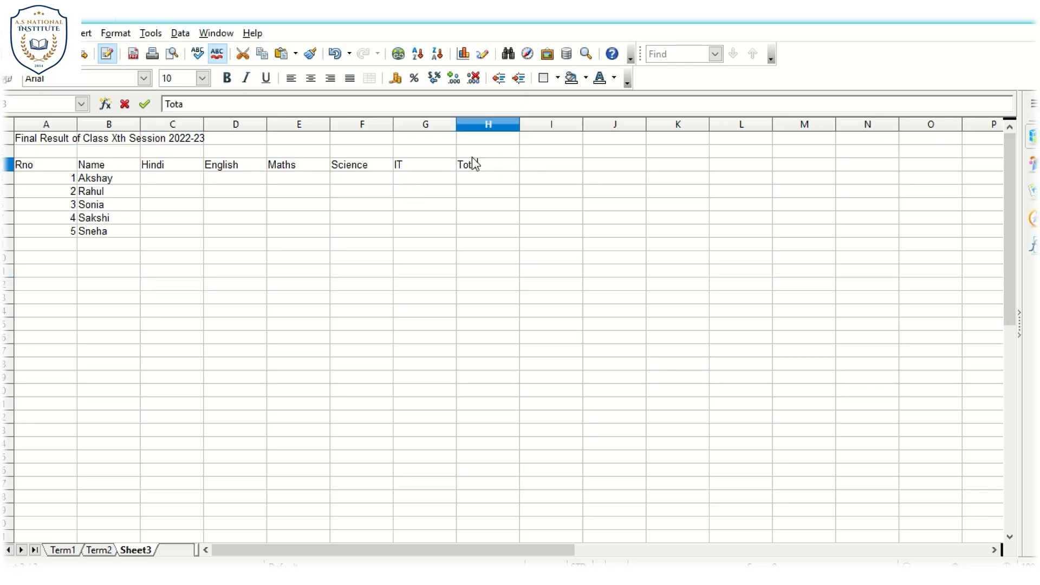
pyautogui.press('Tab')
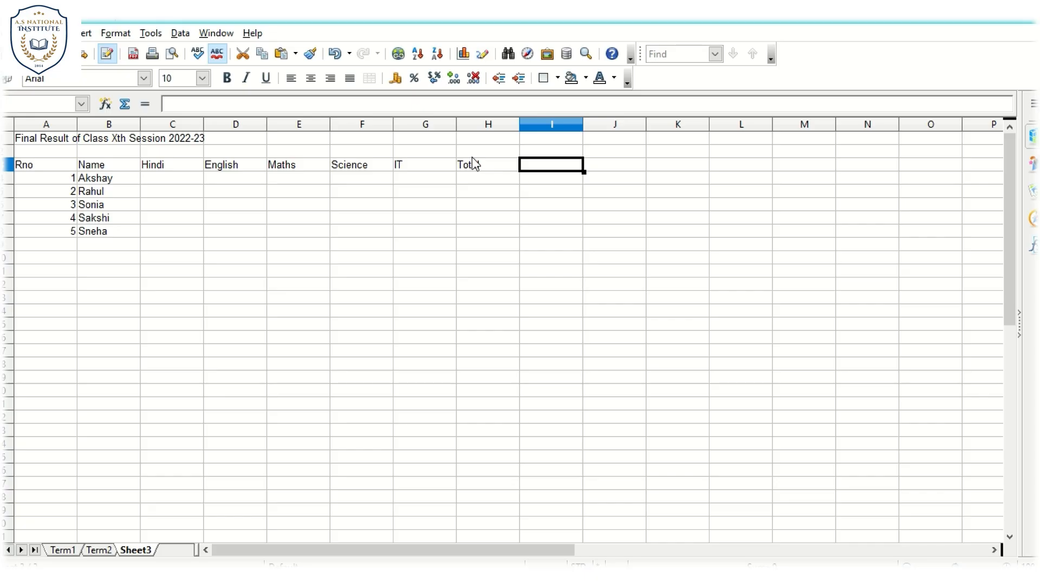
pyautogui.write('%age')
pyautogui.press('Return')
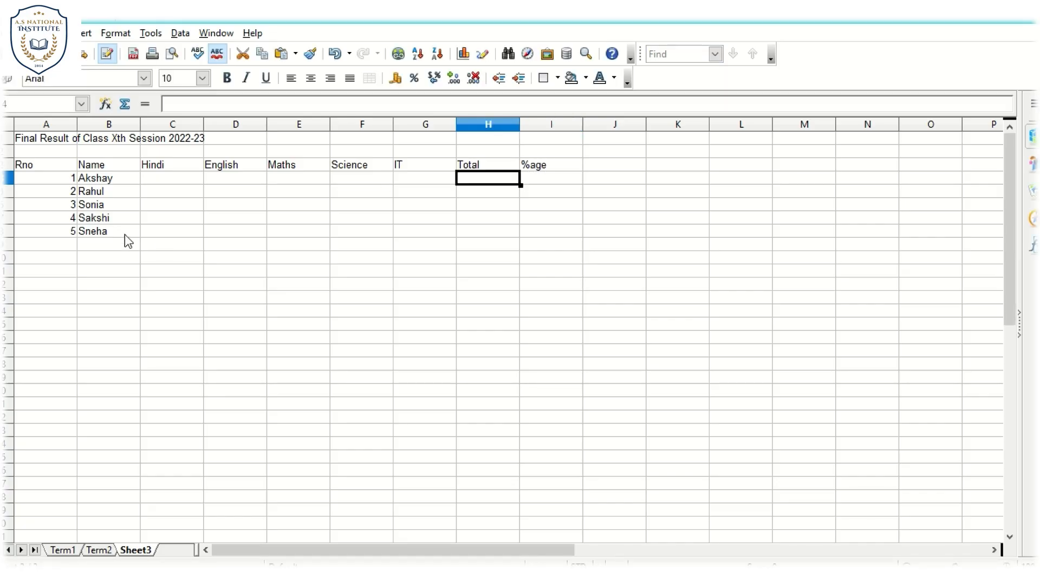
# - Rename Sheet3, which holds the final result table, as Result
pyautogui.click(169, 176)
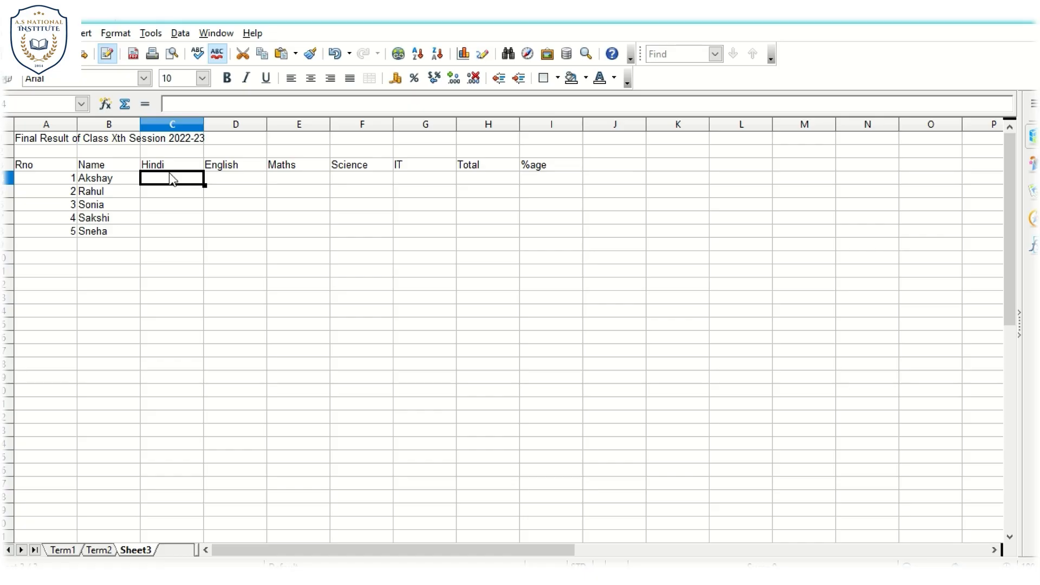
pyautogui.rightClick(140, 552)
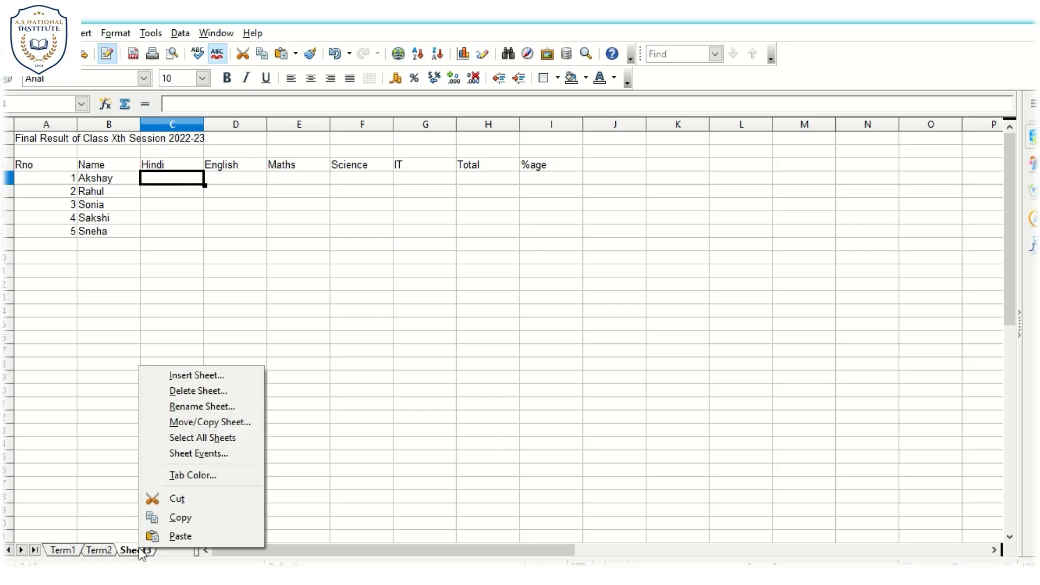
pyautogui.click(187, 408)
pyautogui.write('Res')
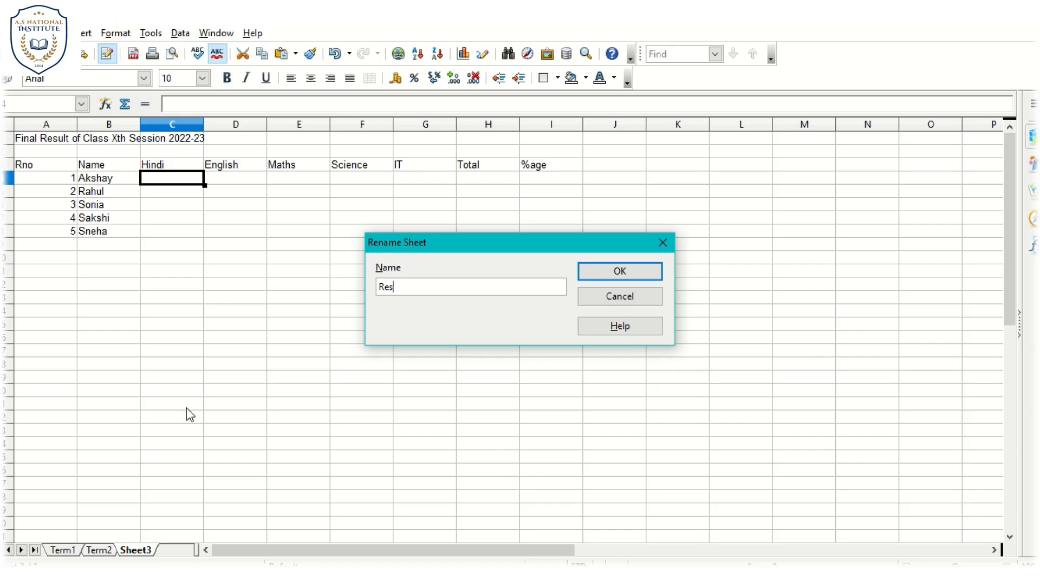
pyautogui.write('ult')
pyautogui.press('Return')
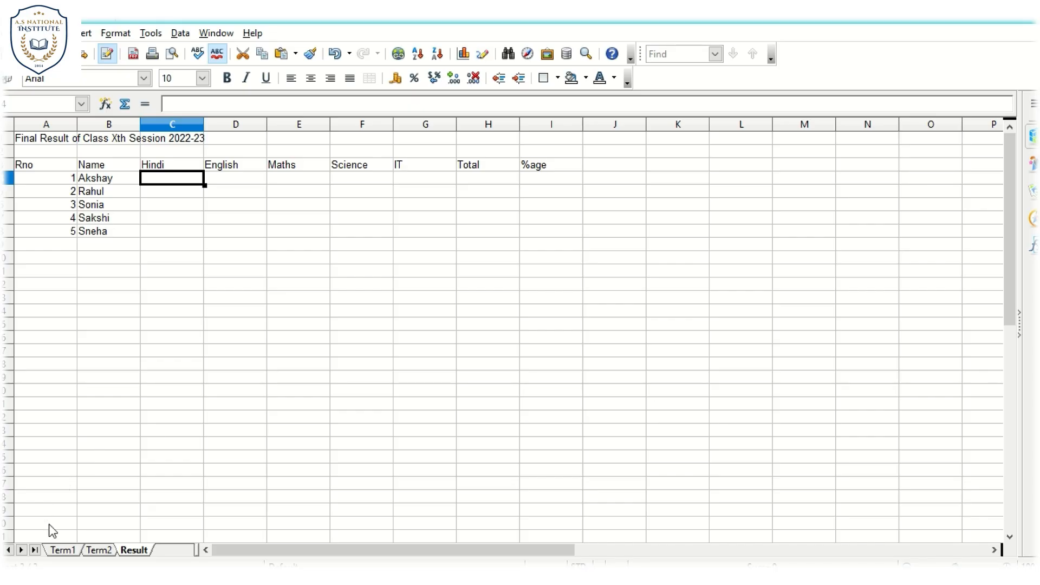
pyautogui.click(61, 551)
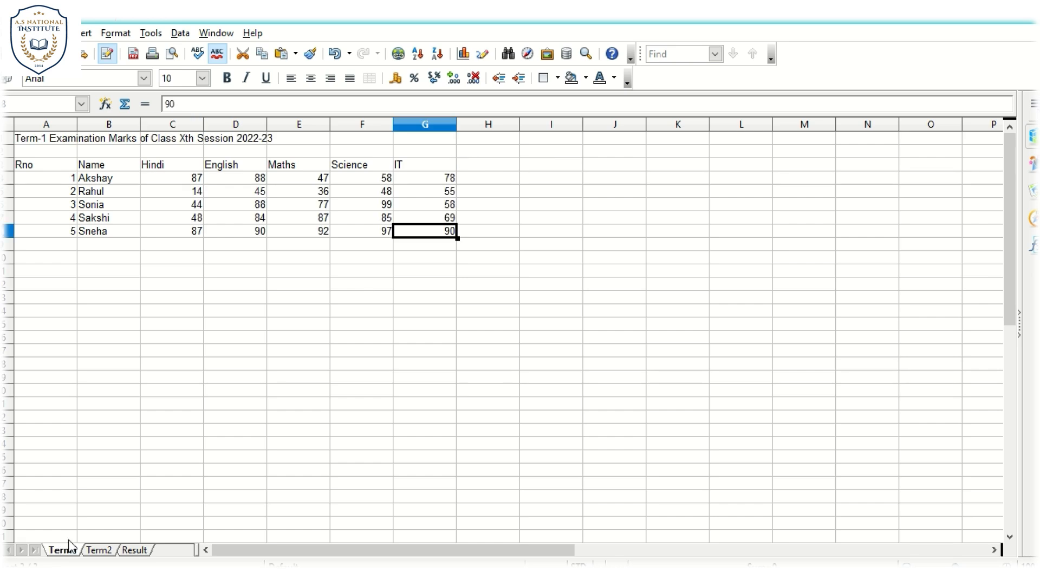
pyautogui.click(188, 180)
pyautogui.click(137, 541)
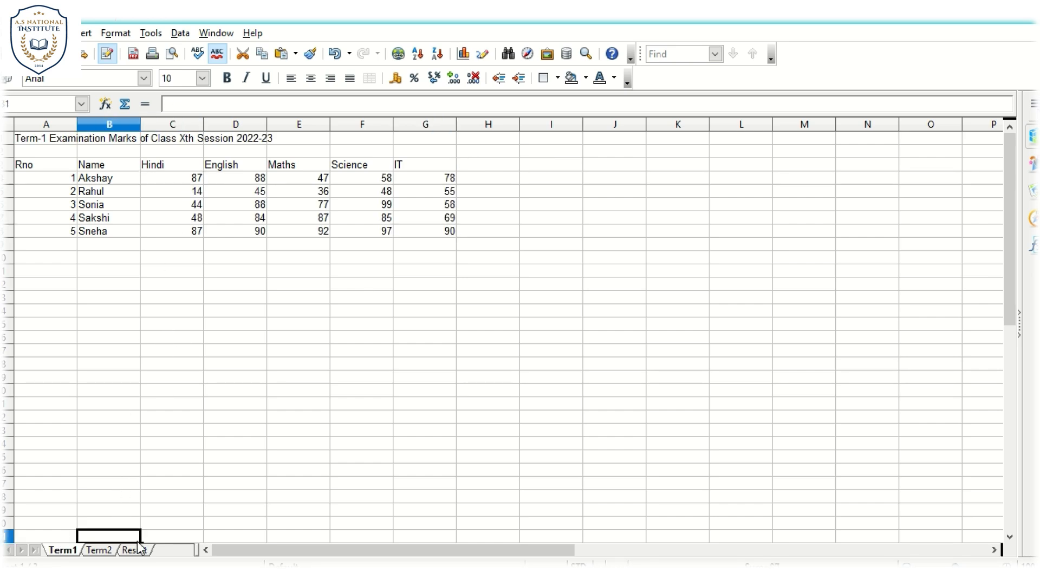
pyautogui.click(138, 543)
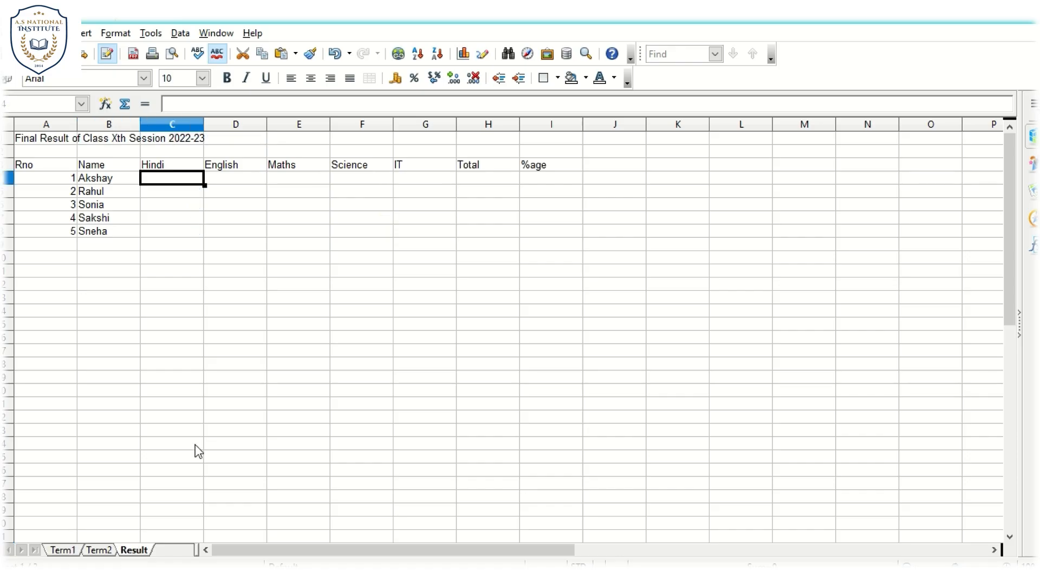
# - Enter the formula =sum(Term1.C4+Term2.C4) in C4 of the Result sheet, linking both terms' Hindi marks
pyautogui.write('=sum(')
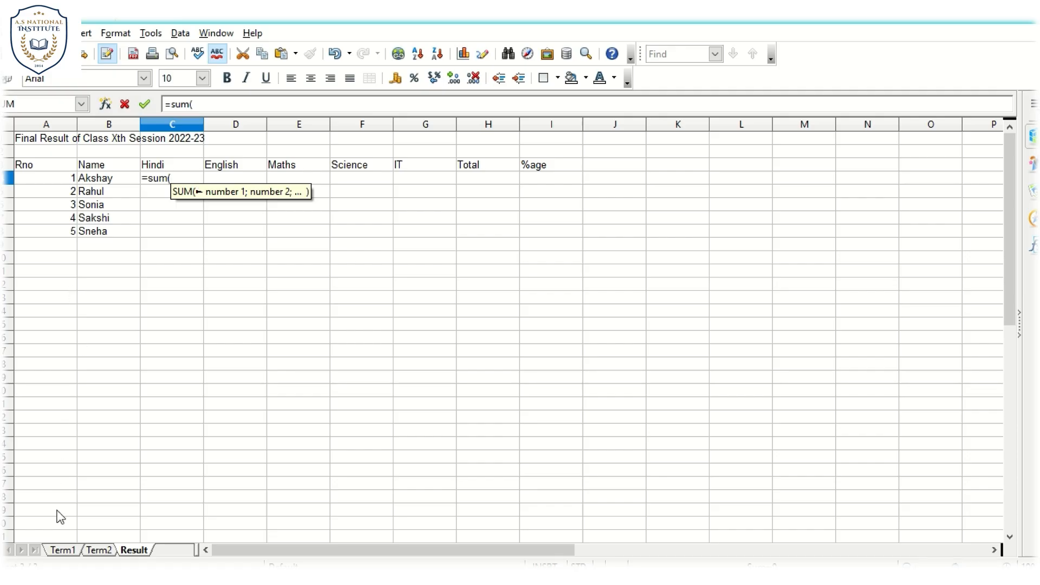
pyautogui.click(63, 550)
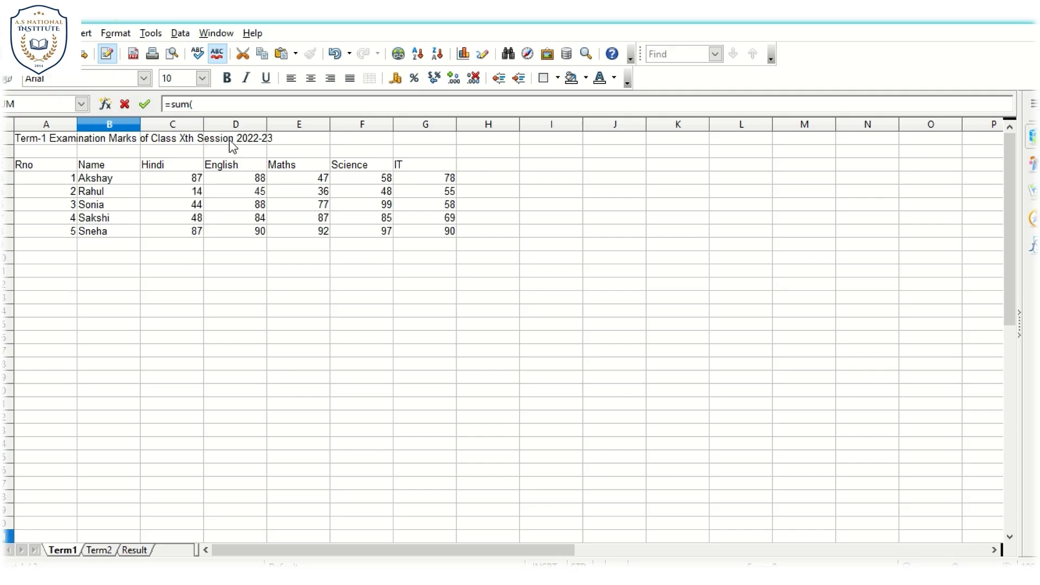
pyautogui.click(188, 181)
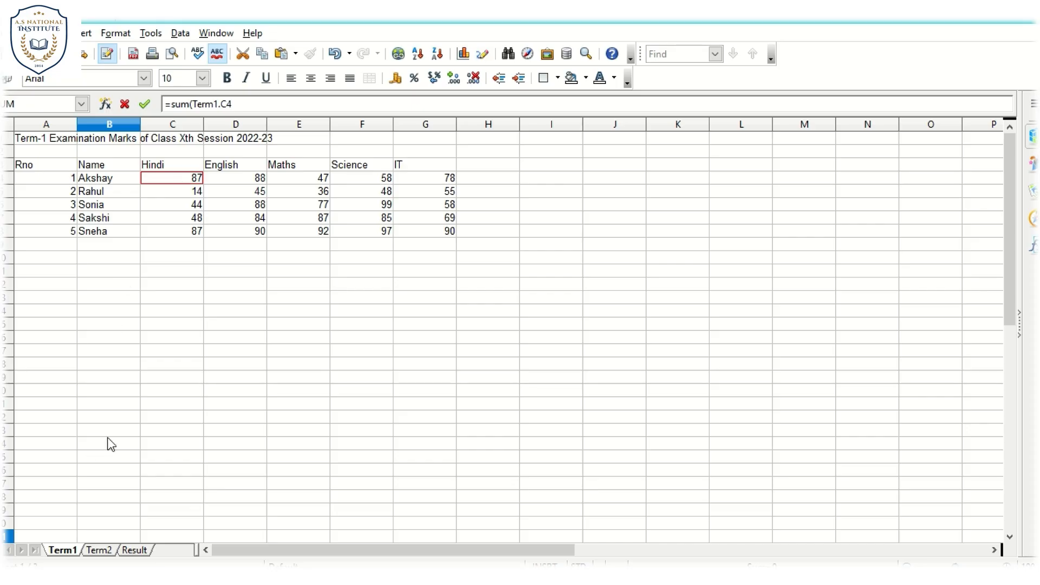
pyautogui.click(259, 107)
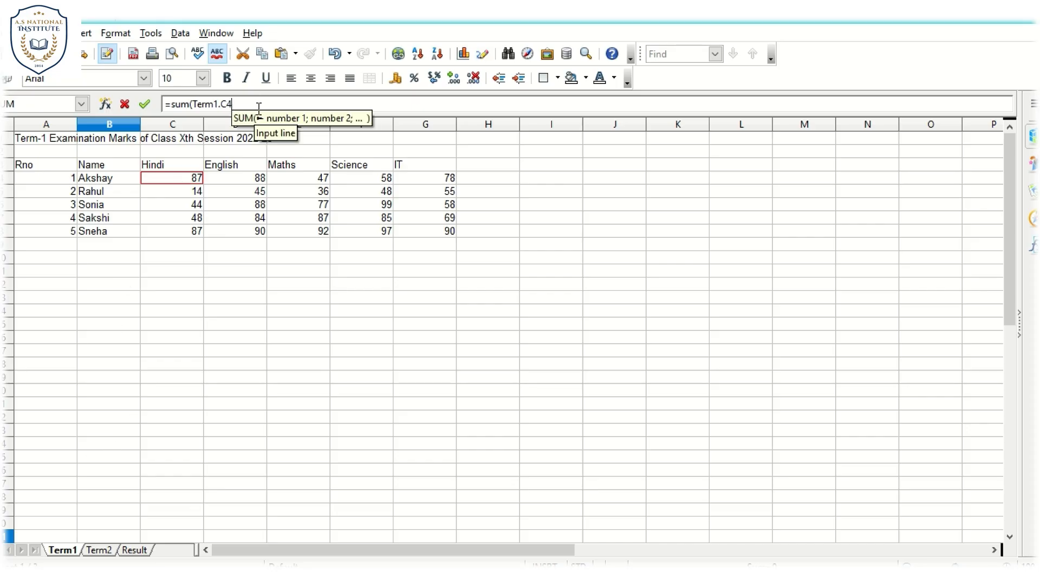
pyautogui.write('+')
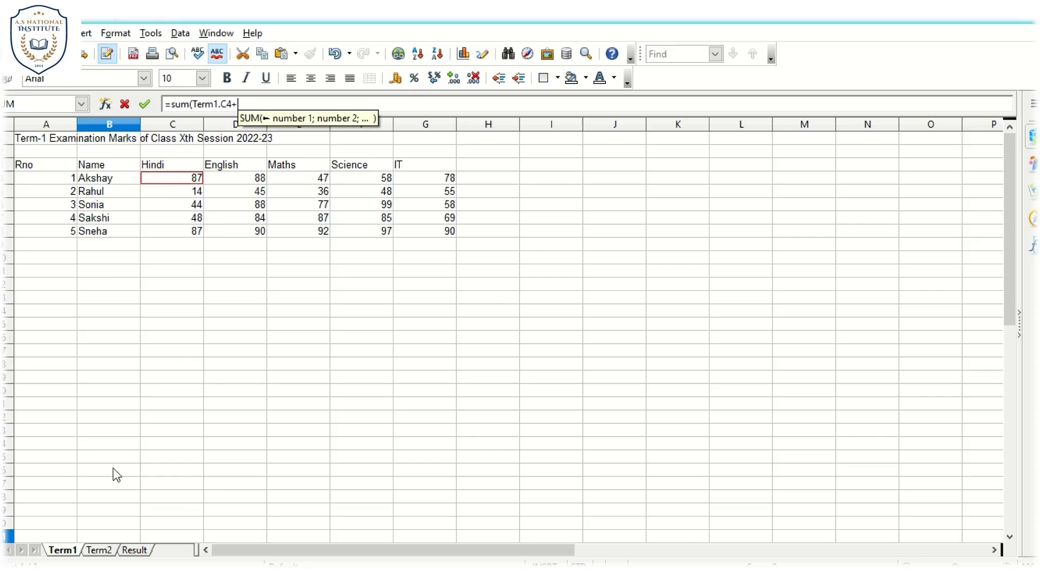
pyautogui.click(102, 548)
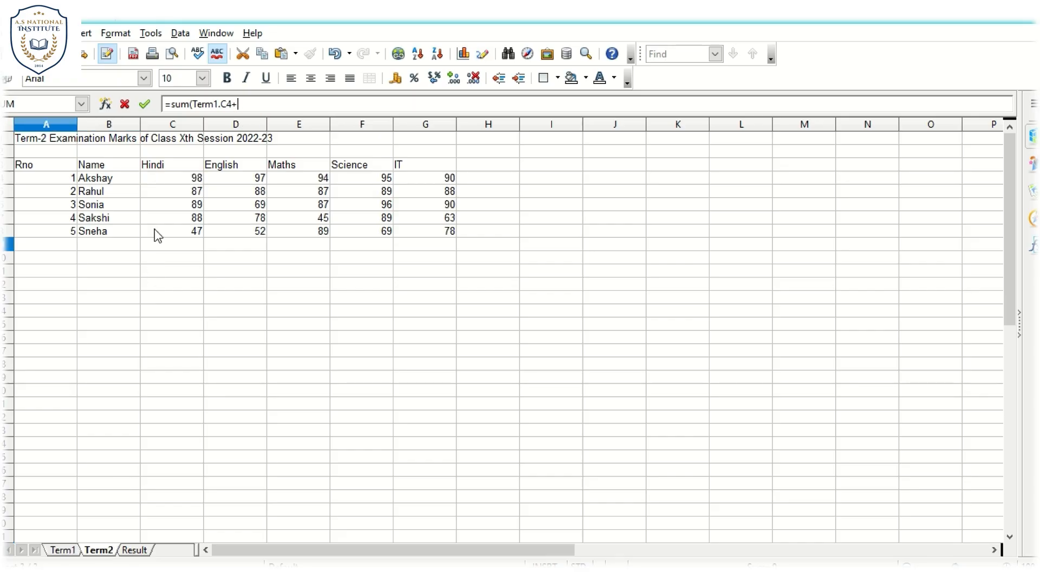
pyautogui.click(175, 183)
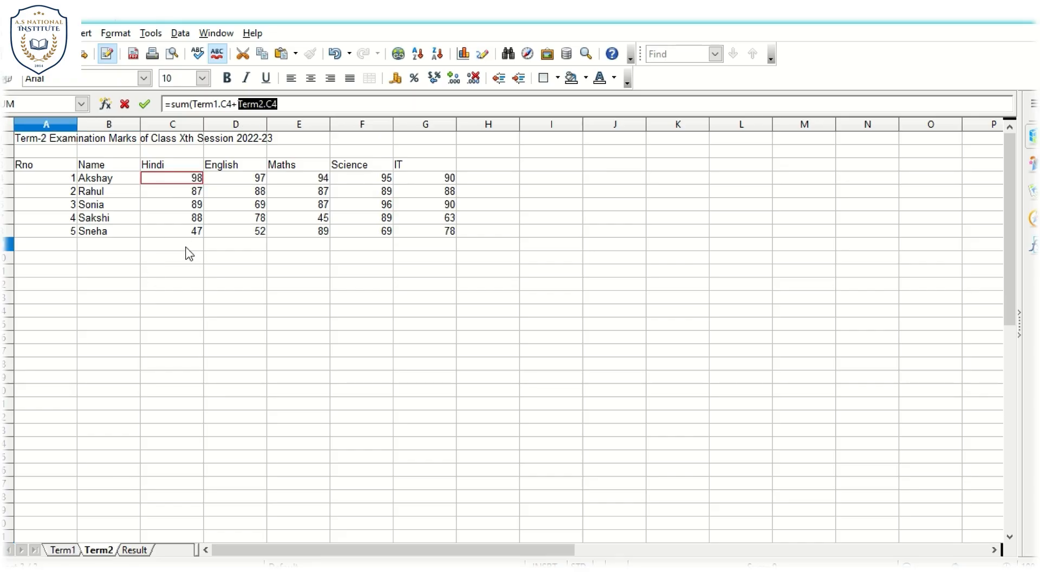
pyautogui.click(144, 550)
pyautogui.click(302, 105)
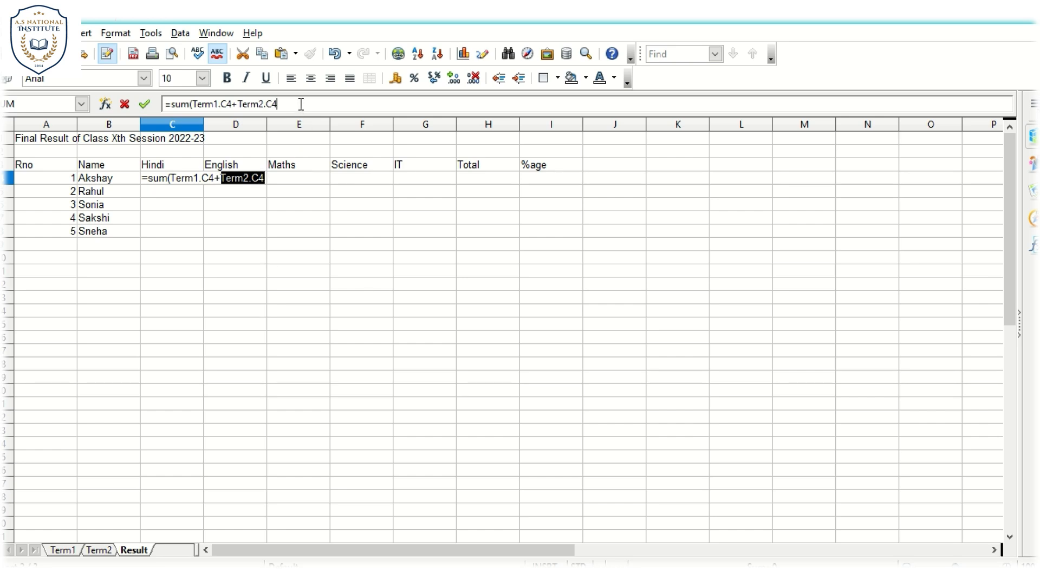
pyautogui.write(')')
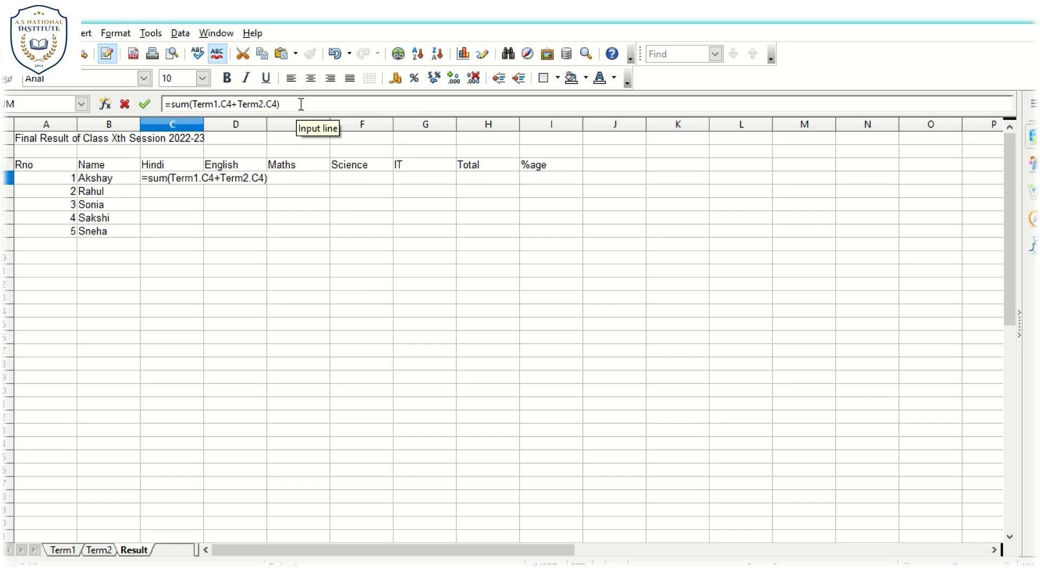
pyautogui.press('Return')
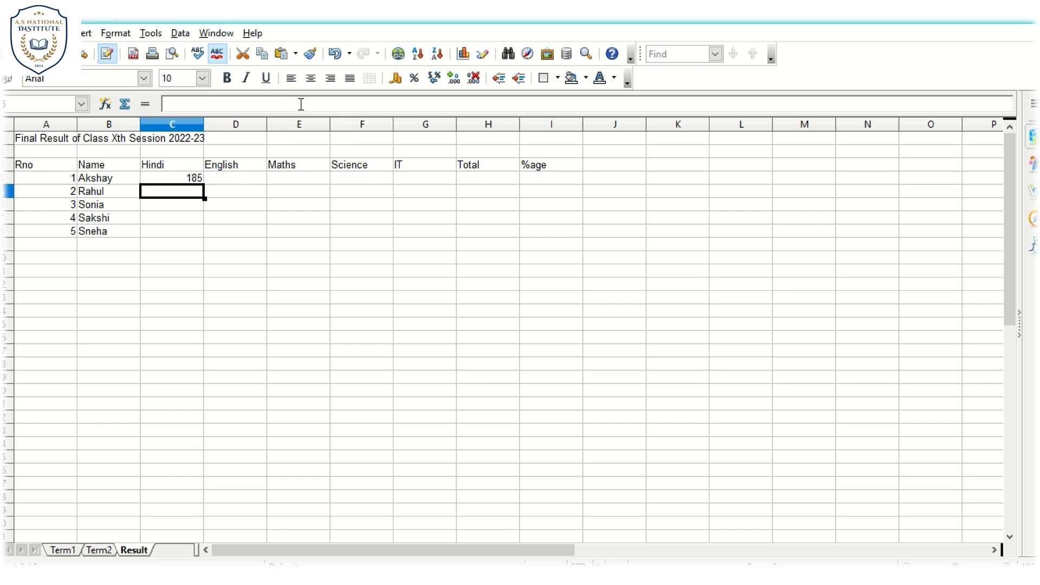
# - Average the two terms in C4 of Result by extending the formula to =SUM(Term1.C4+Term2.C4)/2
pyautogui.click(196, 181)
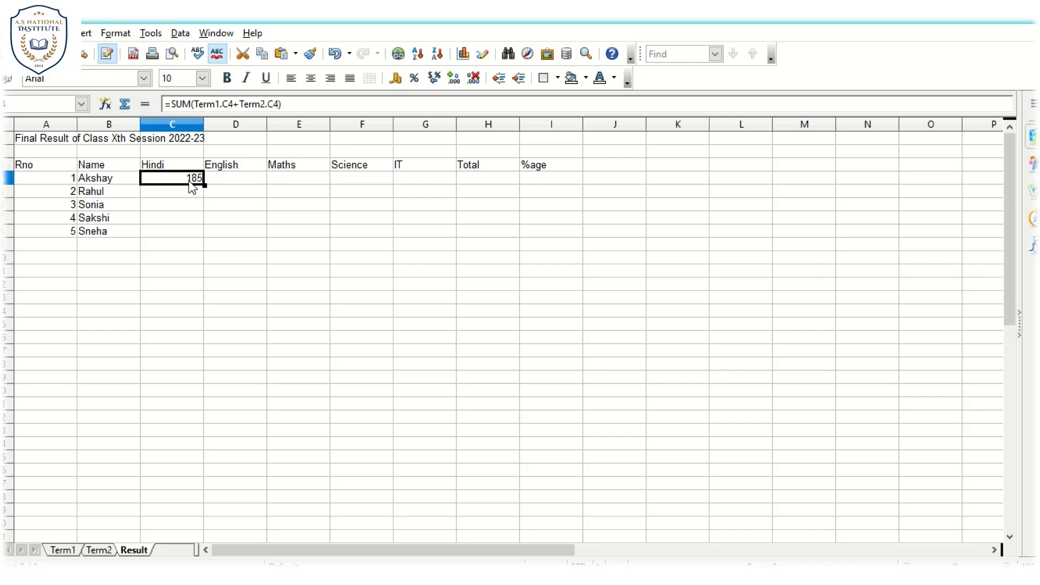
pyautogui.click(286, 107)
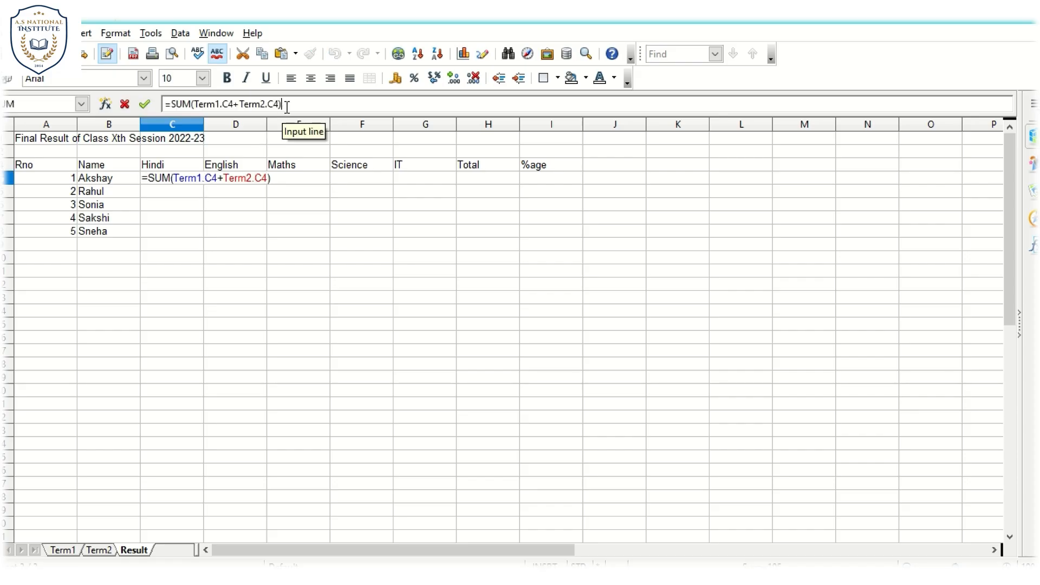
pyautogui.write('/2')
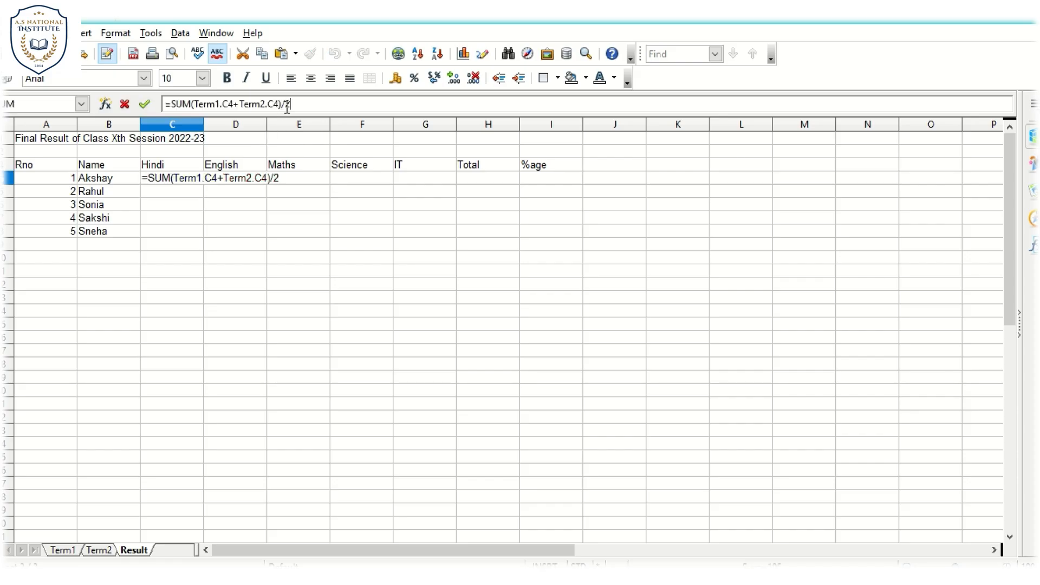
pyautogui.press('Return')
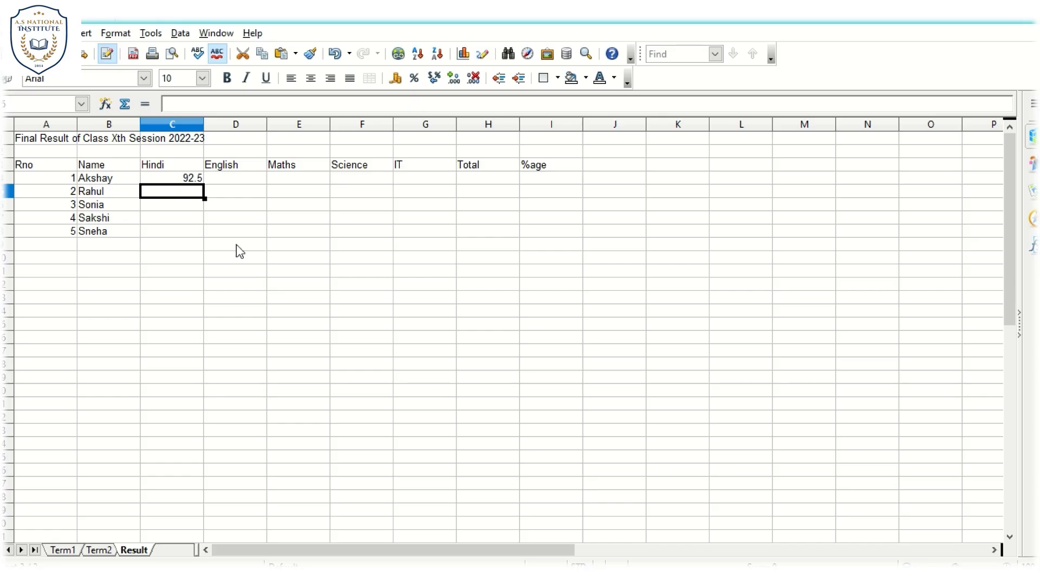
# - Fill the averaging formula from C4 down to C8 for all students in the Hindi column
pyautogui.click(189, 181)
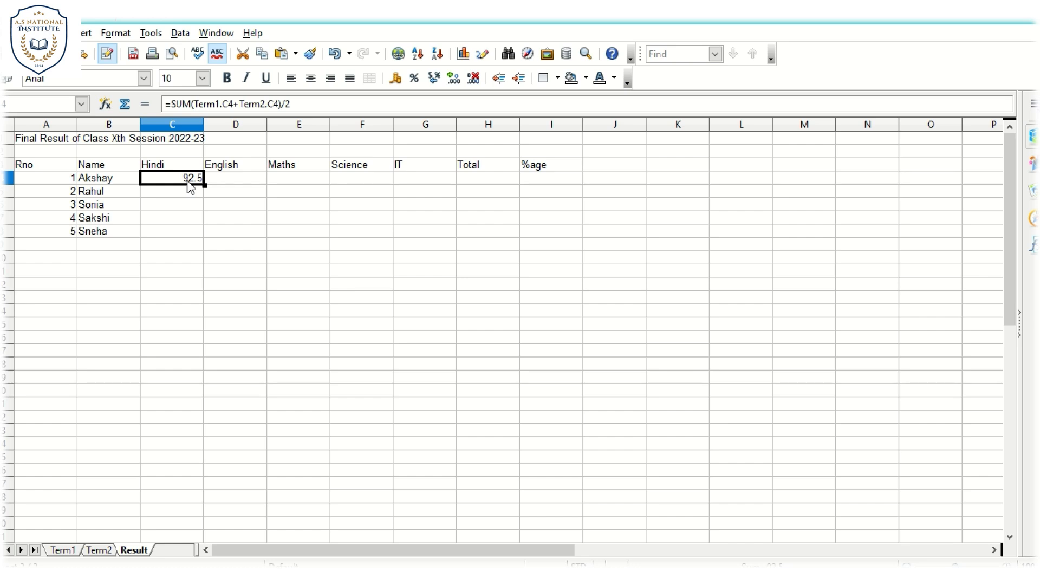
pyautogui.click(185, 218)
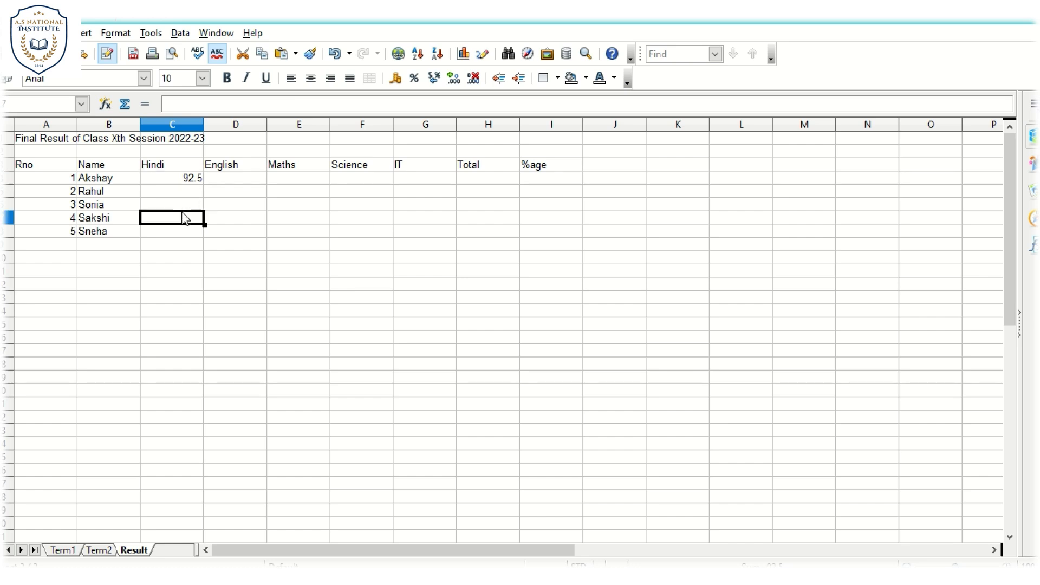
pyautogui.click(187, 168)
pyautogui.click(189, 177)
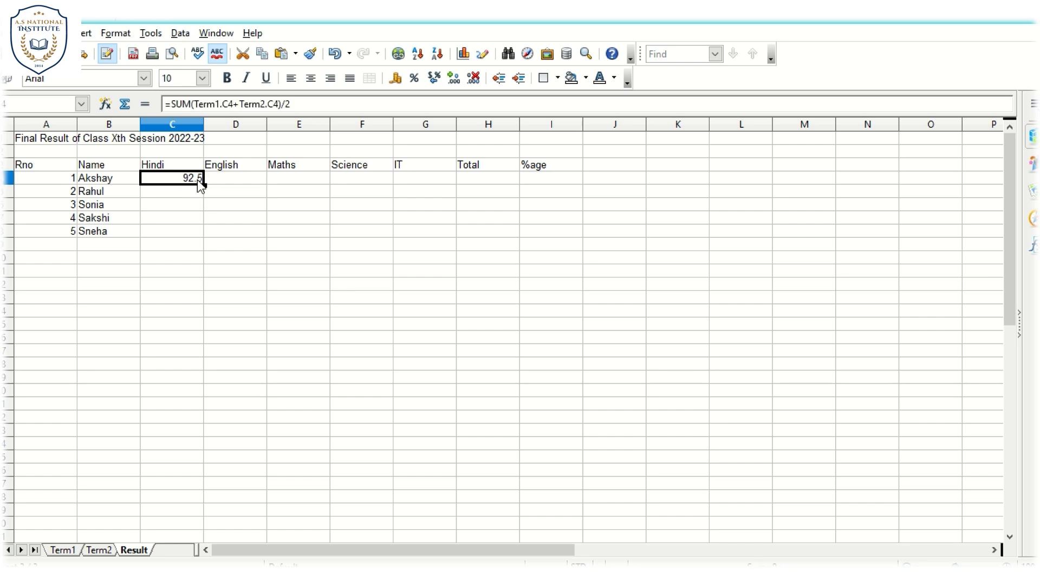
pyautogui.moveTo(163, 245); pyautogui.dragTo(191, 176)
pyautogui.click(191, 177)
pyautogui.doubleClick(206, 186)
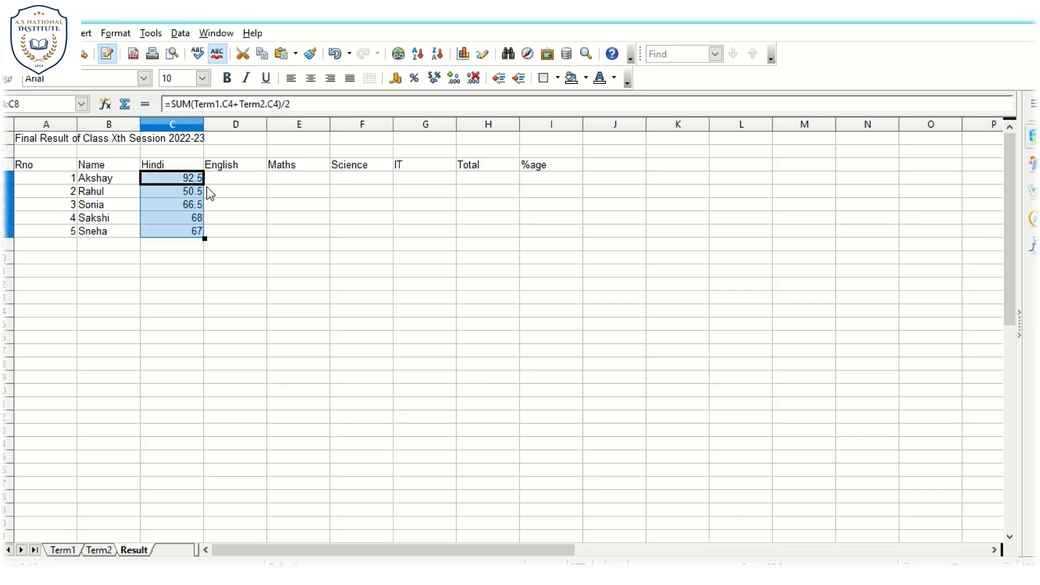
# - Examine the Hindi column formulas in C4 through C8 to check their Term1 and Term2 references
pyautogui.click(175, 284)
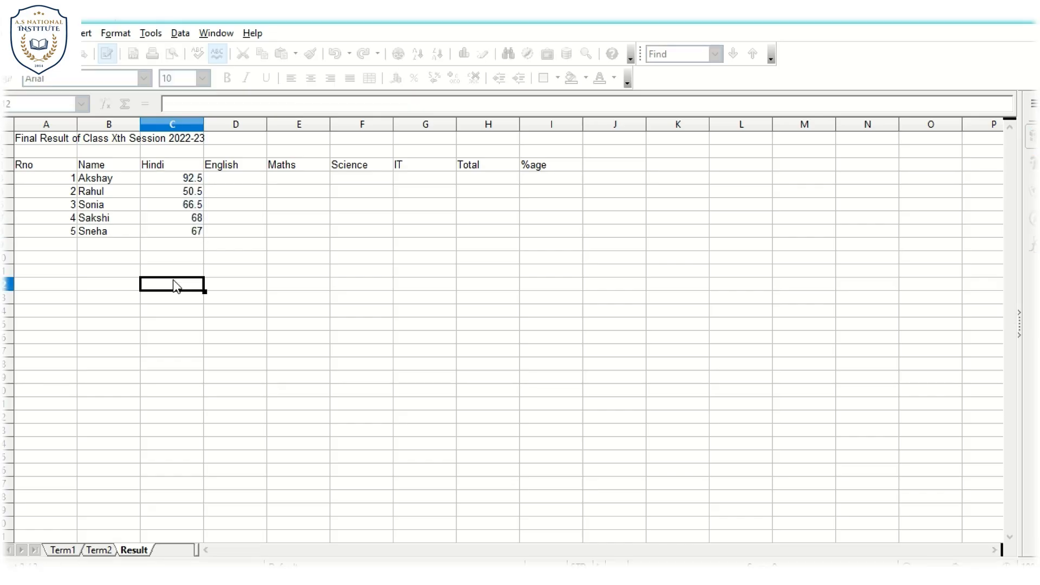
pyautogui.click(192, 194)
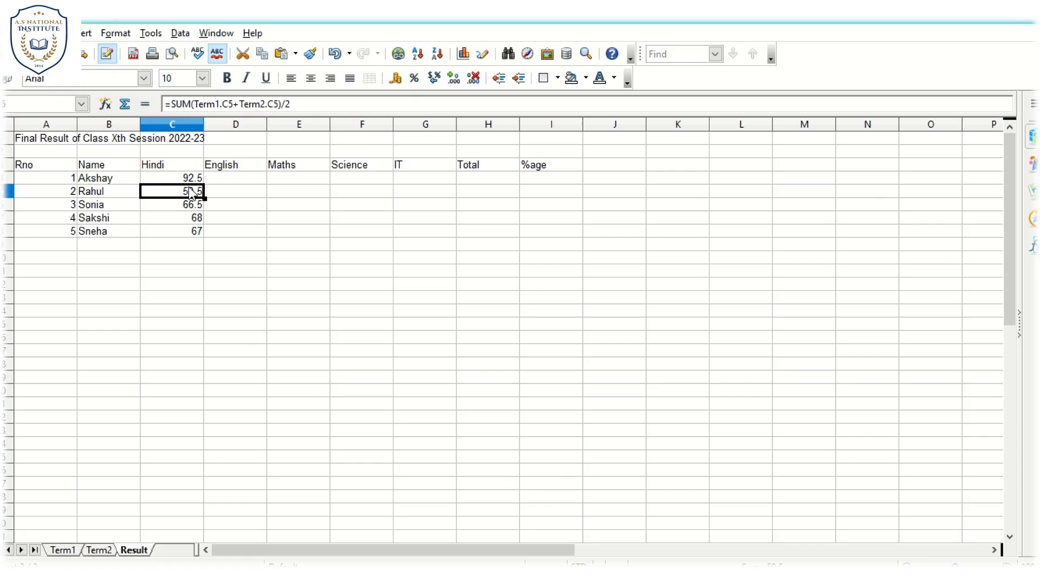
pyautogui.press('Up')
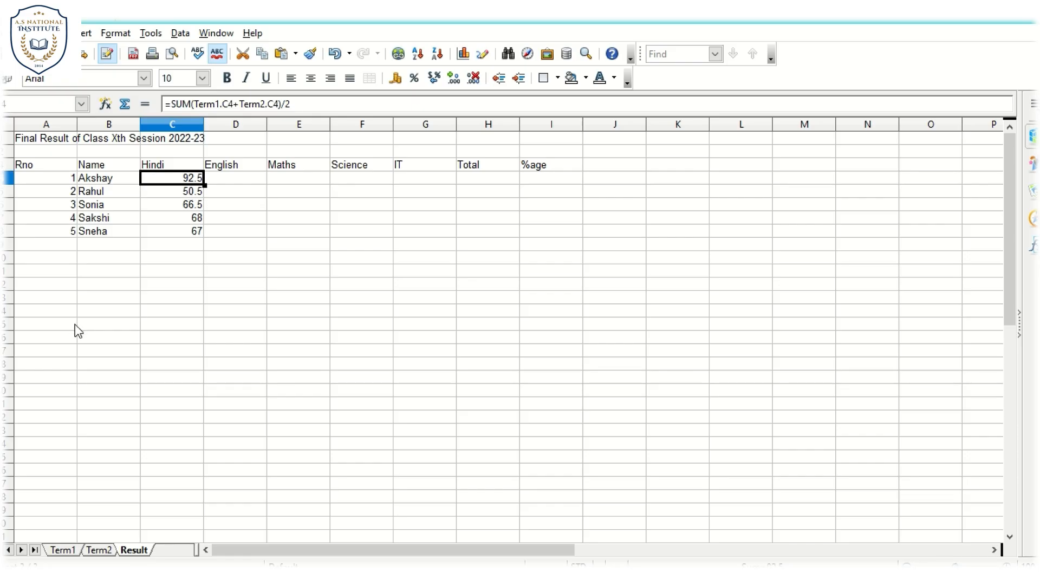
pyautogui.press('Down')
pyautogui.press('Down')
pyautogui.press('Down')
pyautogui.press('Down')
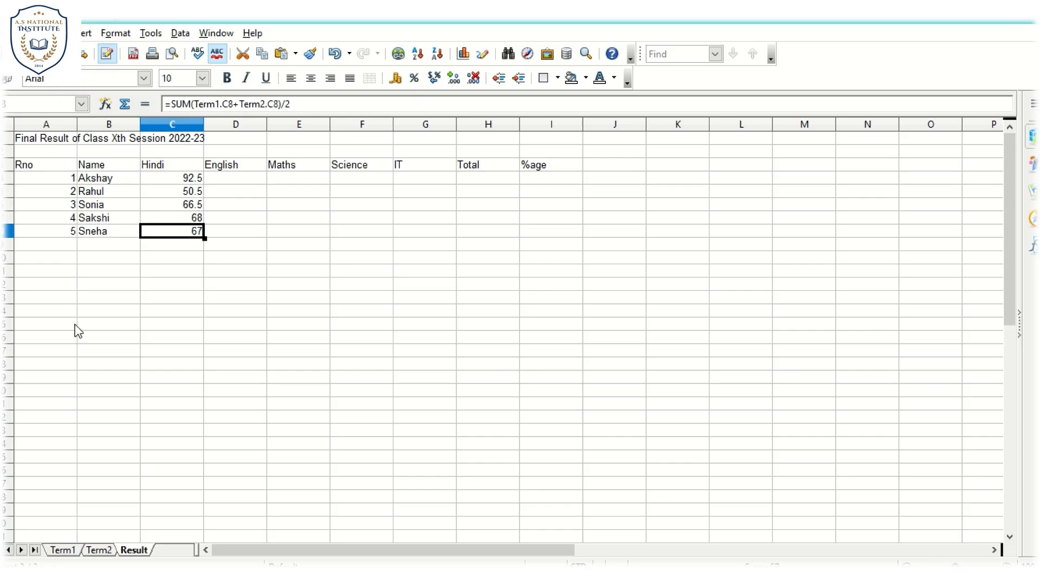
# - Copy the averaging formula from C4 into D4 under English, and delete all contents of D4
pyautogui.click(243, 181)
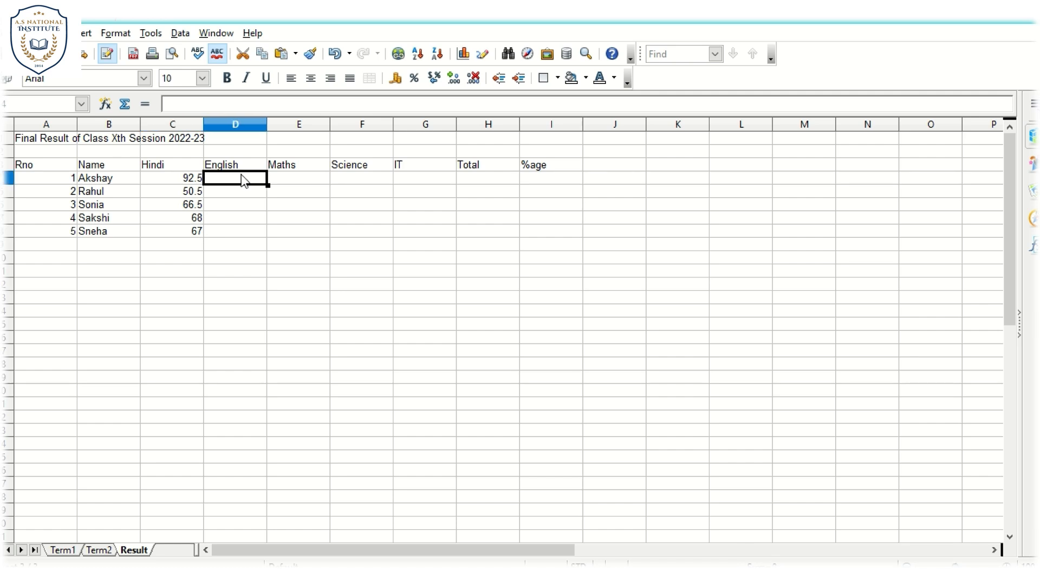
pyautogui.click(198, 182)
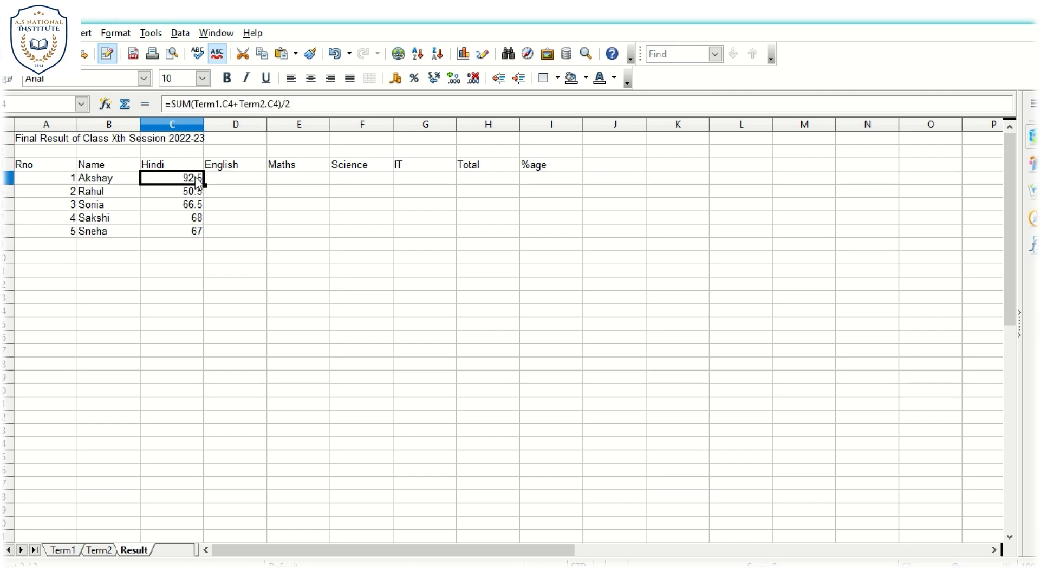
pyautogui.click(227, 185)
pyautogui.hotkey('ctrl', 'v')
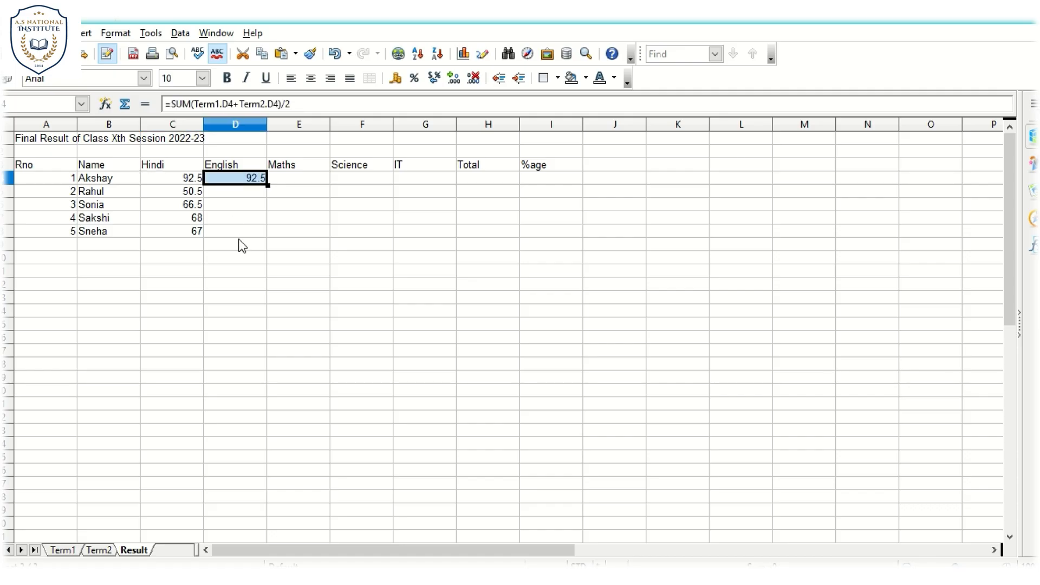
pyautogui.click(239, 244)
pyautogui.click(257, 183)
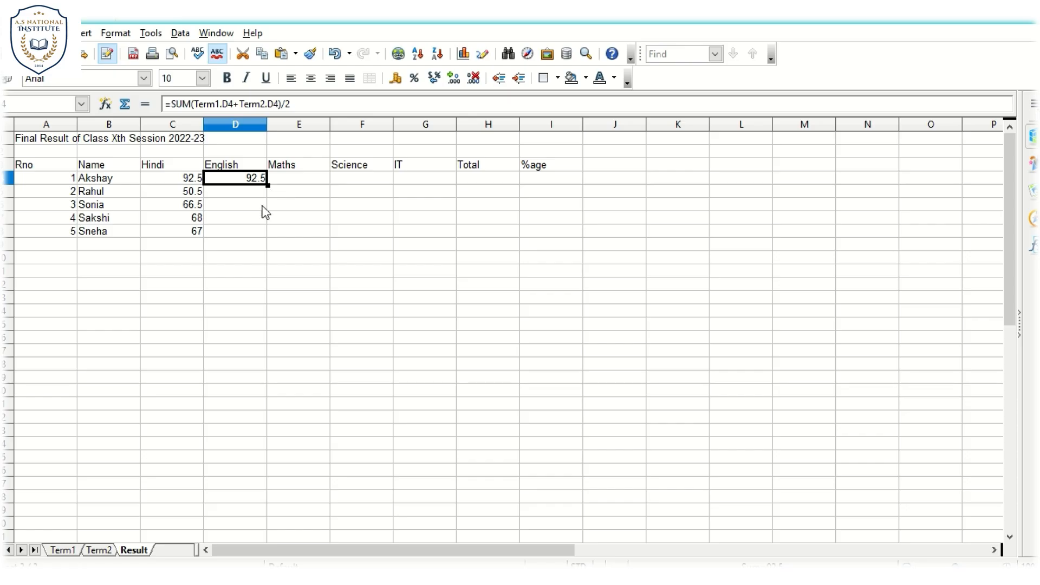
pyautogui.press('BackSpace')
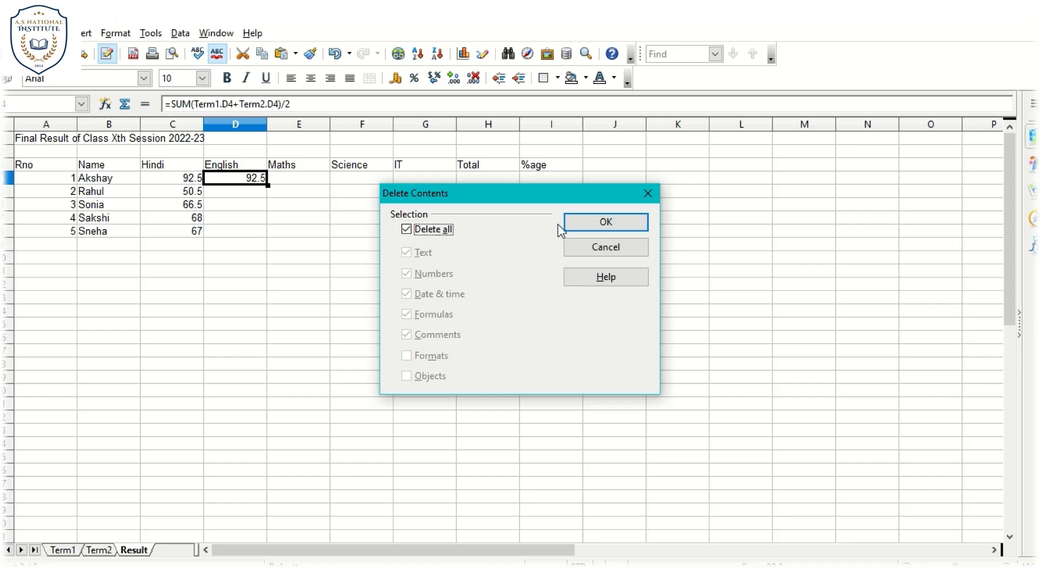
pyautogui.click(584, 221)
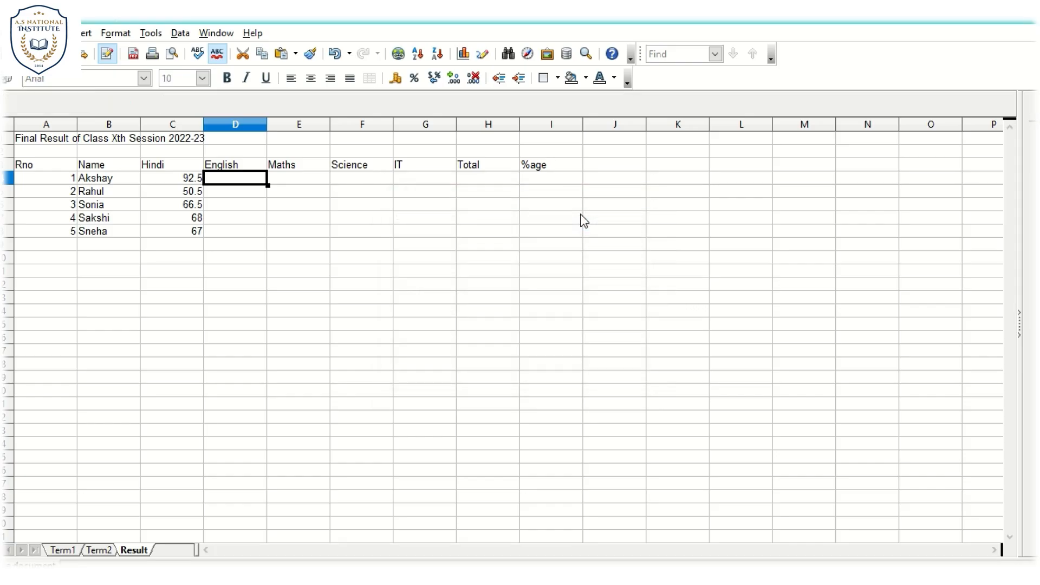
# - Enter =sum(Term1.D4+Term2.D4)/2 in D4 of Result to average the first student's English marks from both terms
pyautogui.write('=sum')
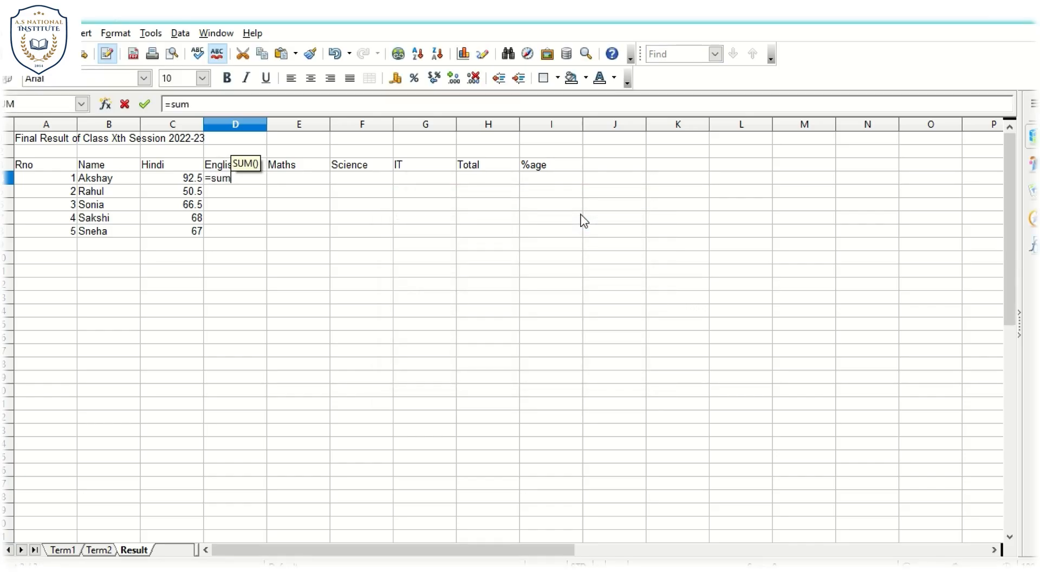
pyautogui.write('(')
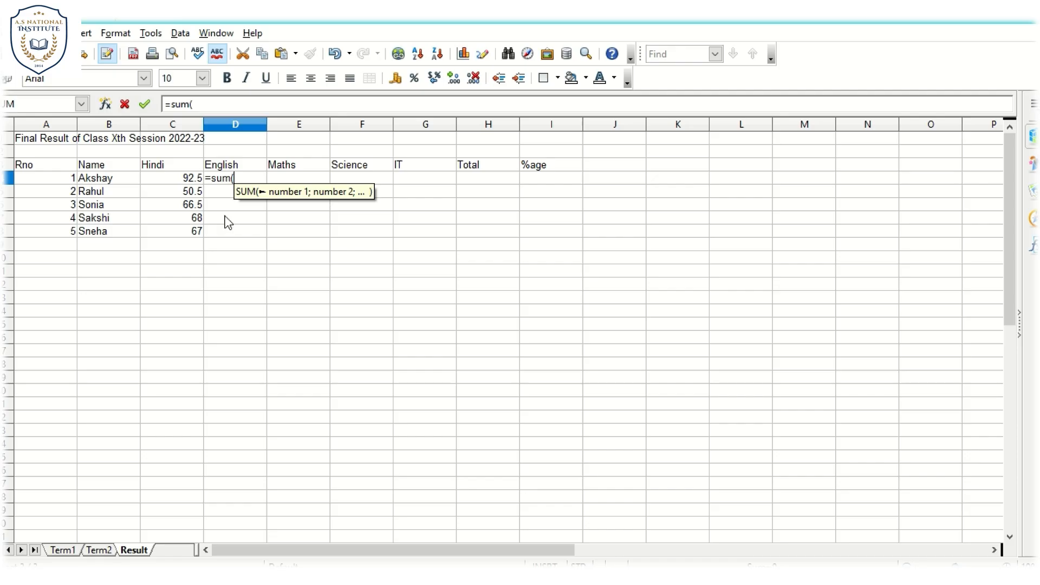
pyautogui.click(63, 550)
pyautogui.click(254, 183)
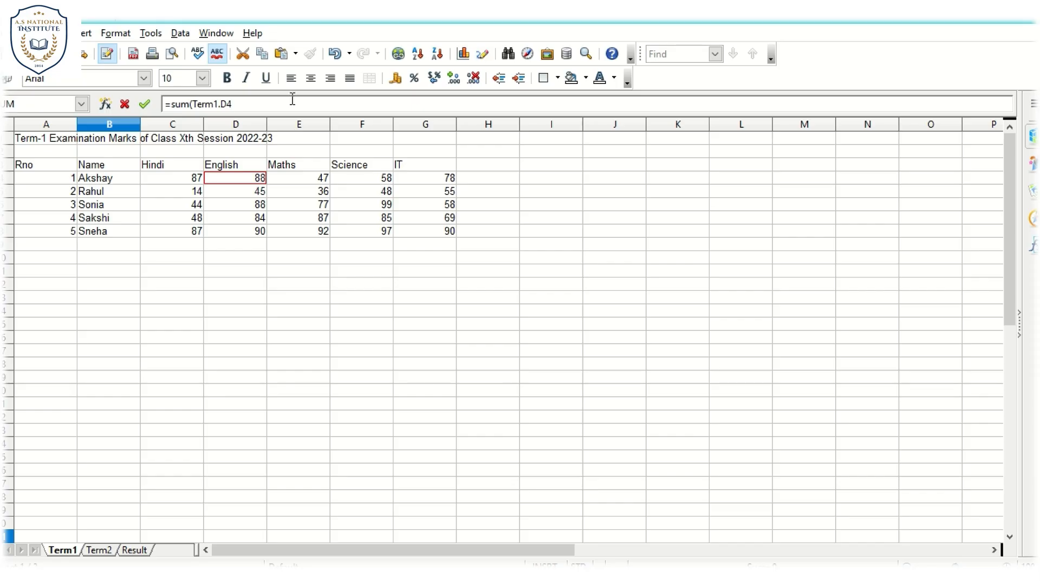
pyautogui.click(293, 108)
pyautogui.write('+')
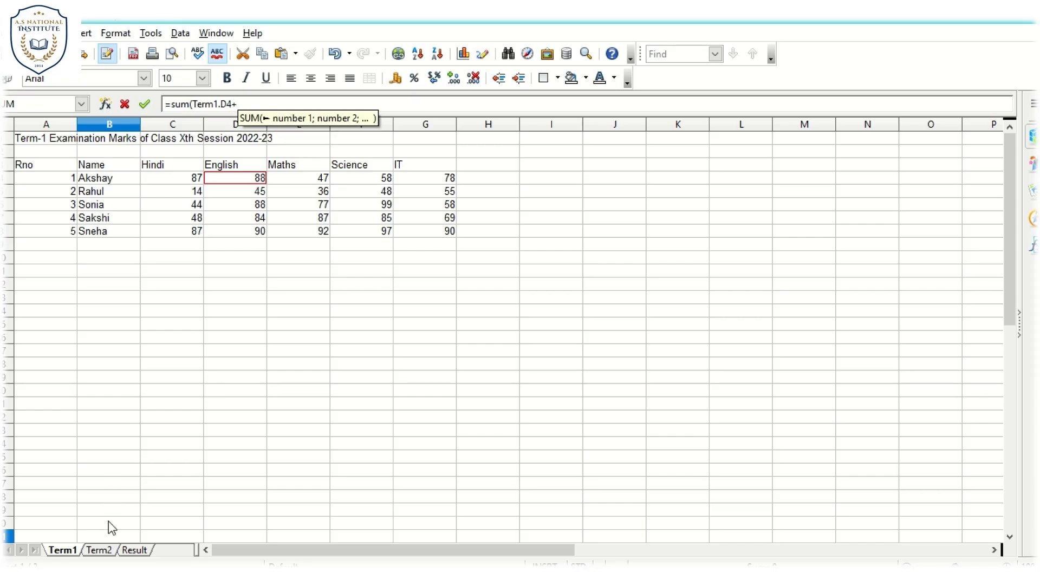
pyautogui.click(104, 548)
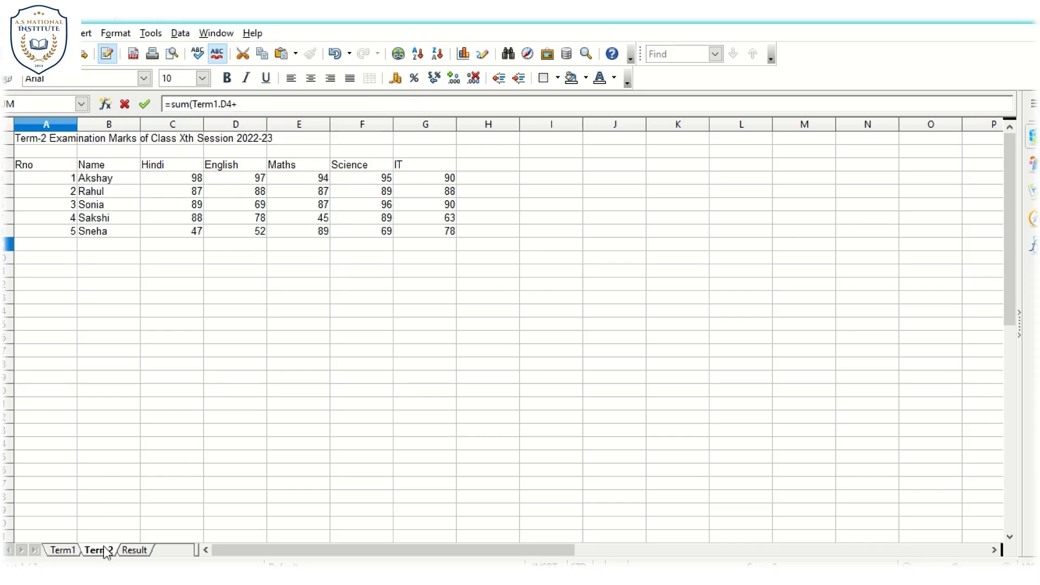
pyautogui.click(259, 180)
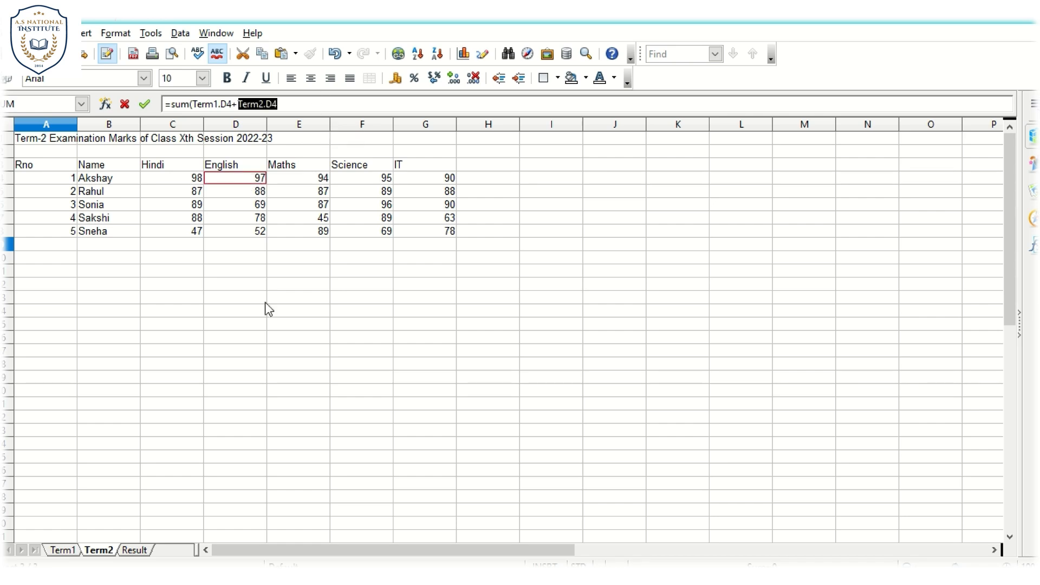
pyautogui.click(142, 550)
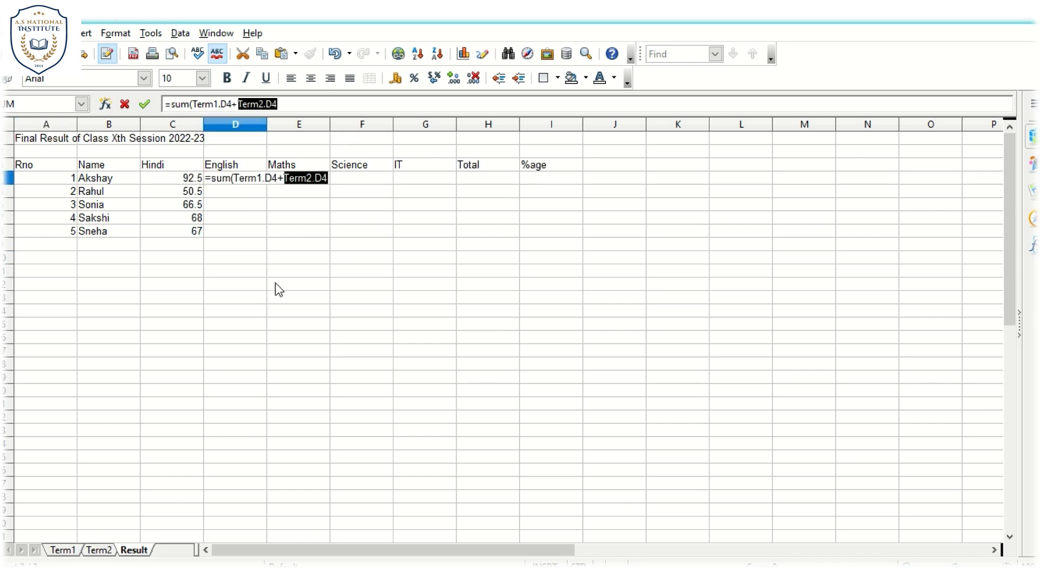
pyautogui.click(309, 103)
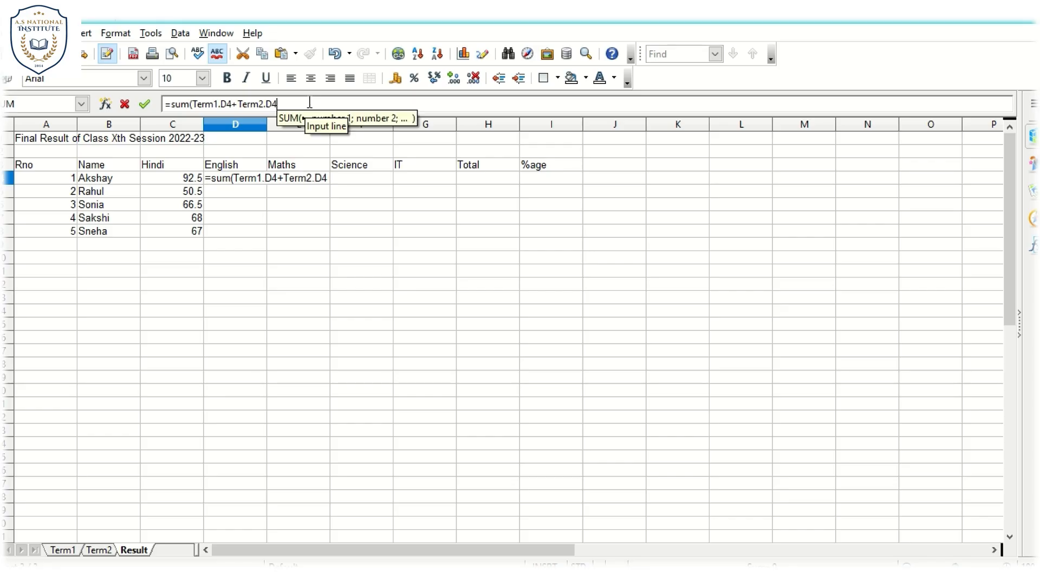
pyautogui.write(')/2')
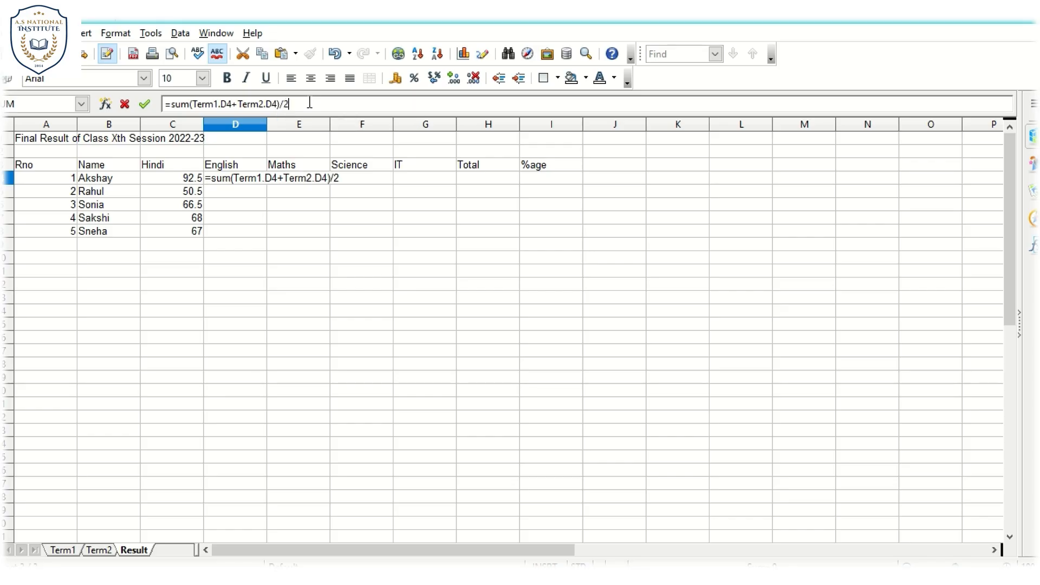
pyautogui.press('Return')
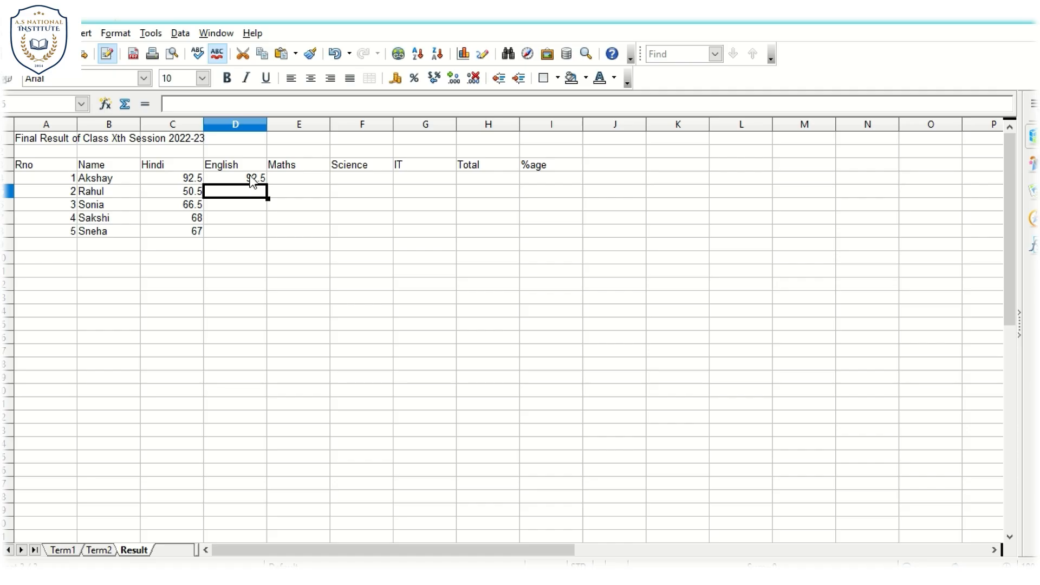
# - Fill the English averaging formula from D4 down to D8 for all students
pyautogui.click(252, 181)
pyautogui.doubleClick(268, 185)
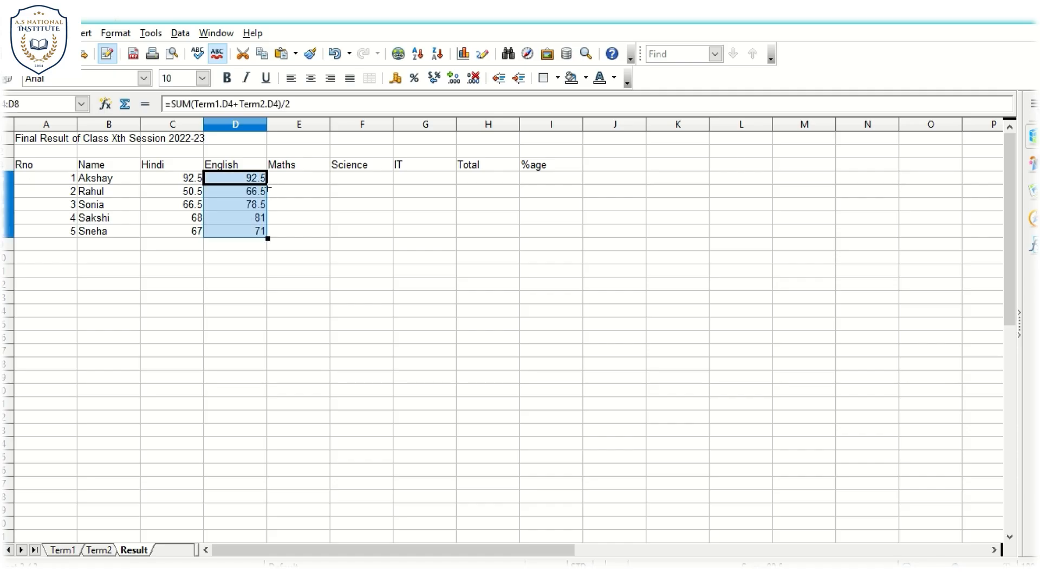
pyautogui.click(227, 288)
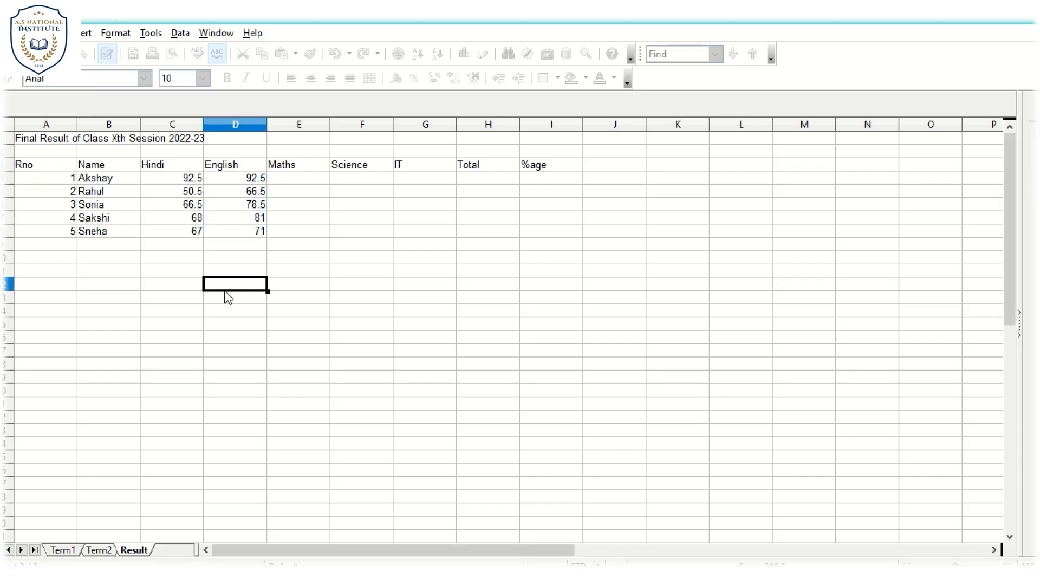
# - Copy the averaging formula from D4 into E4 under Maths, and fill it down to E8
pyautogui.click(256, 180)
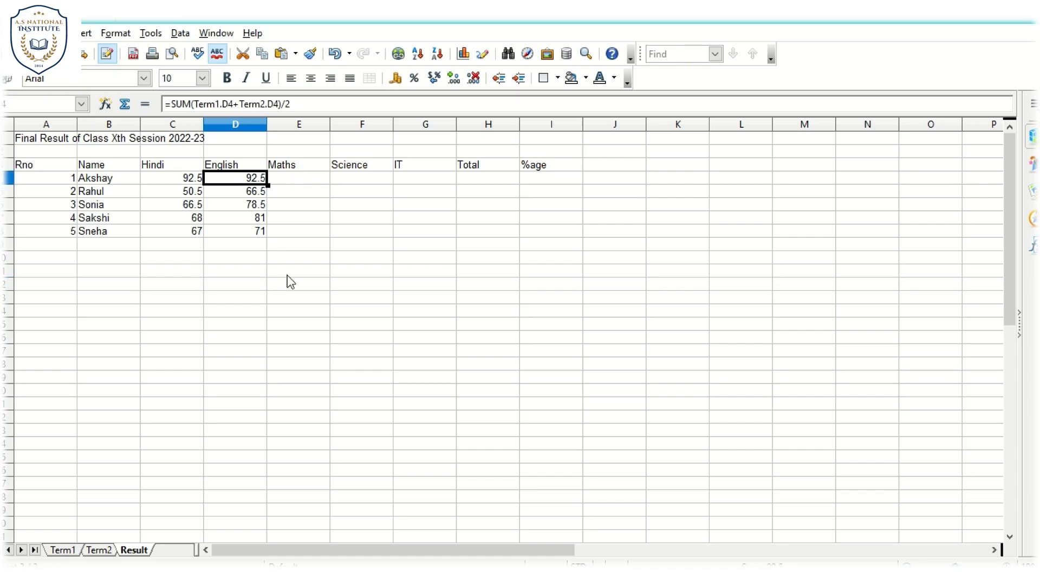
pyautogui.click(311, 175)
pyautogui.hotkey('ctrl', 'v')
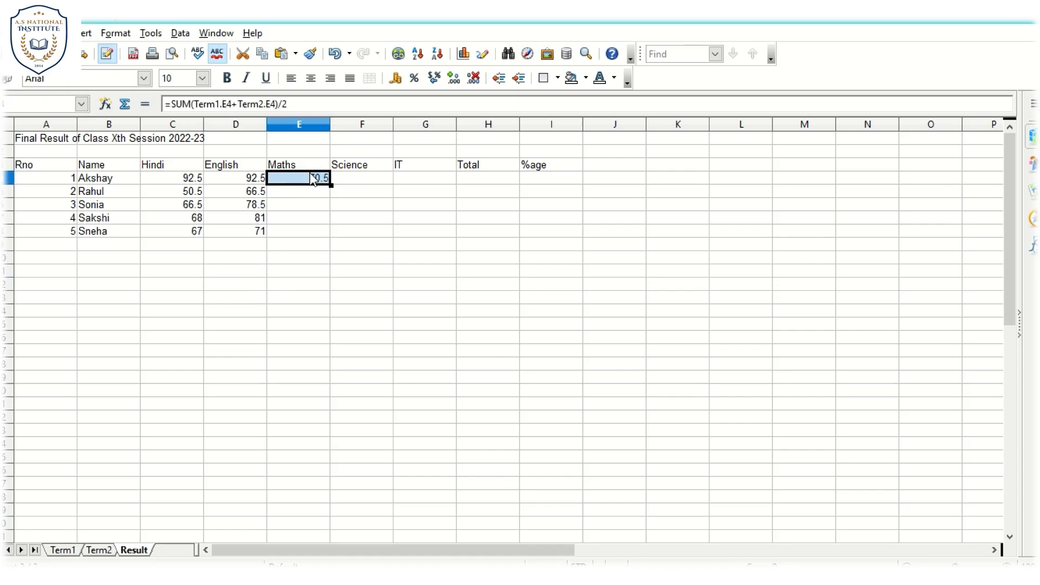
pyautogui.click(302, 272)
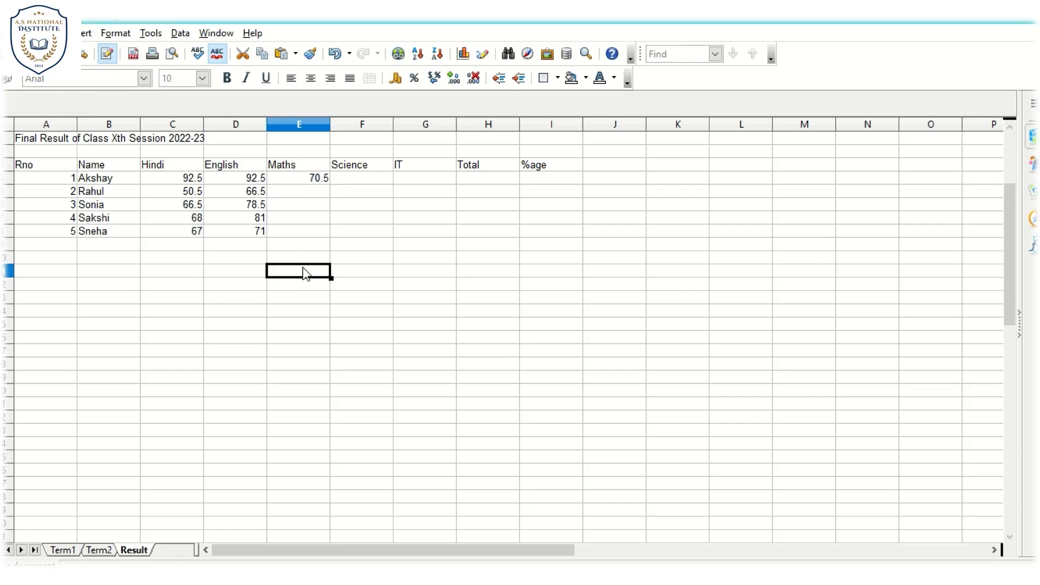
pyautogui.click(314, 182)
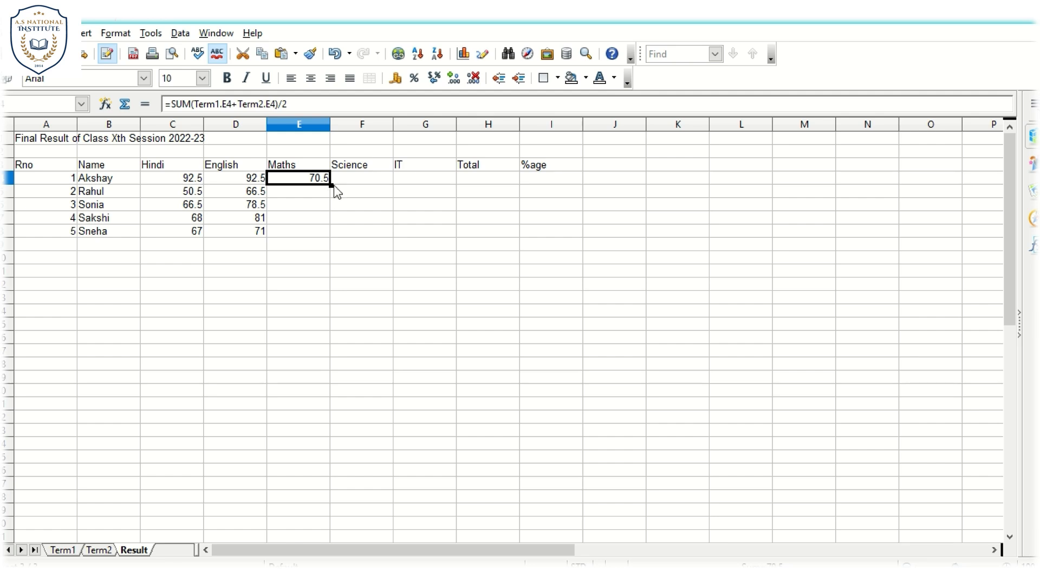
pyautogui.moveTo(331, 186); pyautogui.dragTo(331, 238)
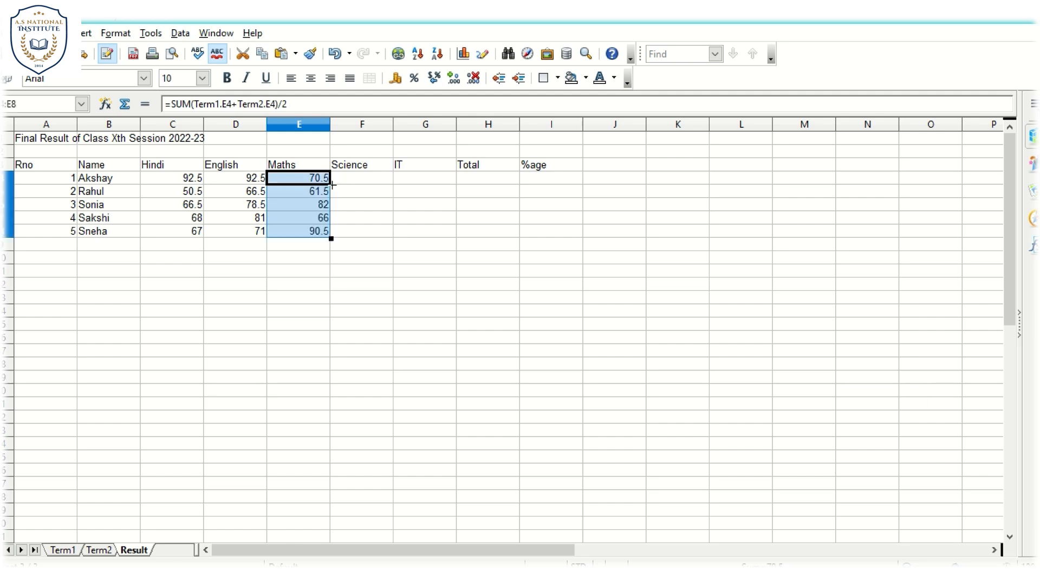
pyautogui.click(311, 275)
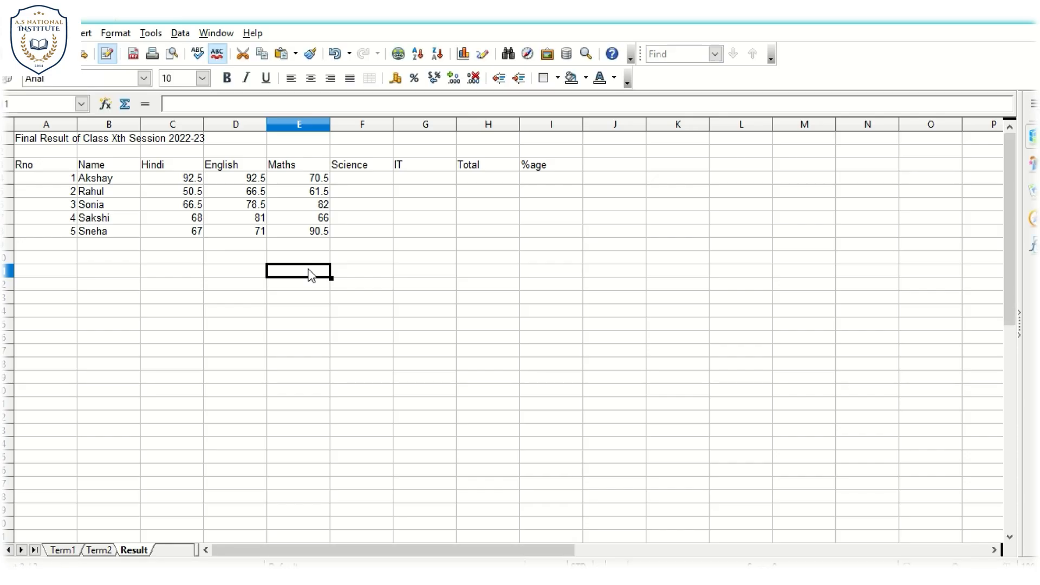
# - Paste the averaging formula into F4 under Science and fill it down to F8
pyautogui.click(348, 181)
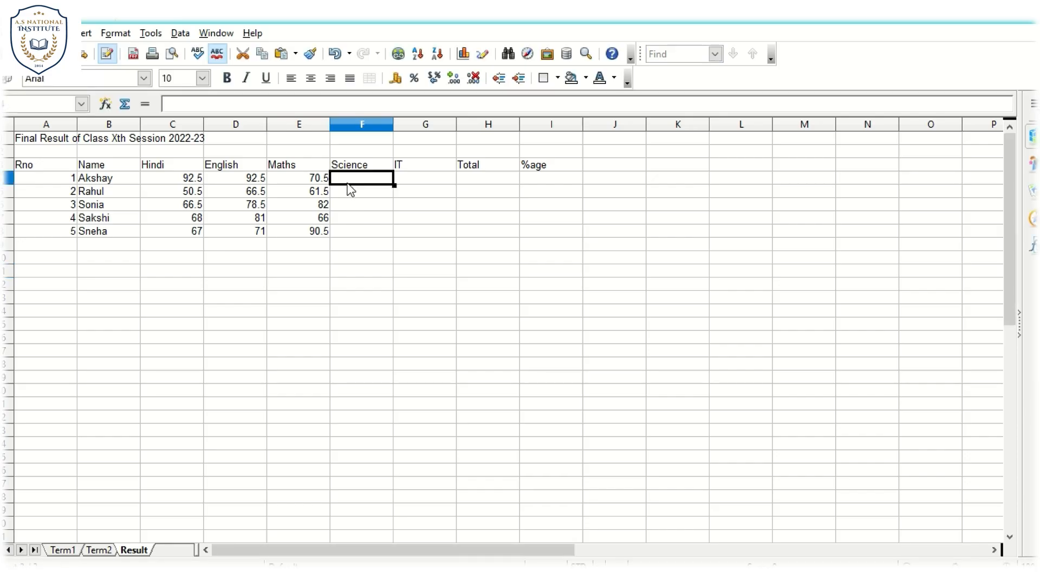
pyautogui.hotkey('ctrl', 'v')
pyautogui.click(385, 262)
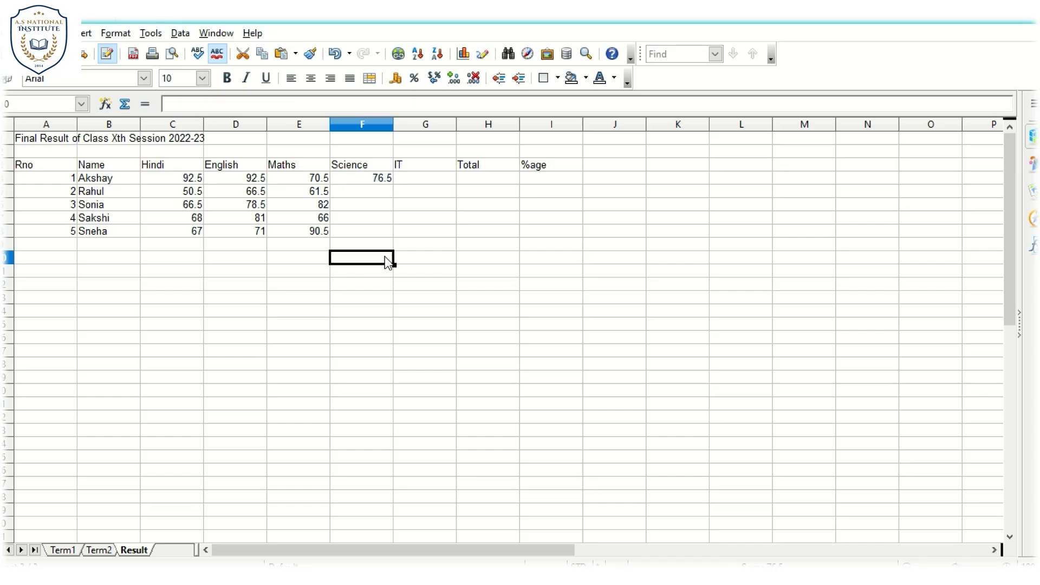
pyautogui.click(380, 178)
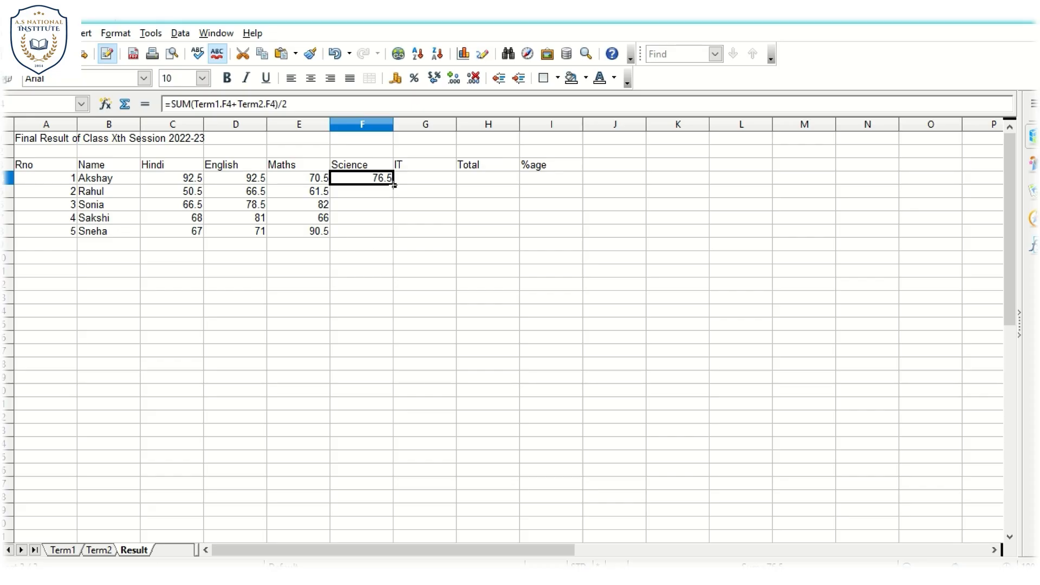
pyautogui.moveTo(394, 185); pyautogui.dragTo(394, 236)
pyautogui.click(359, 294)
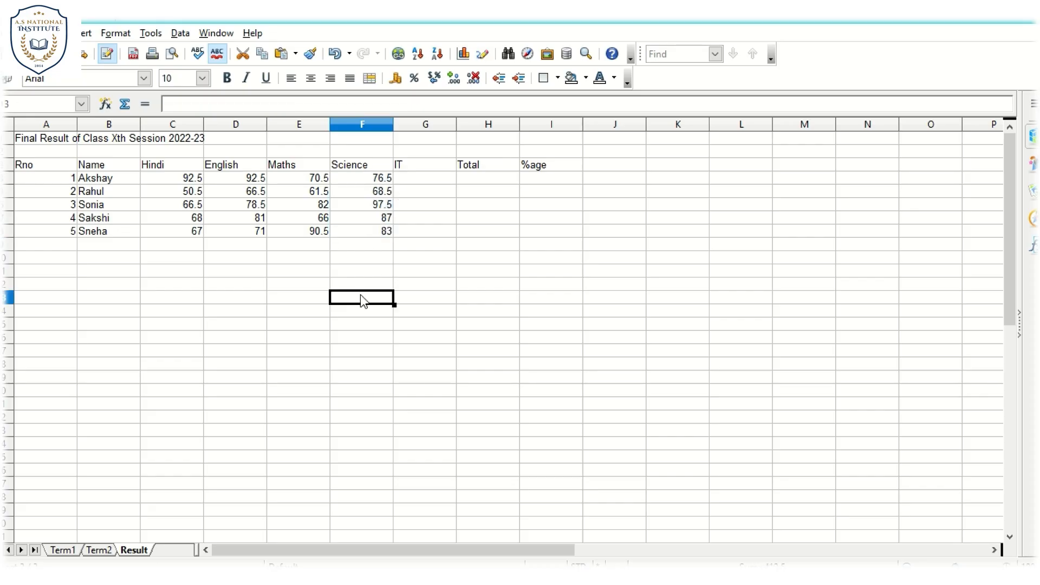
# - Paste the averaging formula into G4 under IT and fill it down to G8
pyautogui.click(432, 169)
pyautogui.click(435, 181)
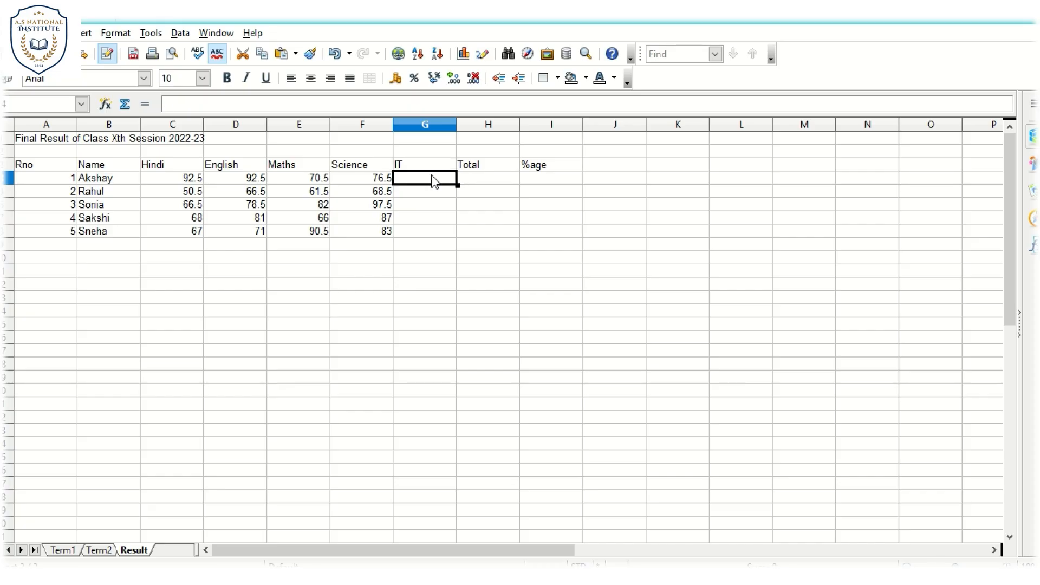
pyautogui.write('=SUM(Term1.G4+Term2.G4)/2')
pyautogui.click(443, 271)
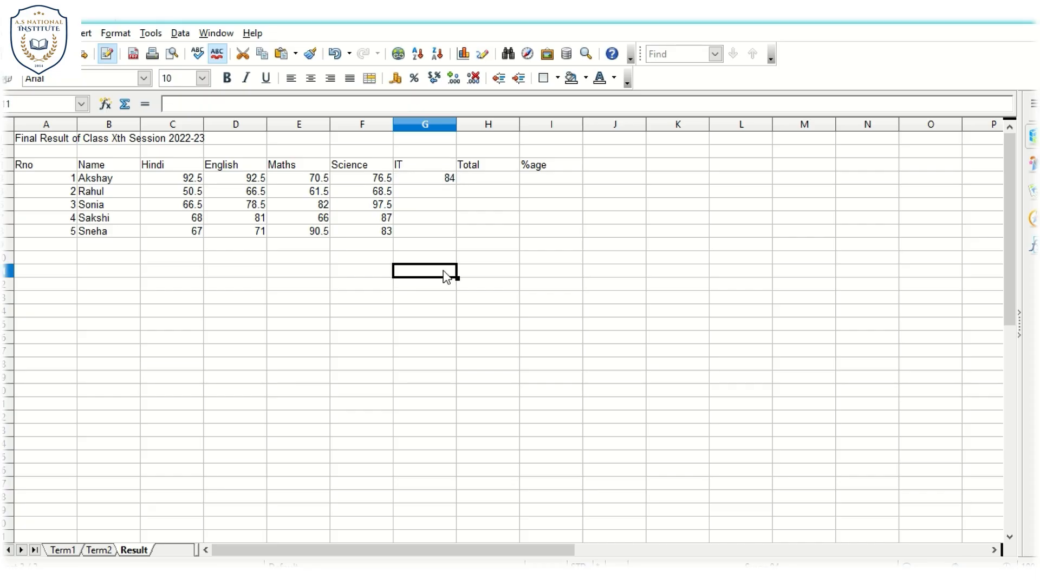
pyautogui.click(436, 182)
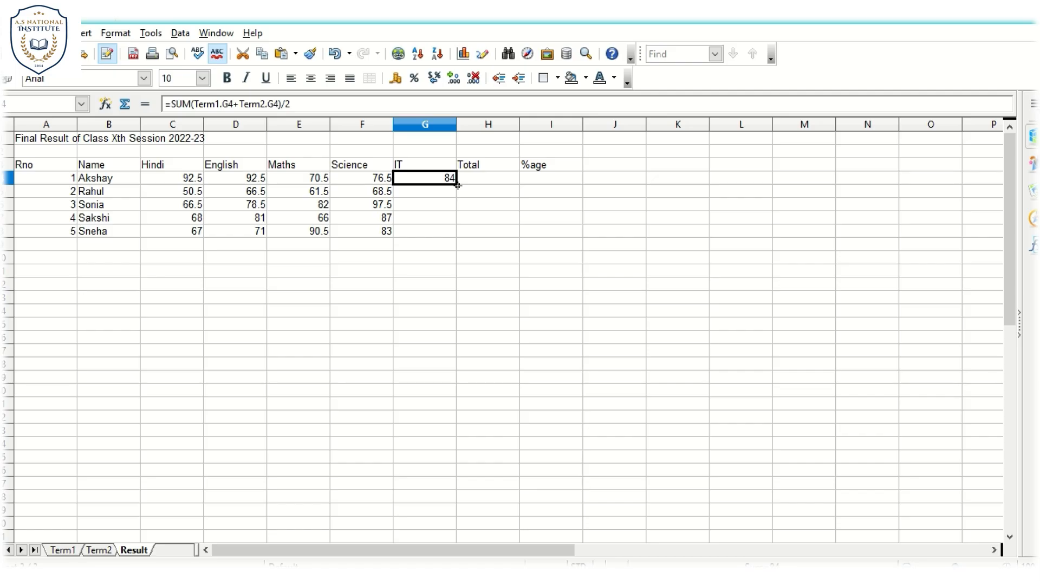
pyautogui.moveTo(458, 184); pyautogui.dragTo(453, 232)
pyautogui.click(438, 255)
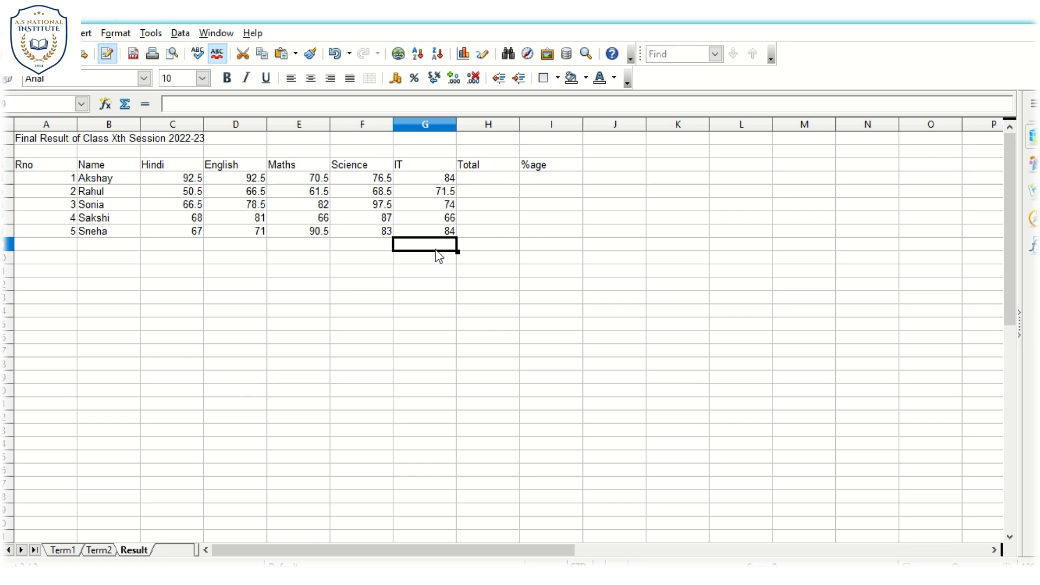
# - Total the first student's five subject averages in H4 with the formula =sum(C4:G4)
pyautogui.click(486, 185)
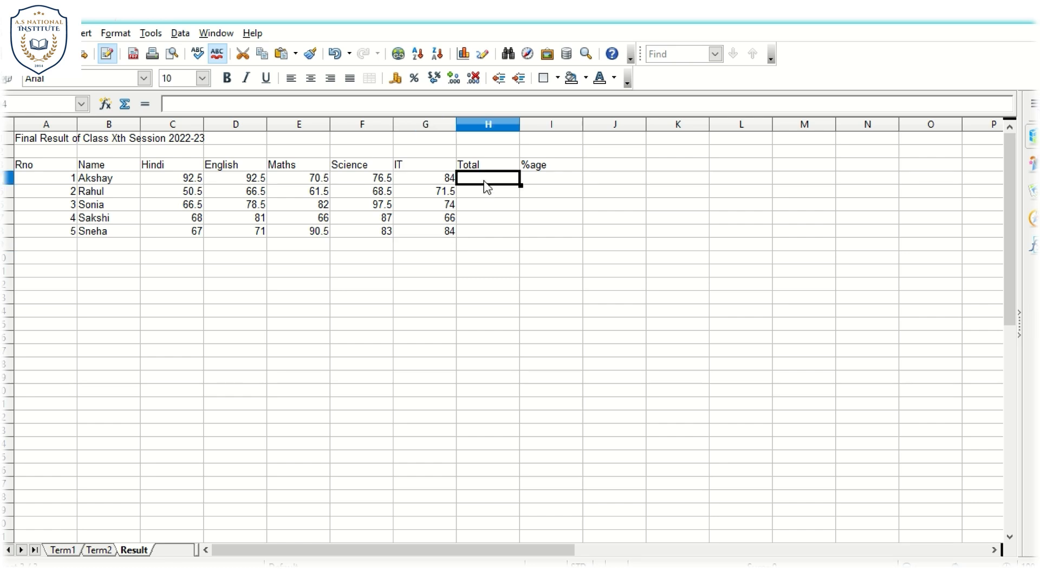
pyautogui.write('=')
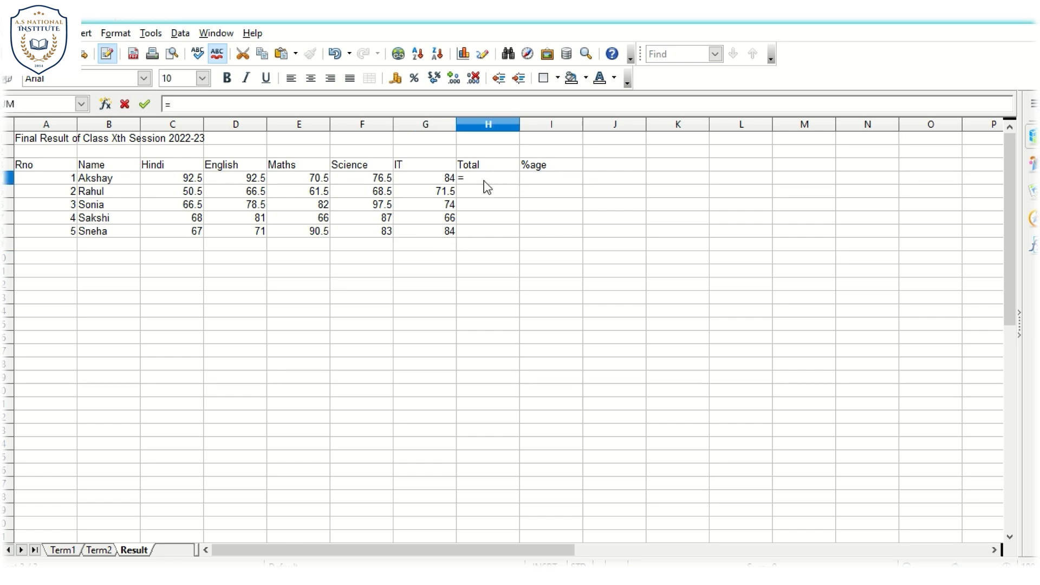
pyautogui.write('sum(')
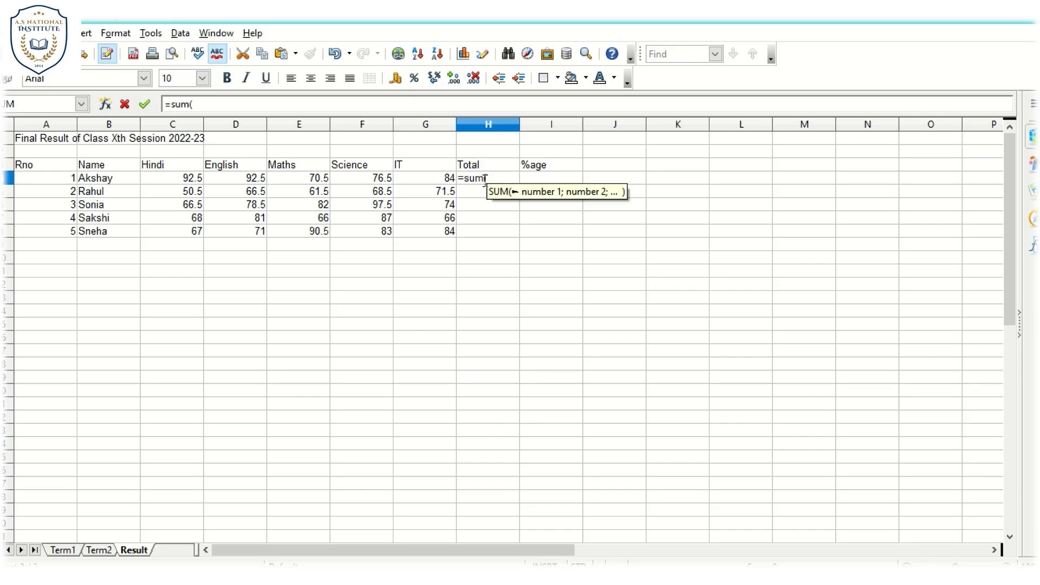
pyautogui.click(173, 180)
pyautogui.moveTo(172, 177); pyautogui.dragTo(451, 179)
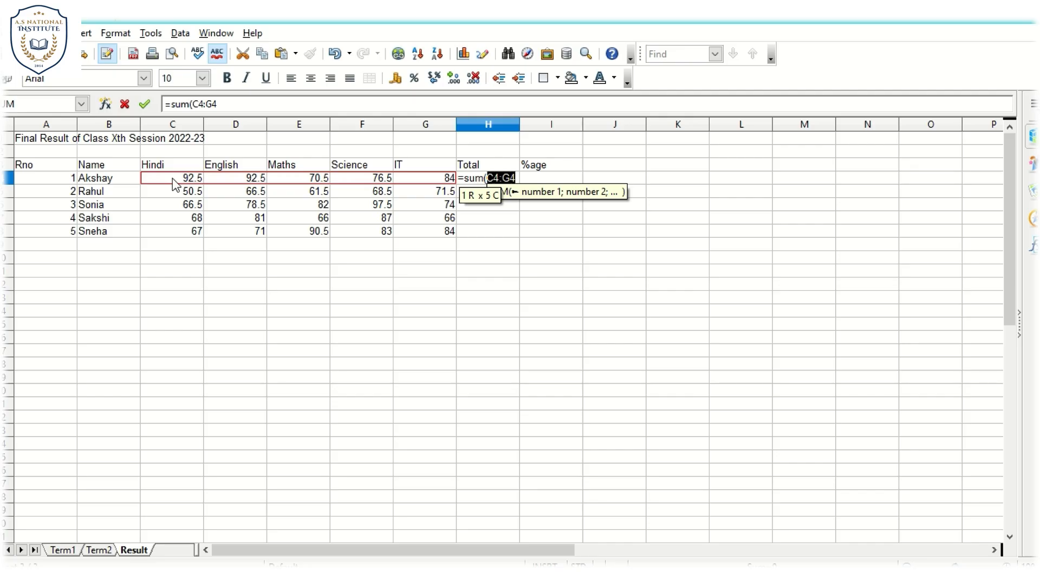
pyautogui.click(243, 109)
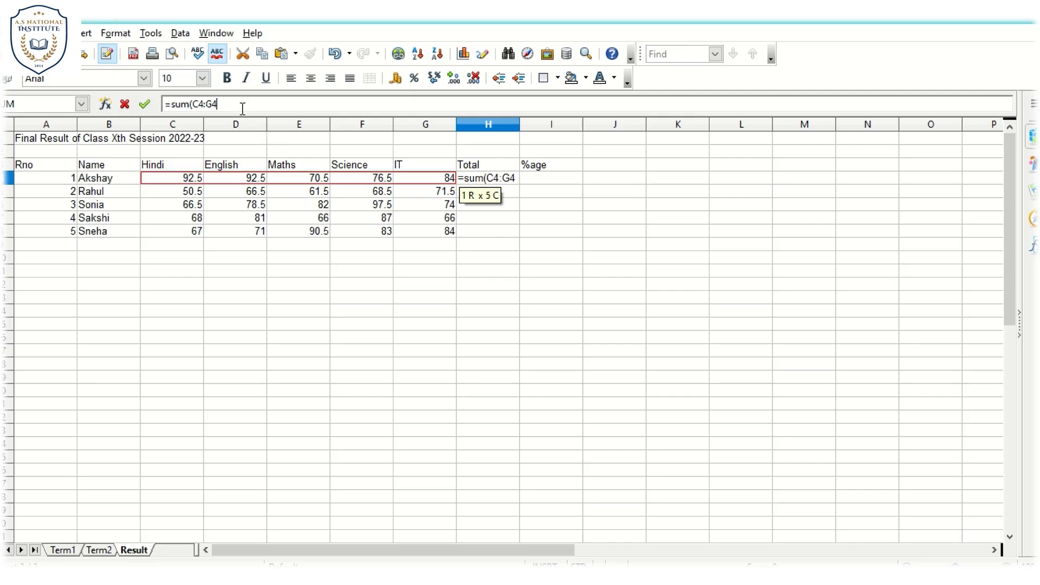
pyautogui.write(')')
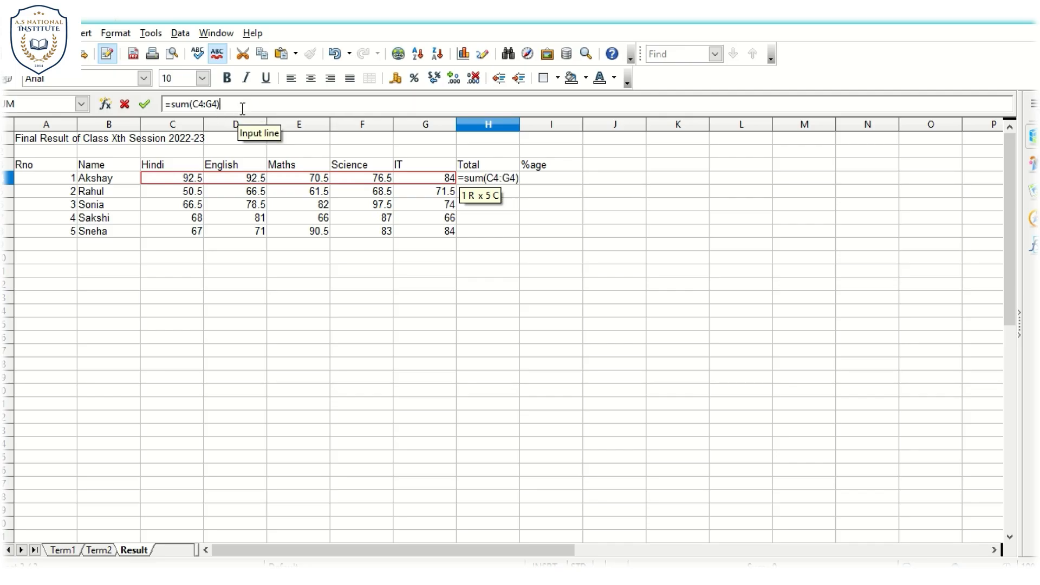
pyautogui.press('Return')
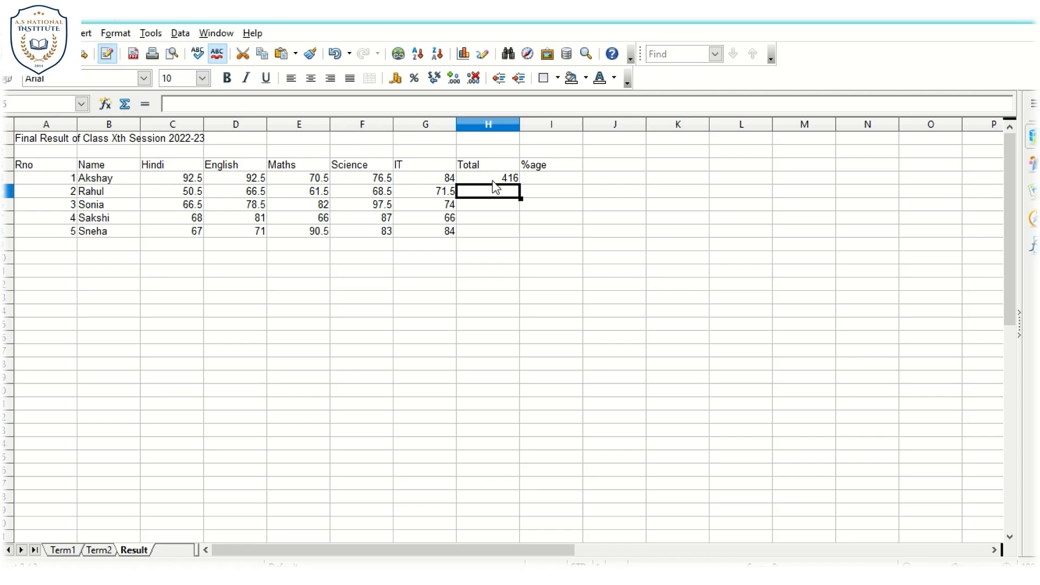
# - Fill the Total formula from H4 down to H8 for all students
pyautogui.click(494, 182)
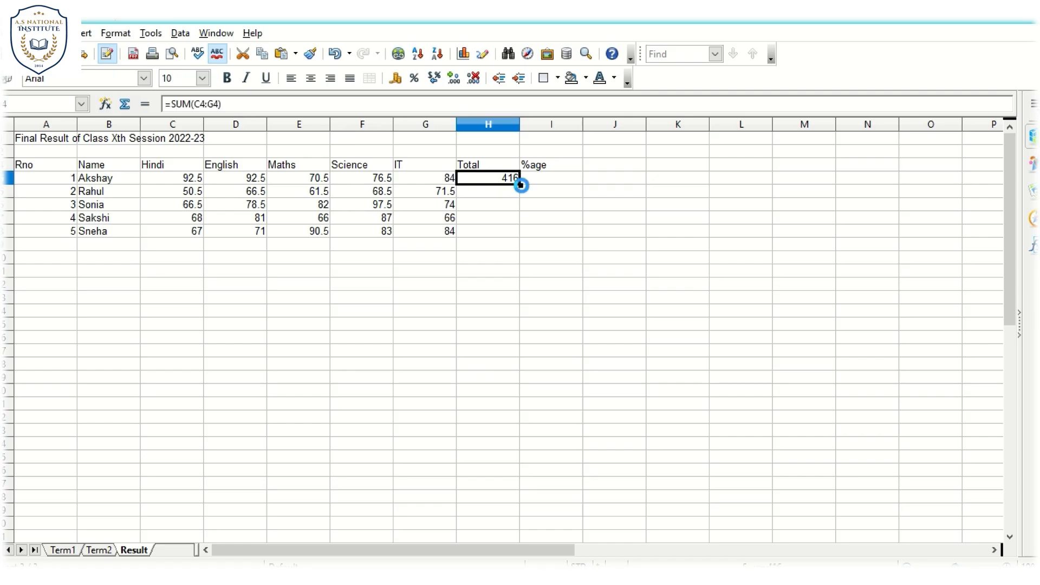
pyautogui.doubleClick(521, 185)
pyautogui.moveTo(466, 289); pyautogui.dragTo(497, 232)
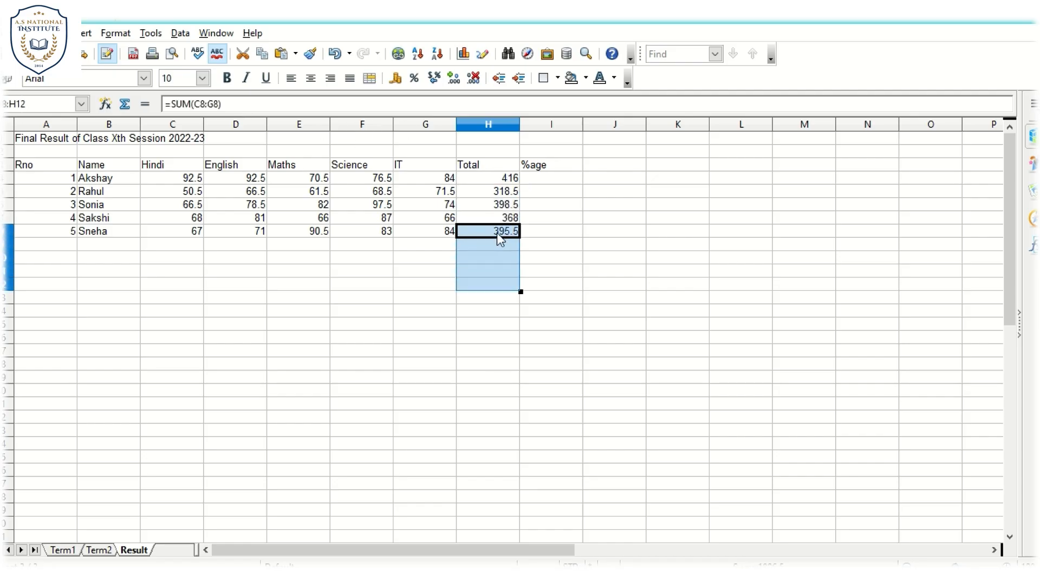
pyautogui.click(468, 294)
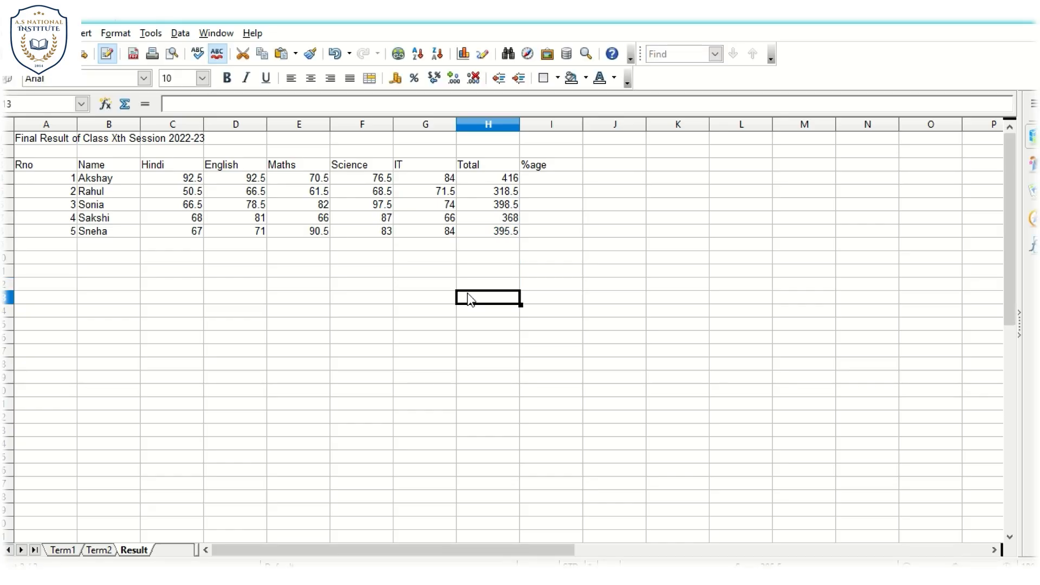
pyautogui.click(503, 239)
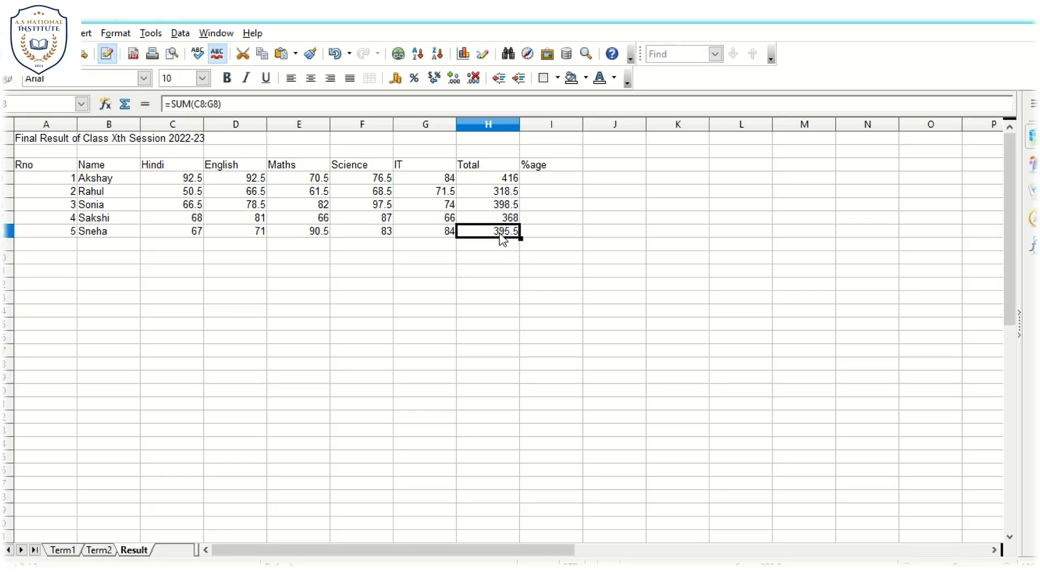
pyautogui.click(560, 183)
pyautogui.write('=')
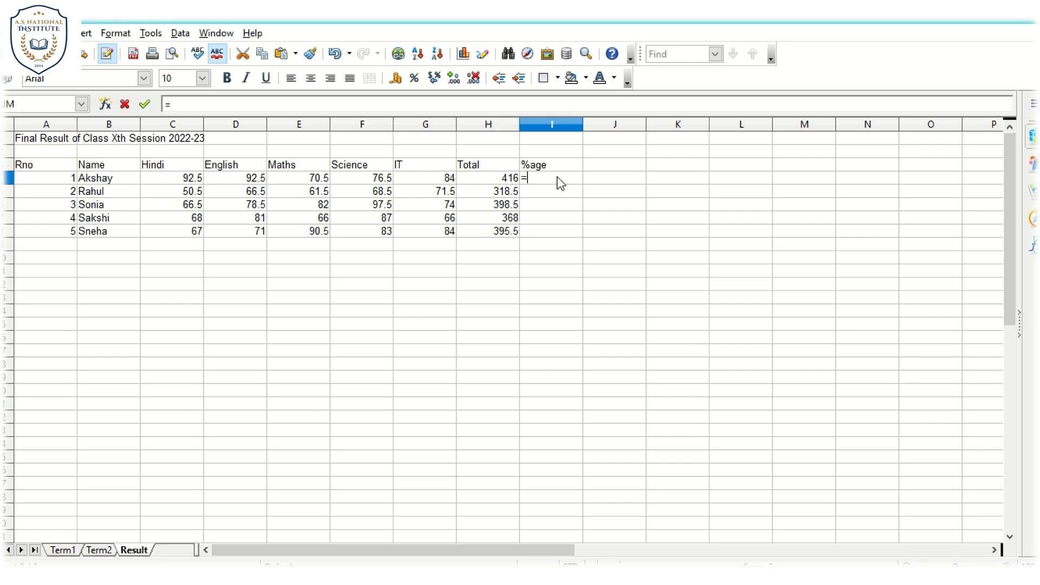
pyautogui.press('BackSpace')
pyautogui.click(557, 236)
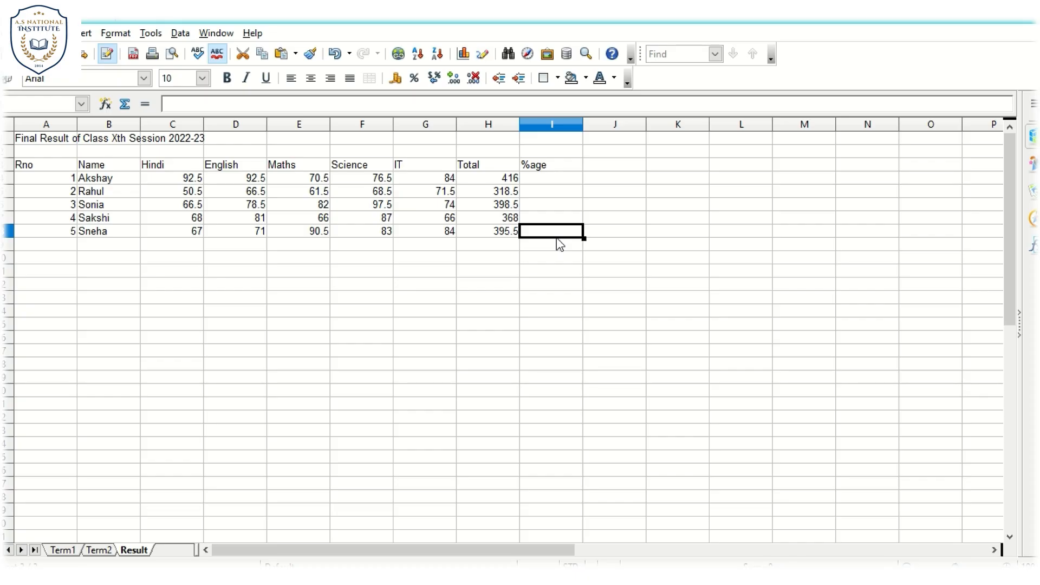
# - Calculate the first student's percentage in I4 with the formula =(H4/500)*100
pyautogui.click(547, 179)
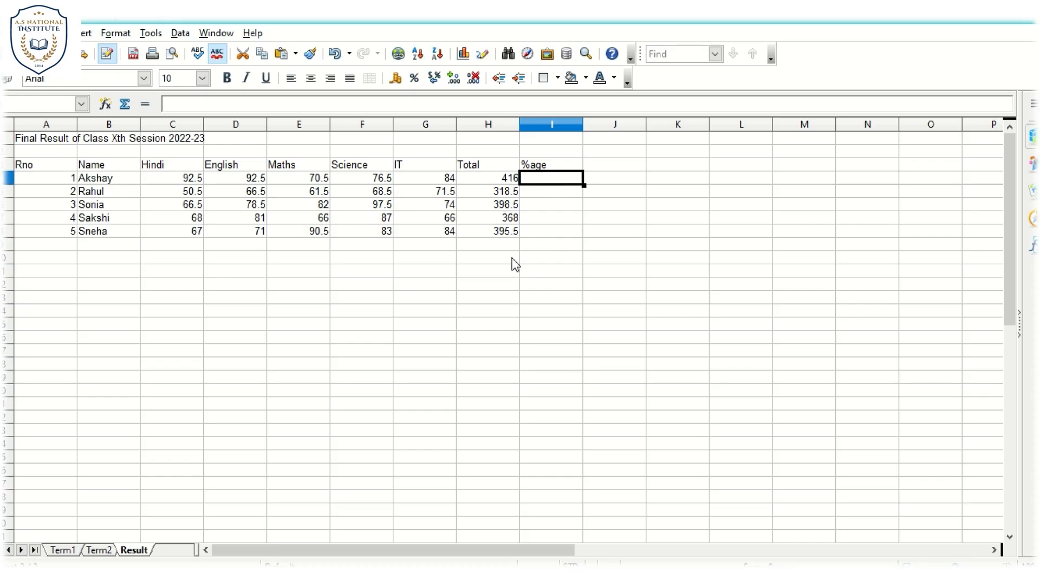
pyautogui.write('=')
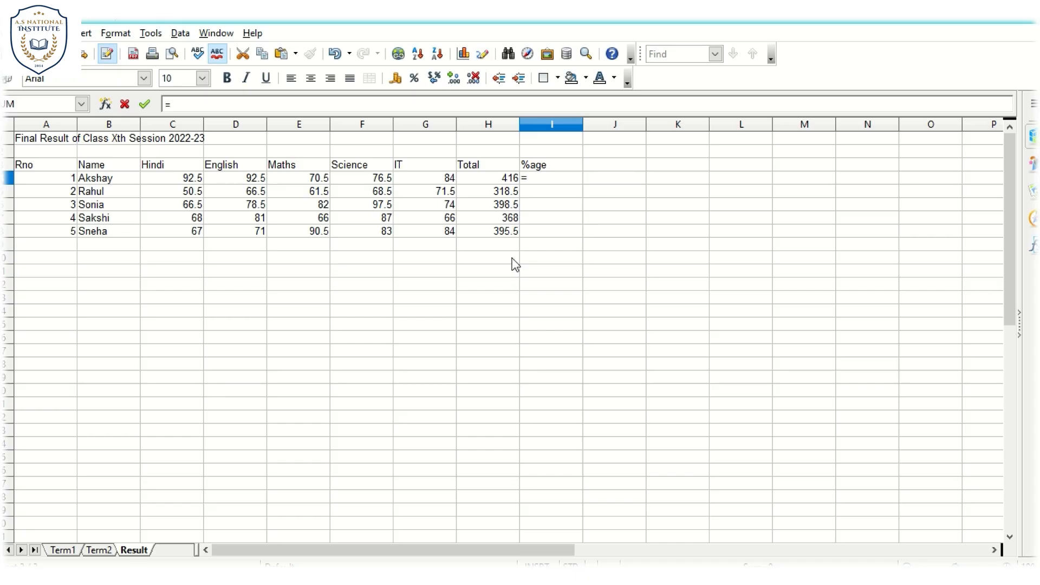
pyautogui.write('(')
pyautogui.click(499, 181)
pyautogui.press('BackSpace')
pyautogui.press('BackSpace')
pyautogui.press('BackSpace')
pyautogui.press('BackSpace')
pyautogui.write('=(')
pyautogui.click(508, 178)
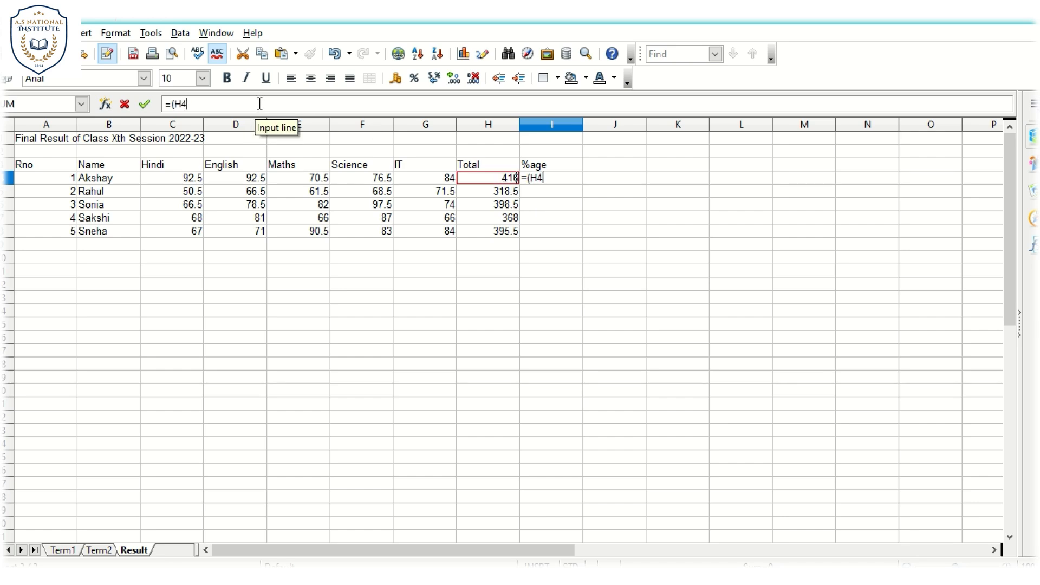
pyautogui.write('/')
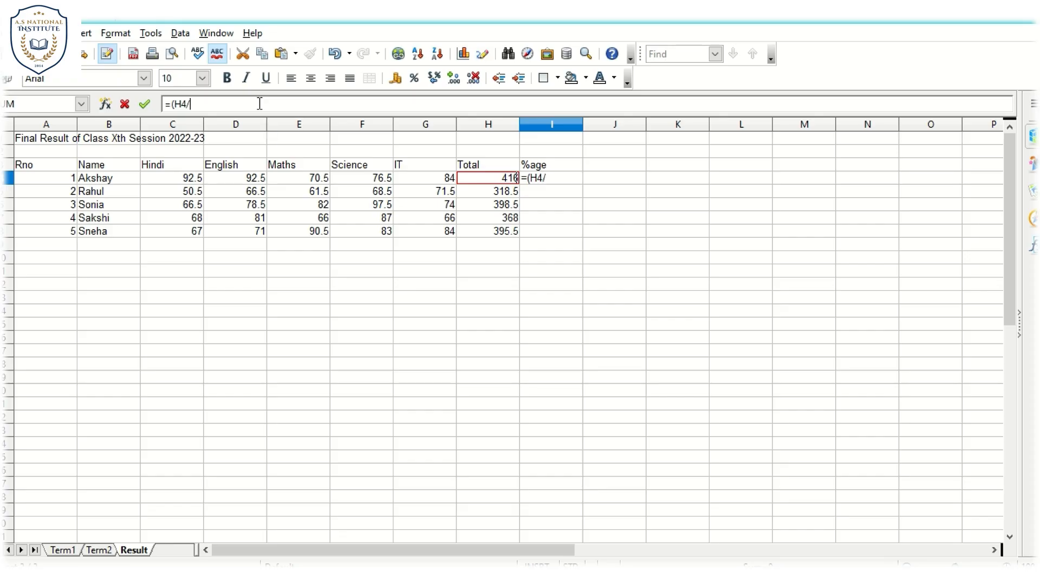
pyautogui.write('500)*100')
pyautogui.press('Return')
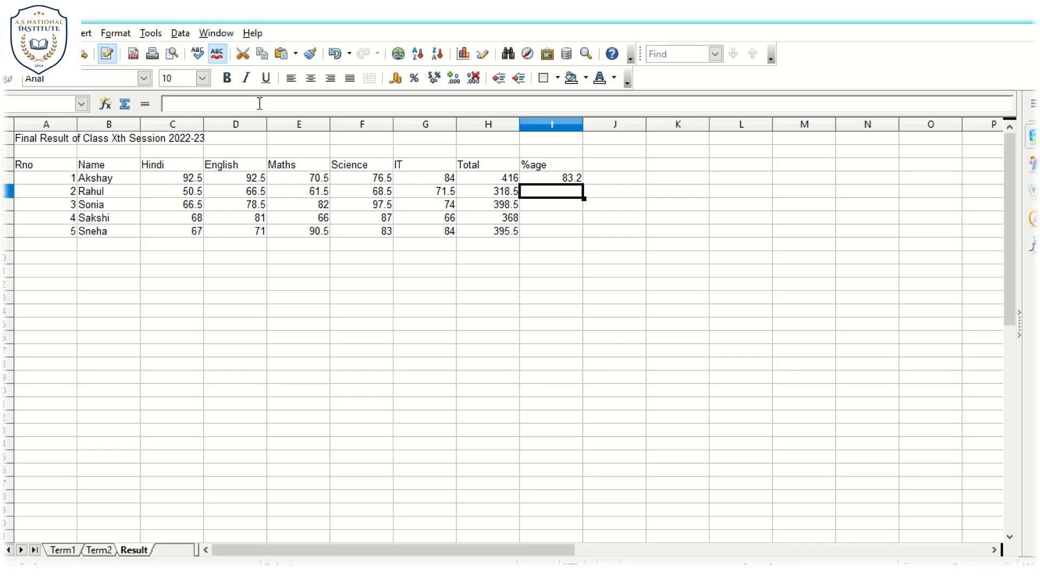
# - Fill the %age formula from I4 down to I8 for all students
pyautogui.click(558, 180)
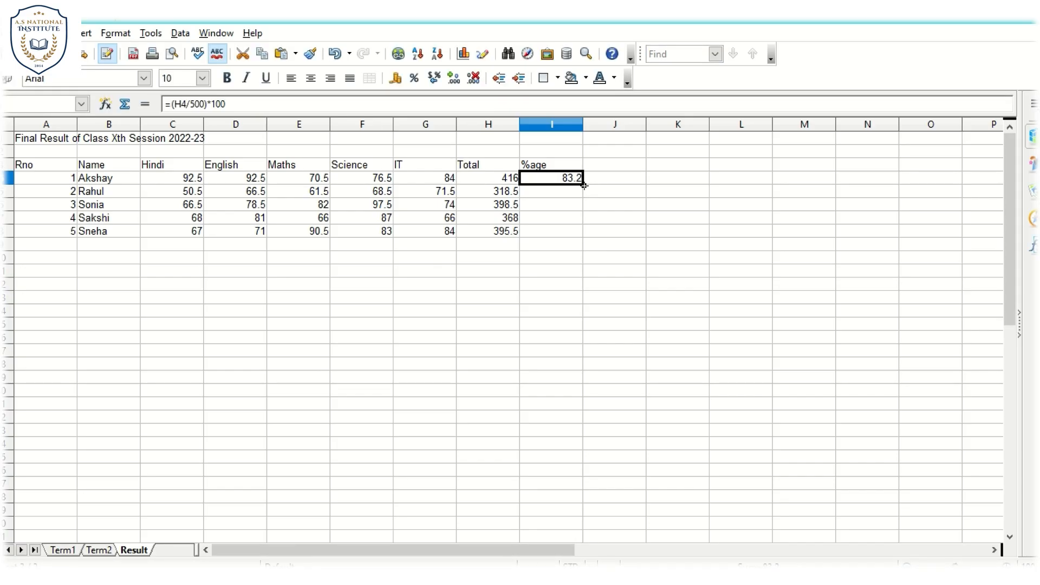
pyautogui.doubleClick(585, 185)
pyautogui.click(551, 271)
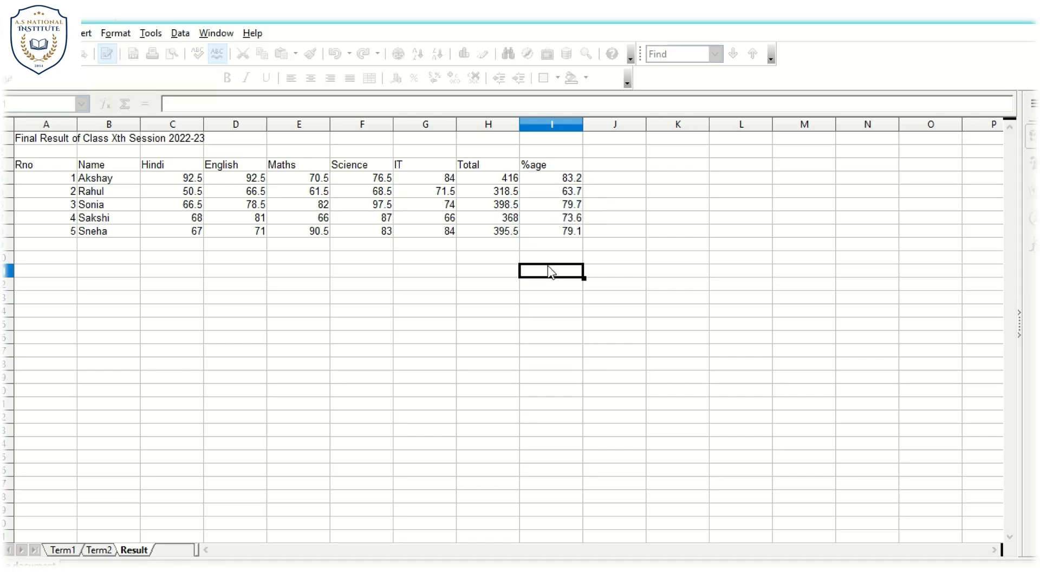
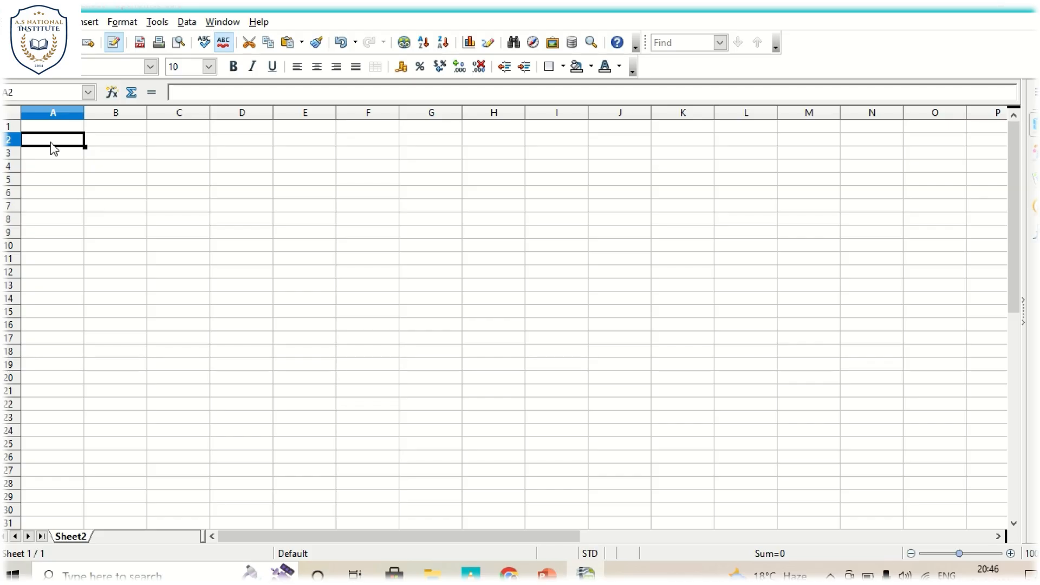
# - Enter the label "To See a Document in Pdf File" in cell A2
pyautogui.write('To ')
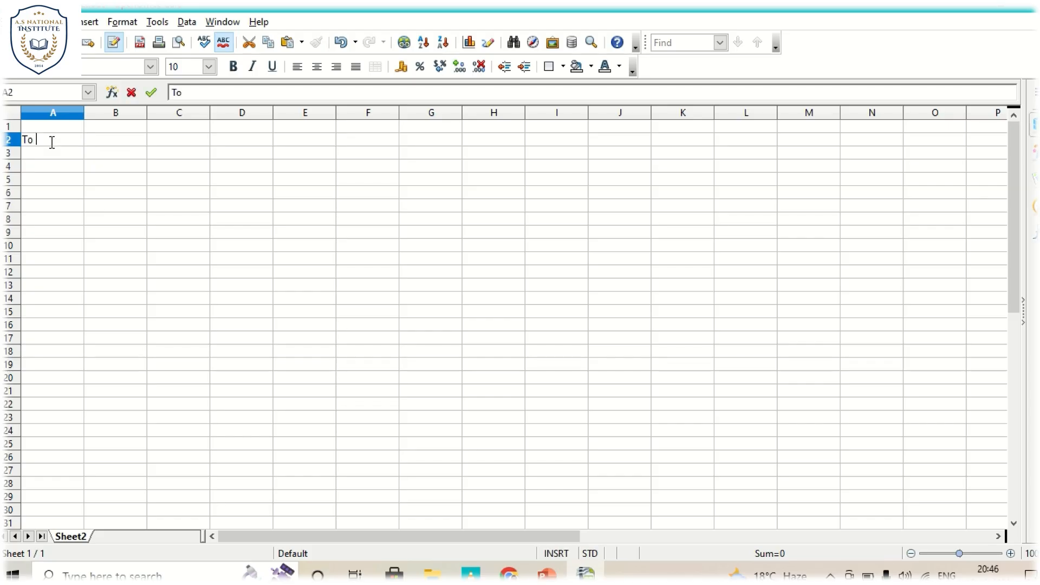
pyautogui.write('See a Documen')
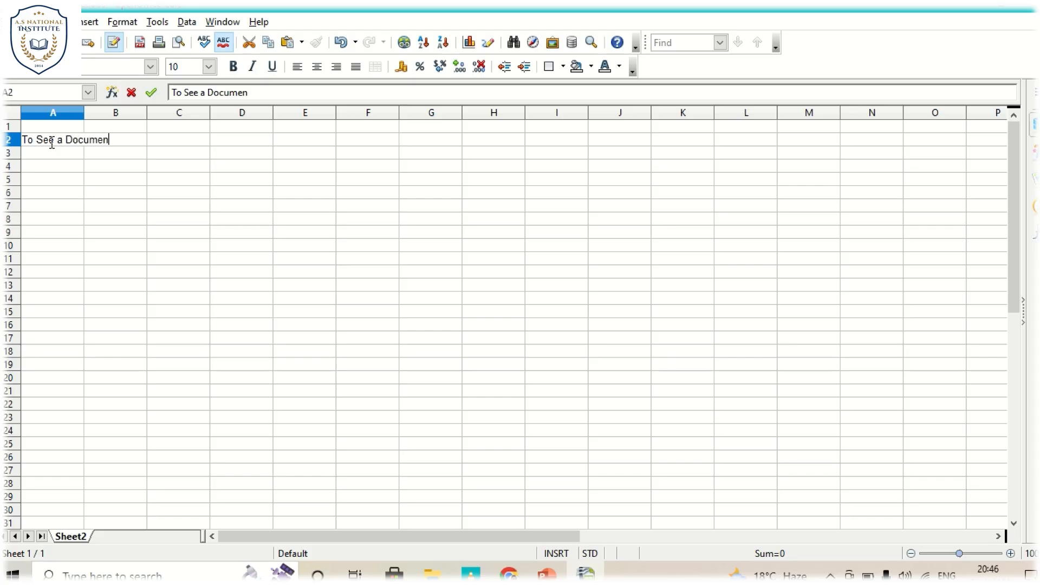
pyautogui.write('t in Pdf File')
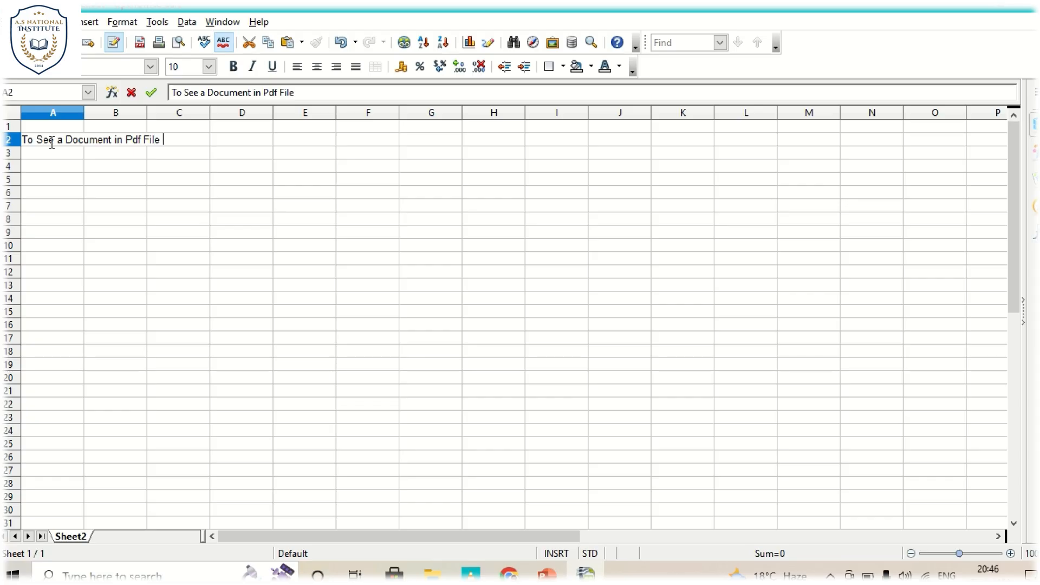
pyautogui.press('Tab')
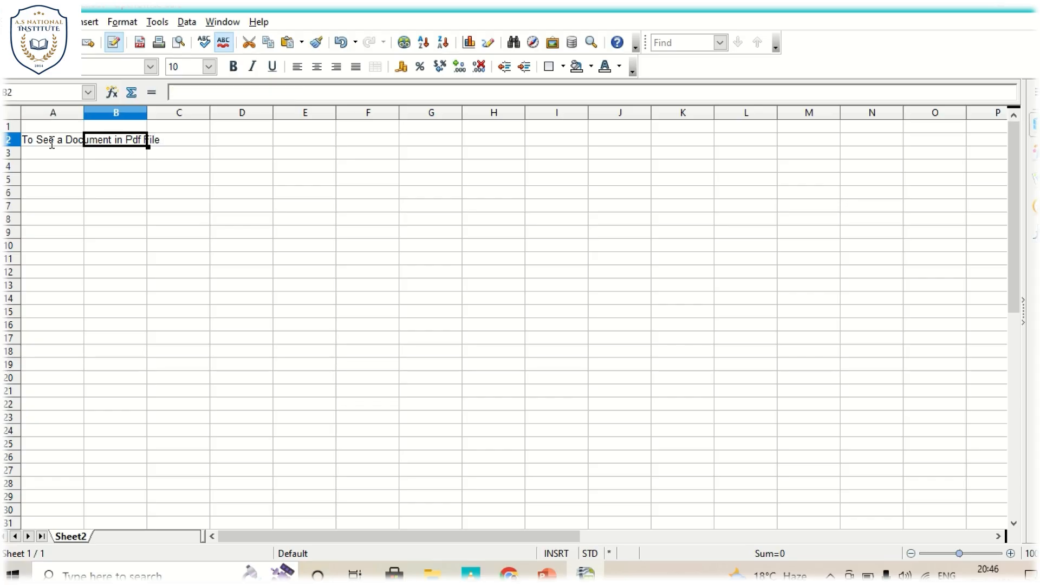
# - Start a hyperlink in cell D2 and set it to link to an existing document
pyautogui.click(238, 143)
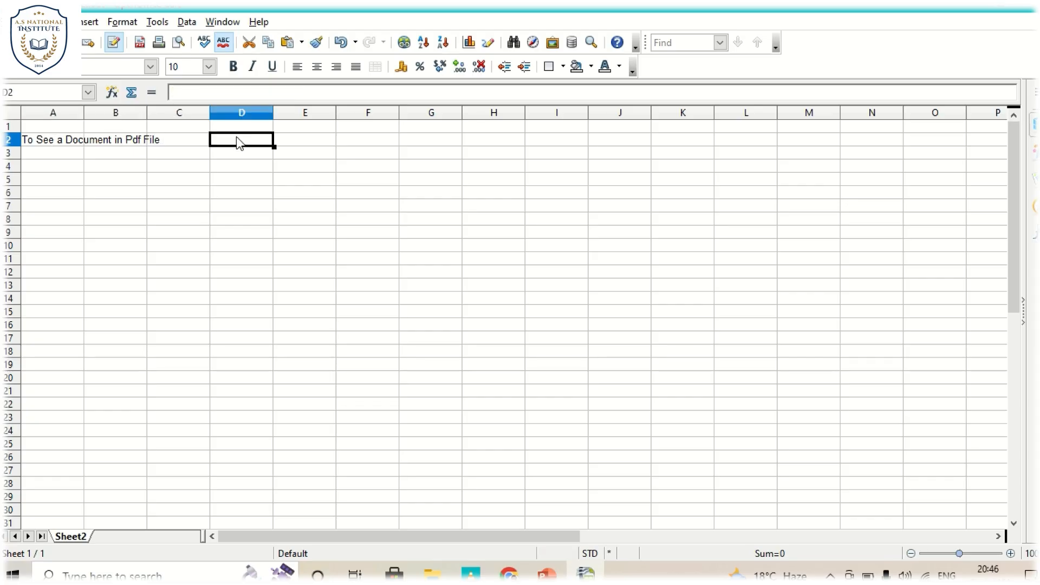
pyautogui.click(90, 23)
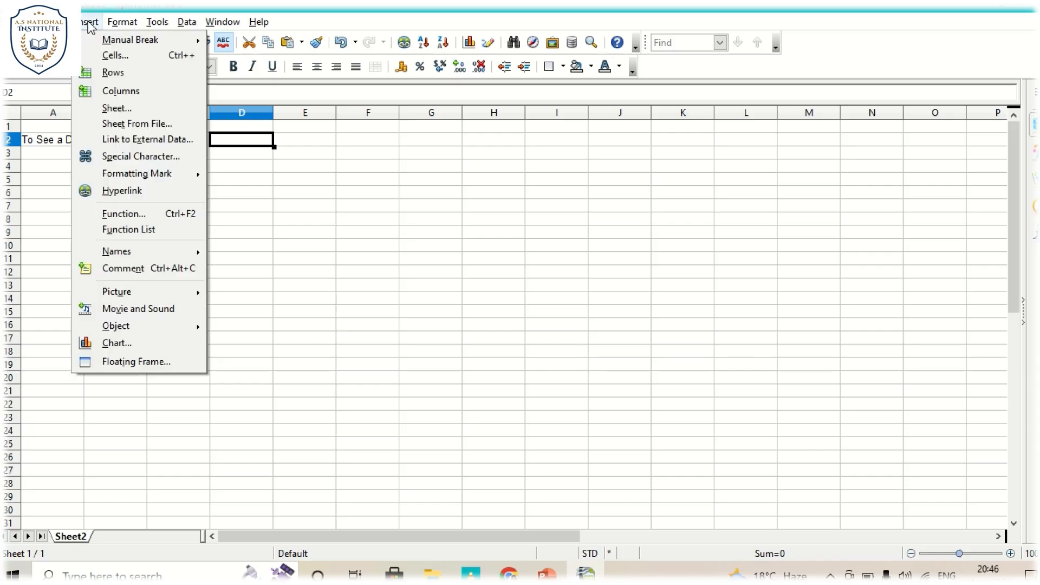
pyautogui.click(118, 194)
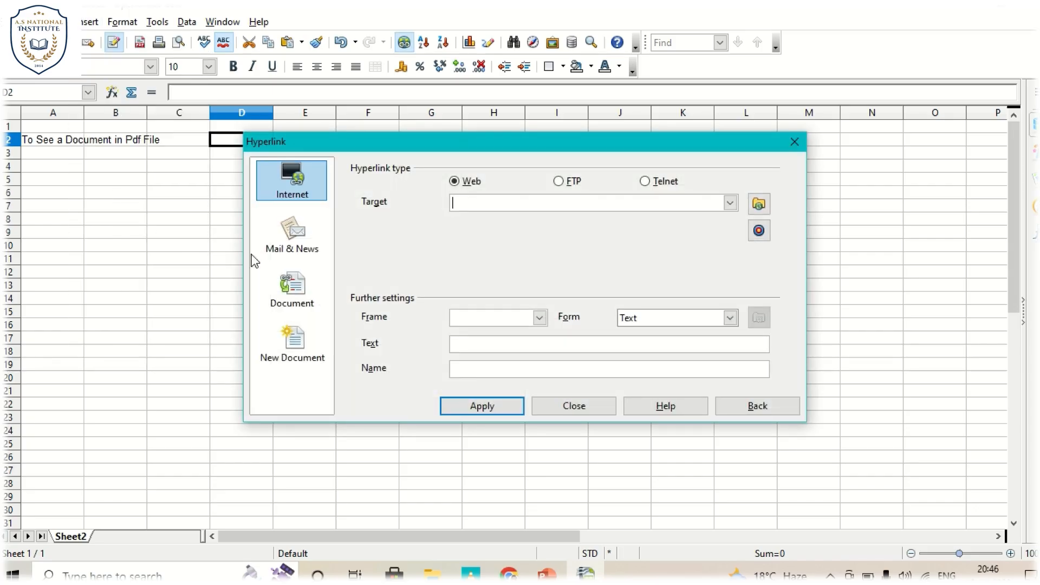
pyautogui.click(301, 293)
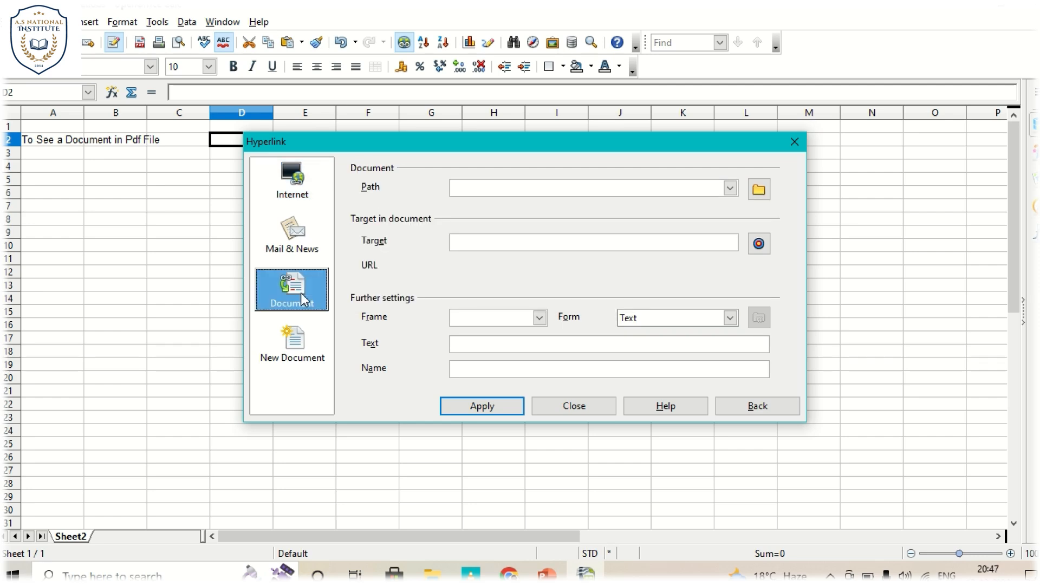
pyautogui.click(497, 187)
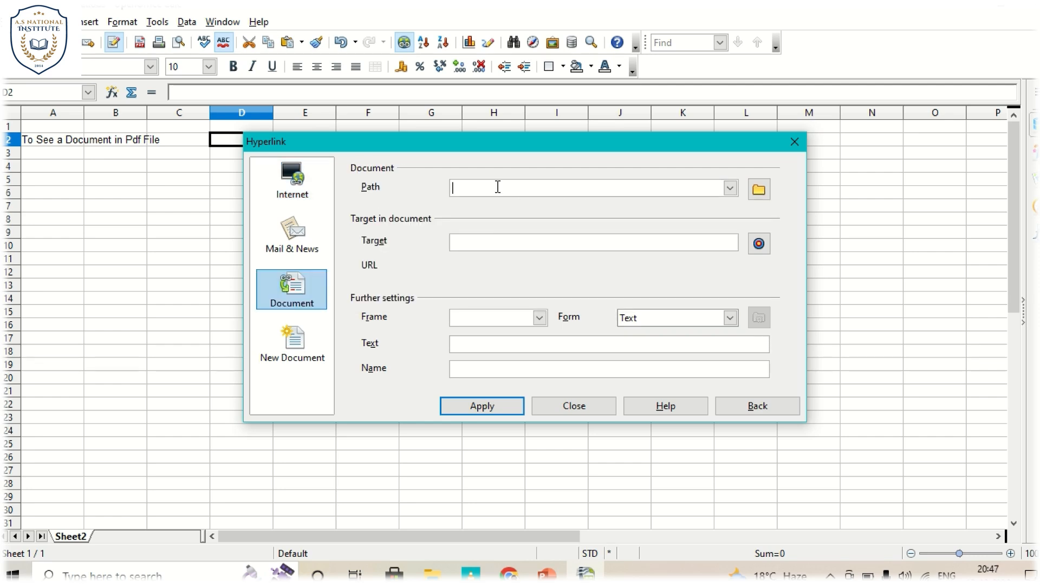
# - Choose the MANI-003 Project Synopsis PDF from the named subfolder of MANI-003 Project as the hyperlink's document path
pyautogui.click(760, 194)
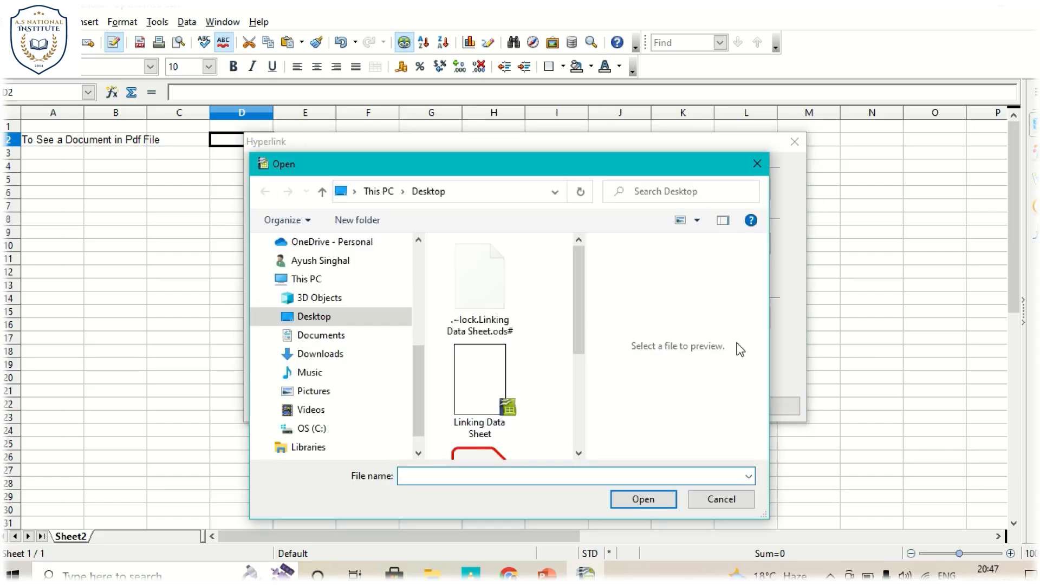
pyautogui.moveTo(571, 165); pyautogui.dragTo(450, 57)
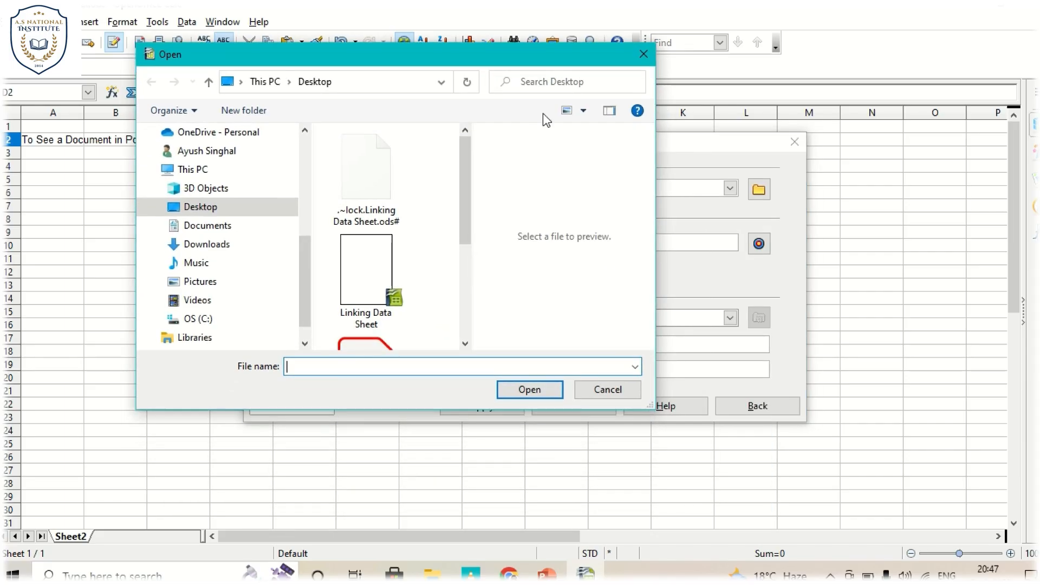
pyautogui.doubleClick(656, 410)
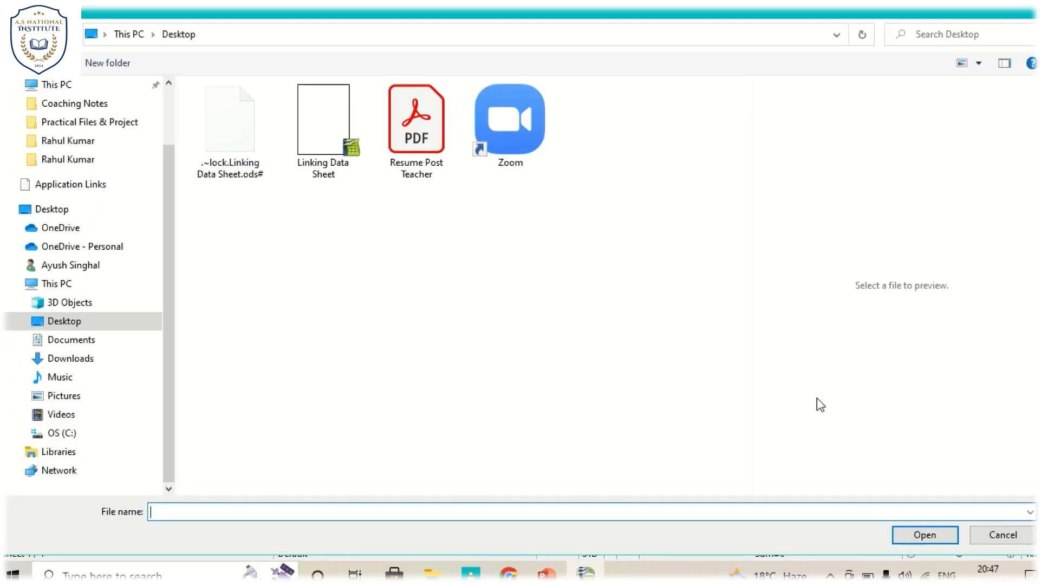
pyautogui.moveTo(756, 282); pyautogui.dragTo(812, 287)
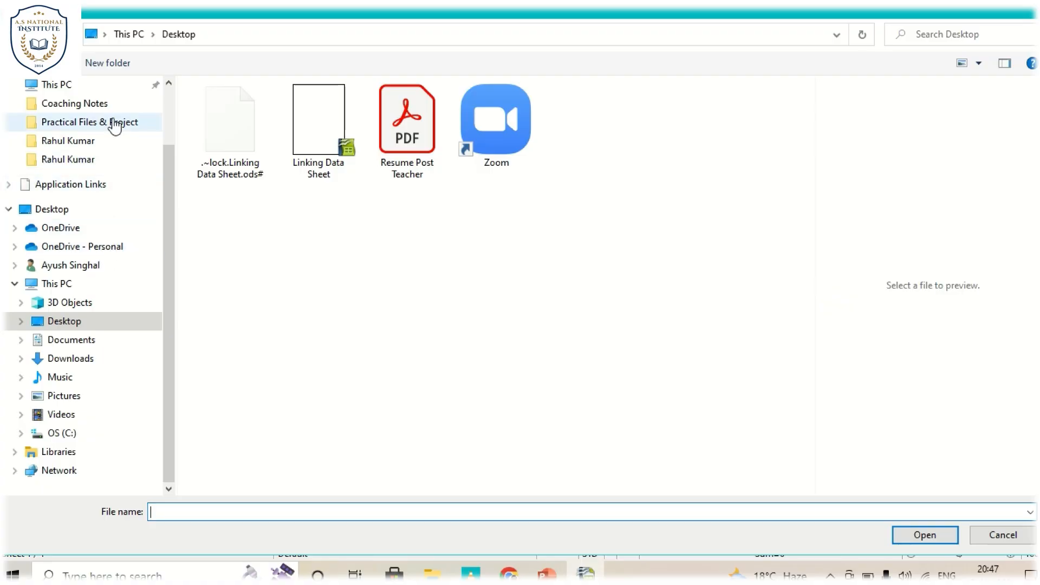
pyautogui.click(103, 107)
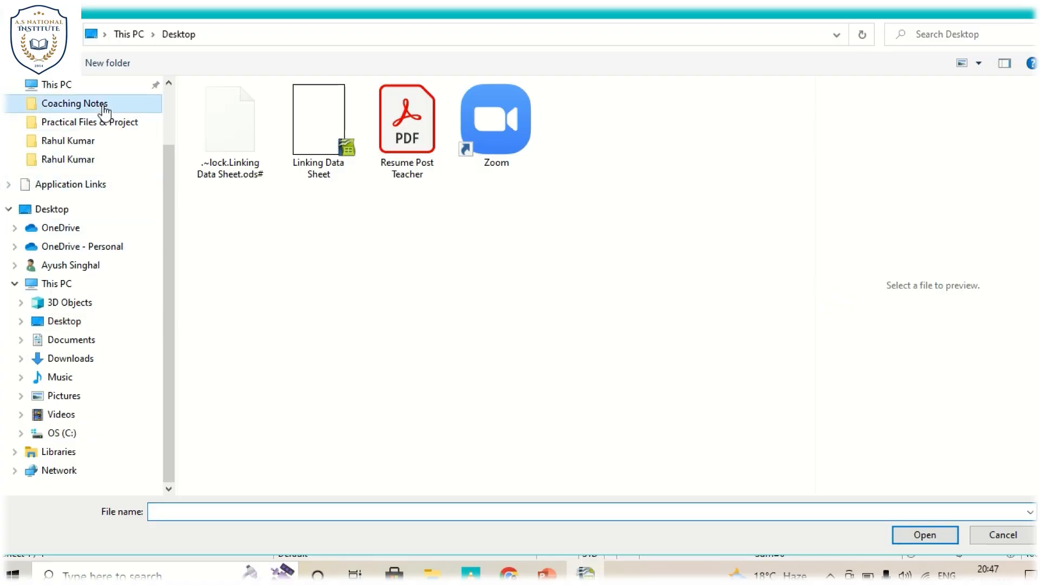
pyautogui.click(96, 142)
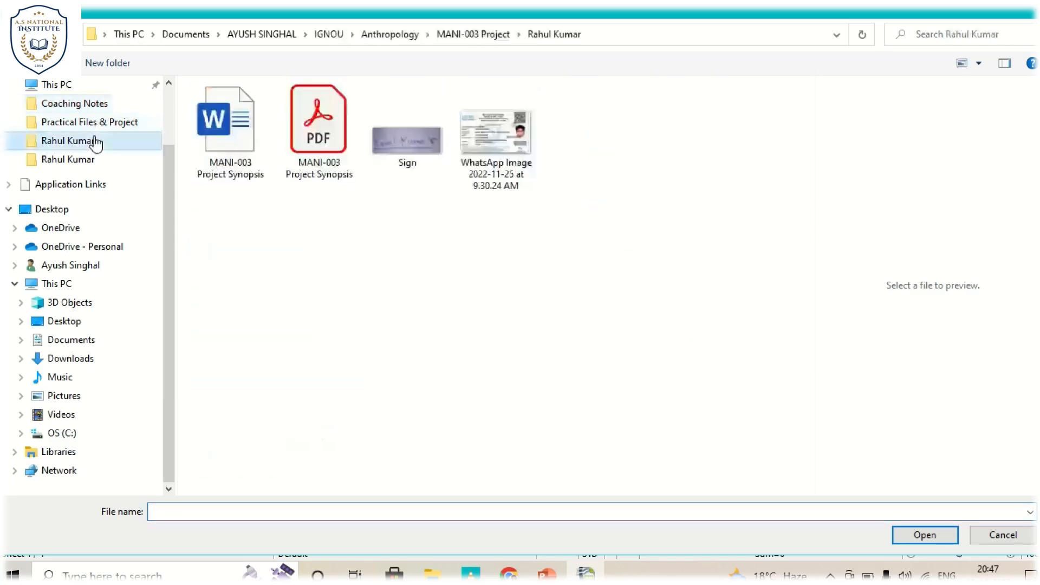
pyautogui.click(300, 140)
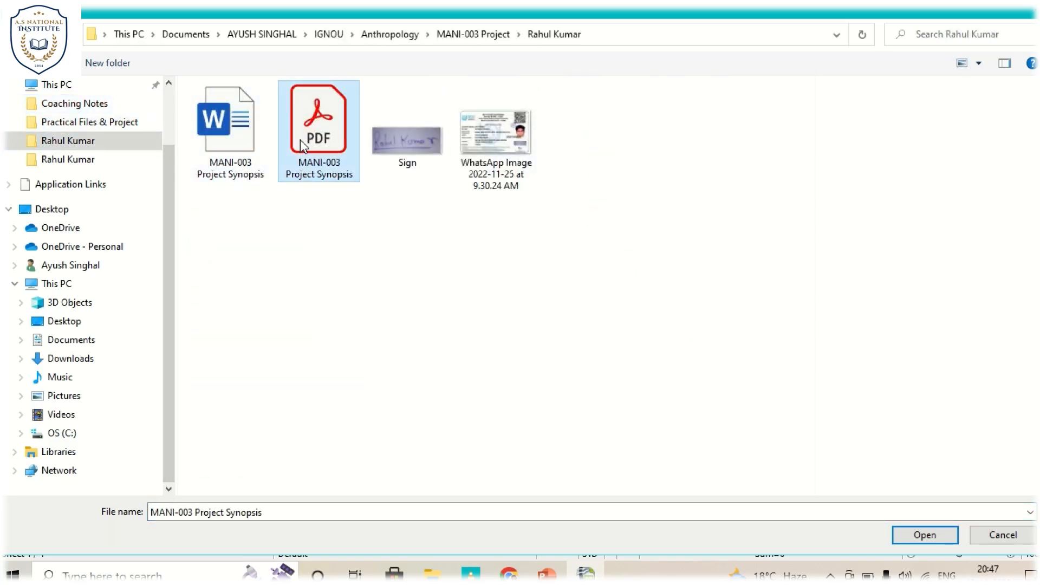
pyautogui.click(906, 534)
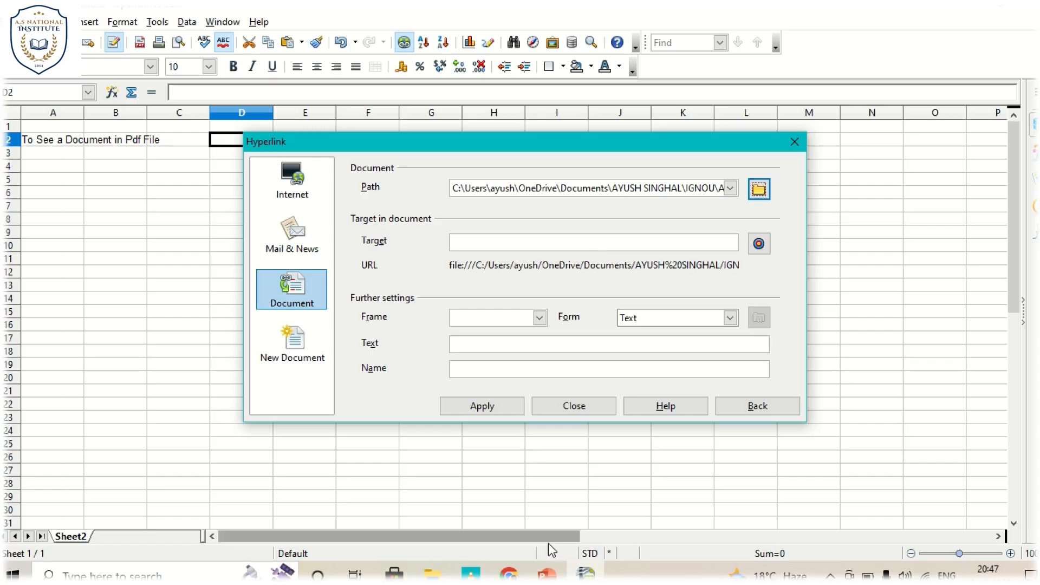
# - Switch to PowerPoint to review the "Hyperlinks To The Sheet" slide on absolute and relative hyperlinks, and return to the spreadsheet
pyautogui.click(548, 572)
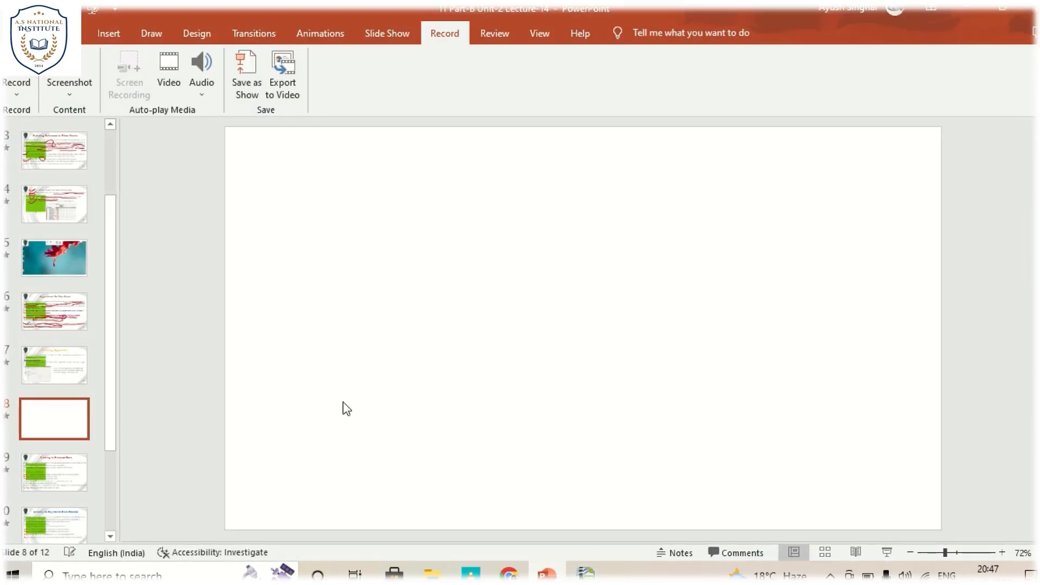
pyautogui.click(76, 326)
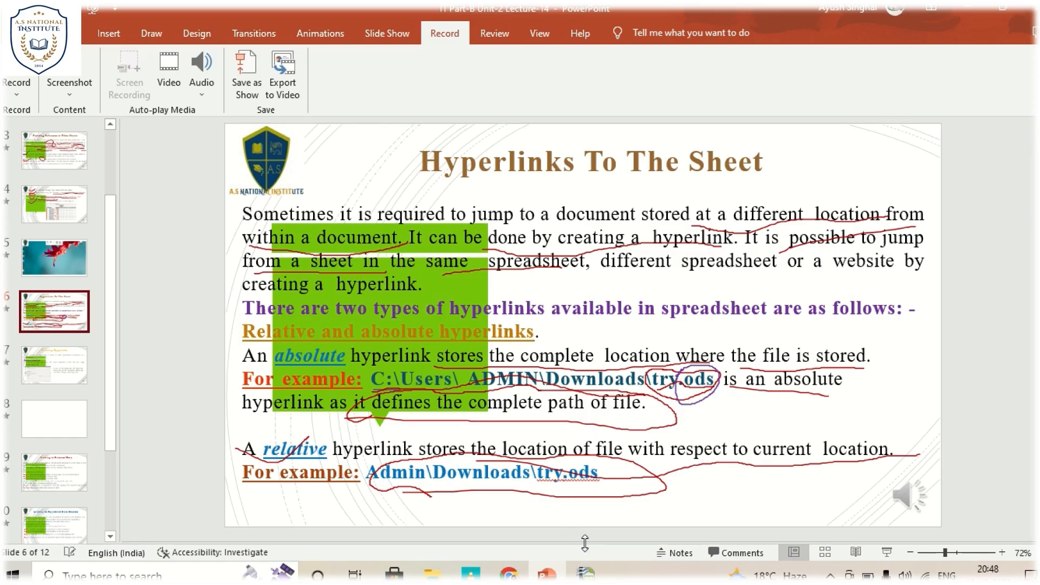
pyautogui.click(585, 573)
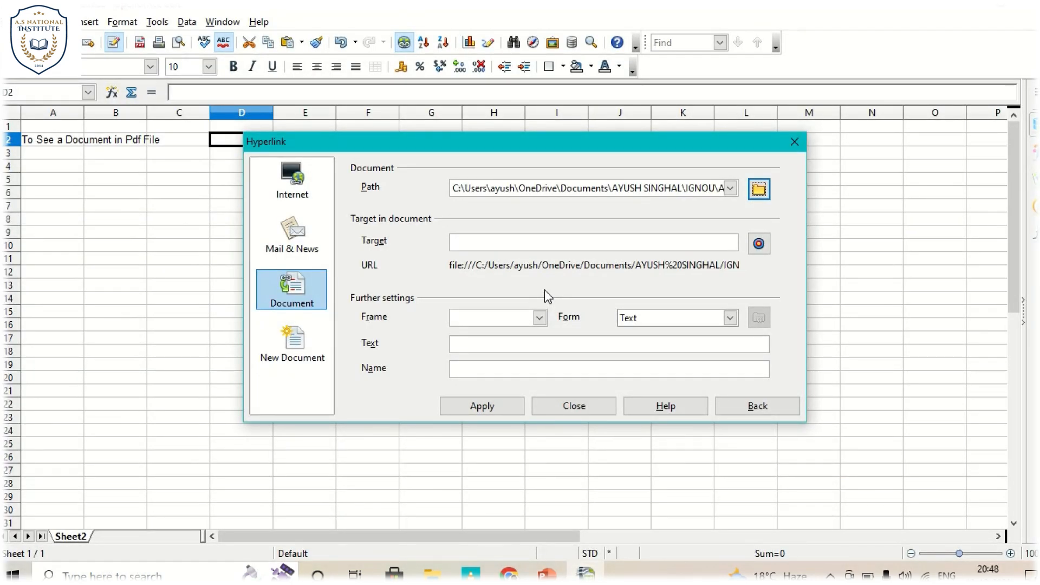
# - Try to apply Bookmarks as the hyperlink's target in the document
pyautogui.click(675, 242)
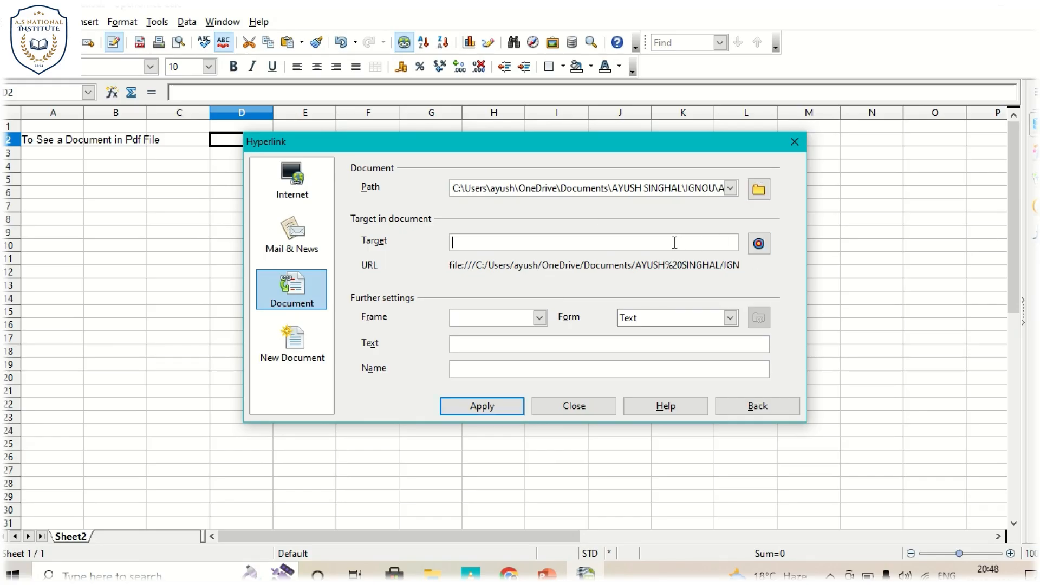
pyautogui.click(760, 245)
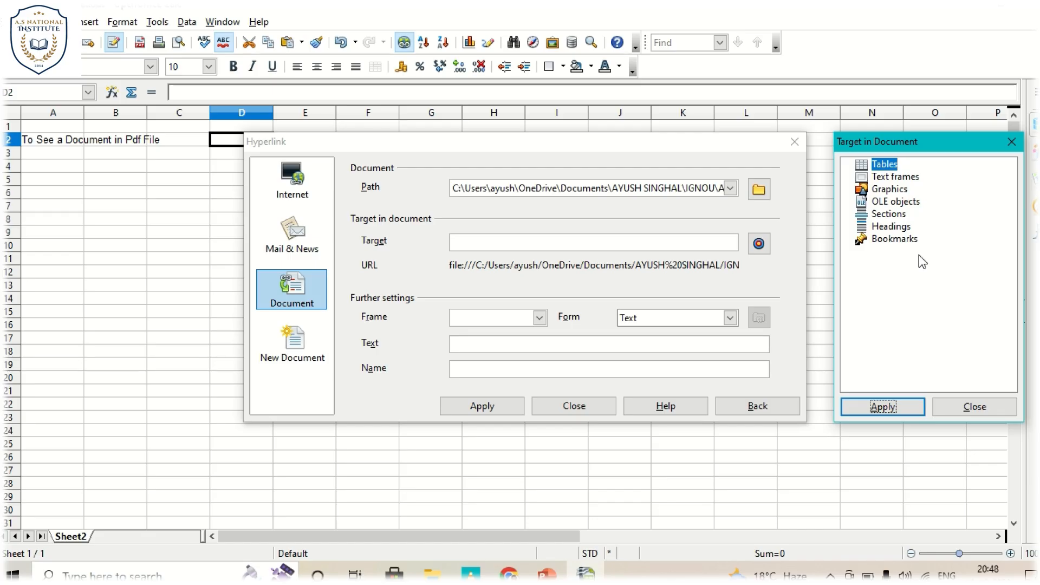
pyautogui.click(894, 242)
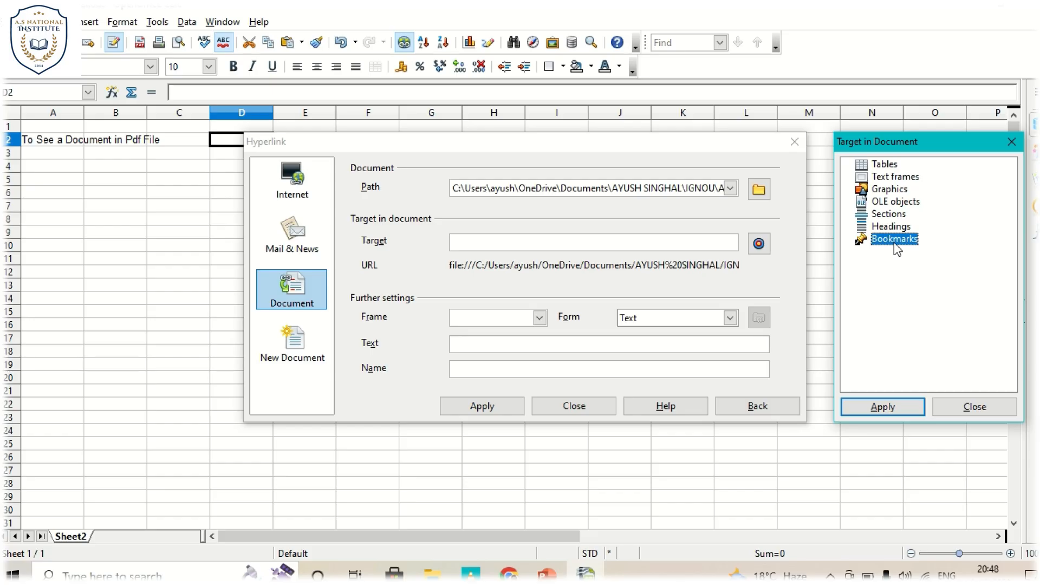
pyautogui.click(887, 416)
pyautogui.click(968, 409)
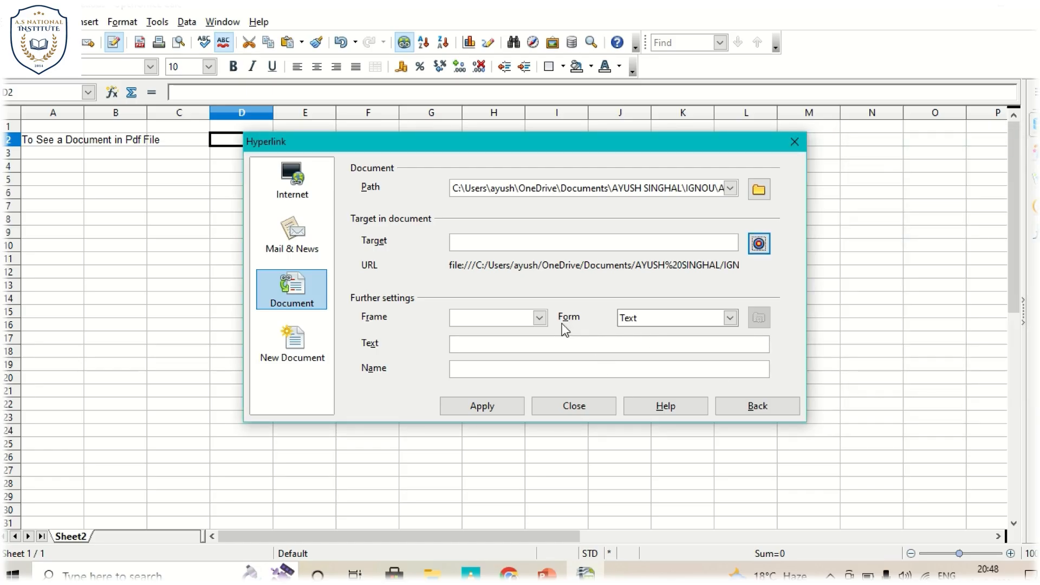
# - Check which Frame and Form options are available for the hyperlink
pyautogui.click(549, 349)
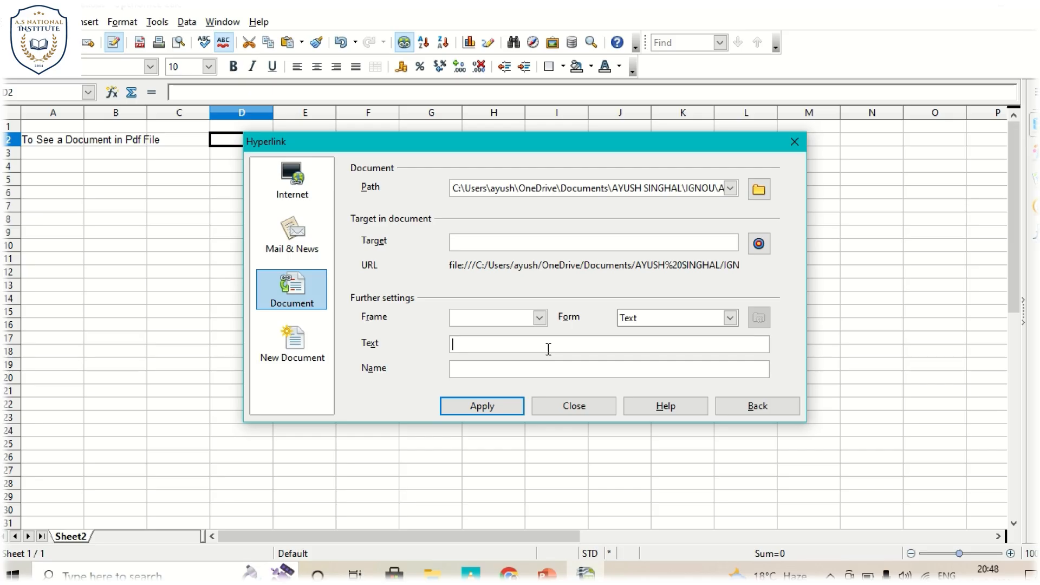
pyautogui.click(540, 319)
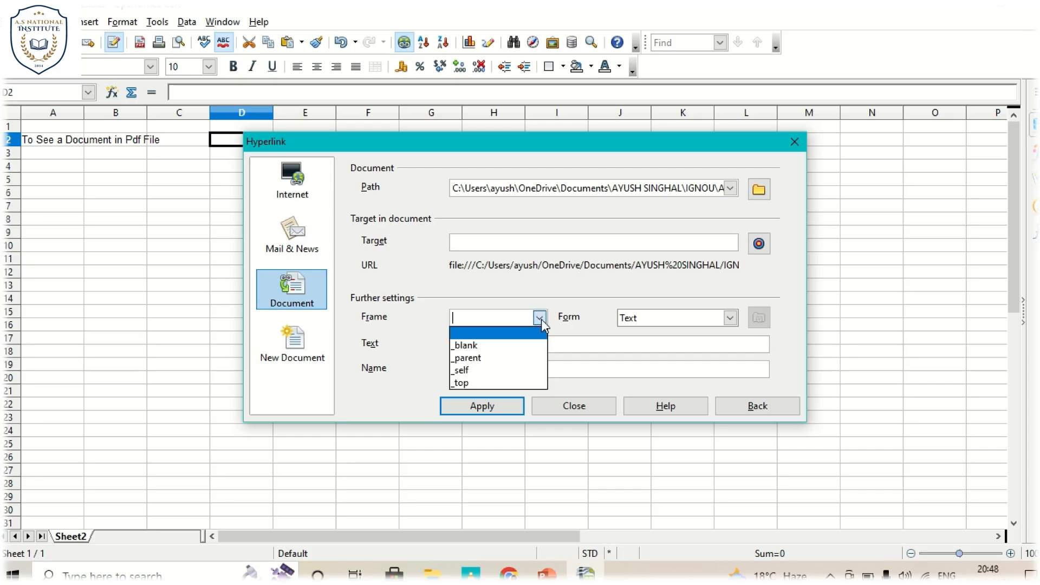
pyautogui.click(732, 319)
pyautogui.click(732, 319)
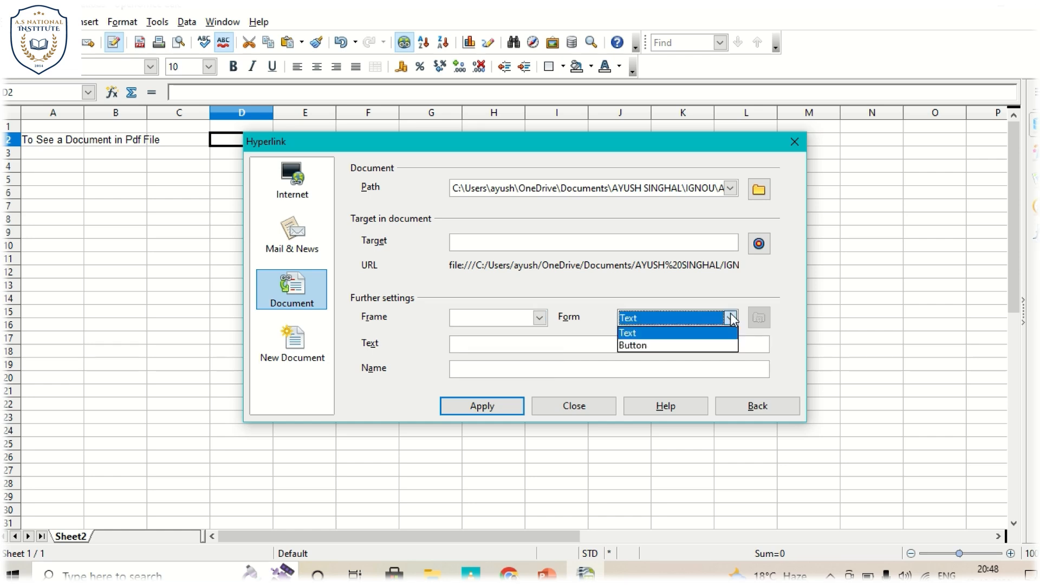
# - Give the hyperlink the display text "Click Here" and insert it in cell D2
pyautogui.click(596, 342)
pyautogui.click(598, 343)
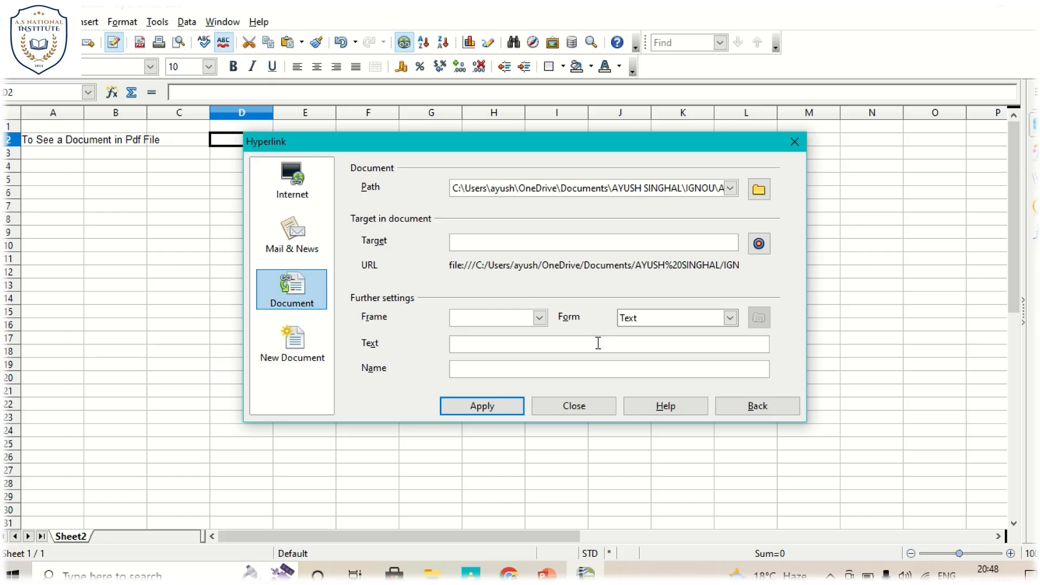
pyautogui.write('Click Here')
pyautogui.click(495, 412)
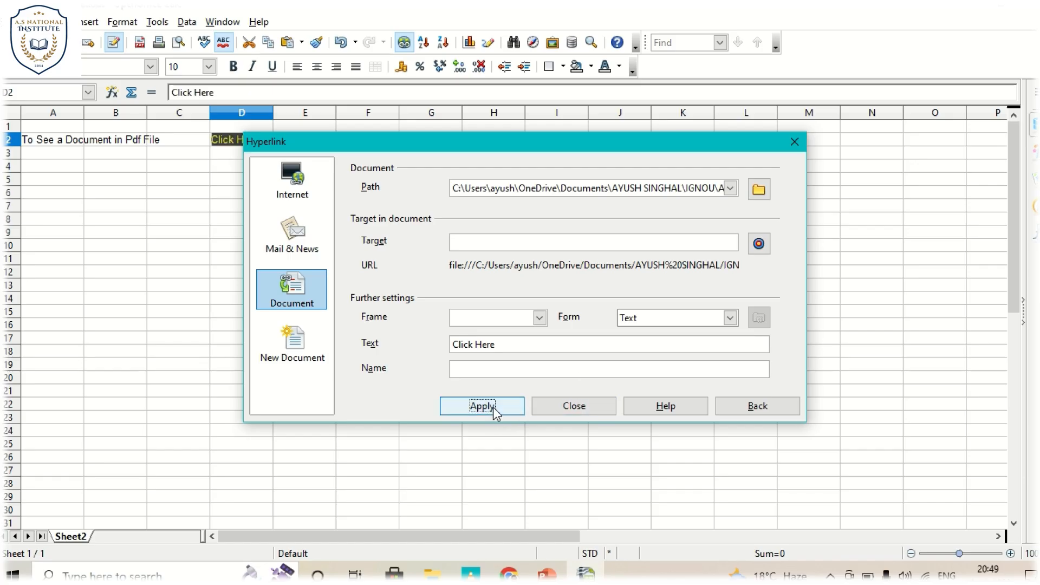
pyautogui.click(594, 415)
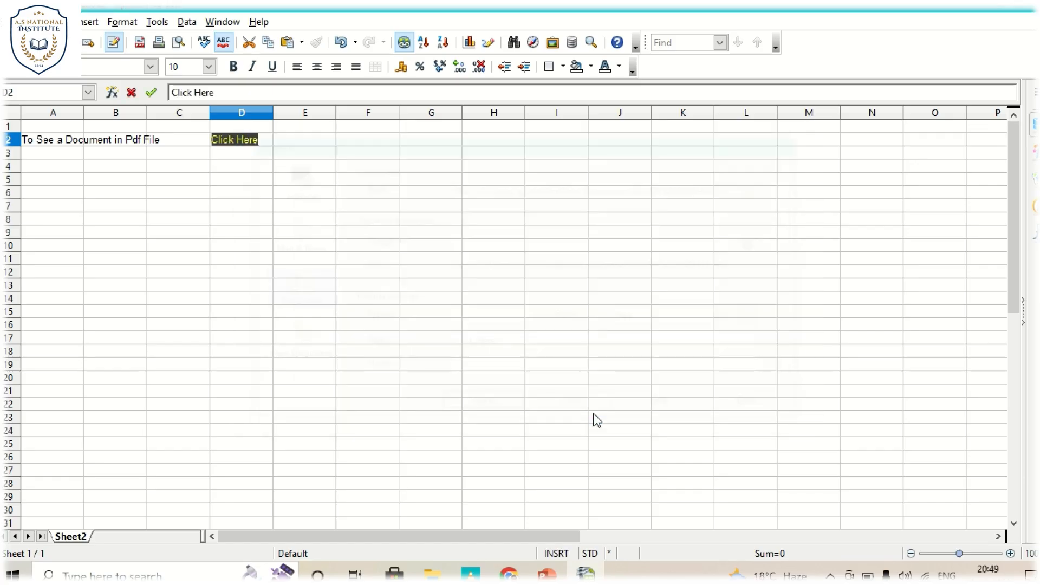
pyautogui.click(343, 261)
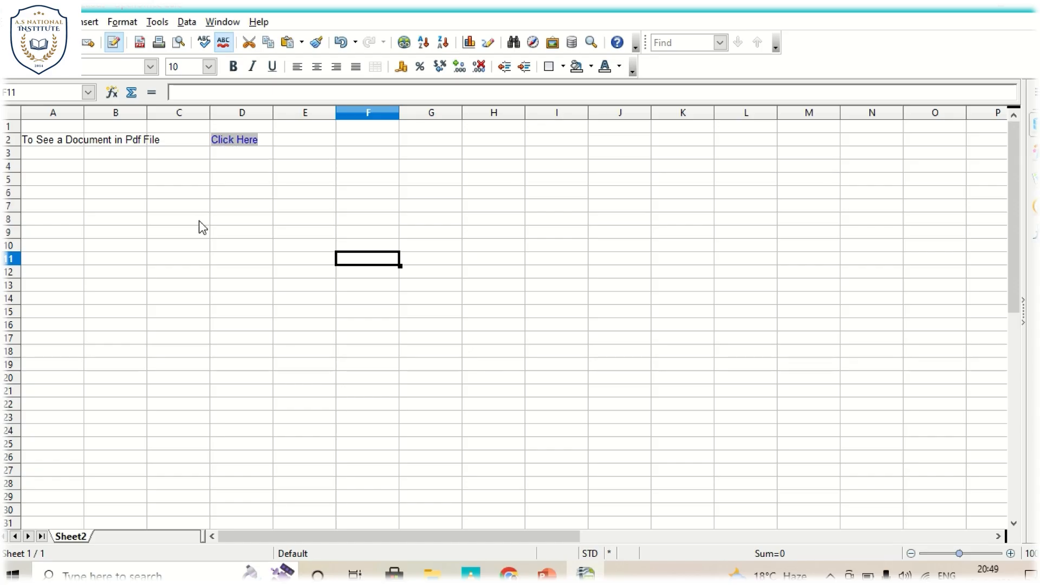
# - Test the Click Here link in D2 by viewing the linked PDF, and return to the spreadsheet
pyautogui.click(240, 142)
pyautogui.click(239, 139)
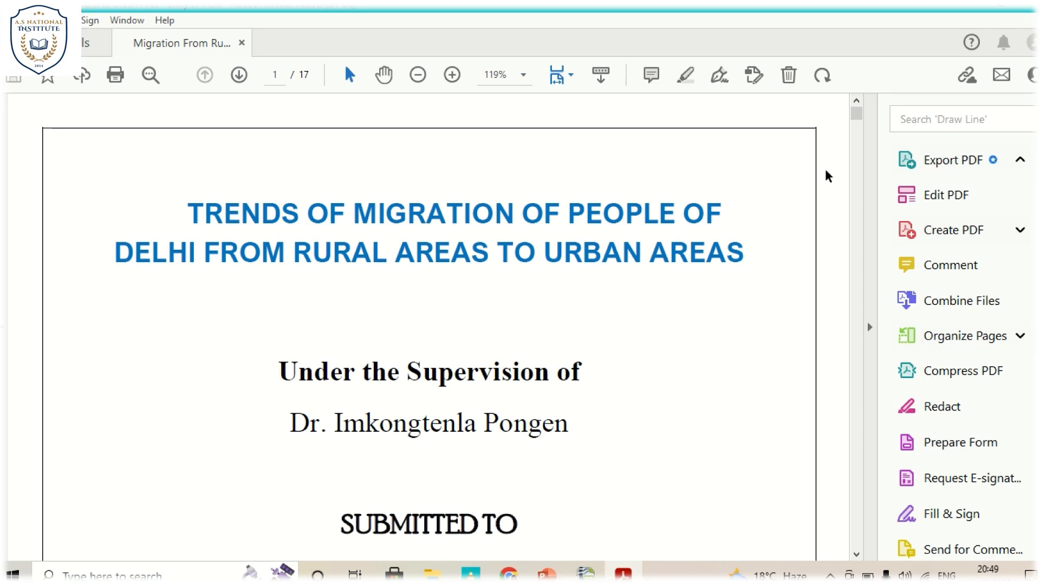
pyautogui.moveTo(862, 125)
pyautogui.mouseDown()
pyautogui.moveTo(860, 145)
pyautogui.moveTo(857, 110)
pyautogui.mouseUp()
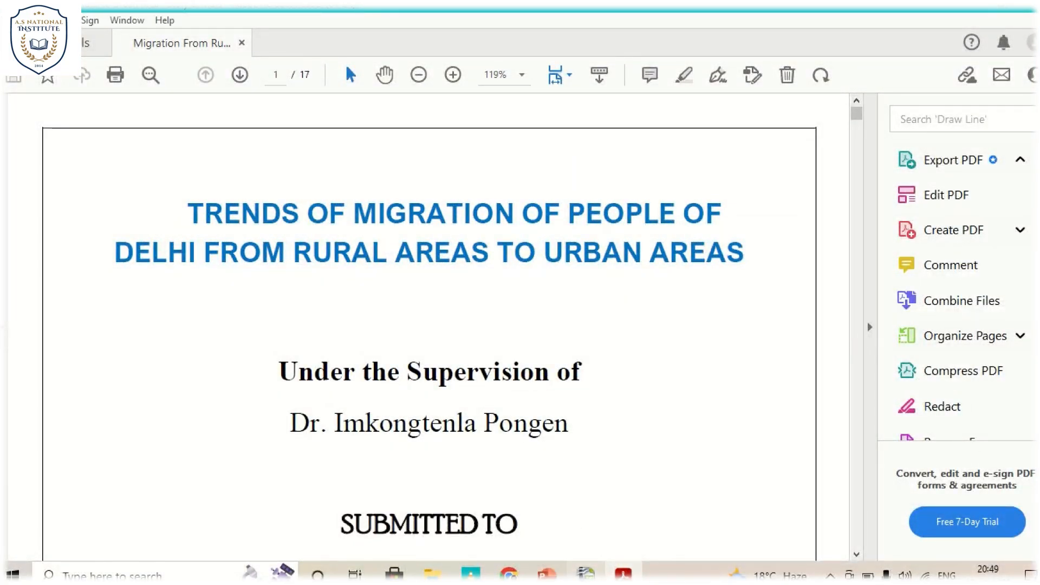
pyautogui.click(586, 573)
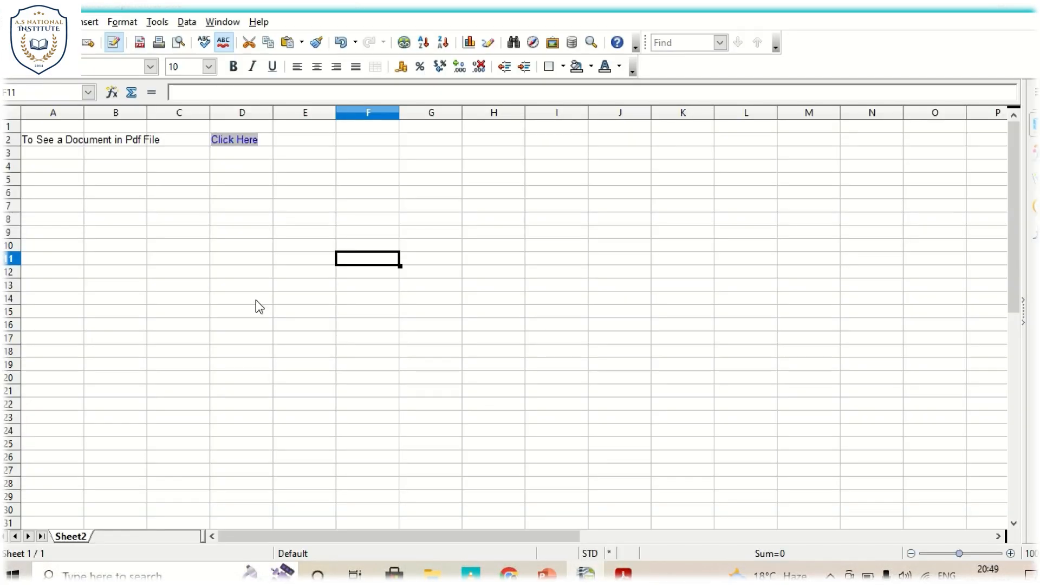
# - Enter the label "To See an image" in cell A4
pyautogui.click(50, 169)
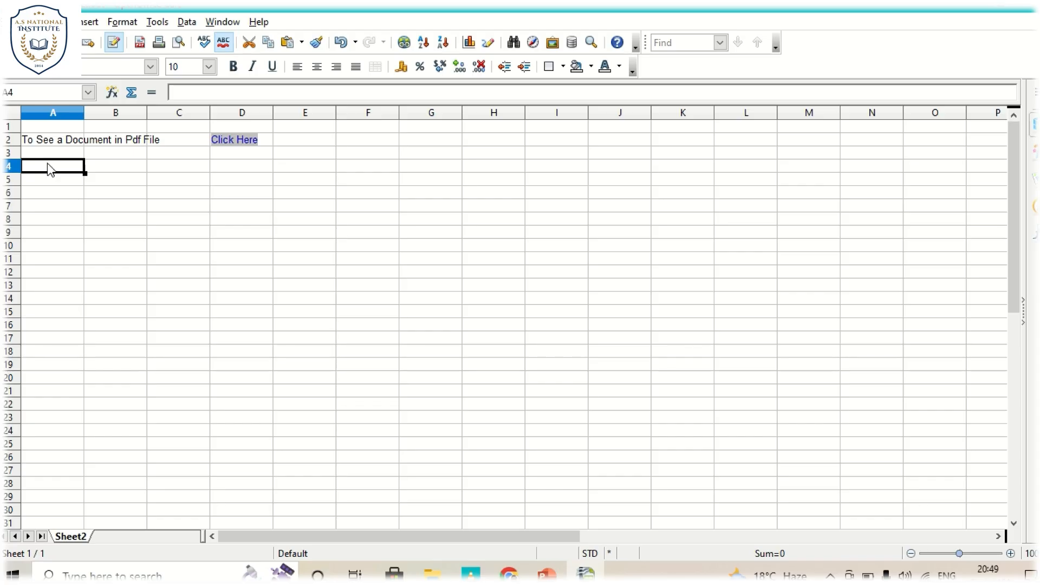
pyautogui.write('To ')
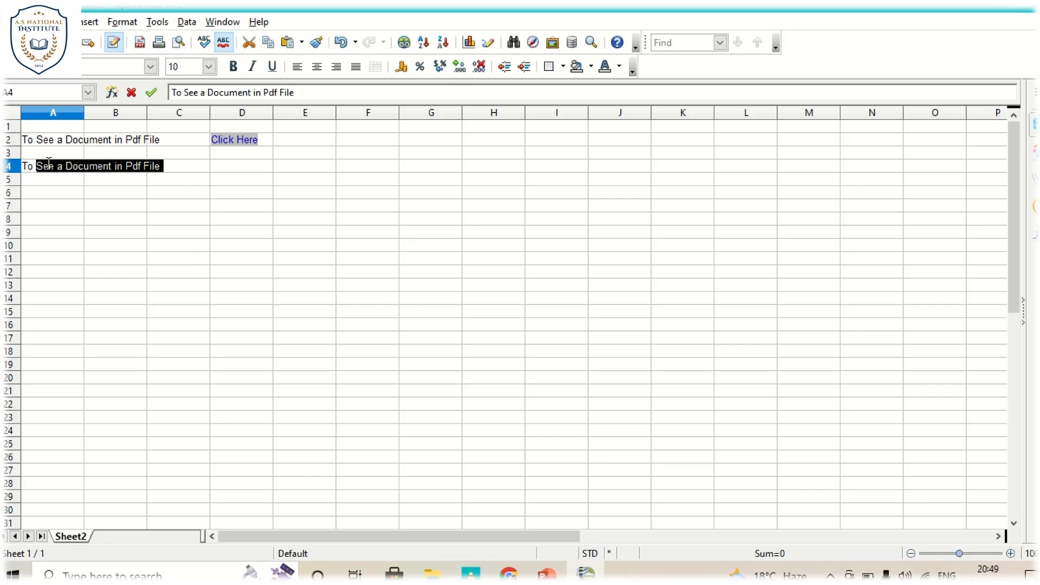
pyautogui.write('See Aa')
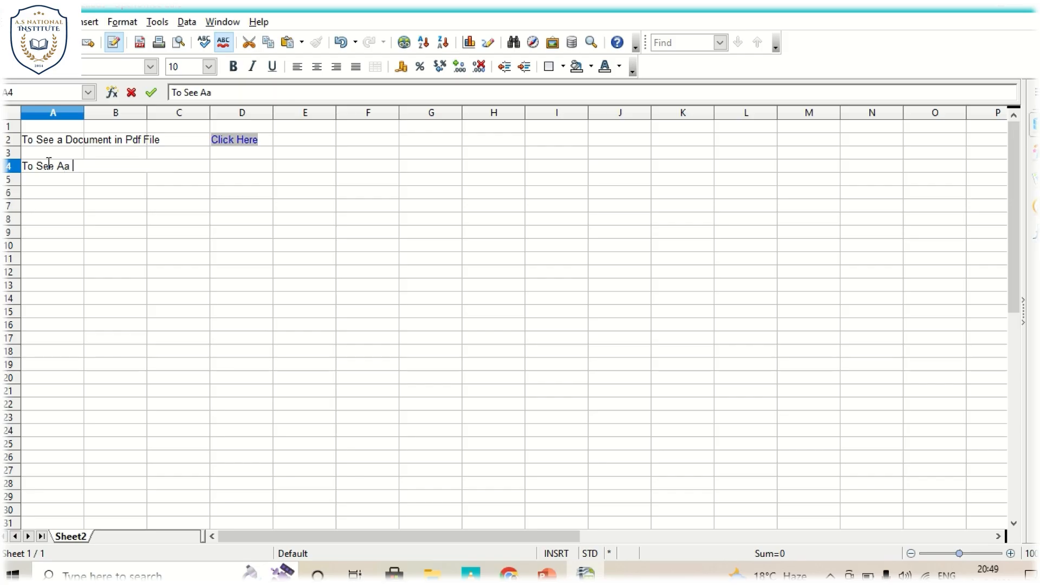
pyautogui.write('n image')
pyautogui.press('BackSpace')
pyautogui.press('BackSpace')
pyautogui.press('BackSpace')
pyautogui.press('BackSpace')
pyautogui.press('BackSpace')
pyautogui.press('BackSpace')
pyautogui.press('BackSpace')
pyautogui.press('BackSpace')
pyautogui.press('BackSpace')
pyautogui.write('an image')
pyautogui.press('Tab')
pyautogui.press('Tab')
pyautogui.press('Tab')
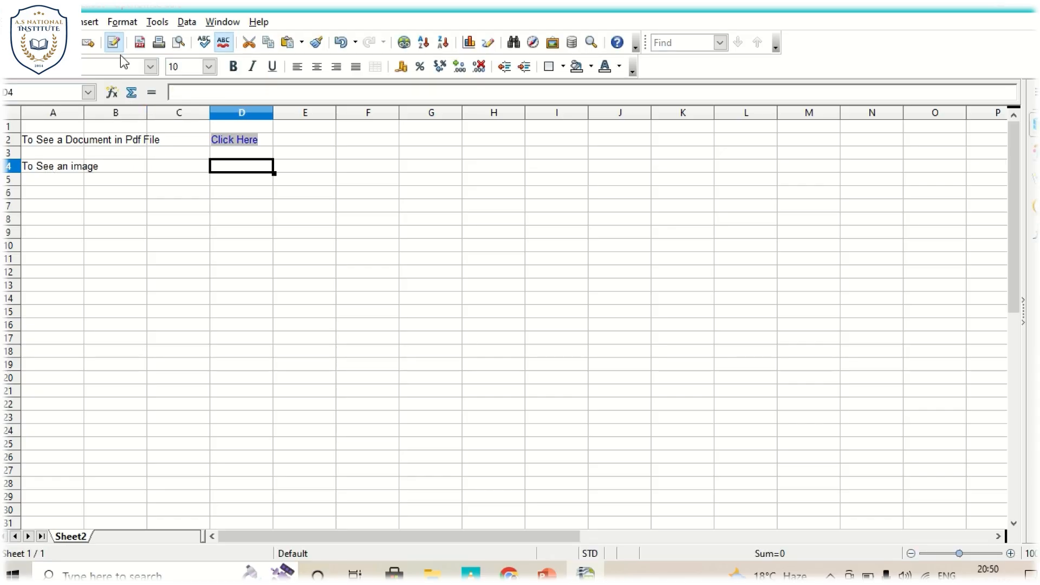
# - Start a document hyperlink in cell D4 and choose the Sign image file as its path
pyautogui.click(91, 21)
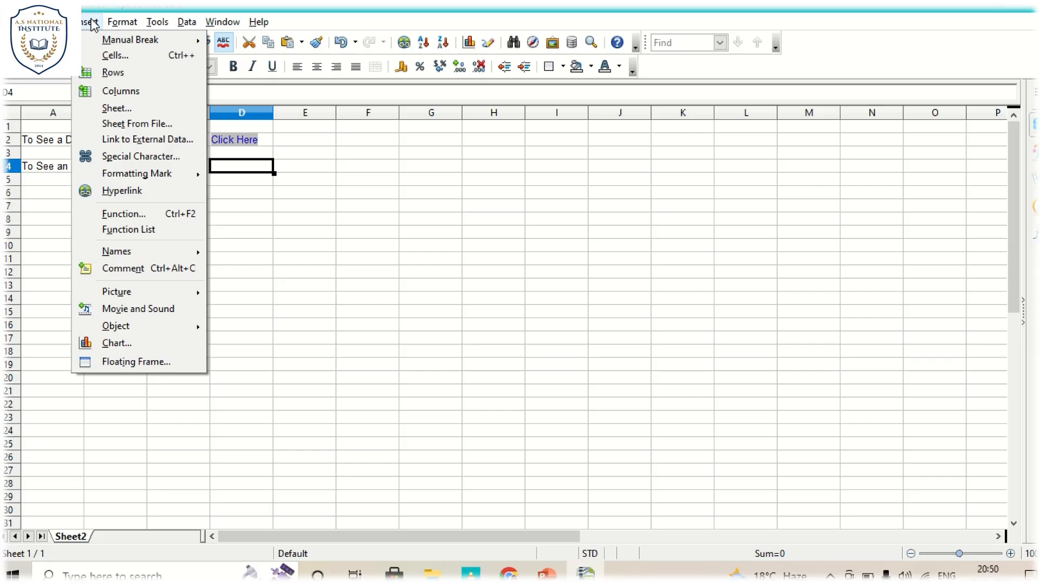
pyautogui.click(119, 193)
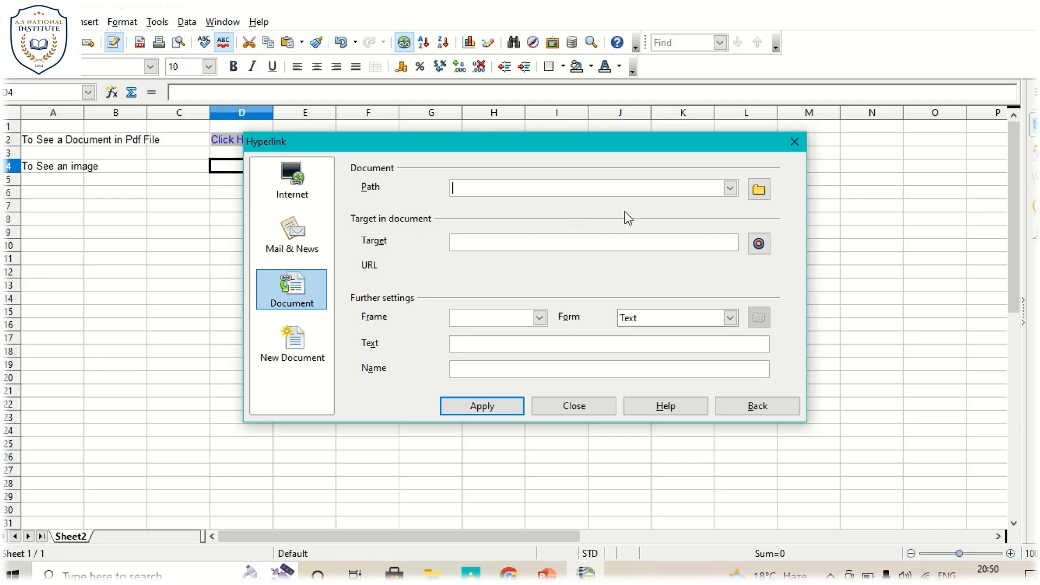
pyautogui.click(762, 194)
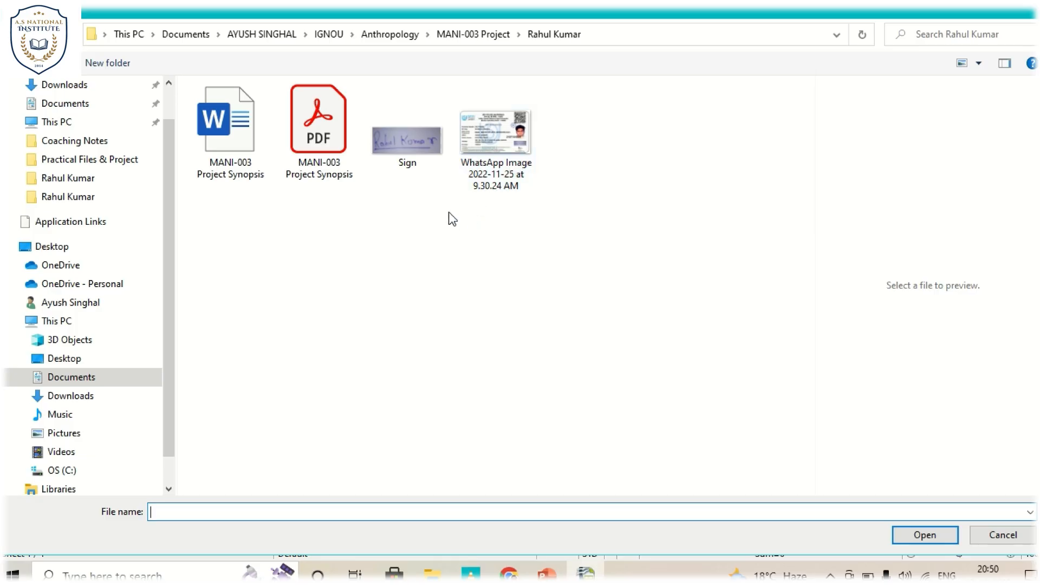
pyautogui.click(410, 138)
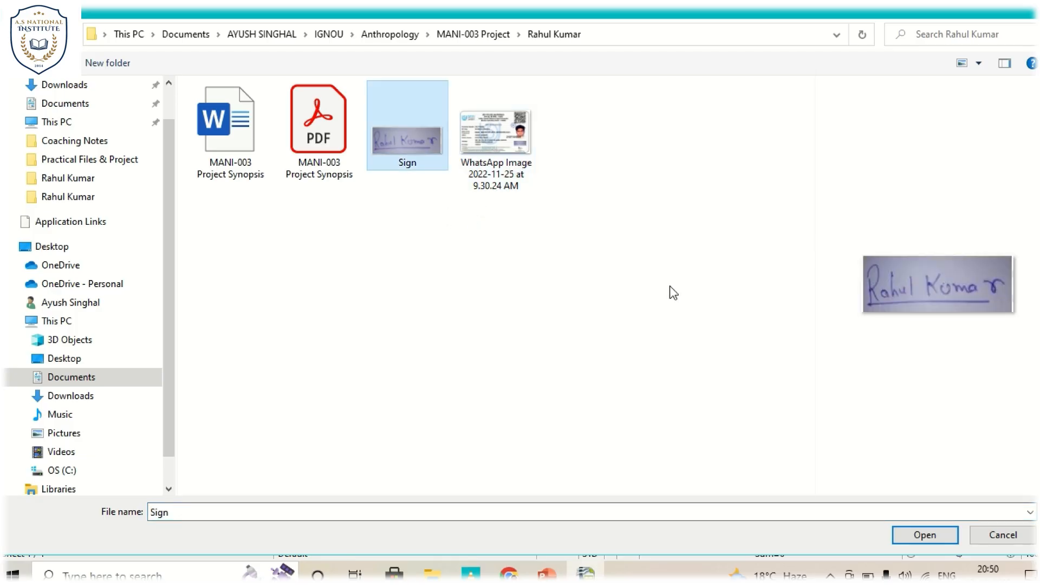
pyautogui.click(927, 536)
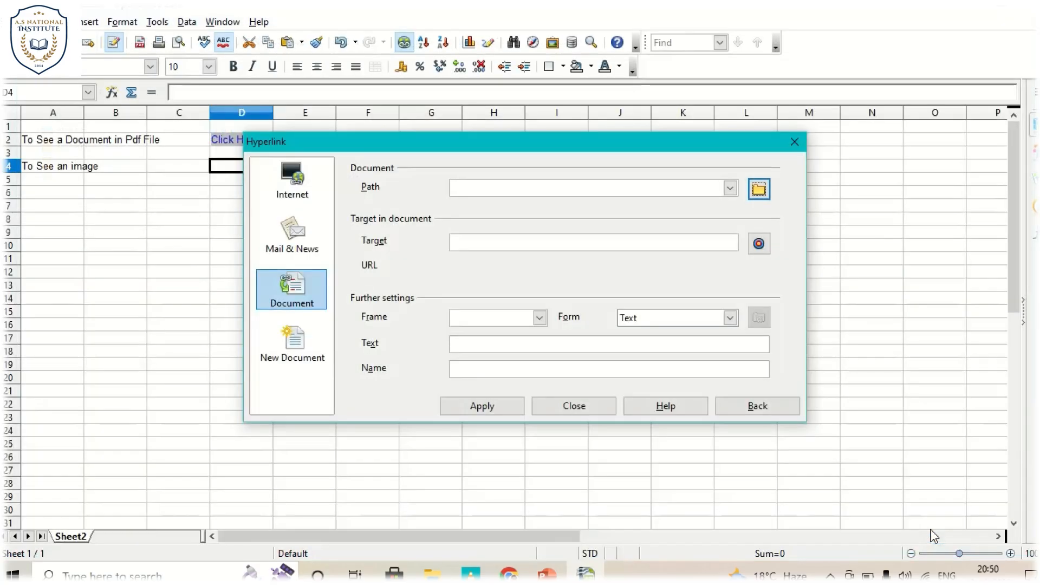
# - Give the image hyperlink the display text "View" and insert it in cell D4
pyautogui.click(522, 347)
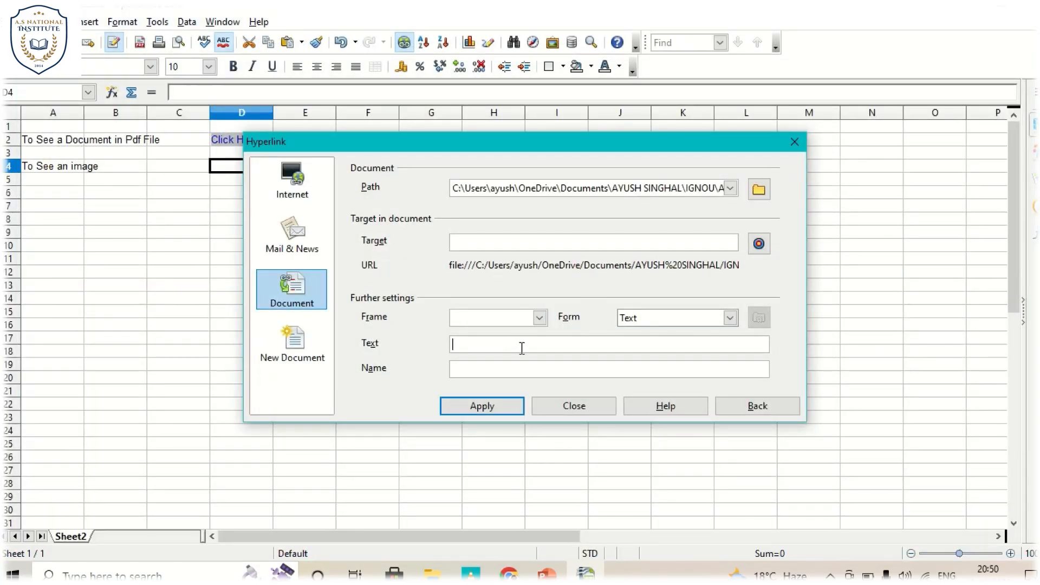
pyautogui.write('View')
pyautogui.click(483, 415)
pyautogui.click(567, 404)
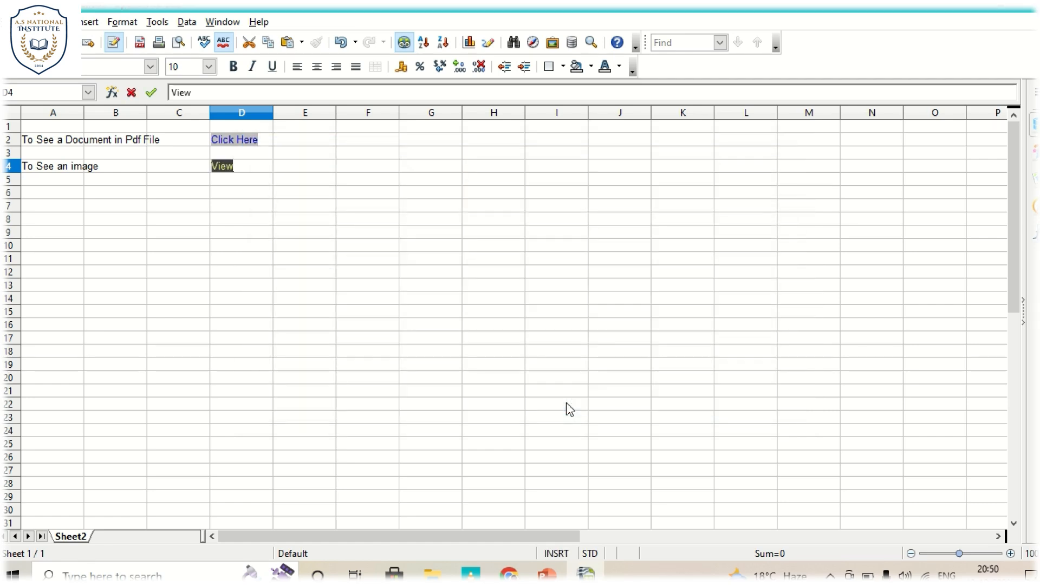
# - Test the View link in D4 by viewing the linked image, and return to the spreadsheet
pyautogui.click(255, 197)
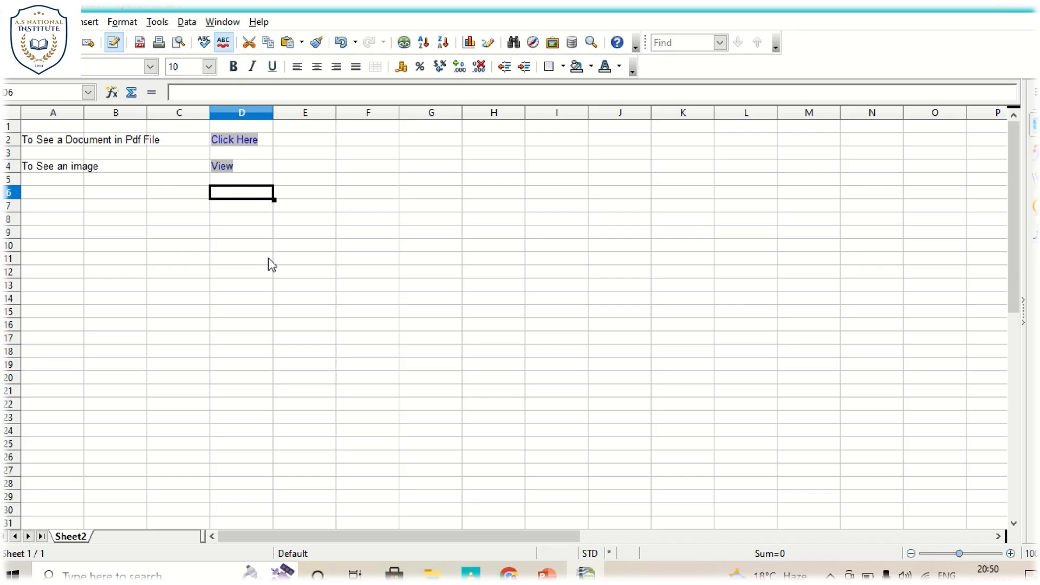
pyautogui.keyDown('ctrl'); pyautogui.click(220, 164); pyautogui.keyUp('ctrl')
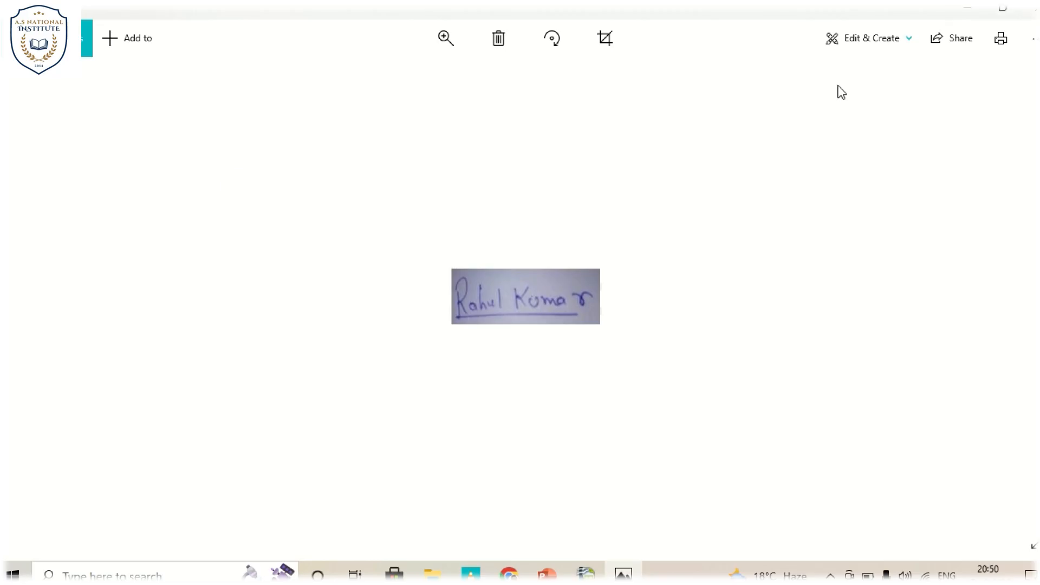
pyautogui.click(1023, 9)
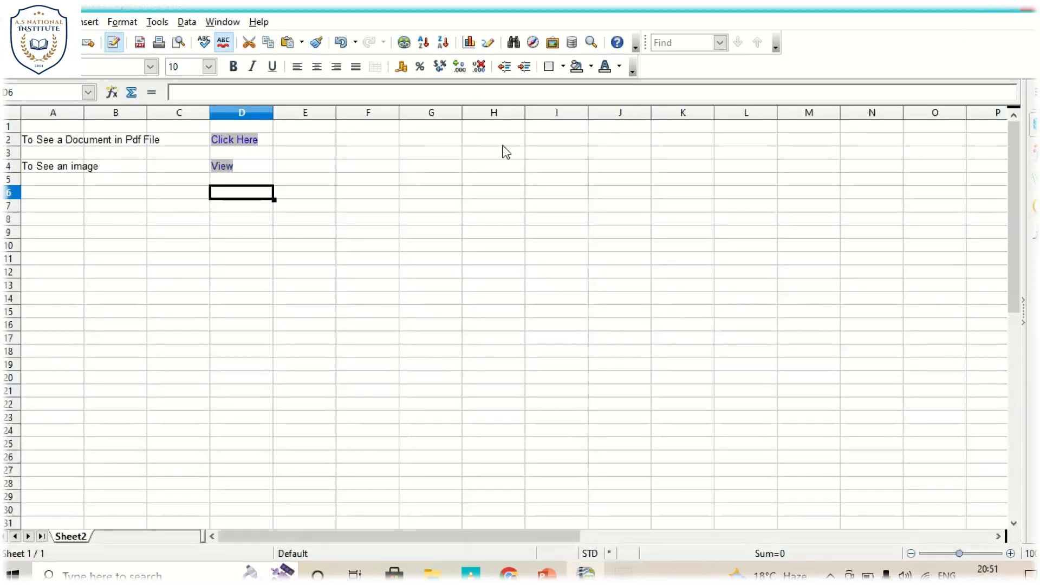
# - Enter the label "To visit Cbse Website" in cell A6 and select cell D6 for its link
pyautogui.click(74, 189)
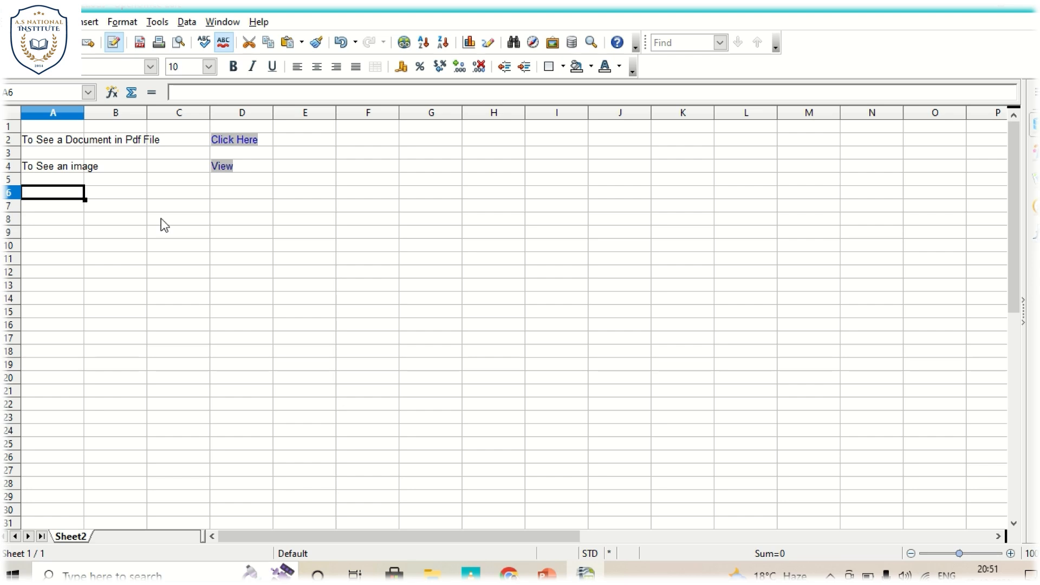
pyautogui.write('To visi')
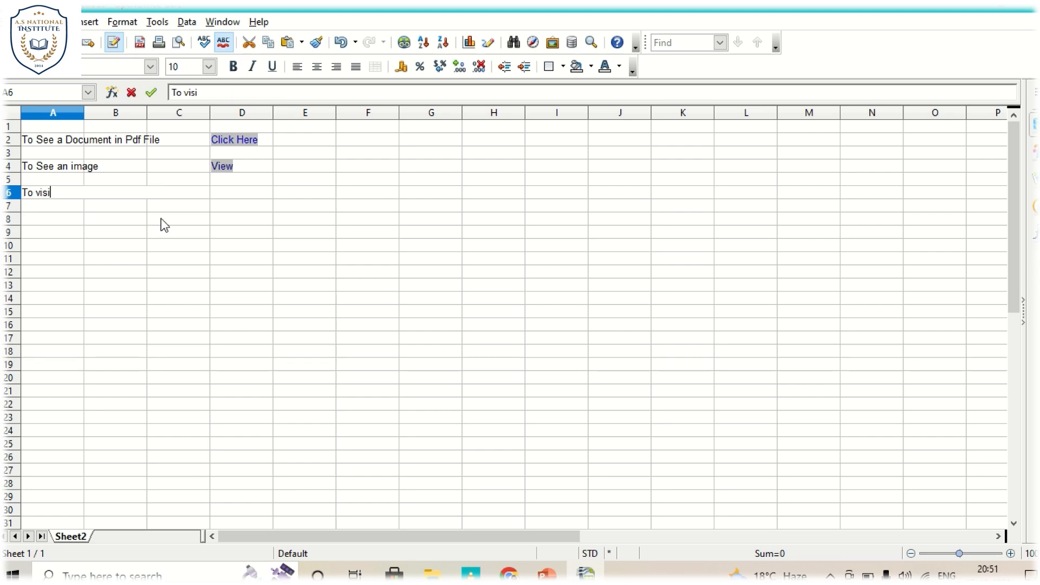
pyautogui.write('t Cbse ')
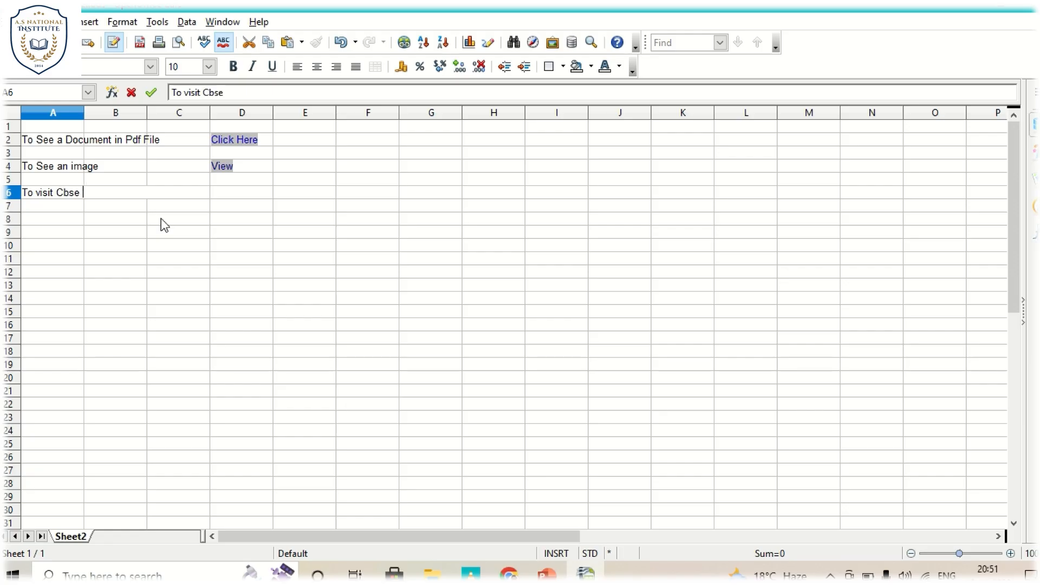
pyautogui.write('Website')
pyautogui.press('Tab')
pyautogui.press('Tab')
pyautogui.press('Tab')
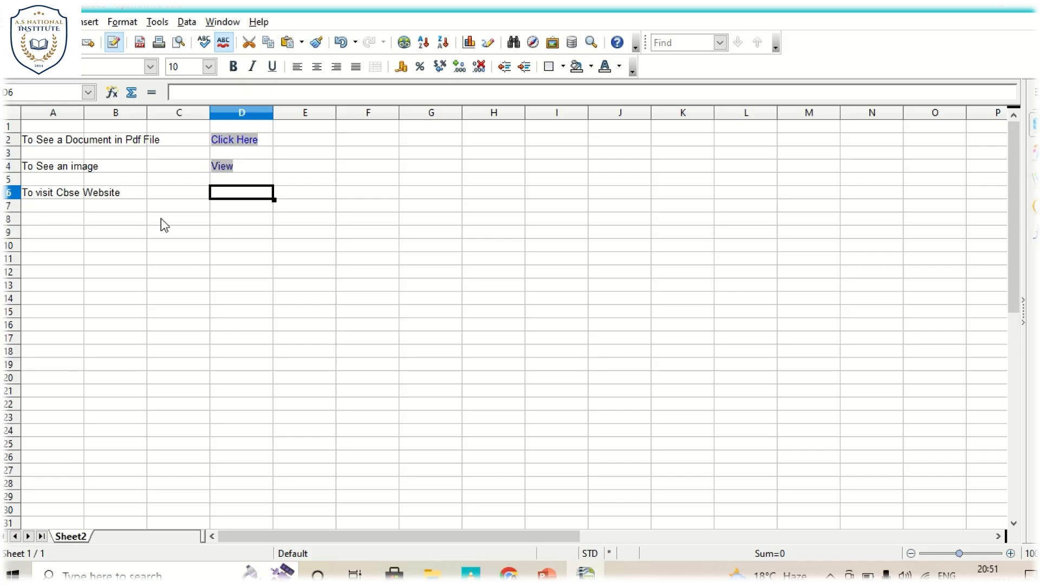
# - Switch to Chrome and open the CBSE website at cbse.nic.in
pyautogui.click(509, 574)
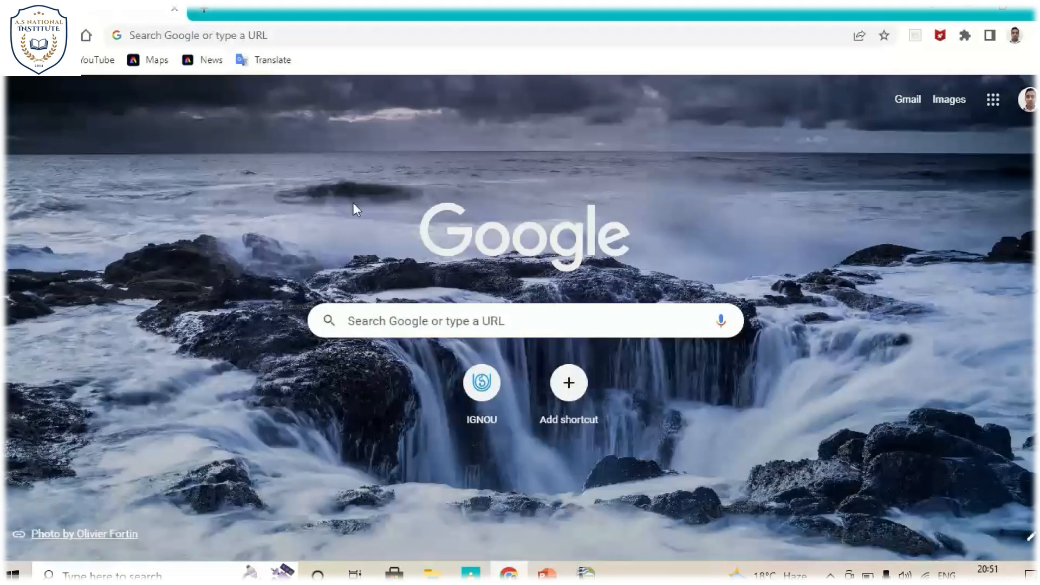
pyautogui.click(390, 37)
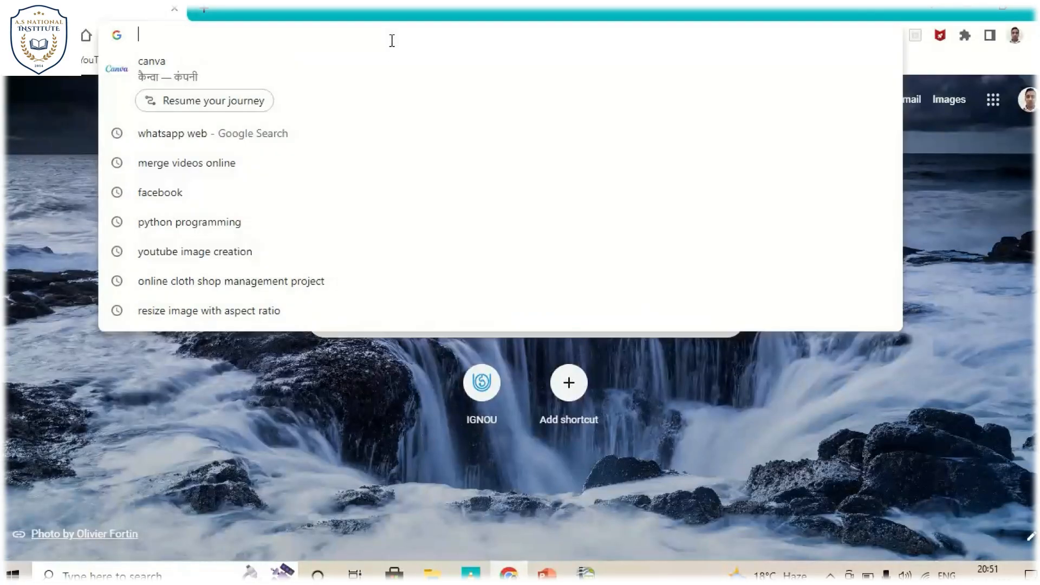
pyautogui.write('cbse.nic.in')
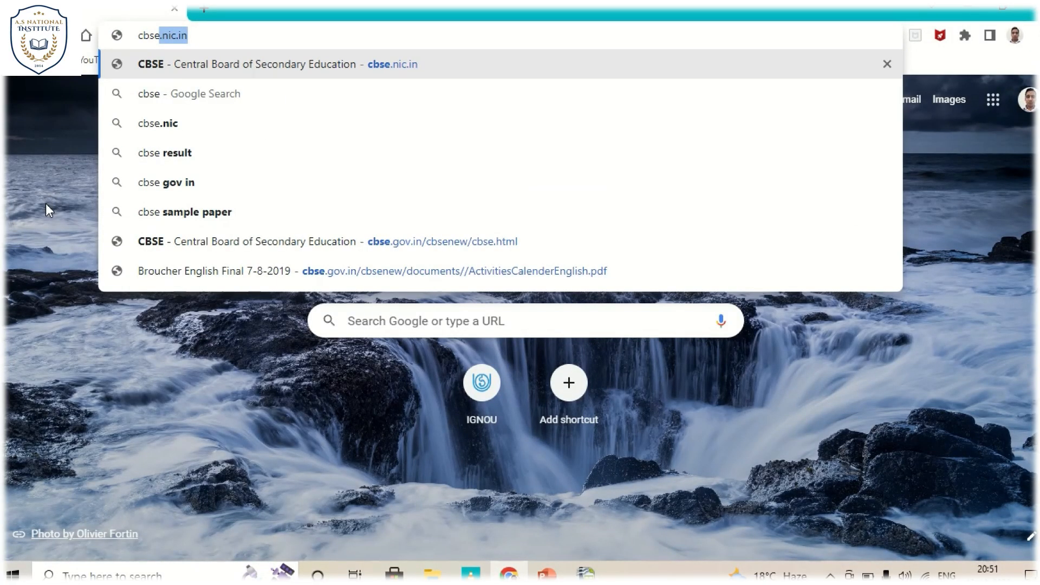
pyautogui.press('Return')
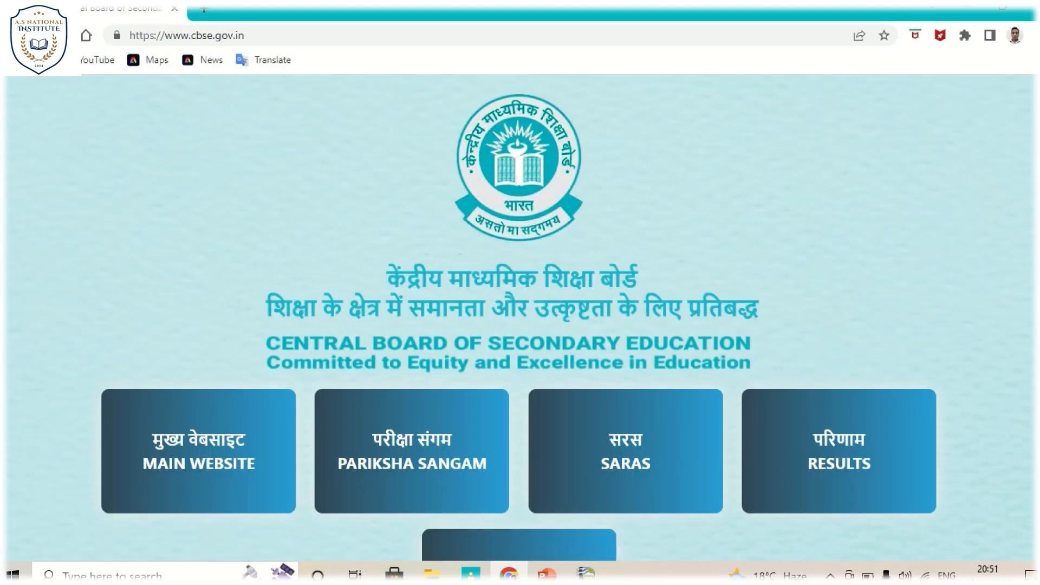
# - Open the Academic Website from the CBSE home page and copy its full web address
pyautogui.scroll(-4, 1022, 230)
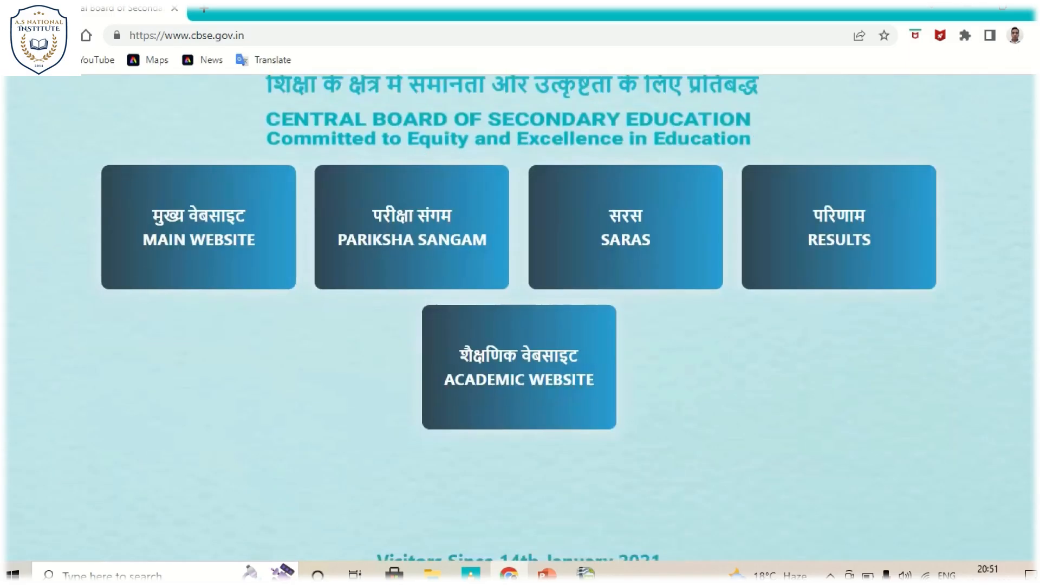
pyautogui.click(520, 379)
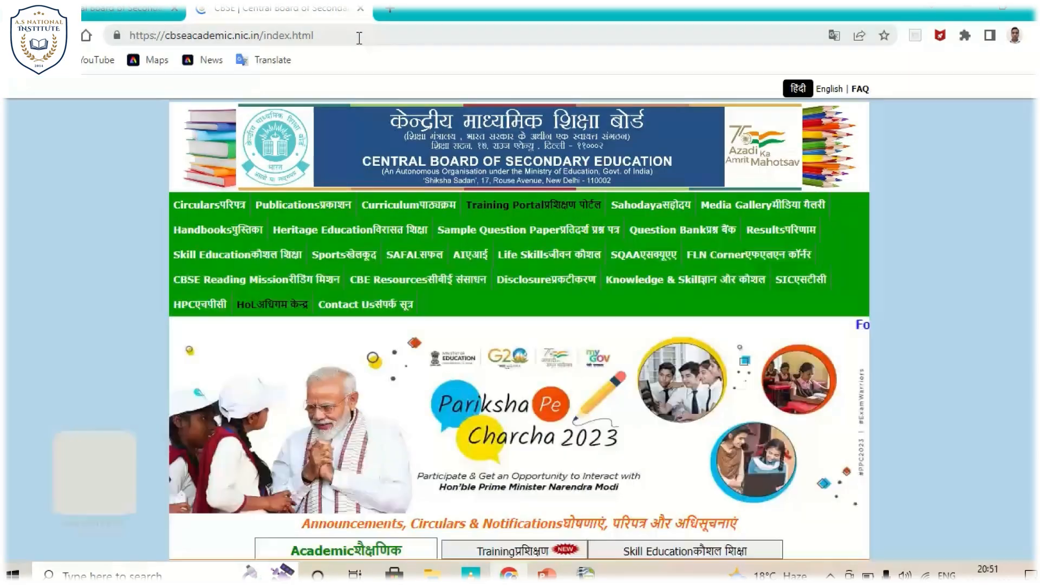
pyautogui.moveTo(358, 38); pyautogui.dragTo(119, 59)
pyautogui.hotkey('ctrl', 'c')
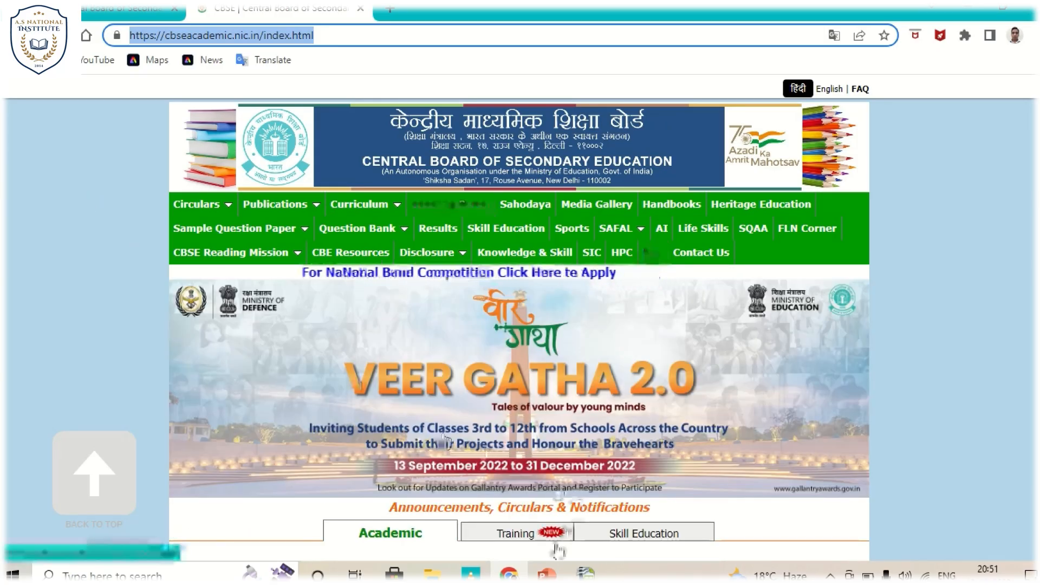
pyautogui.click(586, 574)
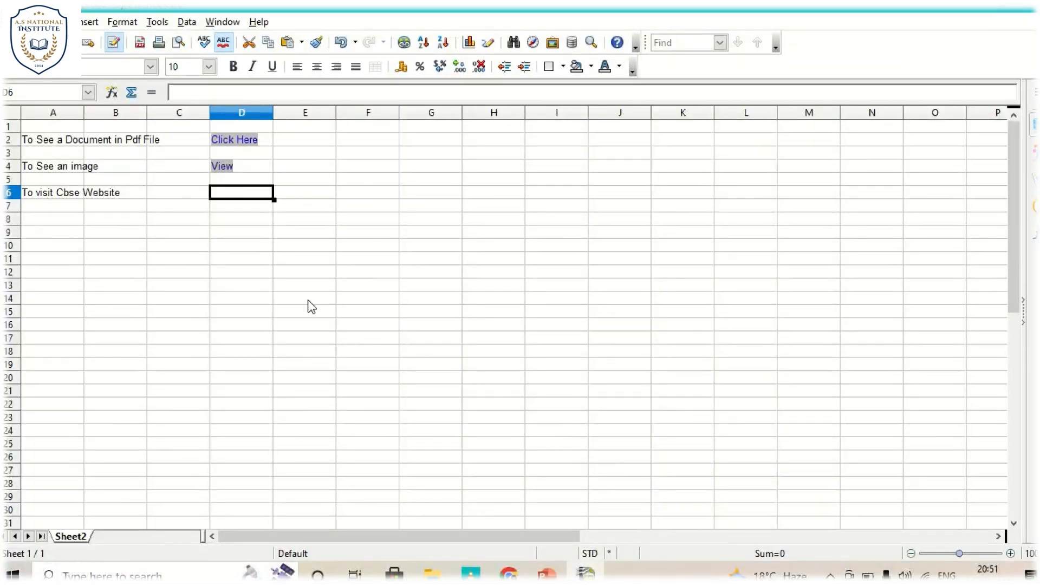
pyautogui.click(91, 23)
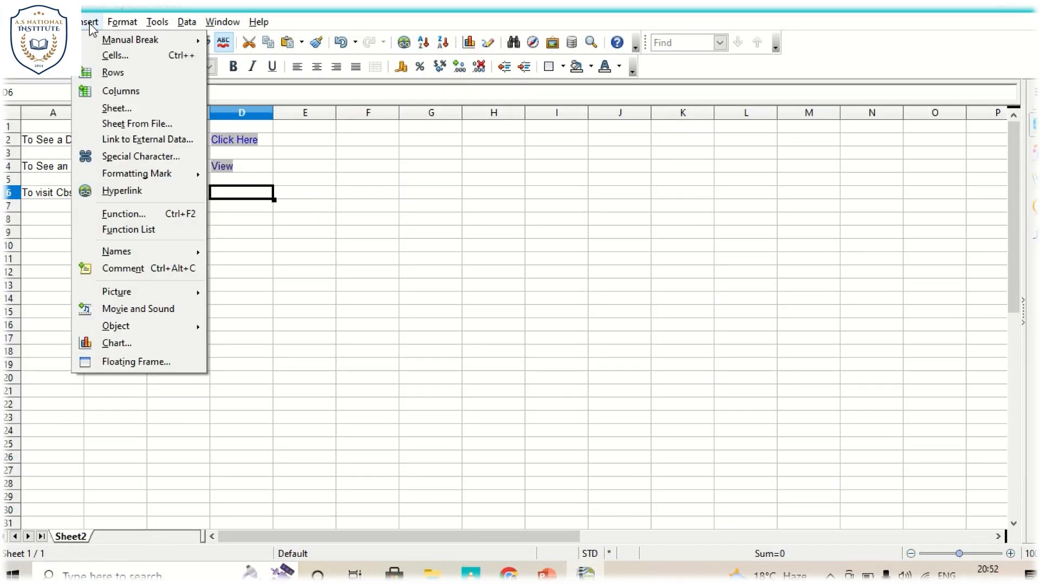
pyautogui.click(119, 190)
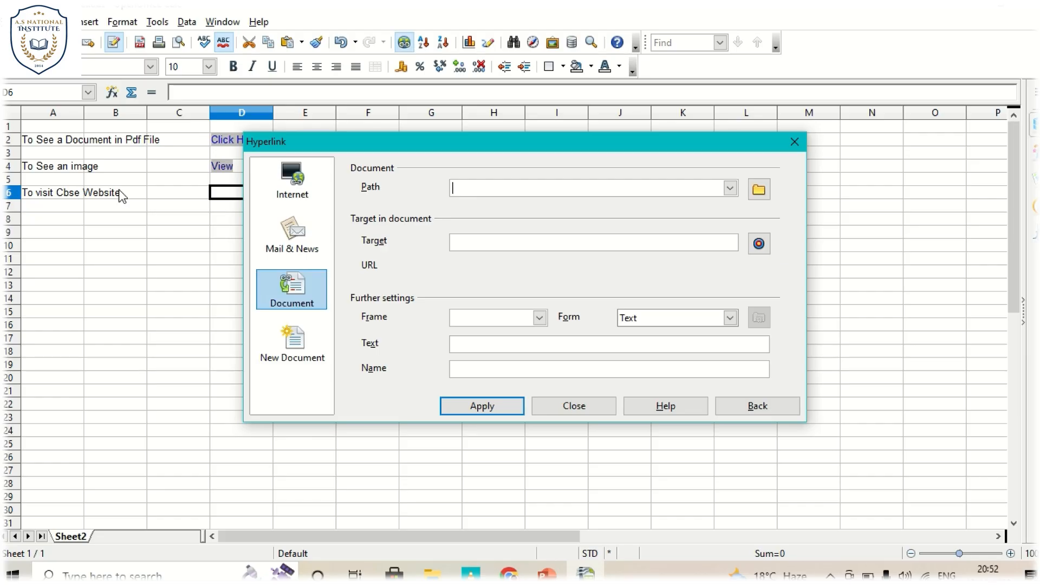
pyautogui.click(299, 197)
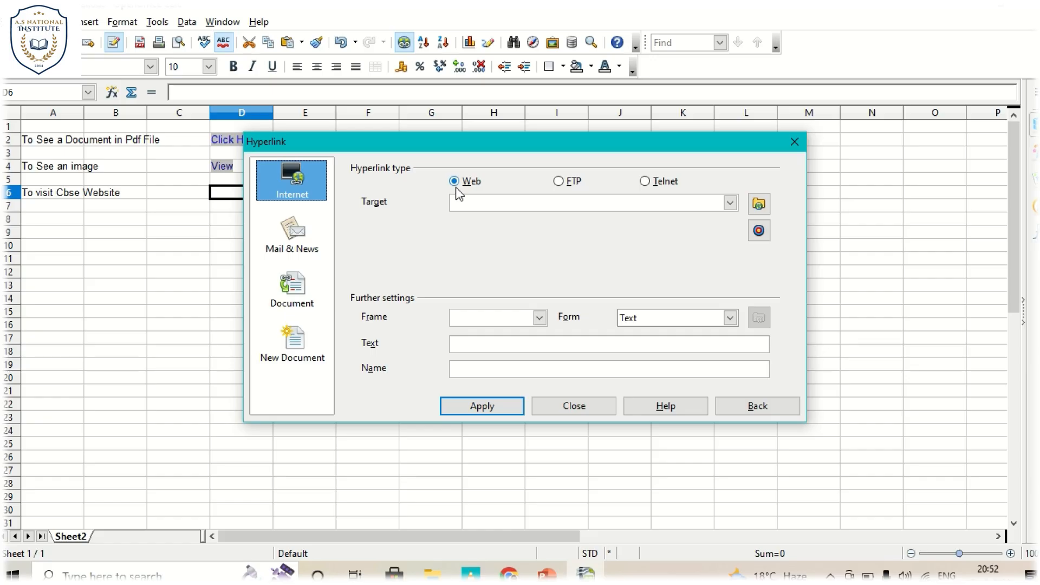
pyautogui.click(467, 201)
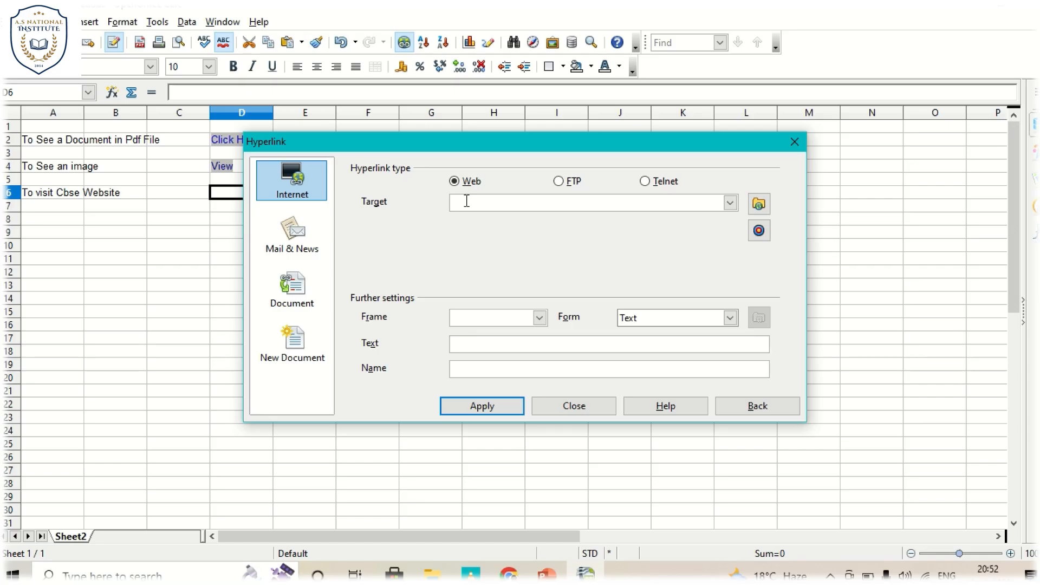
pyautogui.hotkey('ctrl', 'v')
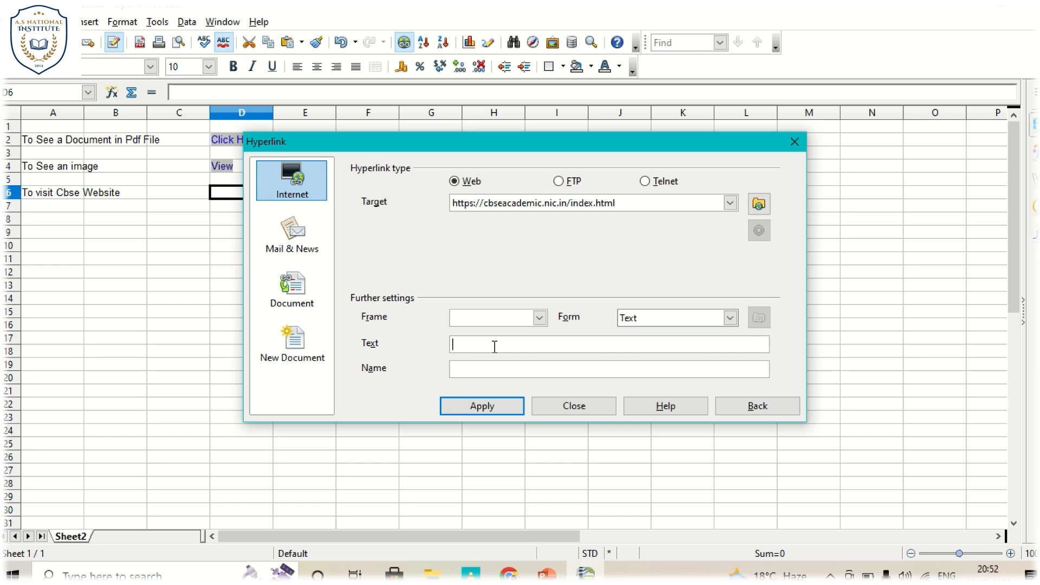
# - Give the web hyperlink the display text "Click Here" and insert it in cell D6
pyautogui.write('Click Here')
pyautogui.click(487, 407)
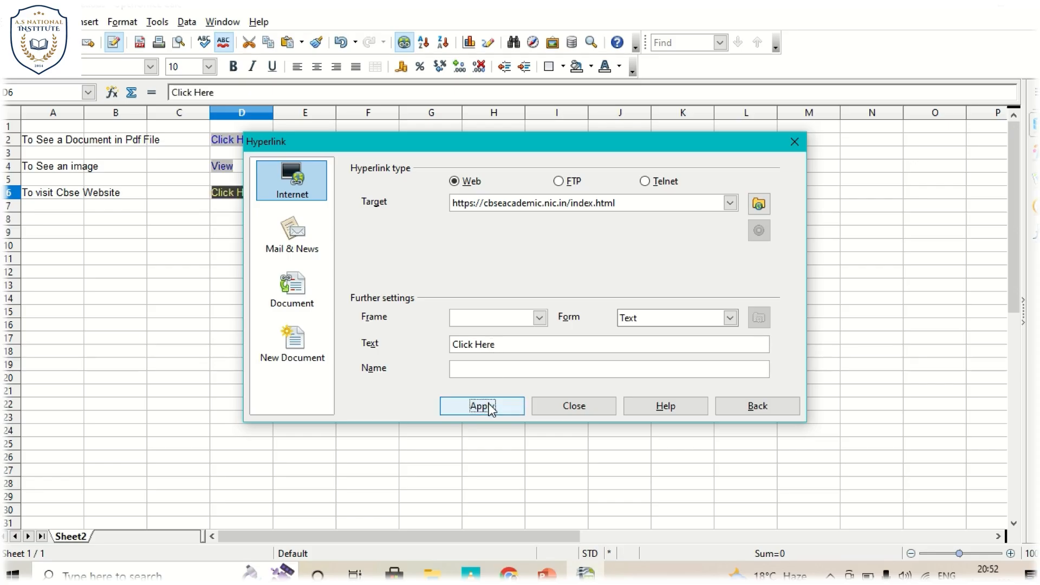
pyautogui.click(574, 407)
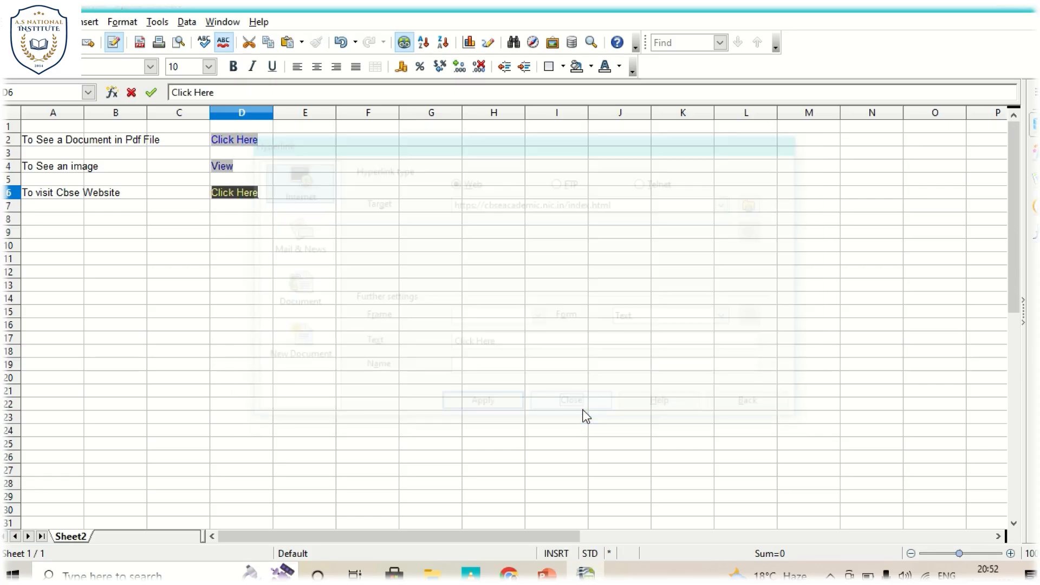
# - Test the Click Here link in D6 by opening the CBSE academic website
pyautogui.click(262, 239)
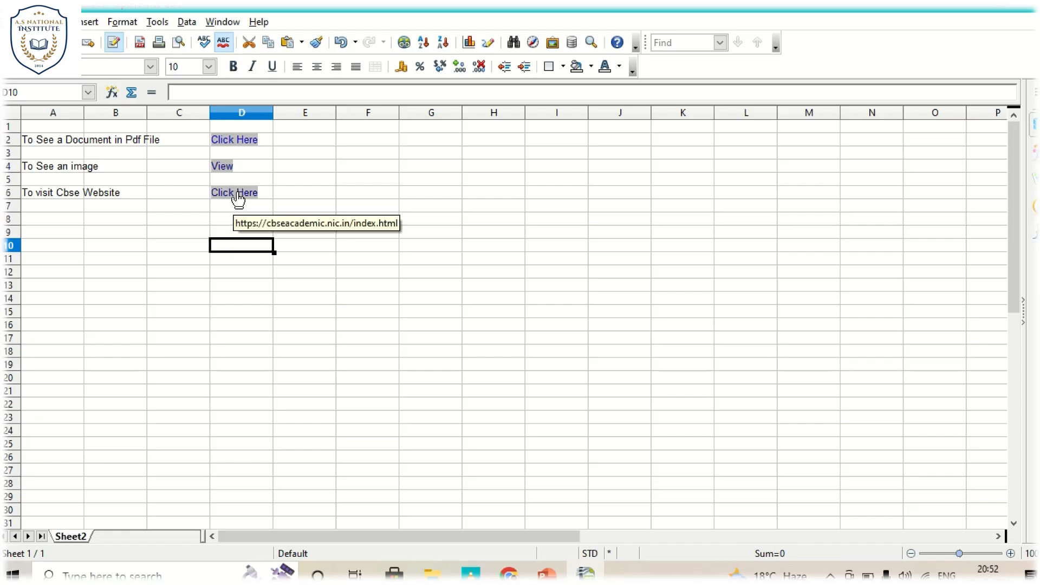
pyautogui.click(239, 195)
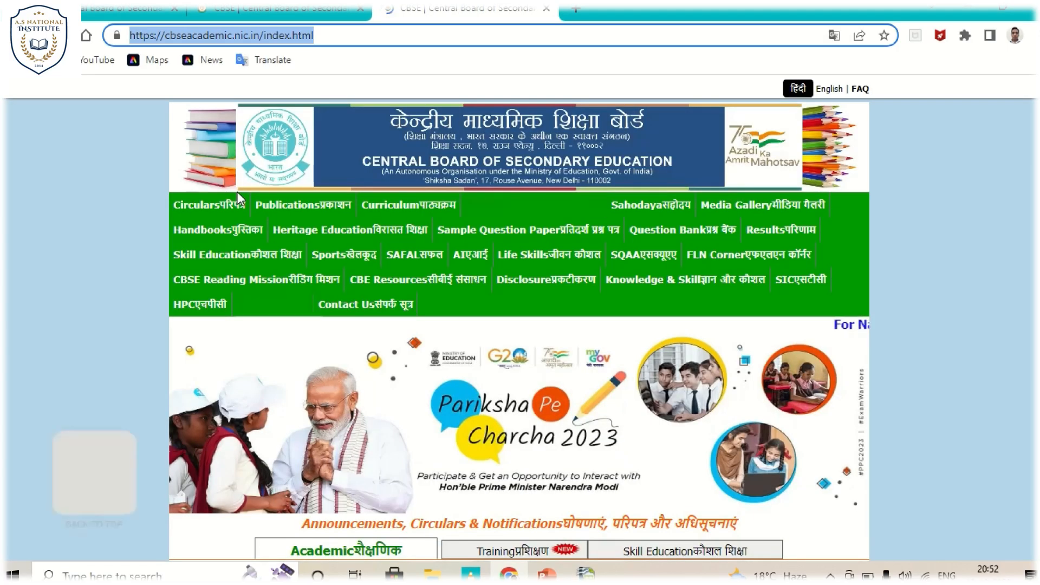
# - Close the open CBSE website tabs in the browser and switch back to the OpenOffice Calc spreadsheet
pyautogui.click(202, 235)
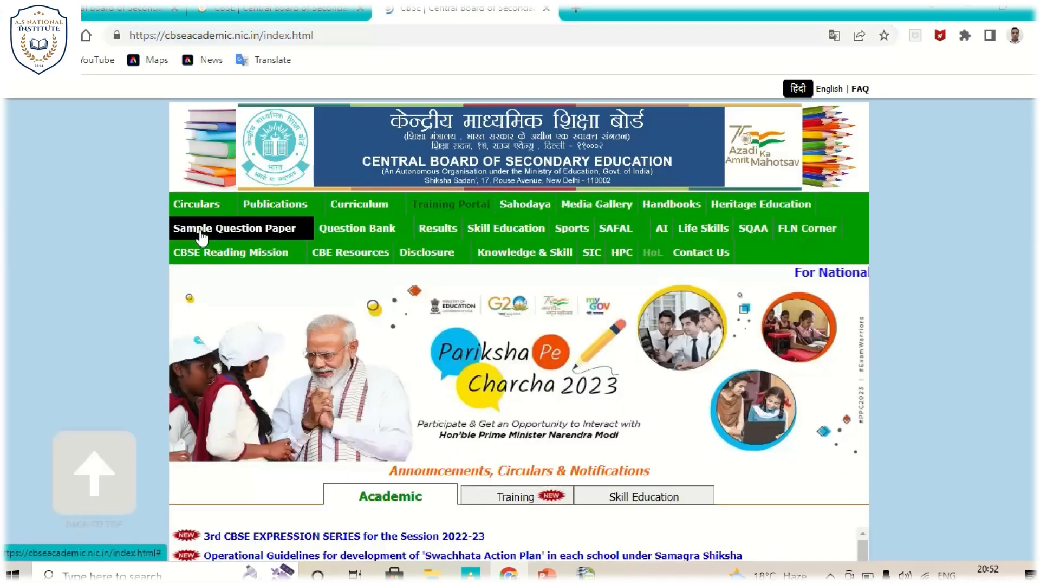
pyautogui.click(547, 9)
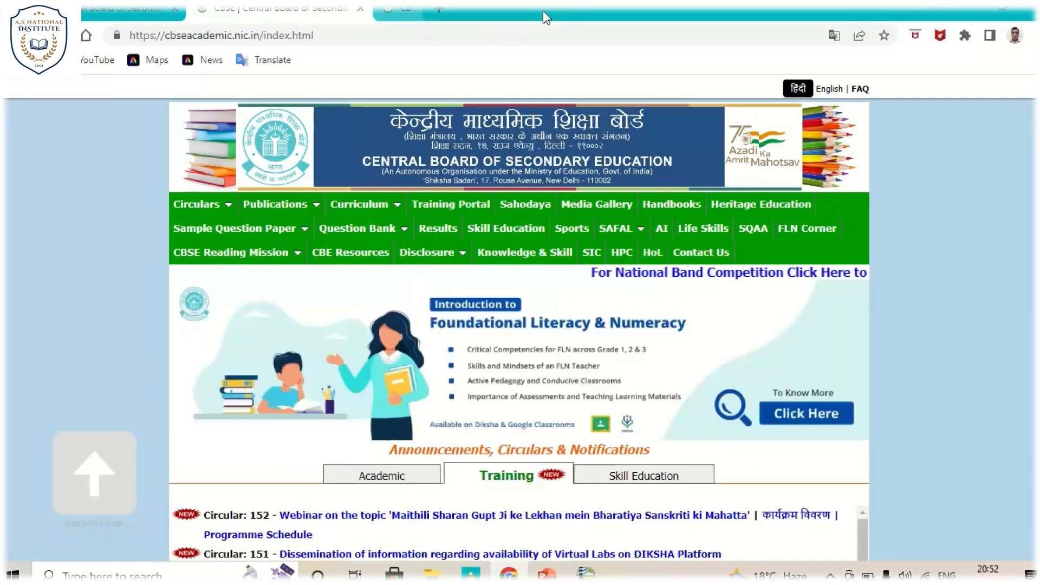
pyautogui.click(360, 9)
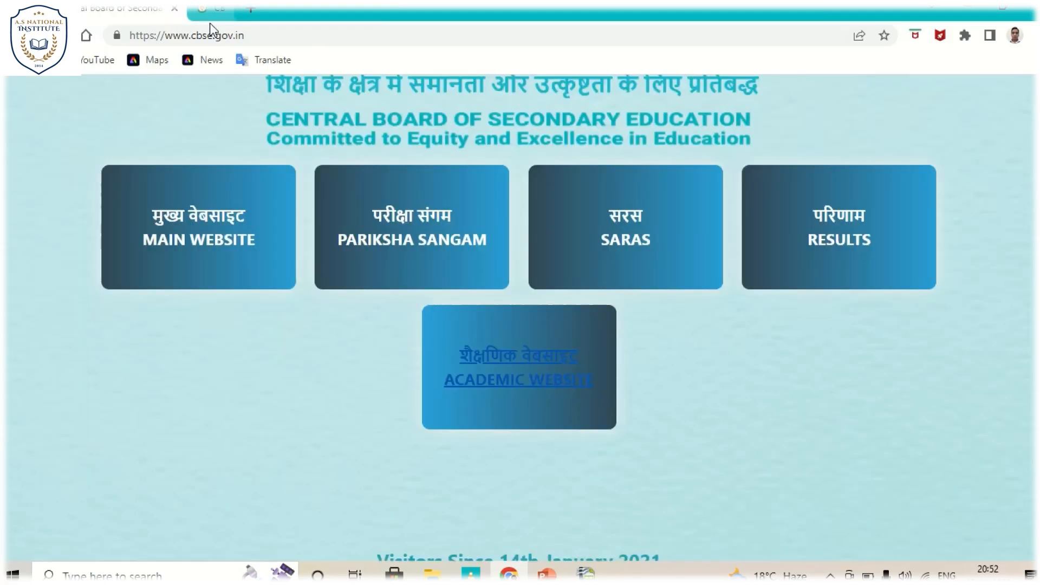
pyautogui.click(174, 9)
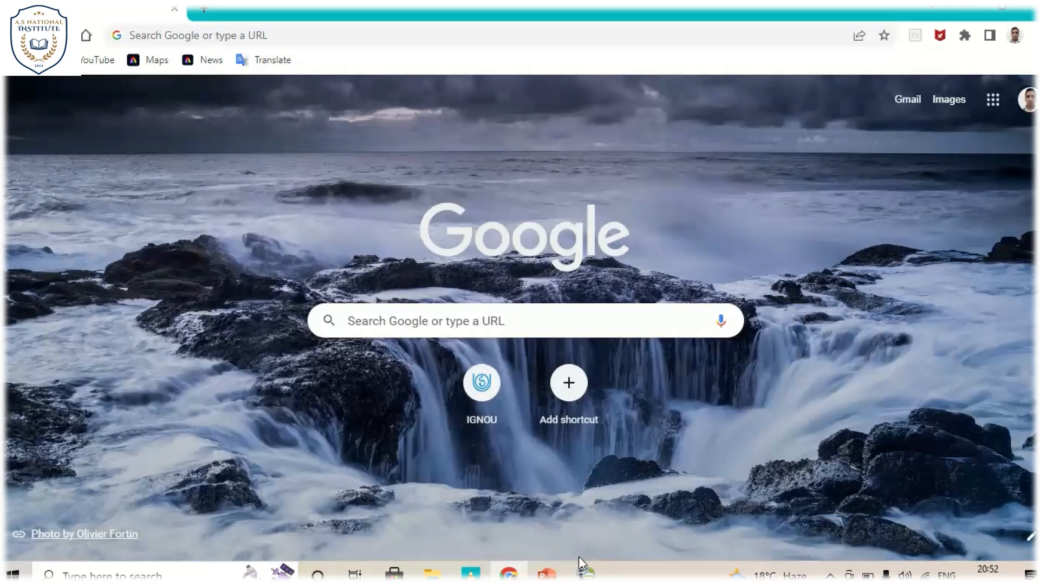
pyautogui.click(585, 572)
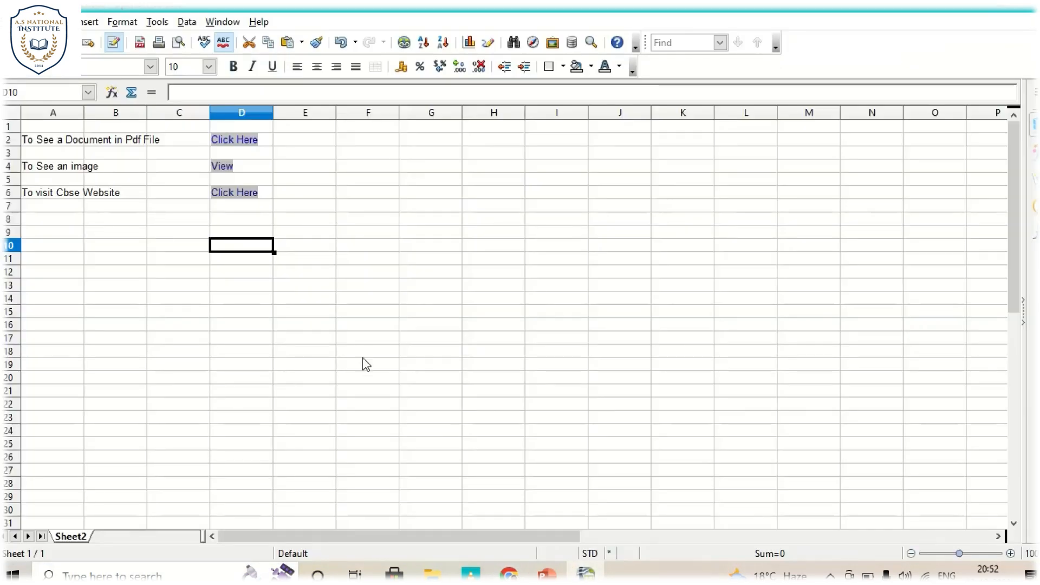
# - Test the Click Here link in D6 once more by reopening the CBSE academic website from the sheet
pyautogui.click(226, 277)
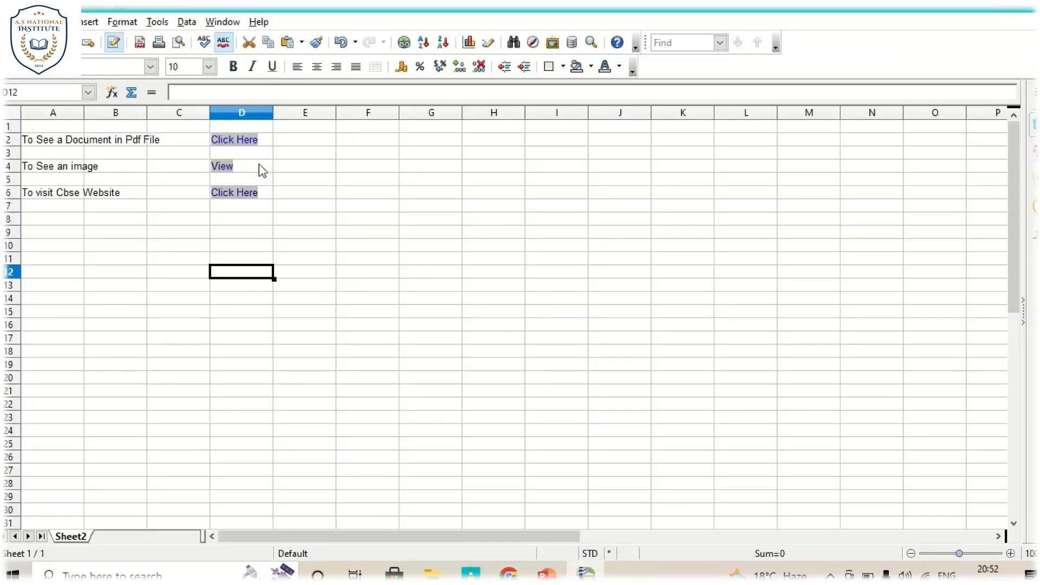
pyautogui.click(243, 196)
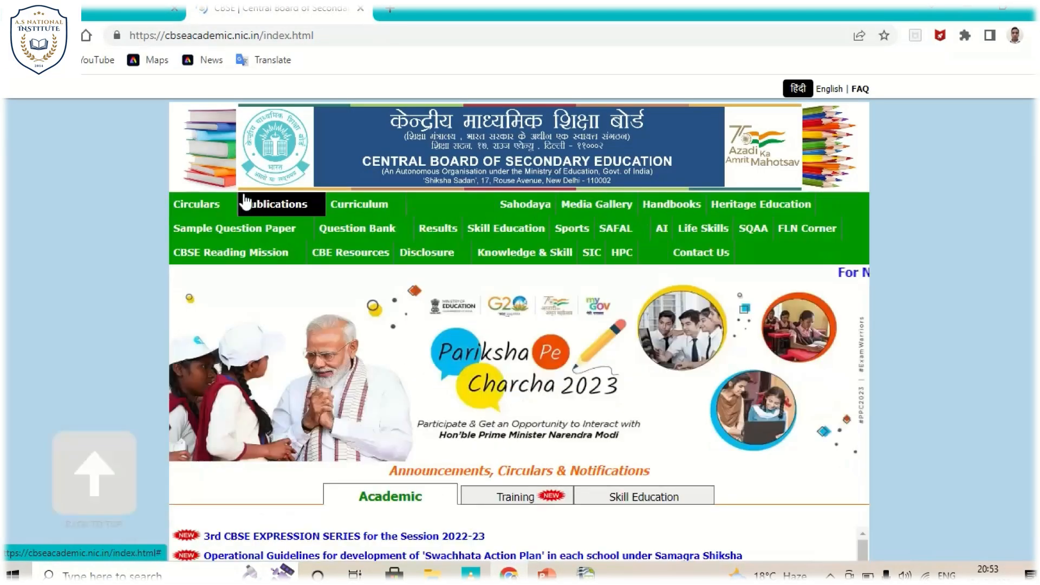
pyautogui.moveTo(247, 203)
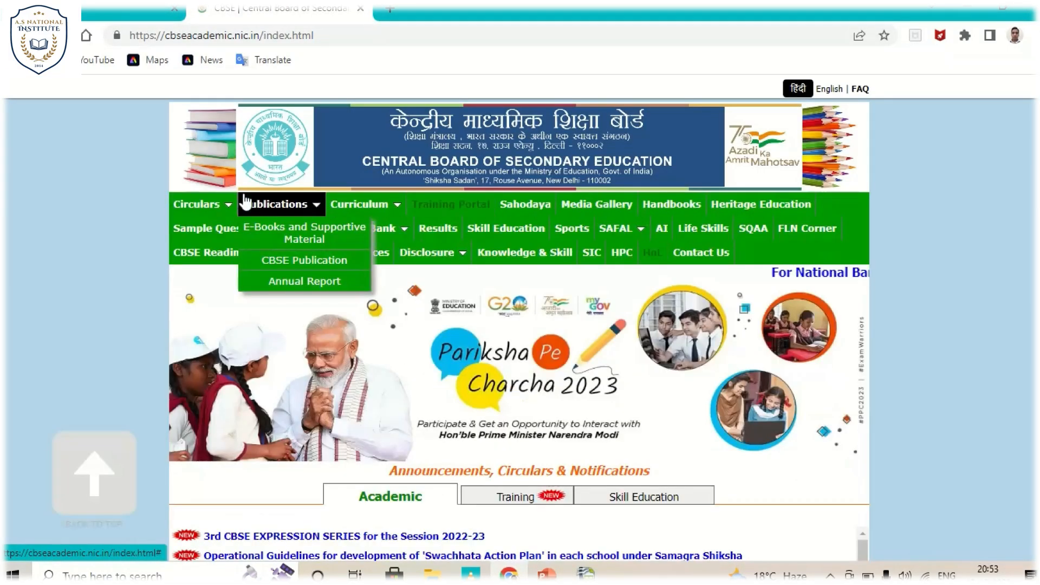
pyautogui.moveTo(386, 15)
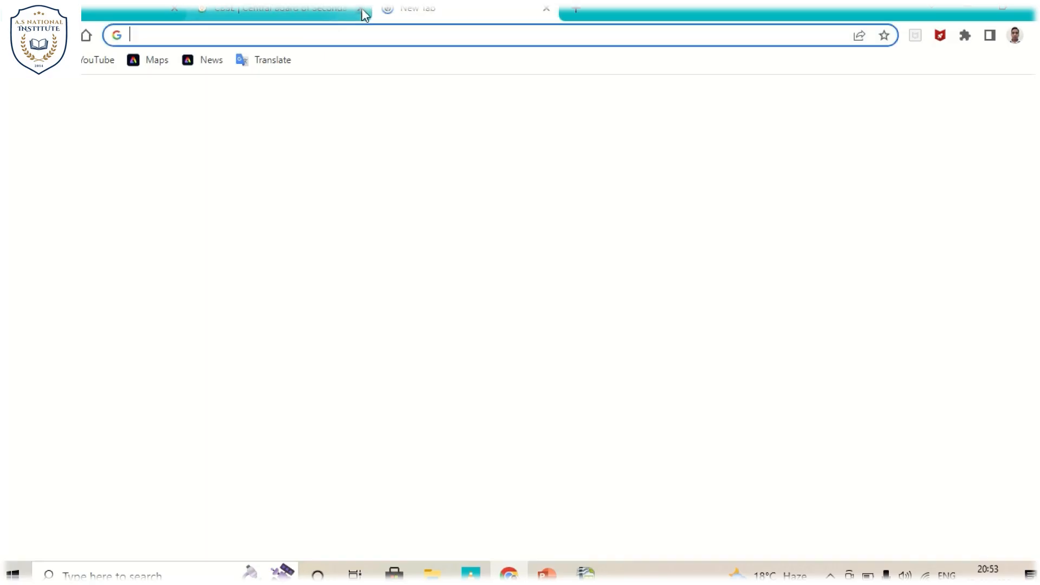
# - Close the reopened CBSE academic page, return to the OpenOffice Calc sheet and select cell A9
pyautogui.click(384, 12)
pyautogui.click(361, 9)
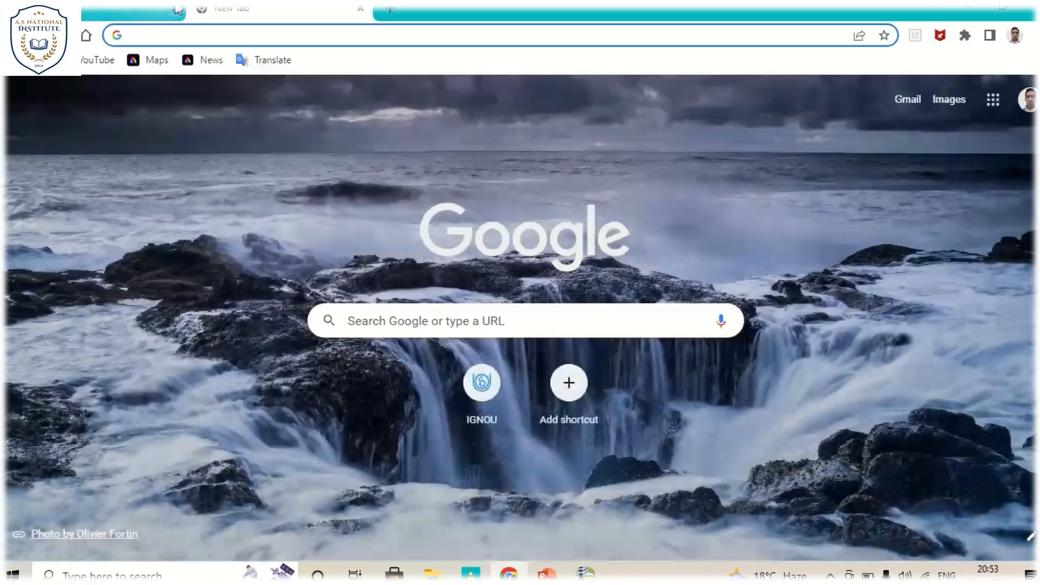
pyautogui.click(404, 228)
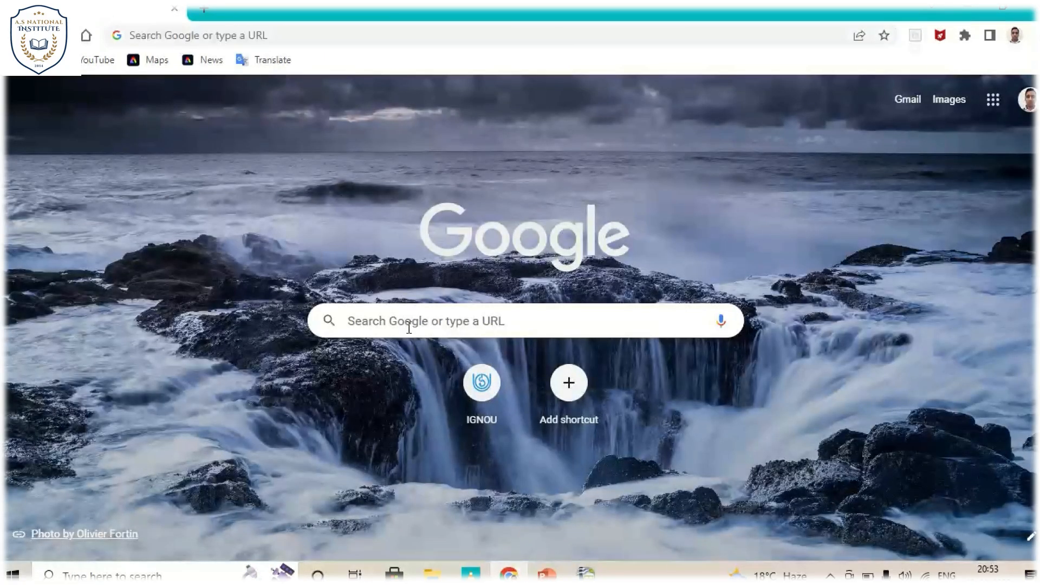
pyautogui.click(586, 573)
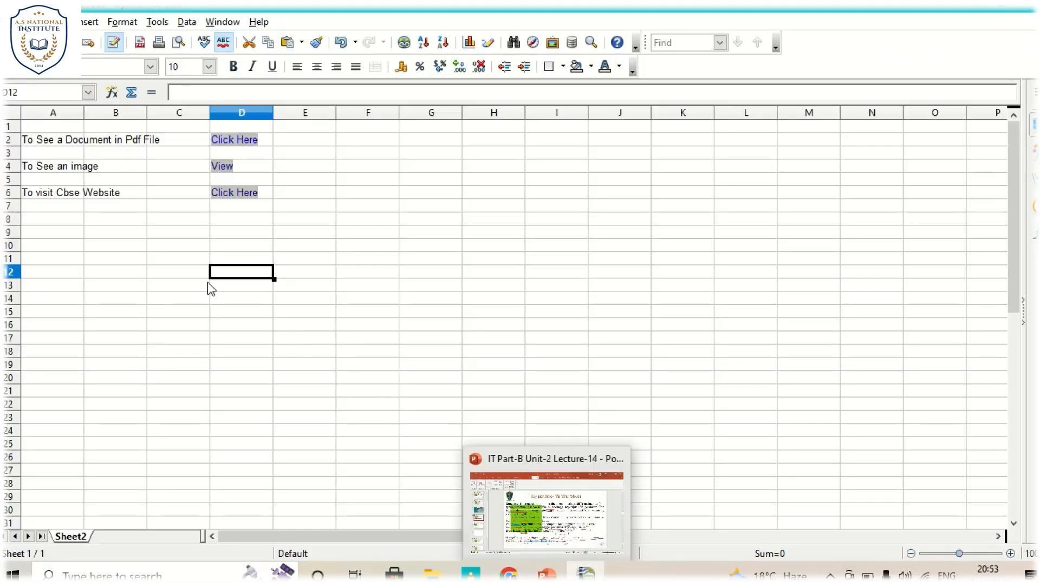
pyautogui.click(67, 240)
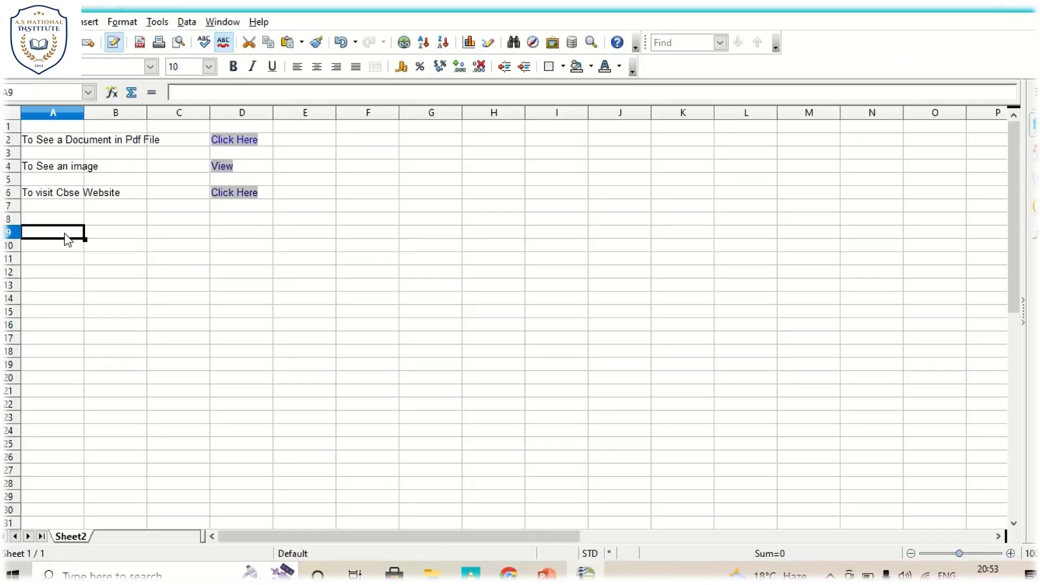
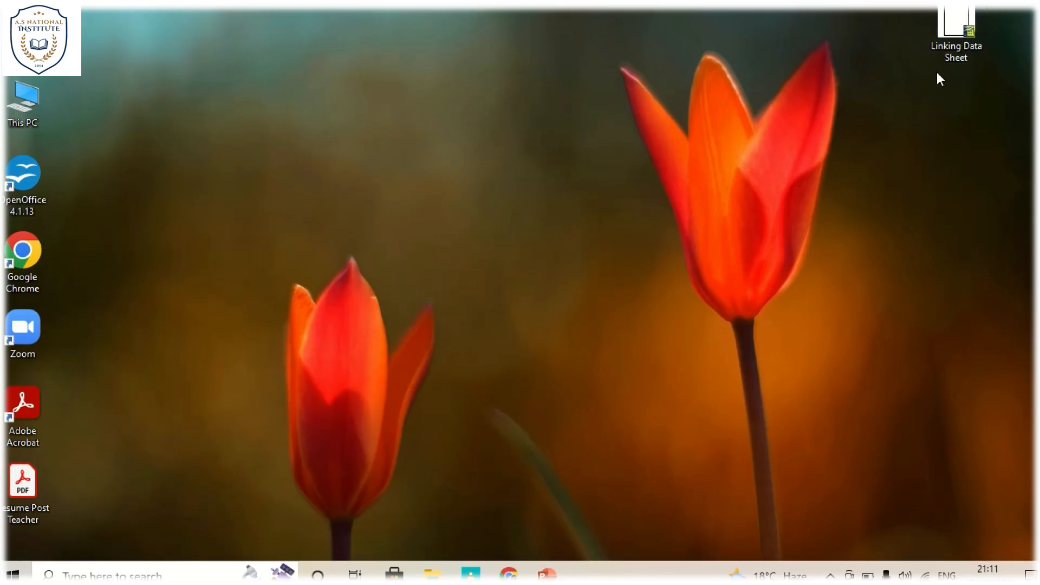
# - Open the Linking Data Sheet file from the desktop and complete its document recovery
pyautogui.click(951, 44)
pyautogui.doubleClick(952, 45)
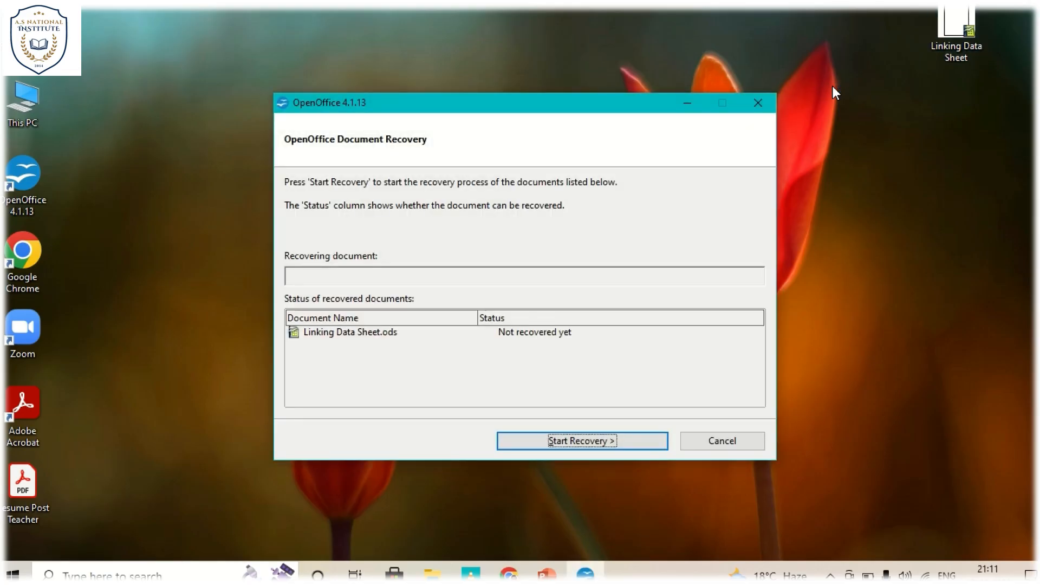
pyautogui.click(549, 438)
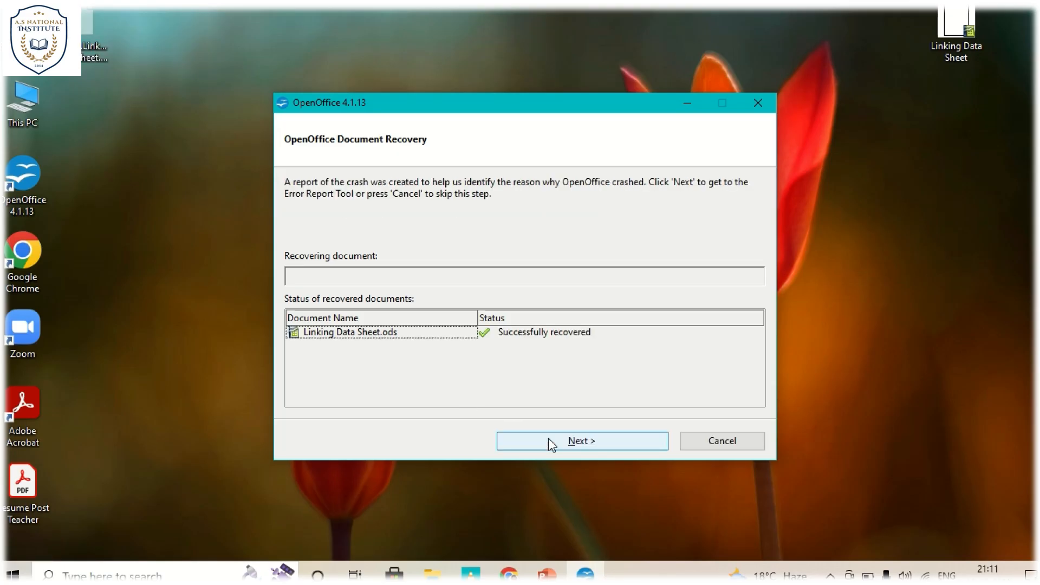
pyautogui.click(548, 438)
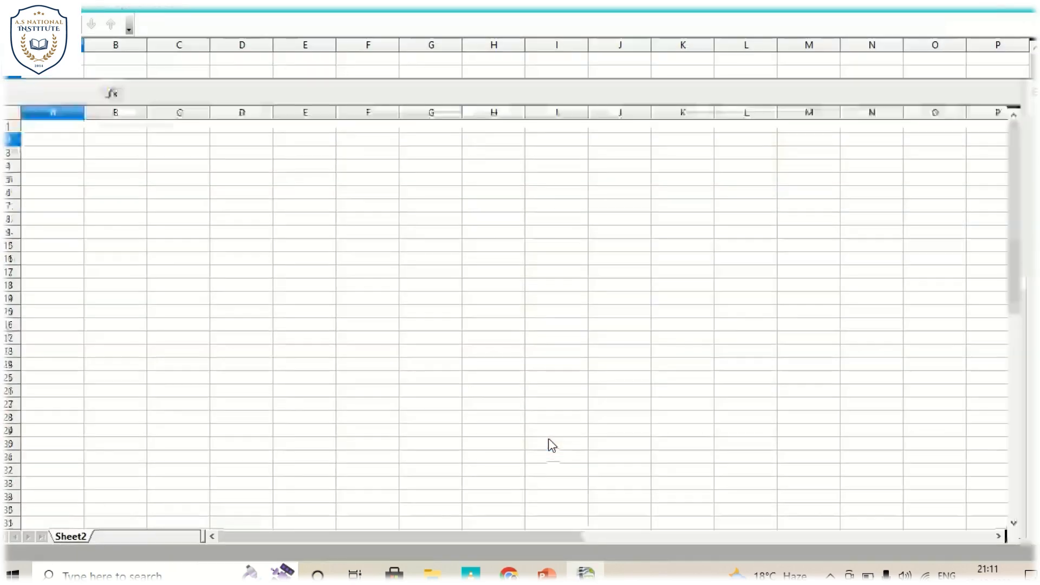
# - Enter the label "To See External Data" in cell A4 of Sheet2
pyautogui.click(81, 169)
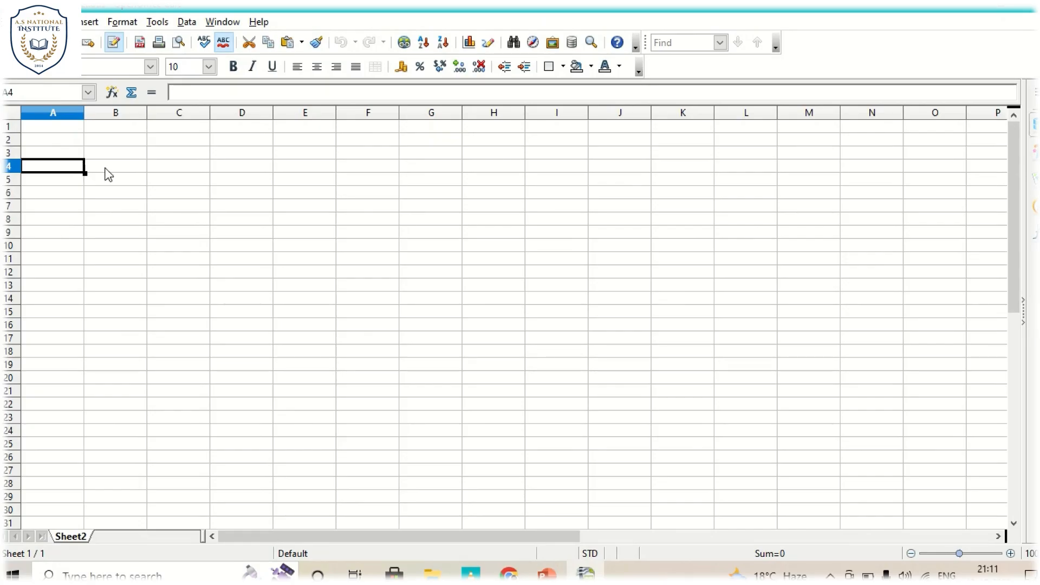
pyautogui.write('To')
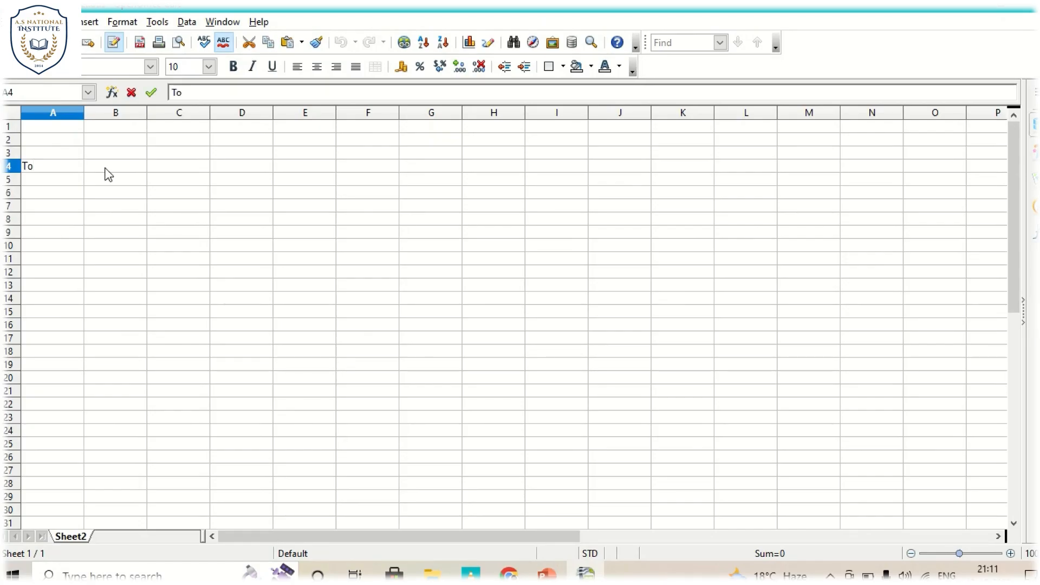
pyautogui.write(' Se')
pyautogui.press('BackSpace')
pyautogui.write('d')
pyautogui.press('BackSpace')
pyautogui.press('BackSpace')
pyautogui.write('See')
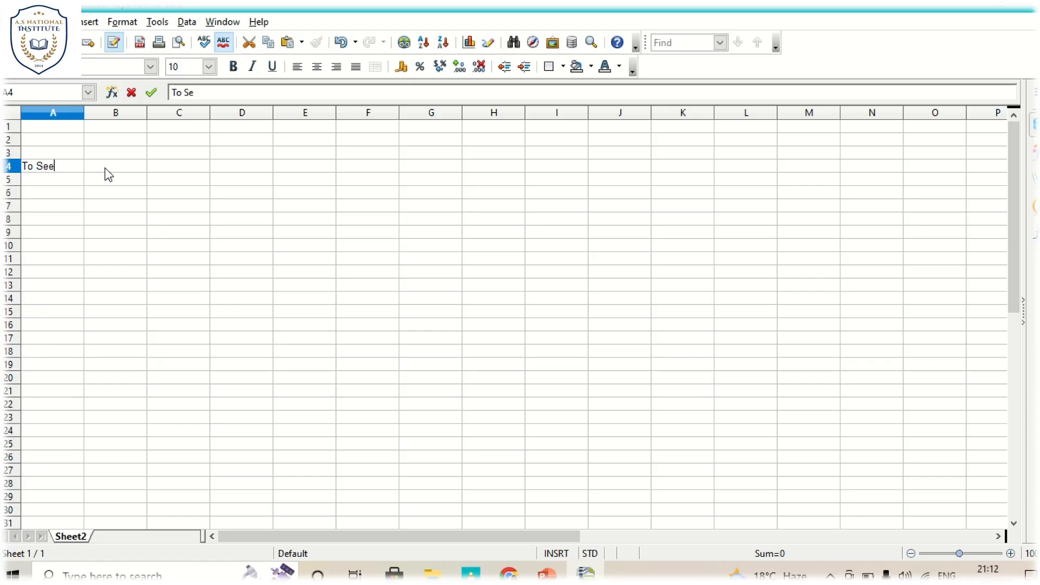
pyautogui.write(' External Data')
pyautogui.click(106, 168)
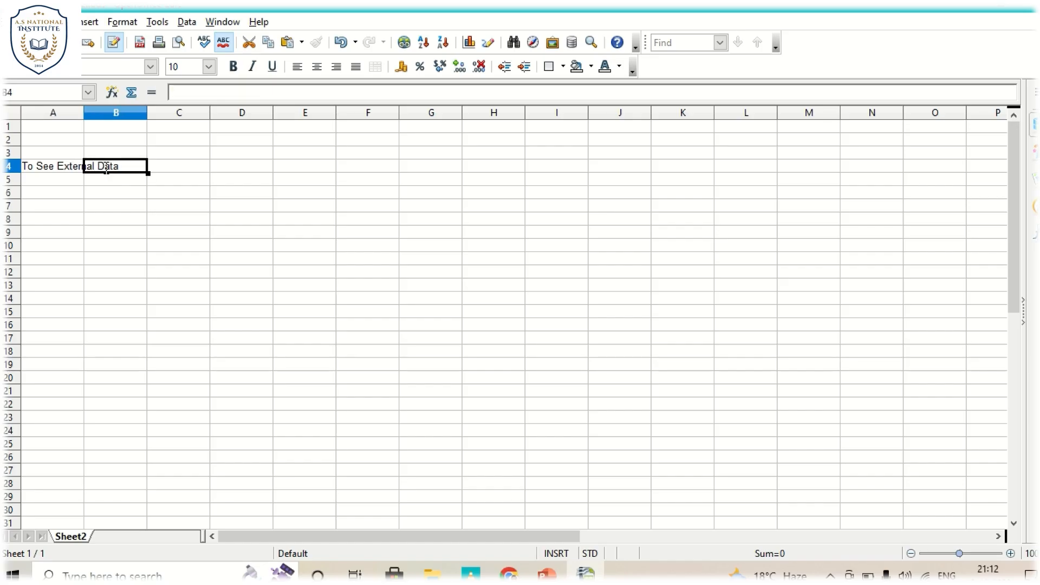
# - Try to link the MANI-003 Project Synopsis Word document as external data in cell C4
pyautogui.press('Tab')
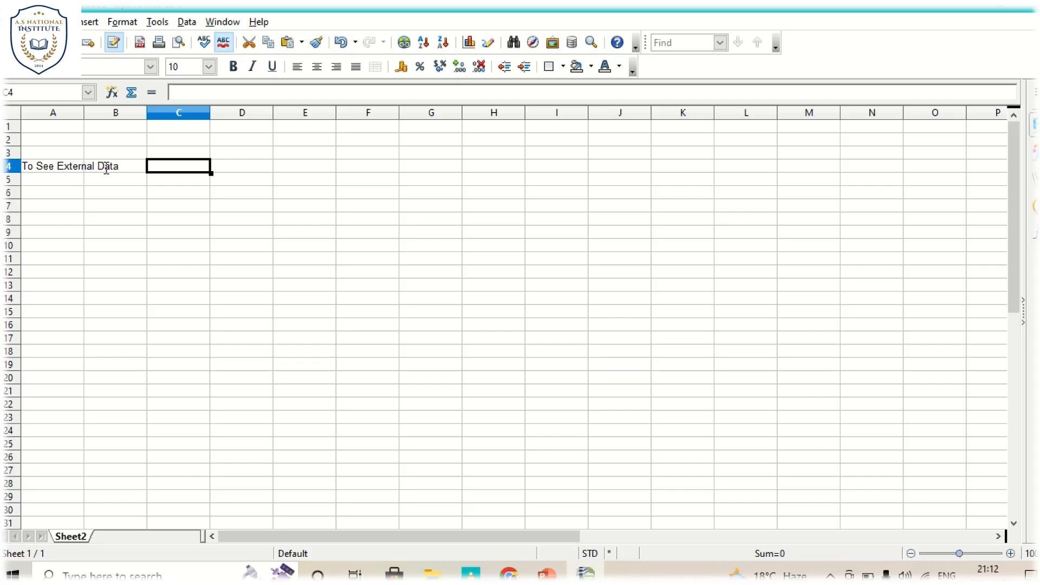
pyautogui.click(92, 22)
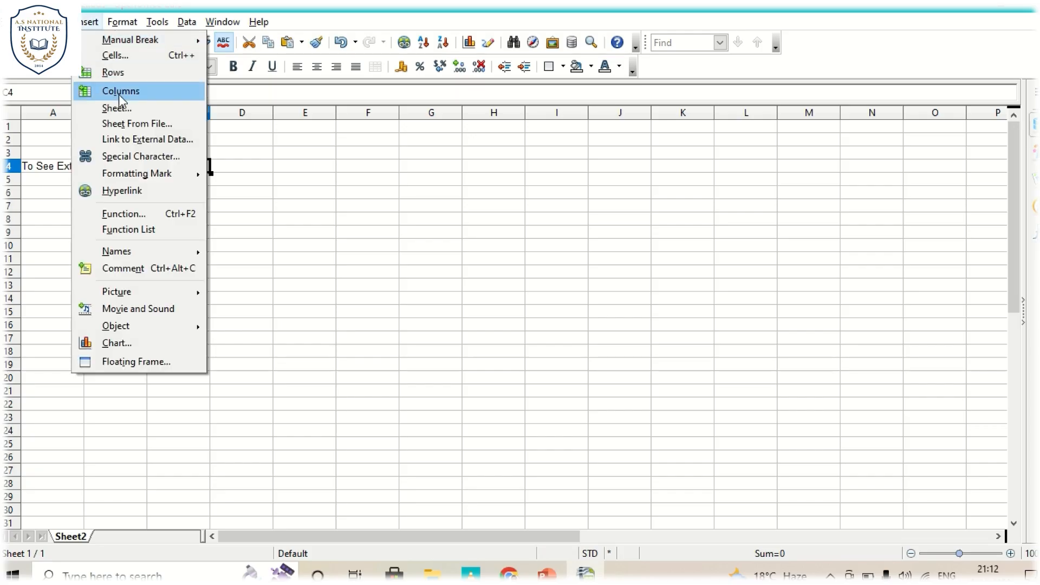
pyautogui.click(125, 139)
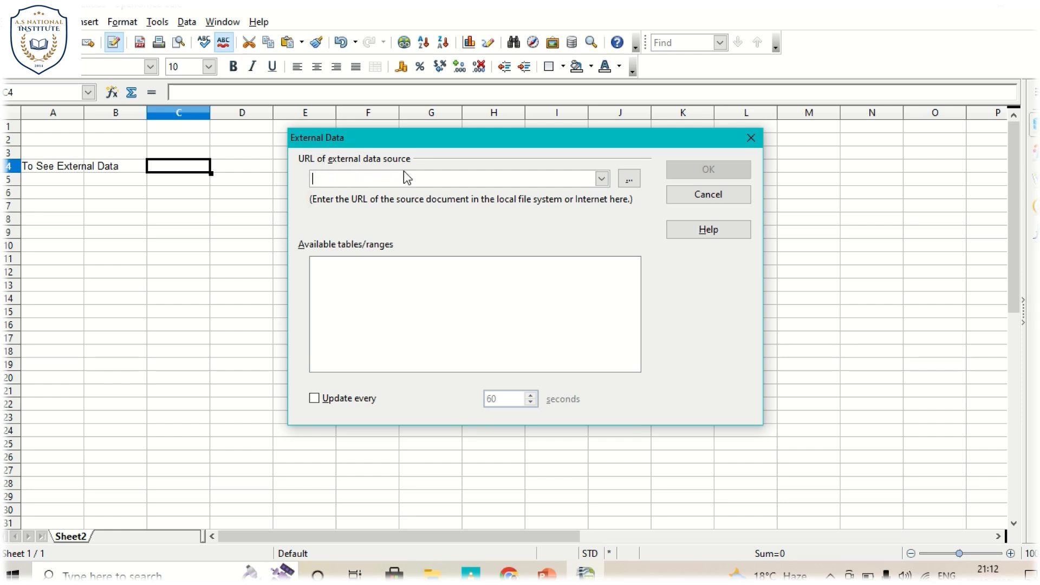
pyautogui.click(629, 180)
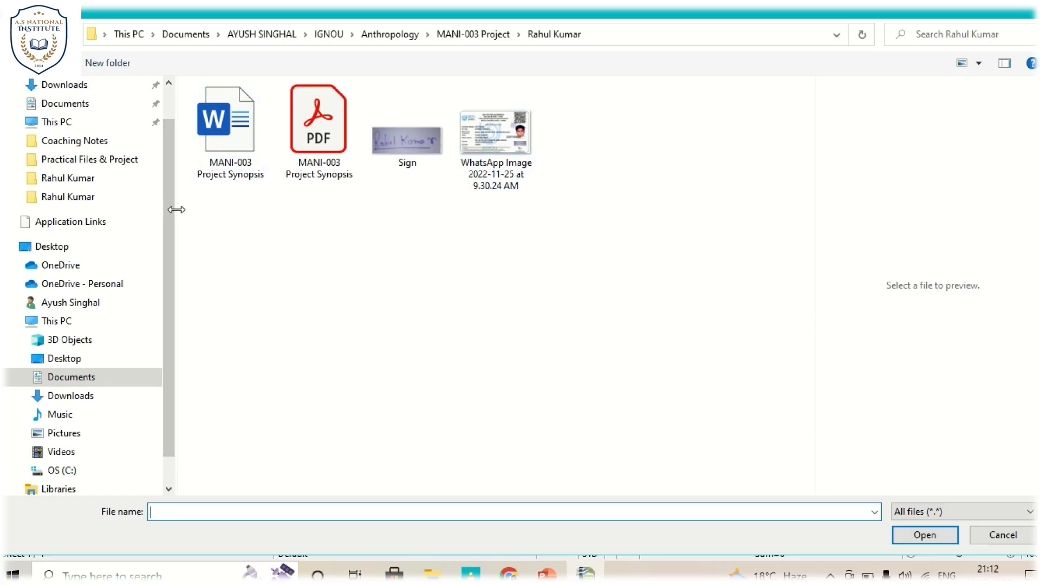
pyautogui.click(228, 153)
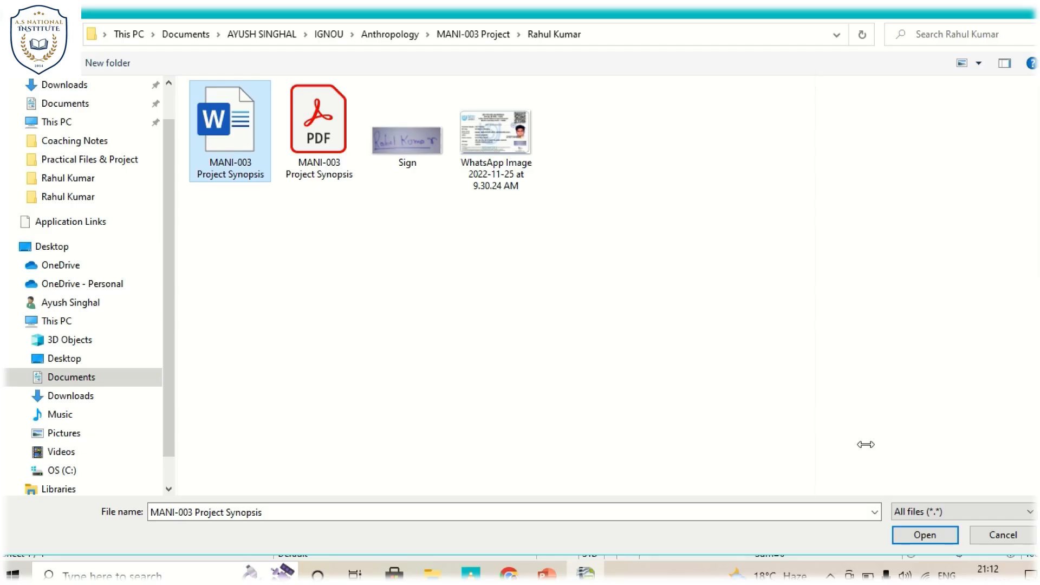
pyautogui.click(925, 536)
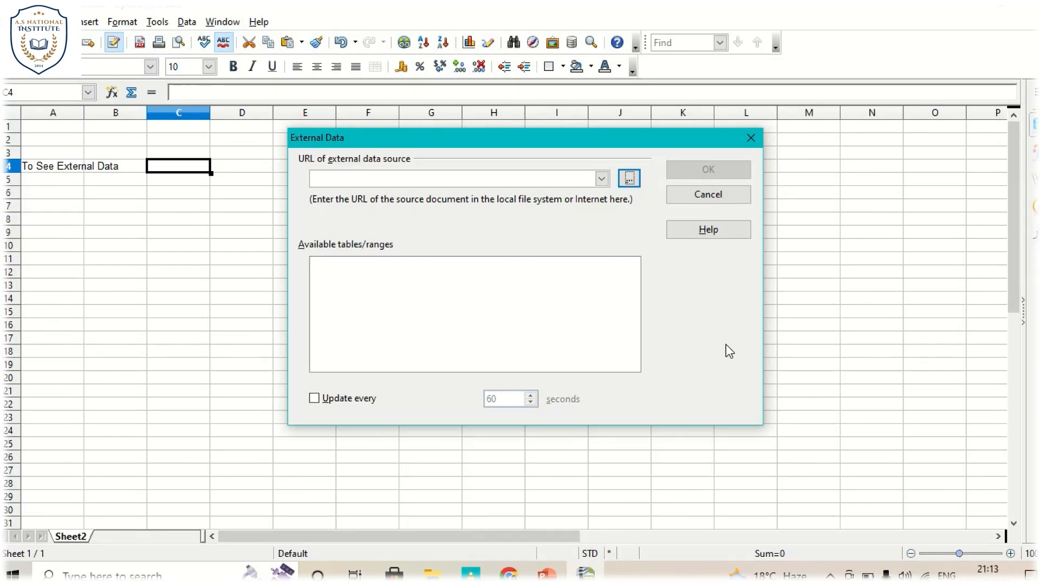
pyautogui.press('Return')
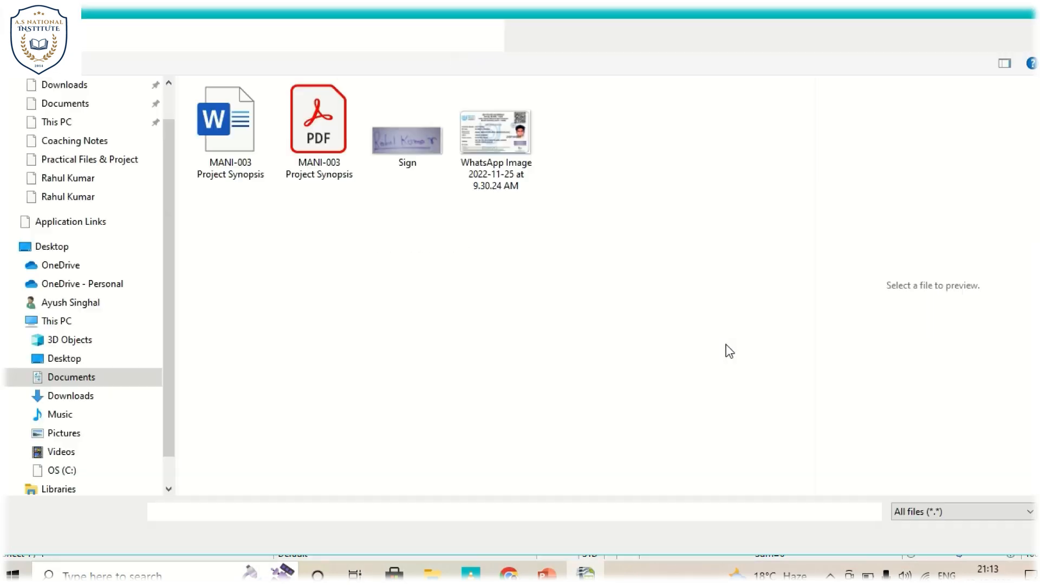
pyautogui.moveTo(229, 153); pyautogui.dragTo(227, 128)
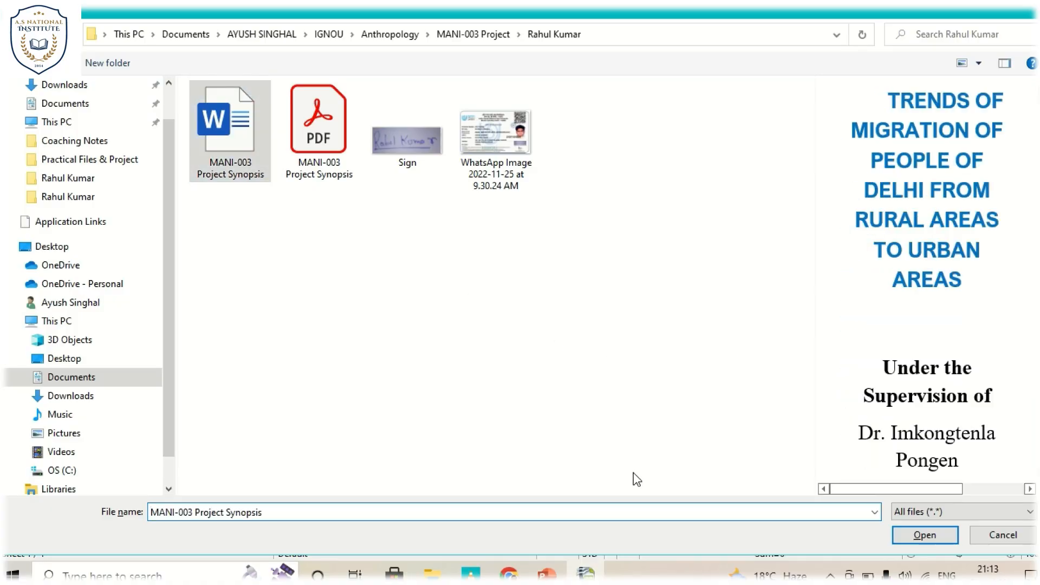
pyautogui.click(915, 538)
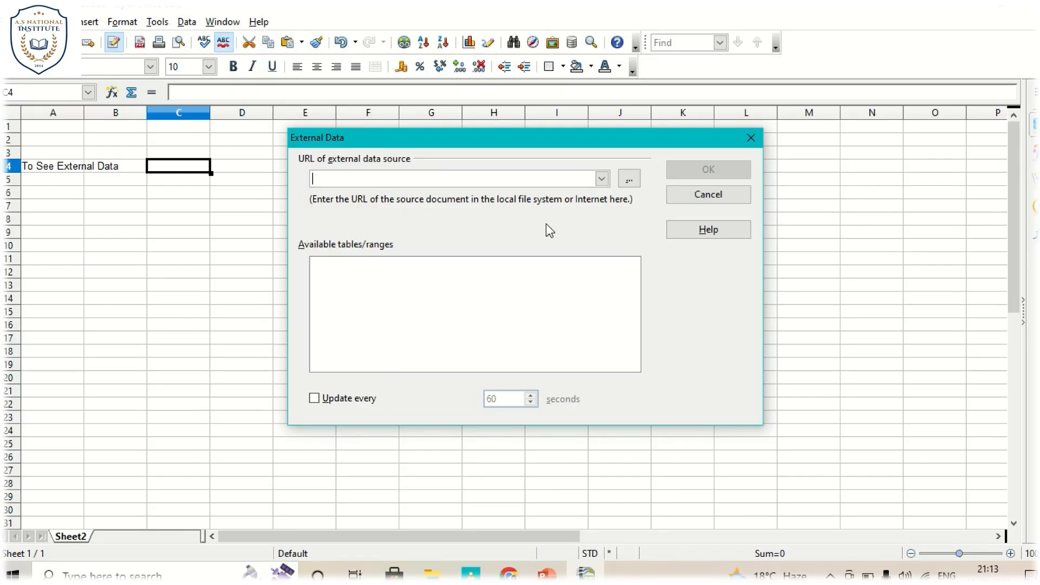
# - Look through the recently used source documents offered for the external data URL without choosing one
pyautogui.click(603, 179)
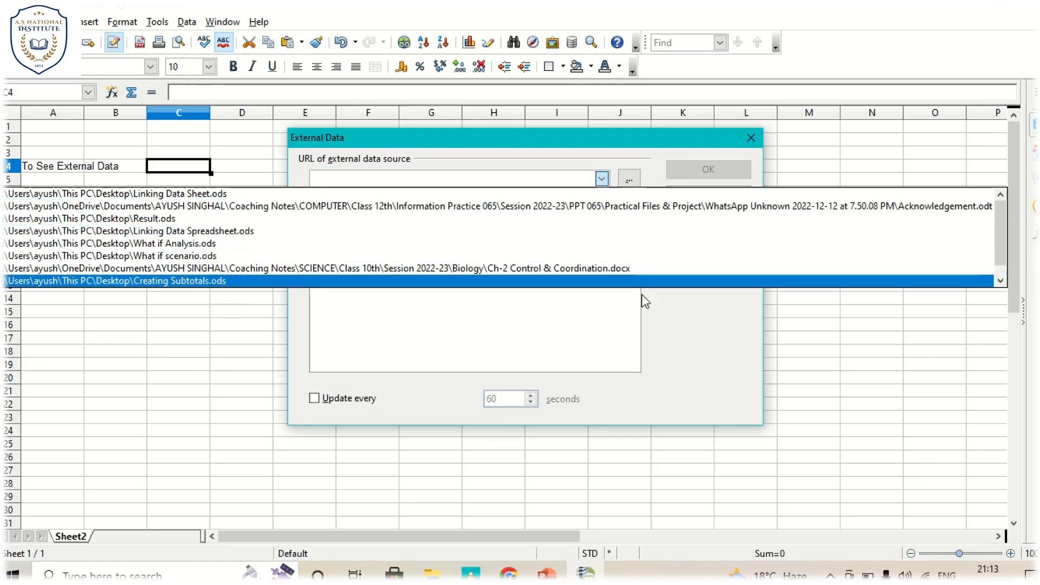
pyautogui.scroll(-1, 998, 229)
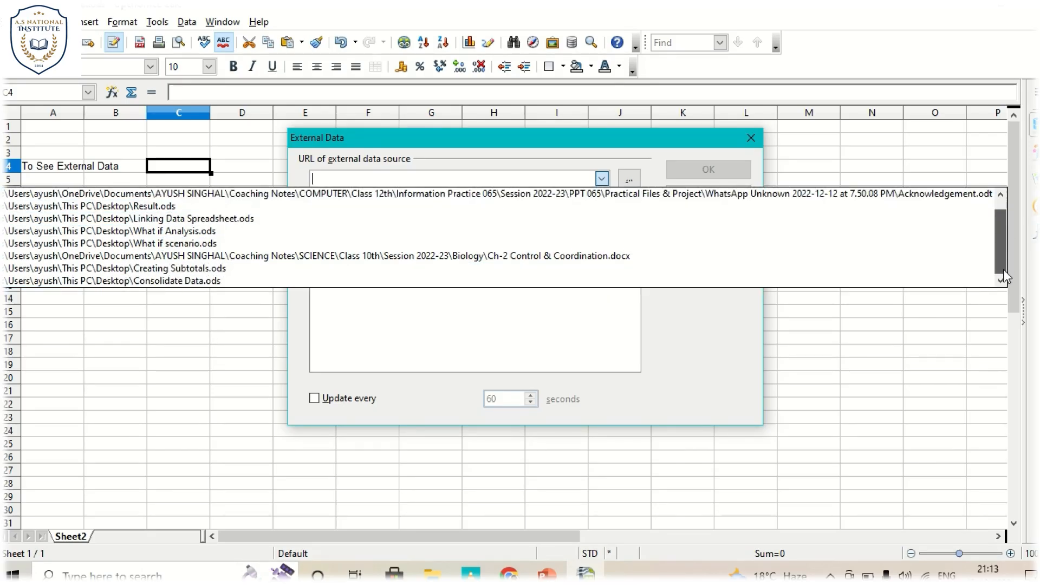
pyautogui.scroll(1, 1003, 269)
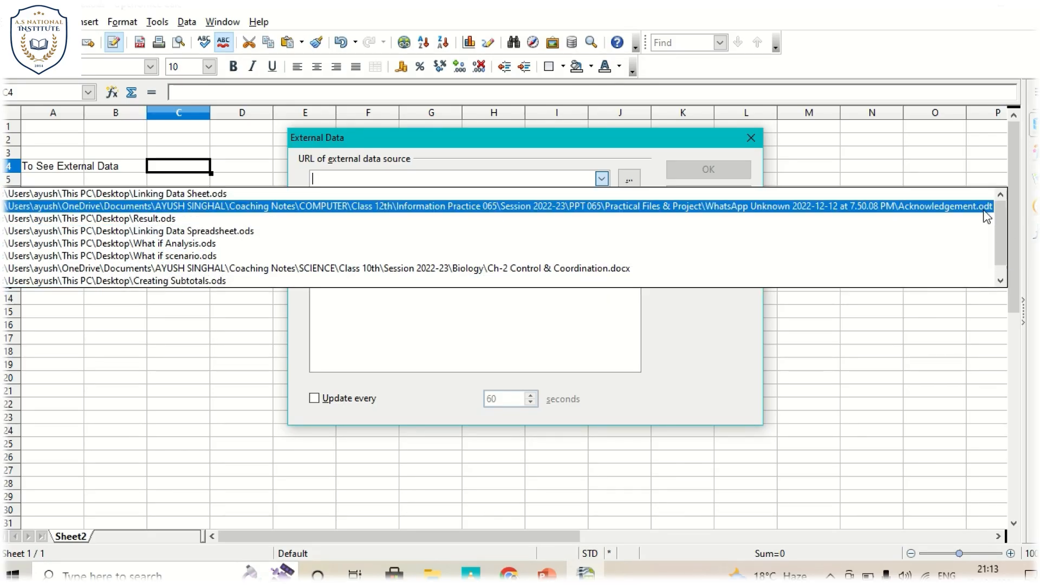
pyautogui.click(935, 298)
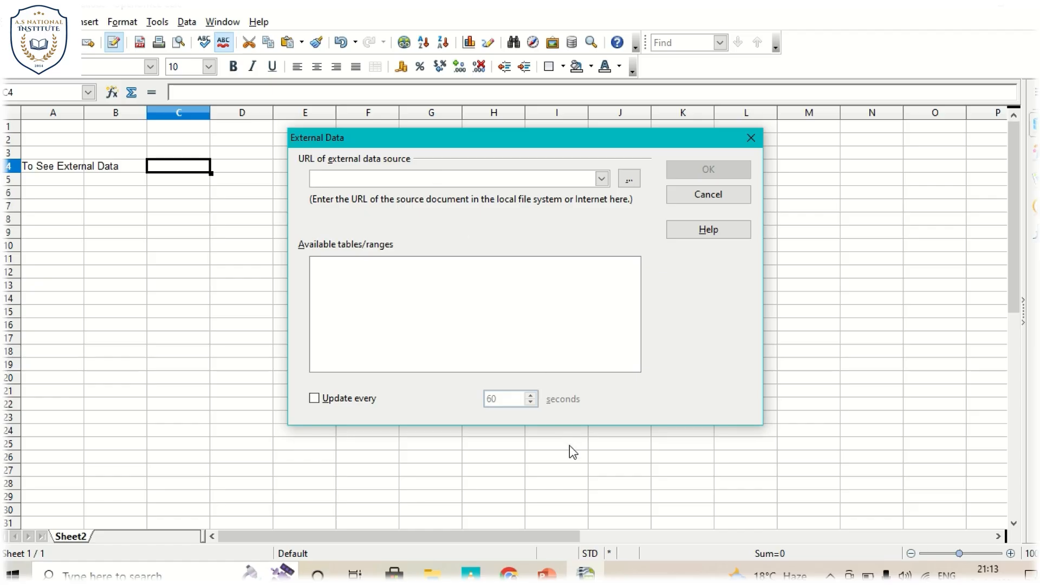
# - Try the MANI-003 Project Synopsis PDF as the external data source for cell C4
pyautogui.click(630, 183)
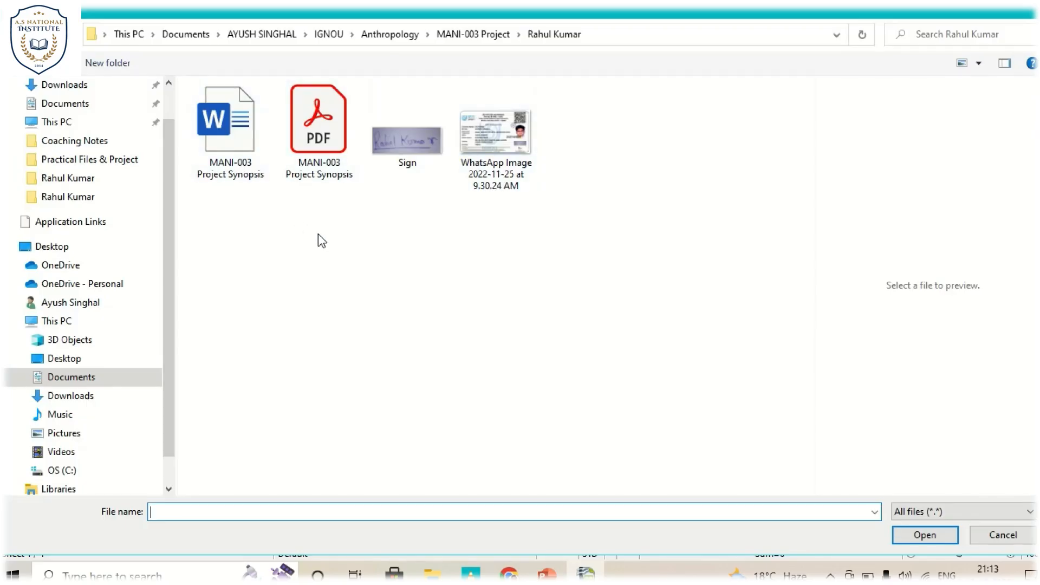
pyautogui.click(317, 125)
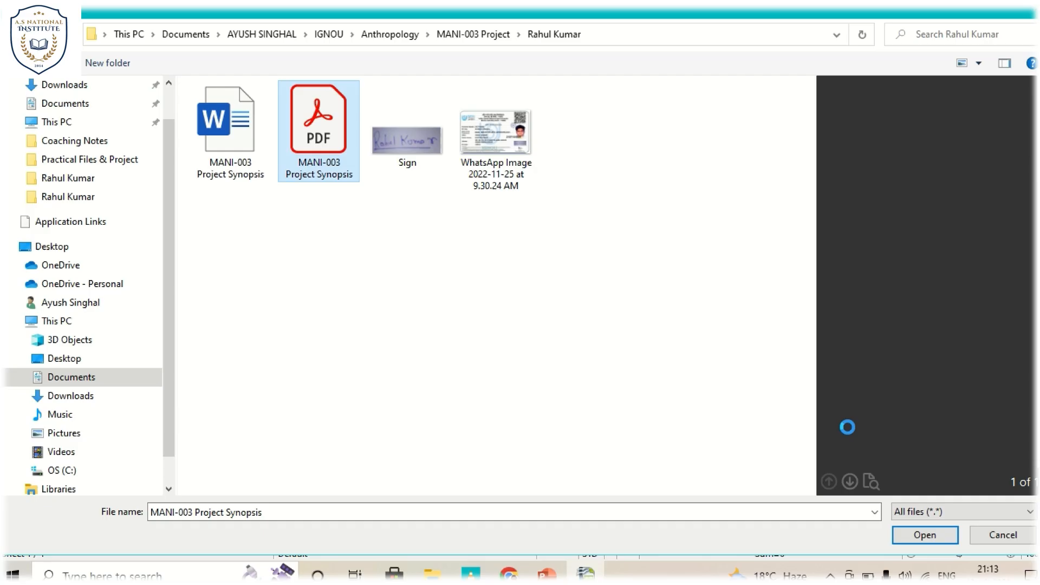
pyautogui.click(928, 536)
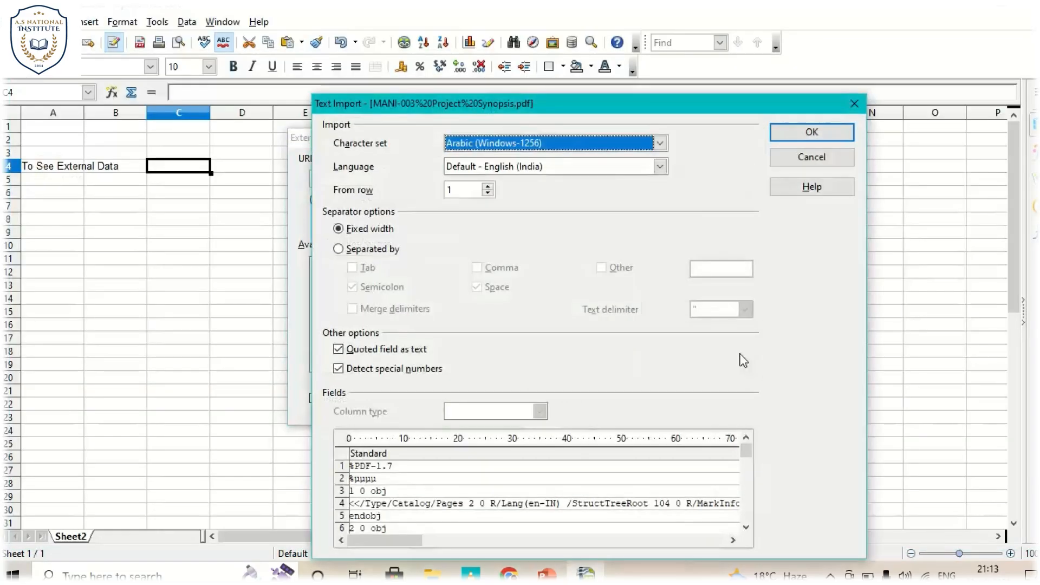
# - Accept the PDF's text import settings with language Default - English (India), starting from row 1
pyautogui.moveTo(708, 105); pyautogui.dragTo(613, 8)
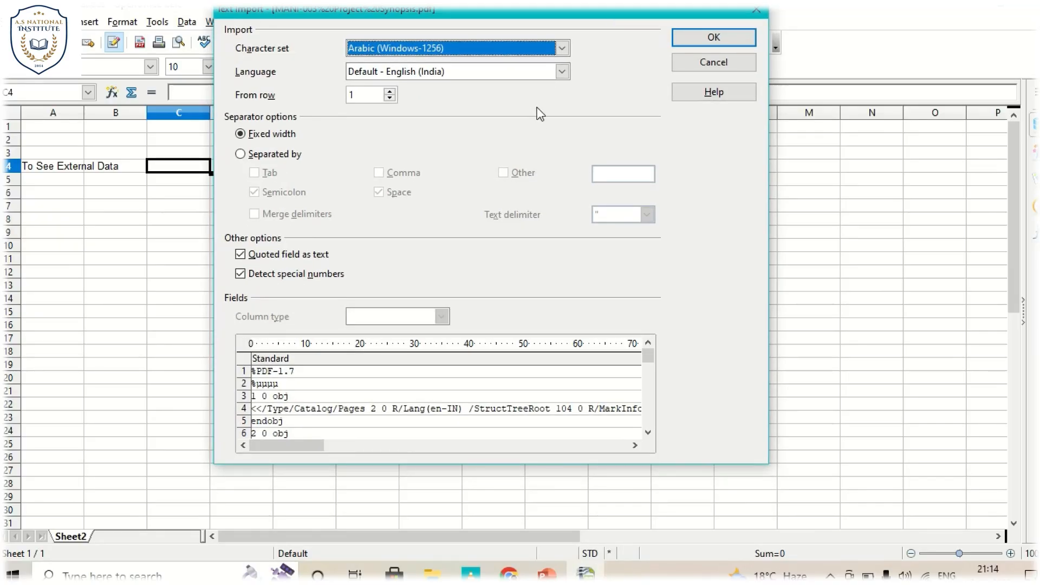
pyautogui.moveTo(559, 17); pyautogui.dragTo(563, 33)
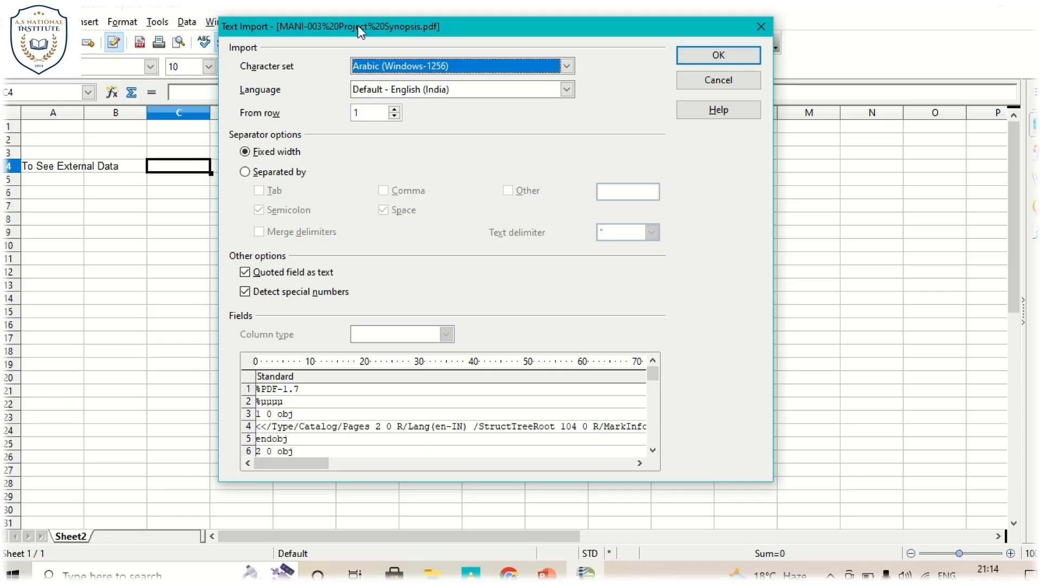
pyautogui.click(390, 88)
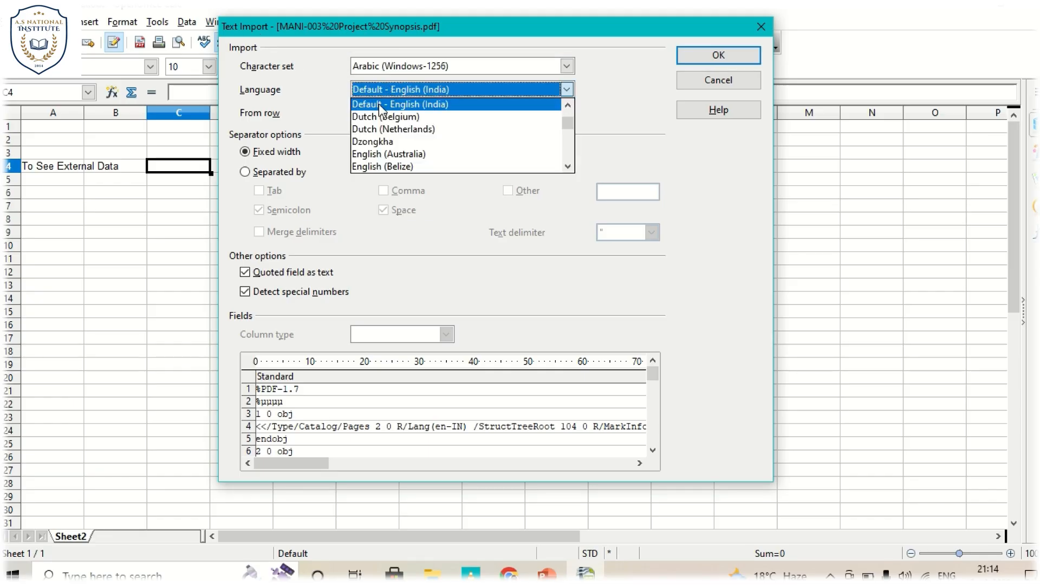
pyautogui.click(374, 104)
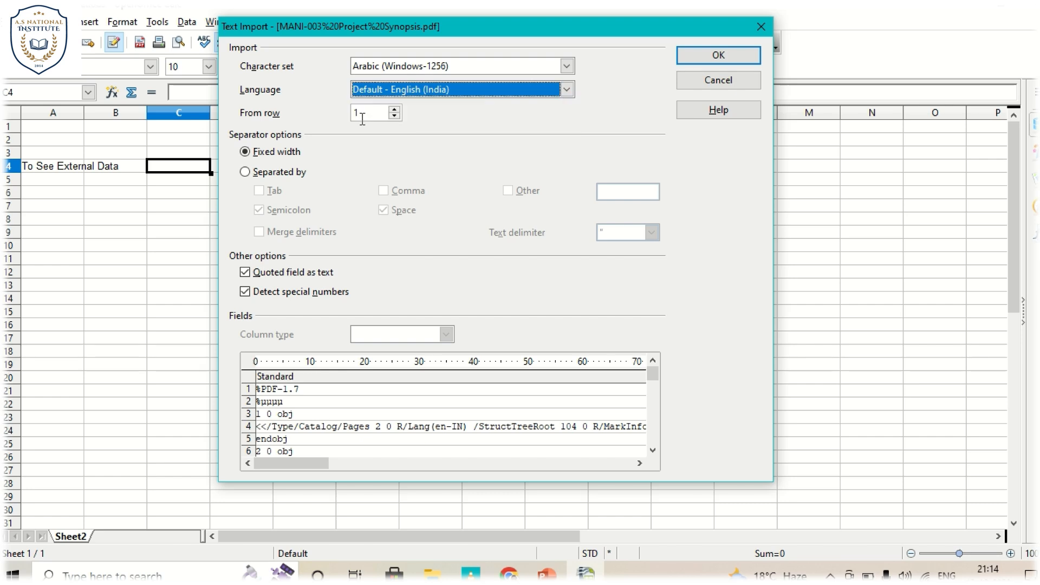
pyautogui.click(361, 114)
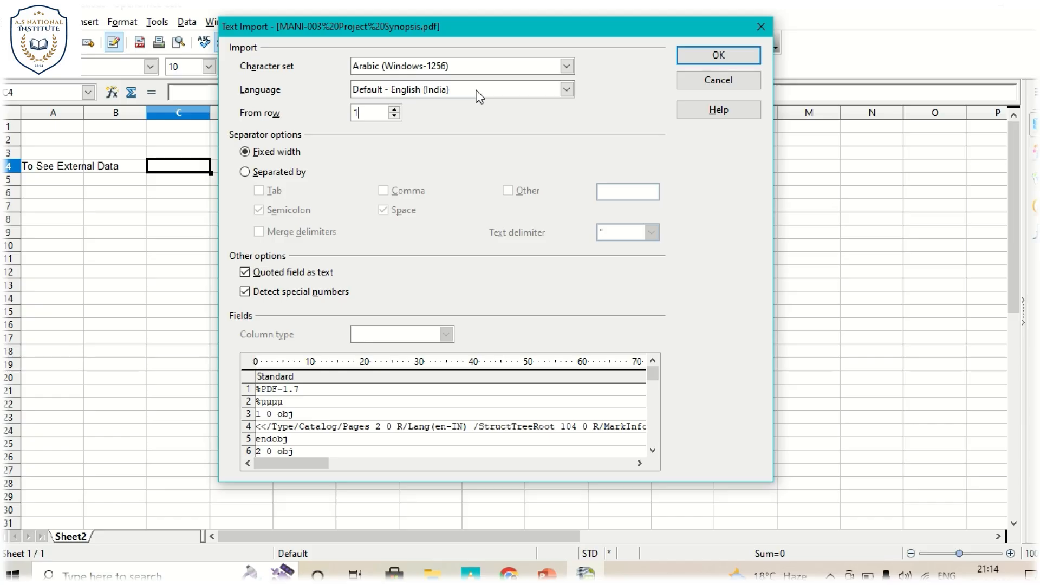
pyautogui.click(684, 54)
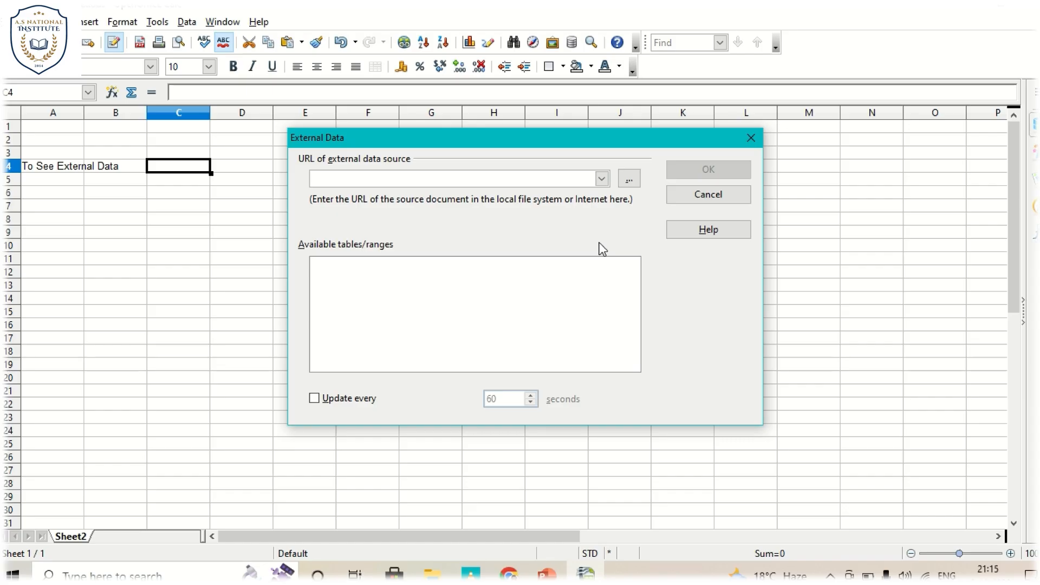
# - Cancel the external data link, close the unresponsive OpenOffice program and minimize PowerPoint to return to the desktop
pyautogui.click(728, 199)
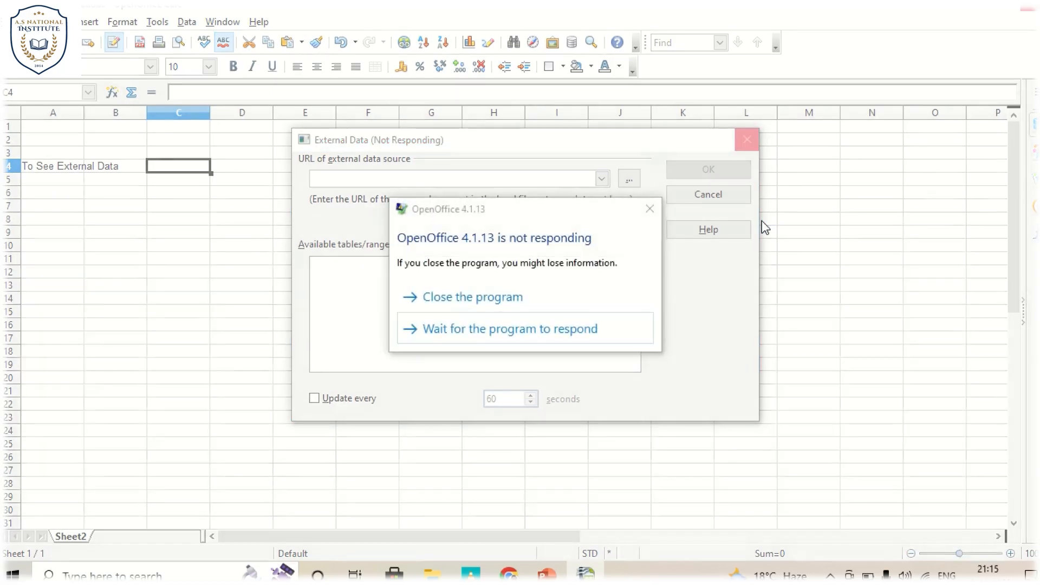
pyautogui.click(521, 307)
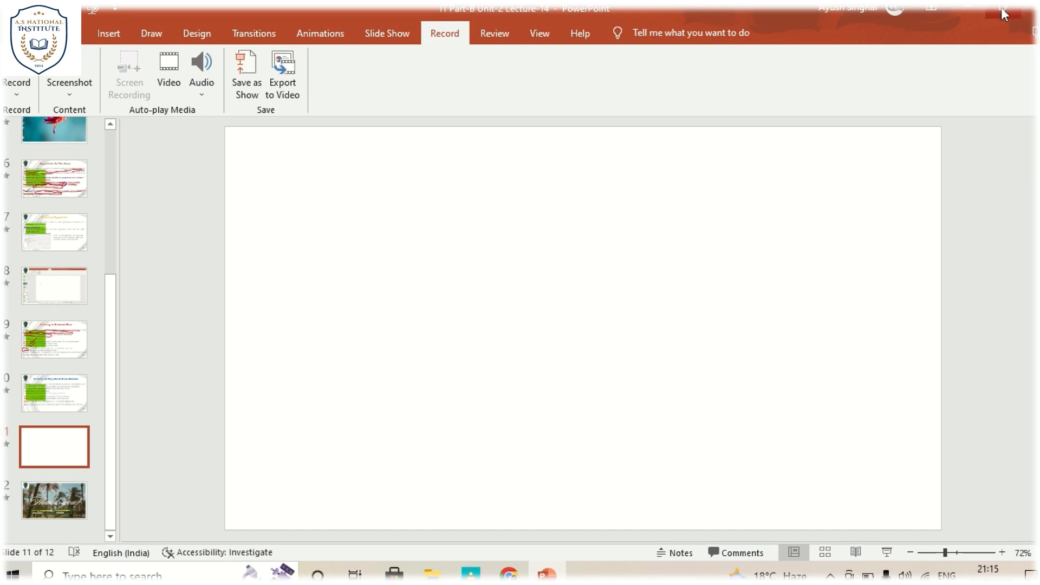
pyautogui.click(979, 8)
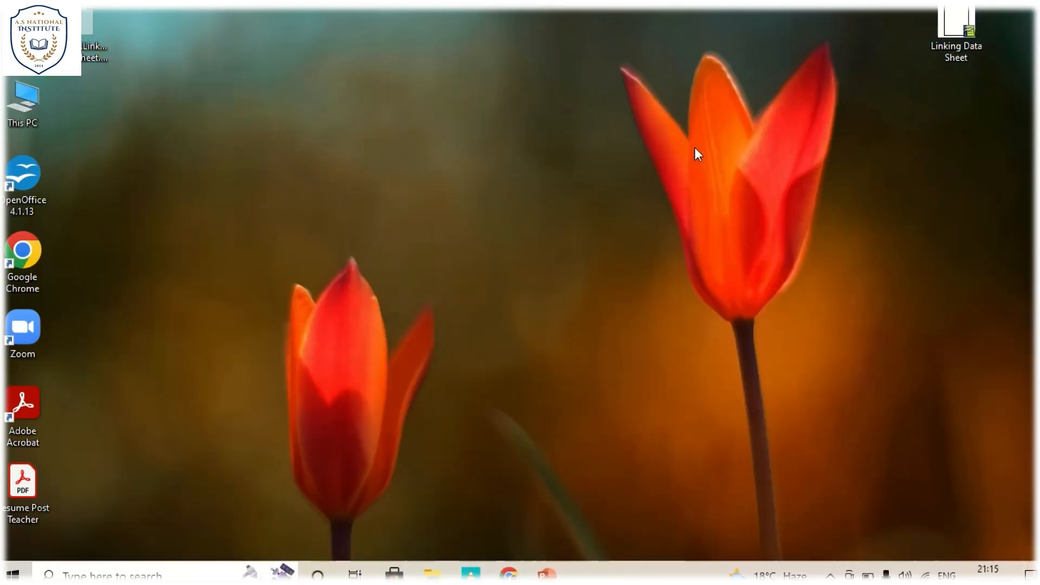
# - Refresh the desktop, open the Linking Data Sheet spreadsheet and recover the document
pyautogui.rightClick(694, 148)
pyautogui.click(736, 194)
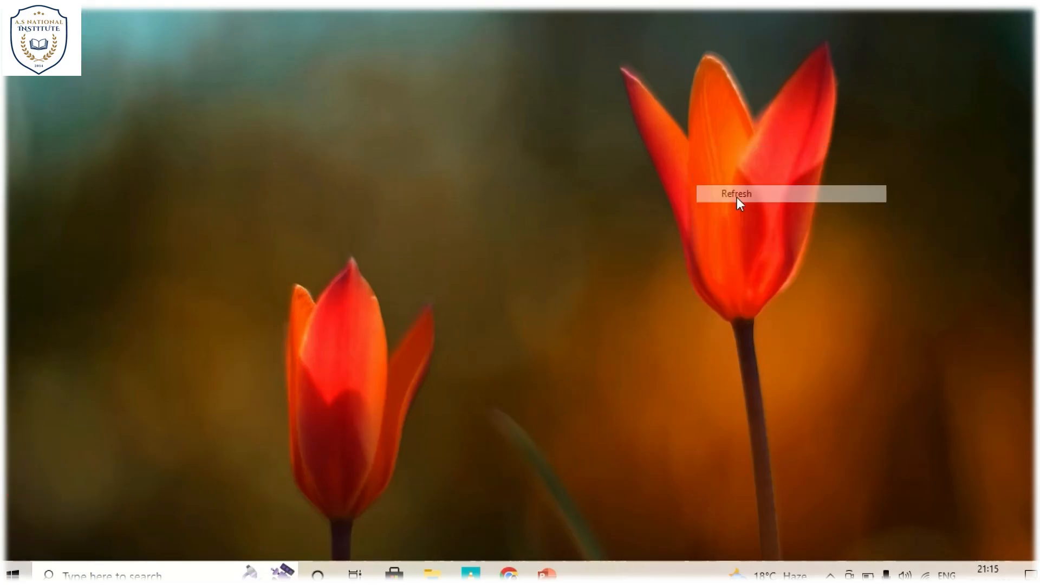
pyautogui.doubleClick(951, 24)
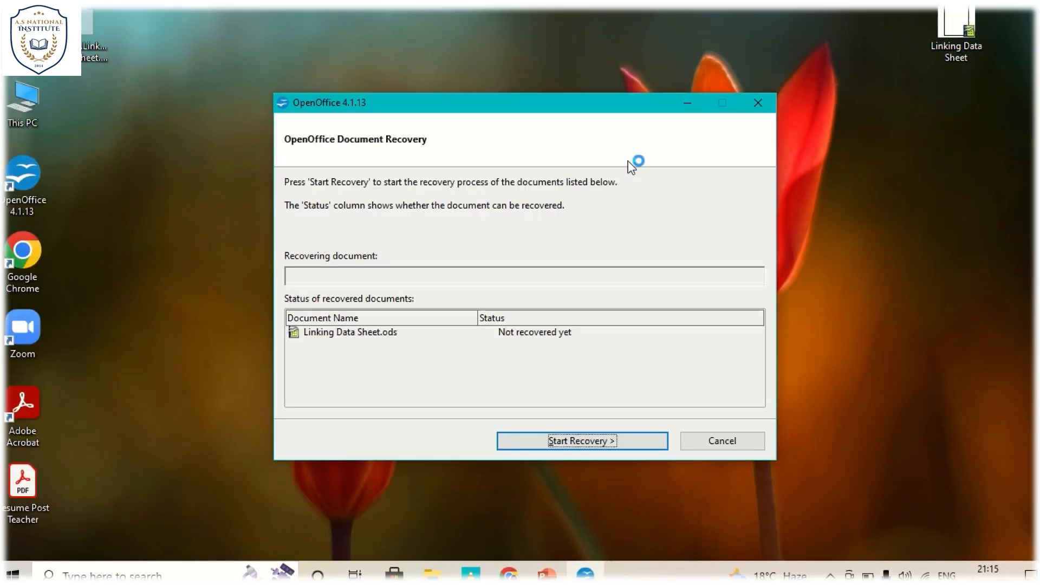
pyautogui.click(565, 440)
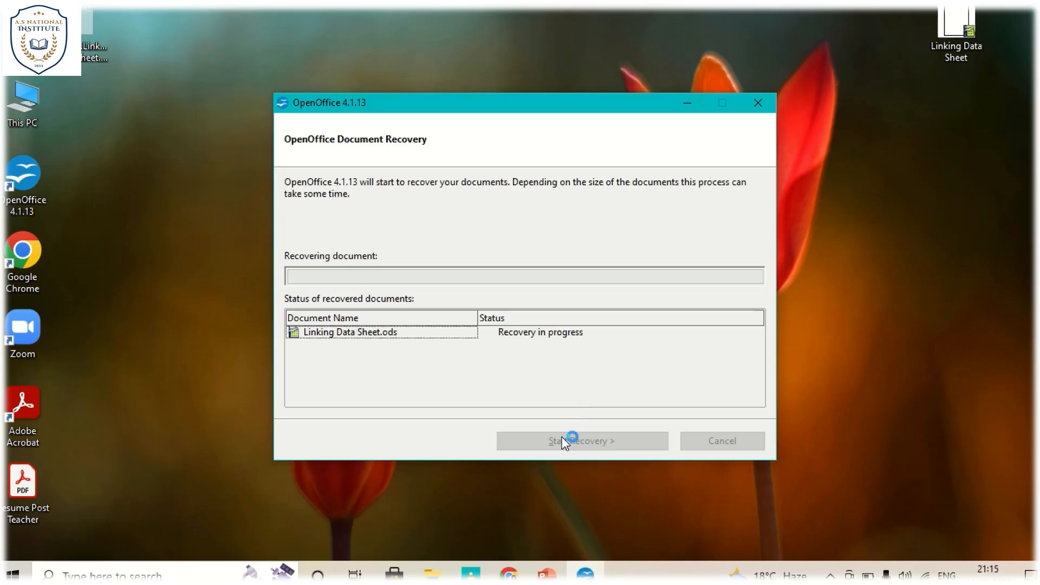
pyautogui.click(564, 441)
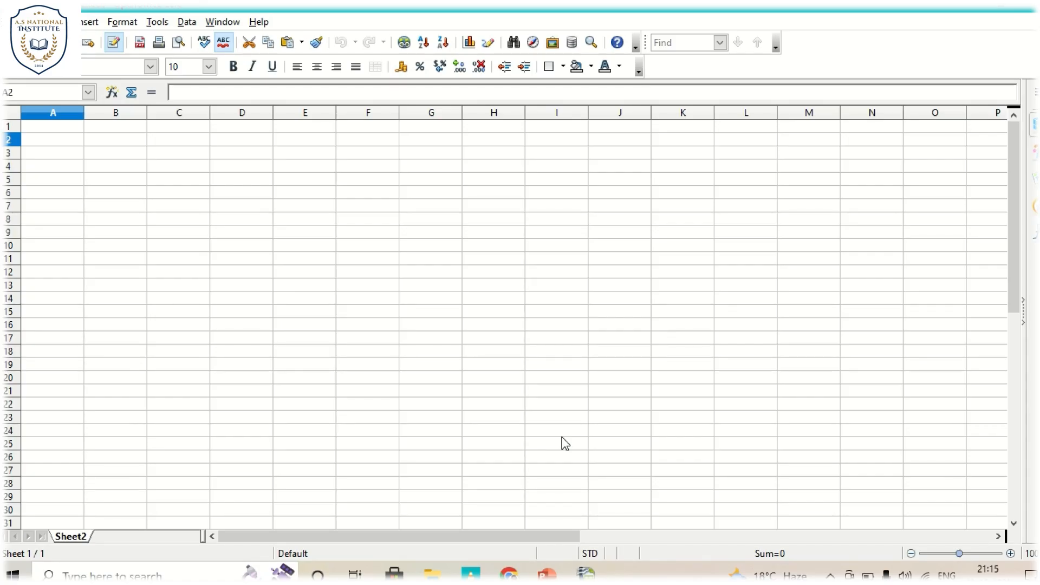
# - Enter the label "To Link External Data" in cell A3 and move to cell C3
pyautogui.click(43, 156)
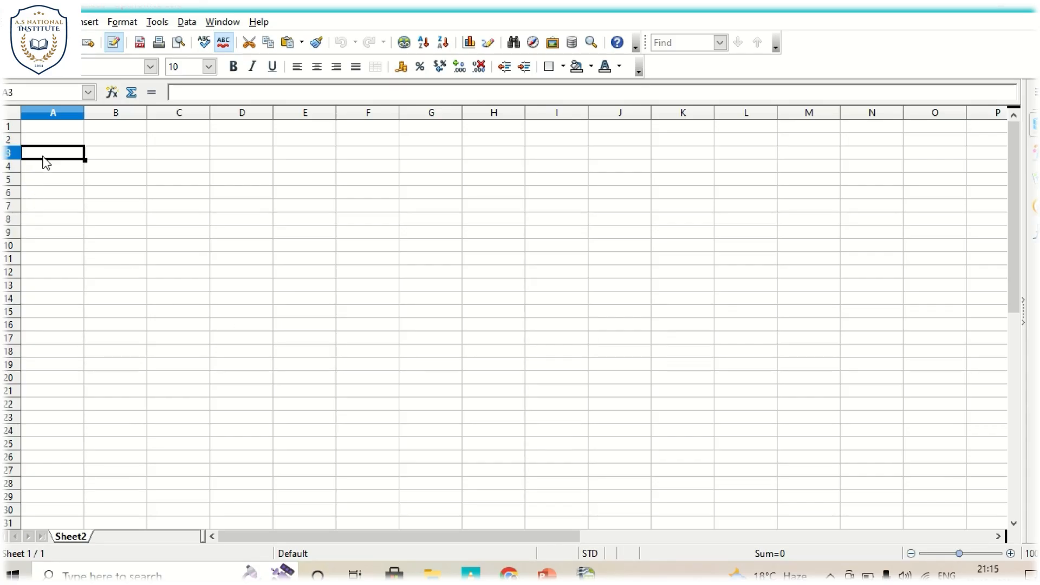
pyautogui.write('T')
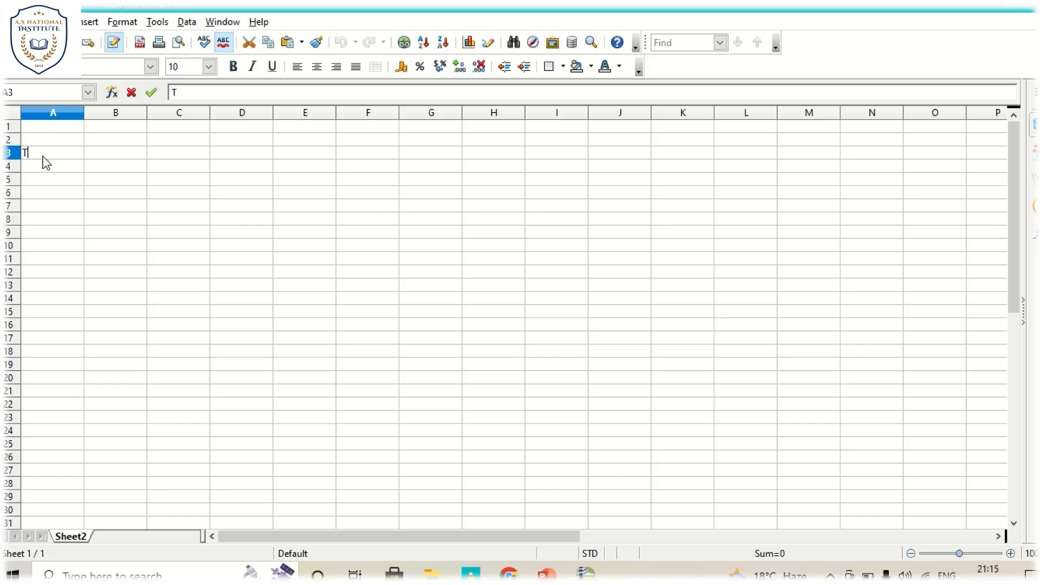
pyautogui.write('o See')
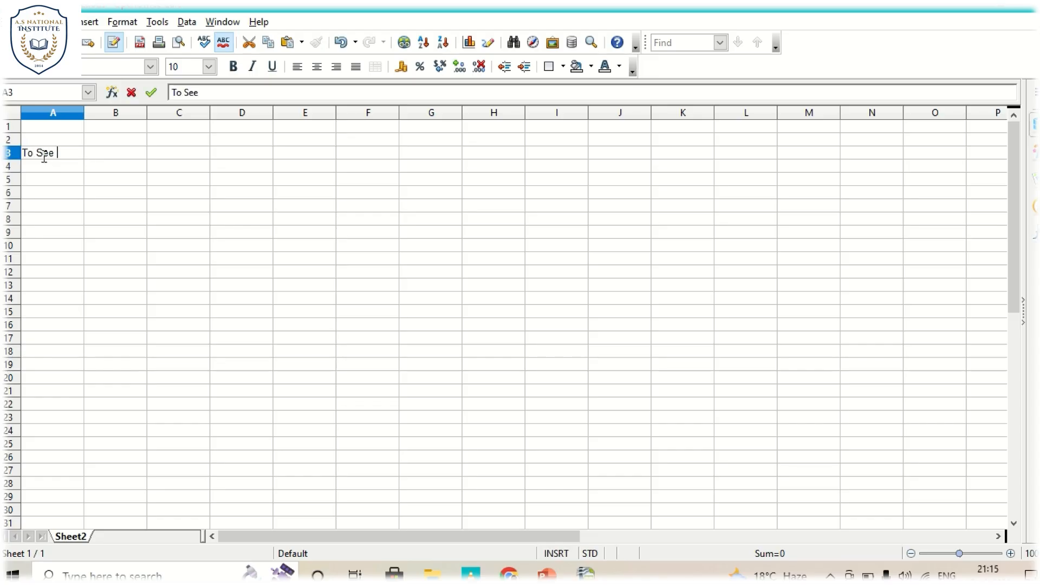
pyautogui.press('BackSpace')
pyautogui.press('BackSpace')
pyautogui.press('BackSpace')
pyautogui.write('Link External Data')
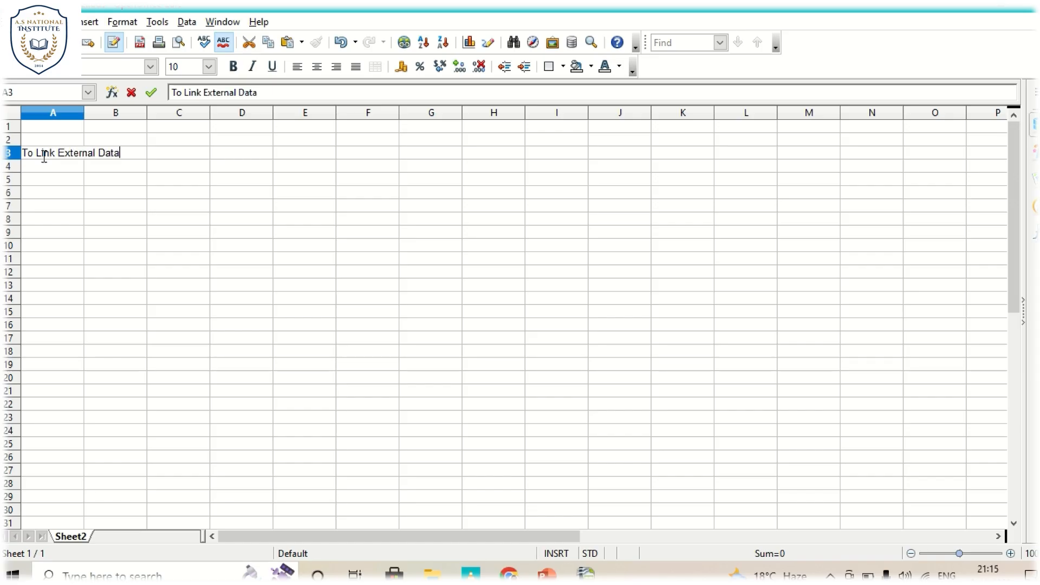
pyautogui.press('Tab')
pyautogui.press('Tab')
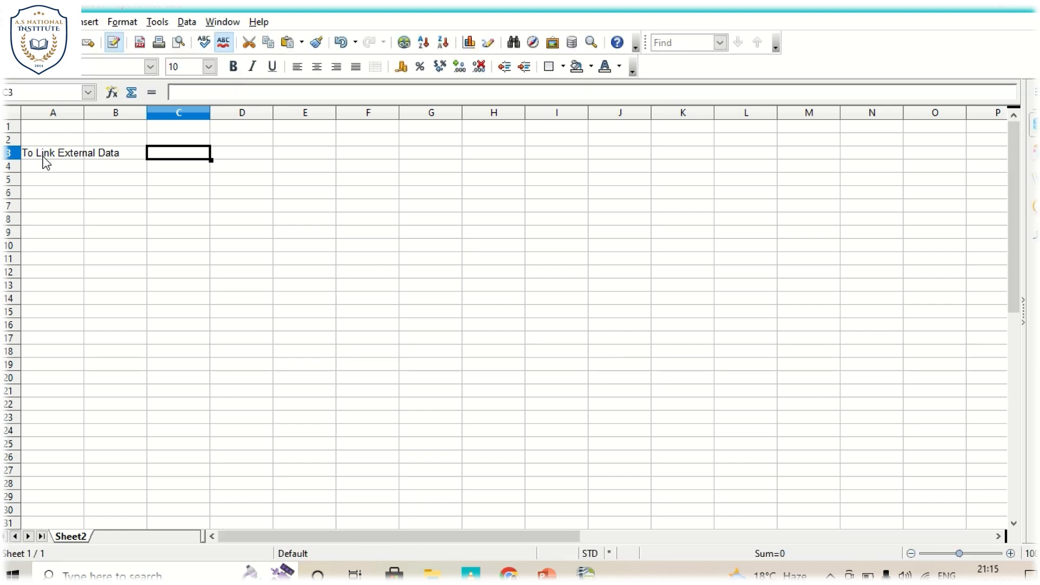
# - Start a link to external data in cell C3 and clear the pasted text from the source URL
pyautogui.click(89, 22)
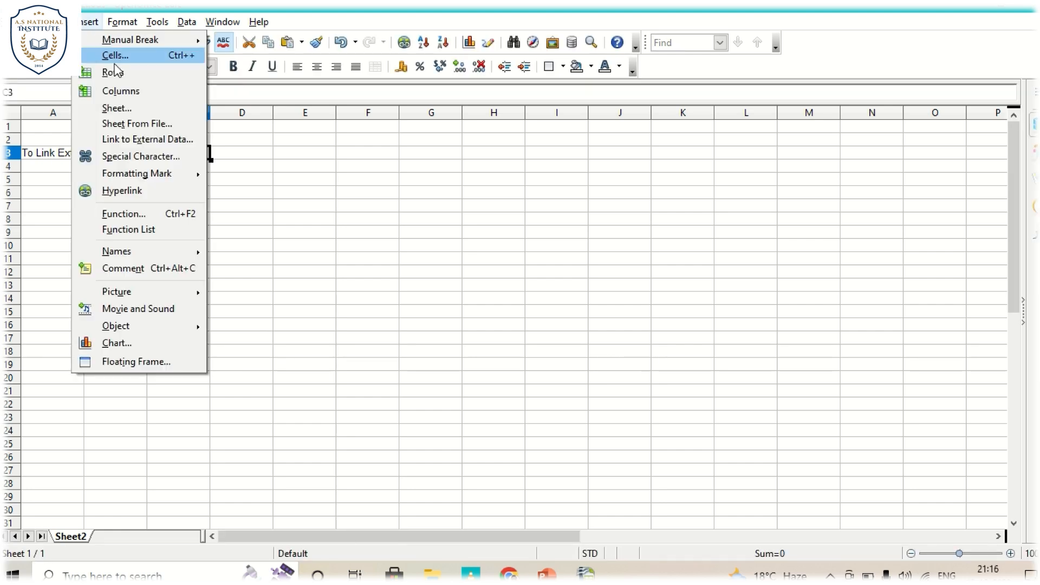
pyautogui.click(130, 139)
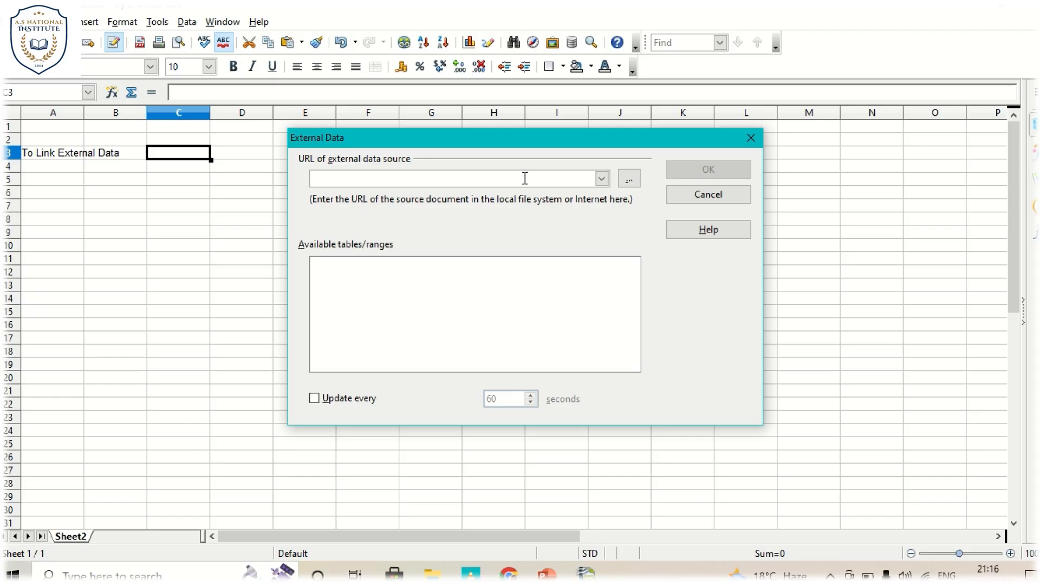
pyautogui.write('https://ncert.nic.in/')
pyautogui.press('BackSpace')
pyautogui.press('BackSpace')
pyautogui.press('BackSpace')
pyautogui.press('BackSpace')
pyautogui.press('BackSpace')
pyautogui.press('BackSpace')
pyautogui.press('BackSpace')
pyautogui.press('BackSpace')
pyautogui.press('BackSpace')
pyautogui.press('BackSpace')
pyautogui.press('BackSpace')
pyautogui.press('BackSpace')
pyautogui.press('BackSpace')
pyautogui.press('BackSpace')
pyautogui.press('BackSpace')
pyautogui.press('BackSpace')
pyautogui.press('BackSpace')
pyautogui.press('BackSpace')
pyautogui.press('BackSpace')
pyautogui.press('BackSpace')
pyautogui.press('BackSpace')
pyautogui.click(509, 575)
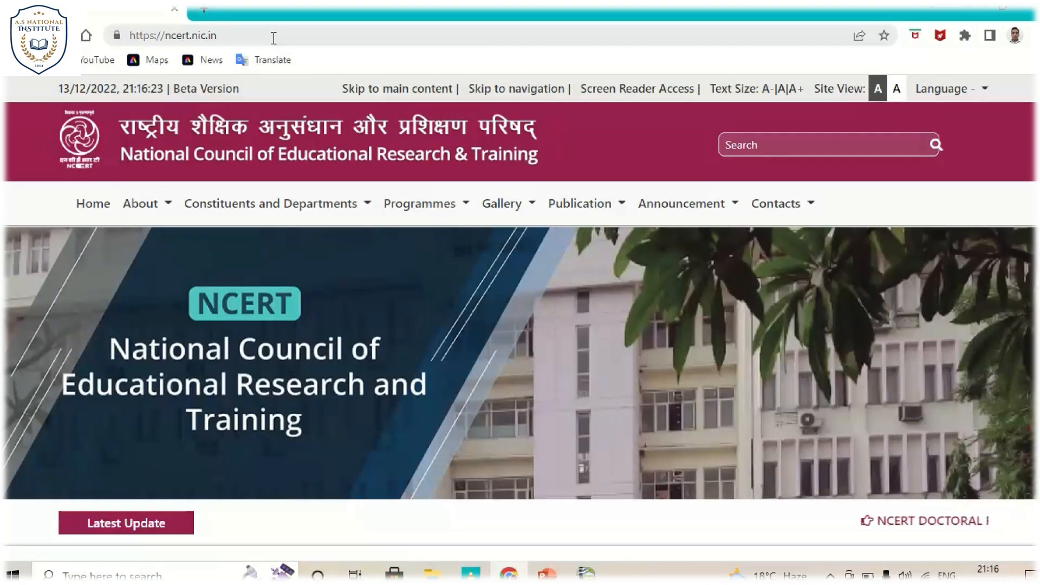
pyautogui.click(273, 36)
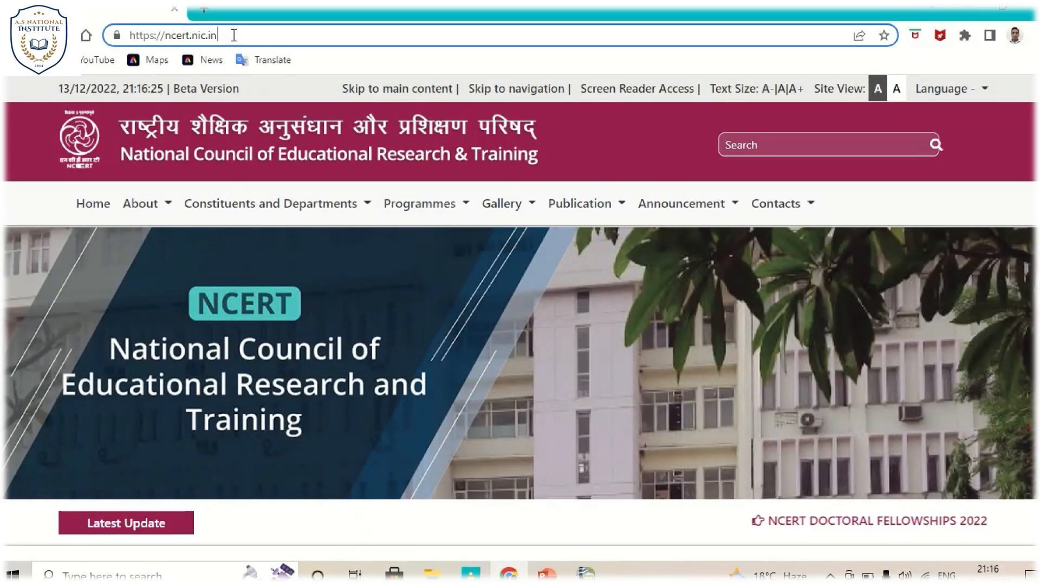
pyautogui.moveTo(242, 37); pyautogui.dragTo(107, 39)
pyautogui.hotkey('ctrl', 'c')
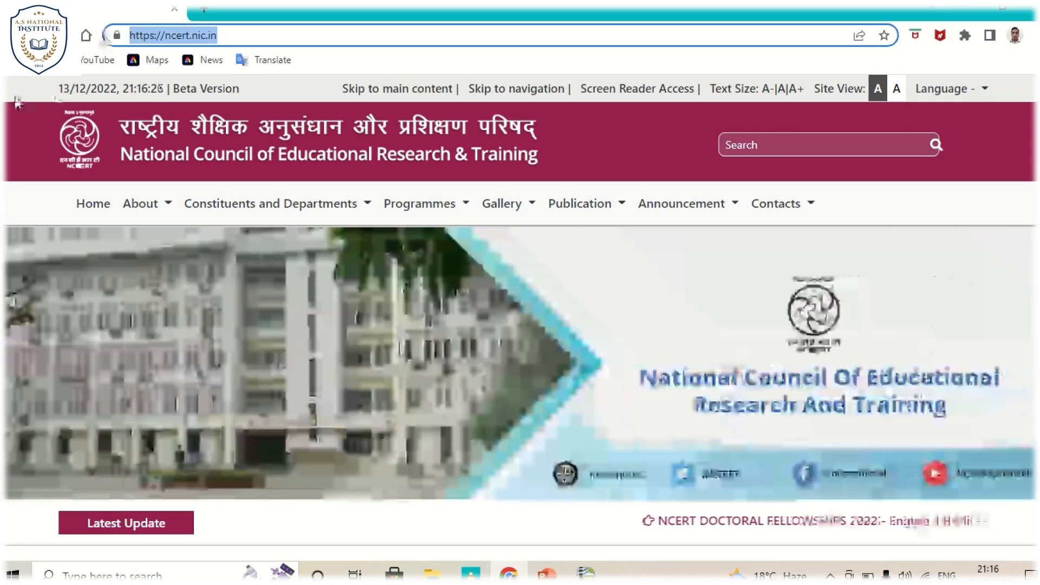
pyautogui.click(17, 103)
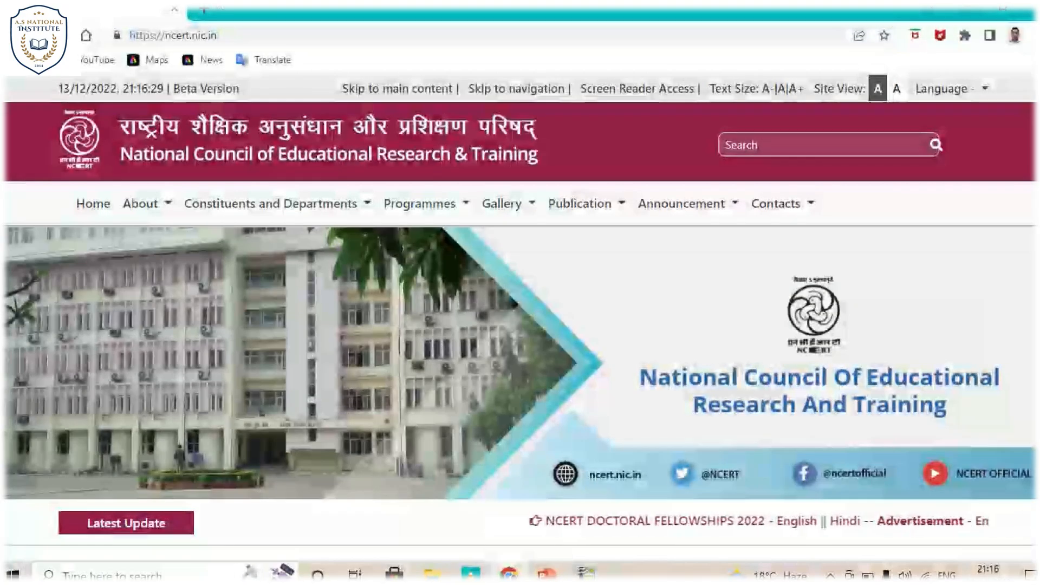
pyautogui.hotkey('ctrl', 't')
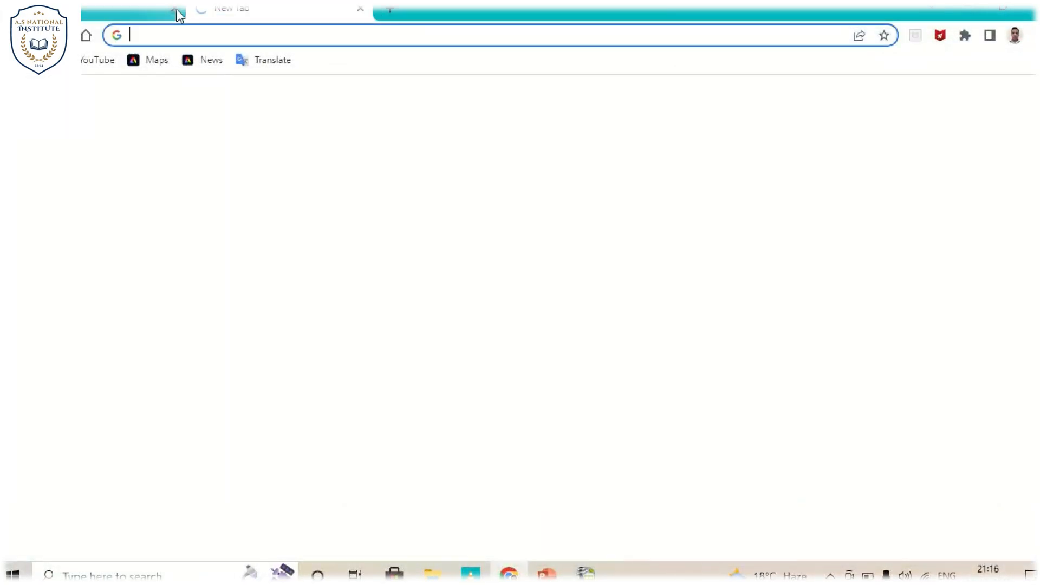
pyautogui.click(176, 9)
pyautogui.click(108, 203)
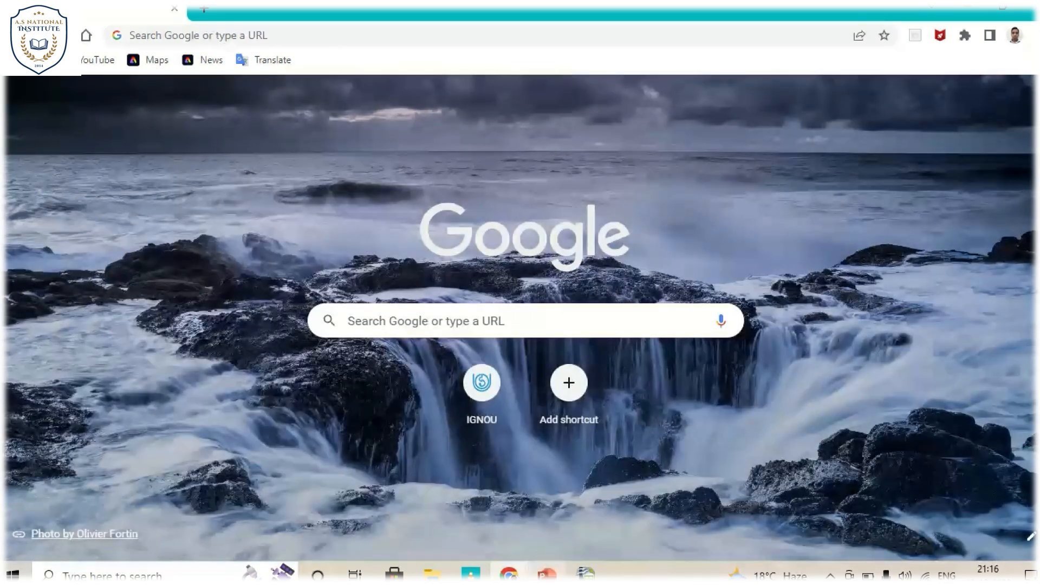
pyautogui.click(586, 573)
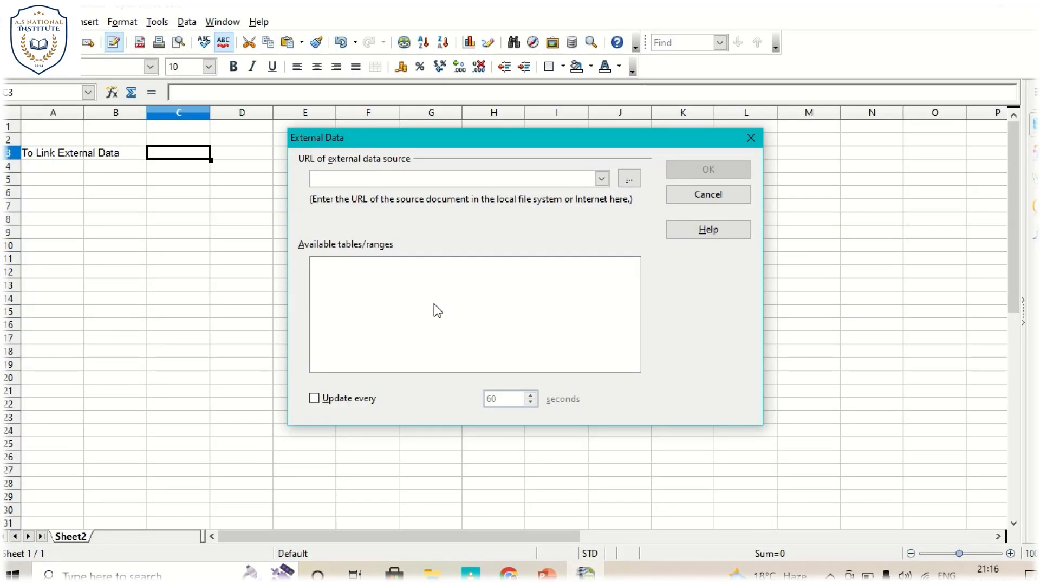
pyautogui.hotkey('ctrl', 'v')
pyautogui.press('Return')
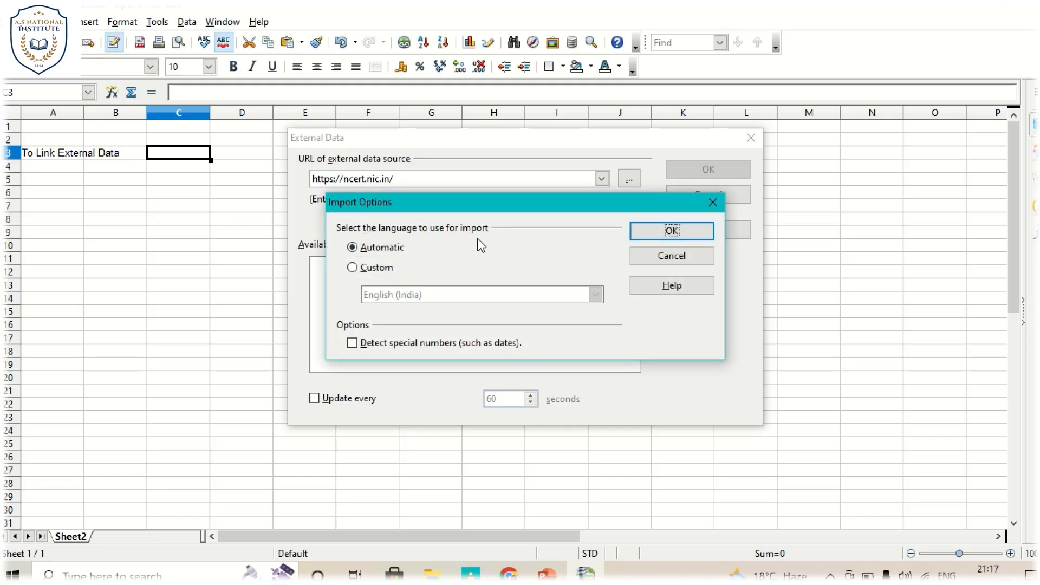
pyautogui.click(354, 268)
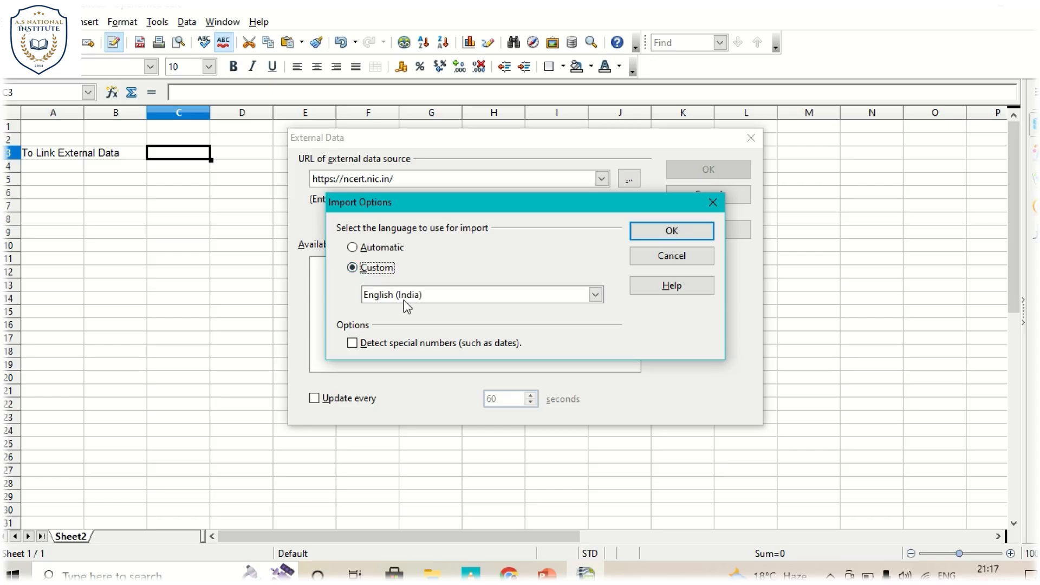
pyautogui.click(353, 248)
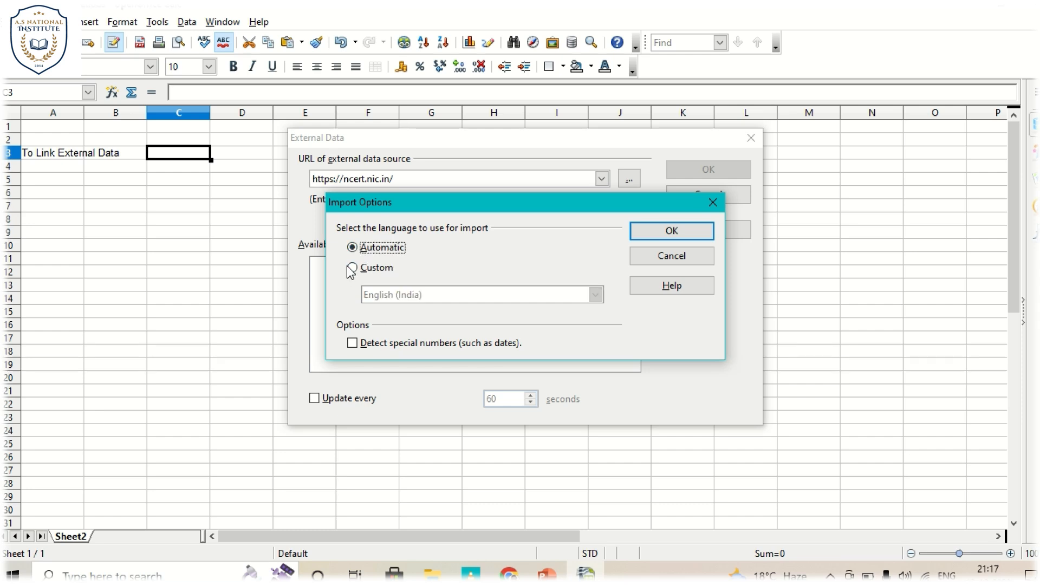
pyautogui.click(353, 268)
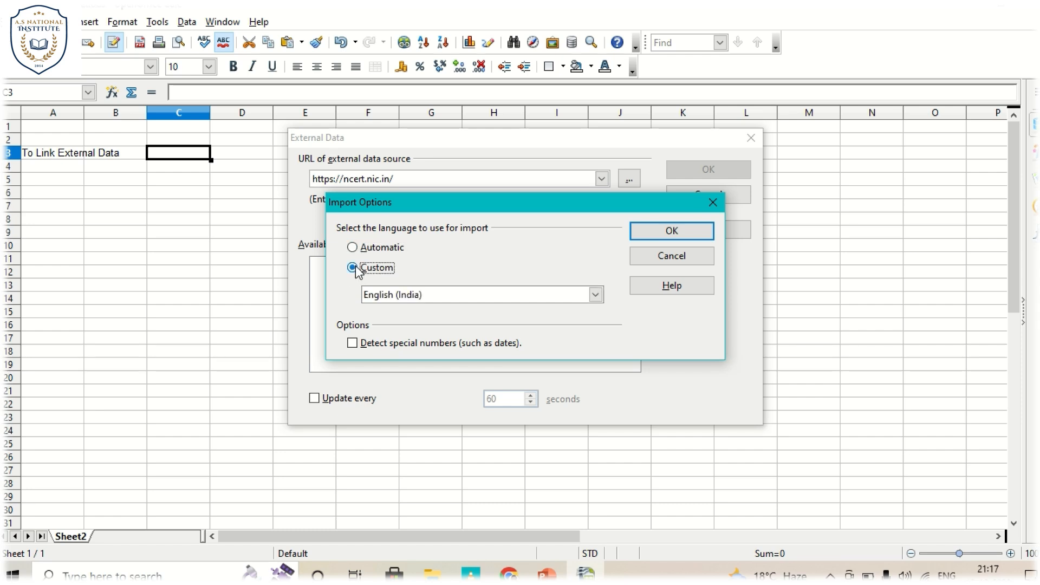
pyautogui.click(687, 238)
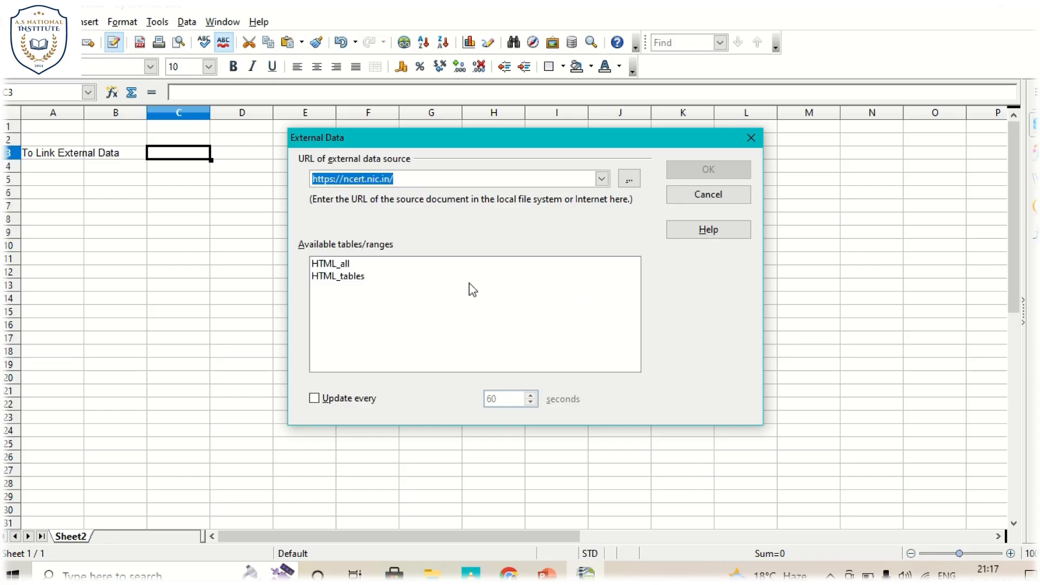
# - Try to insert the HTML_tables range from the NCERT site into cell C3 and update all links
pyautogui.click(353, 264)
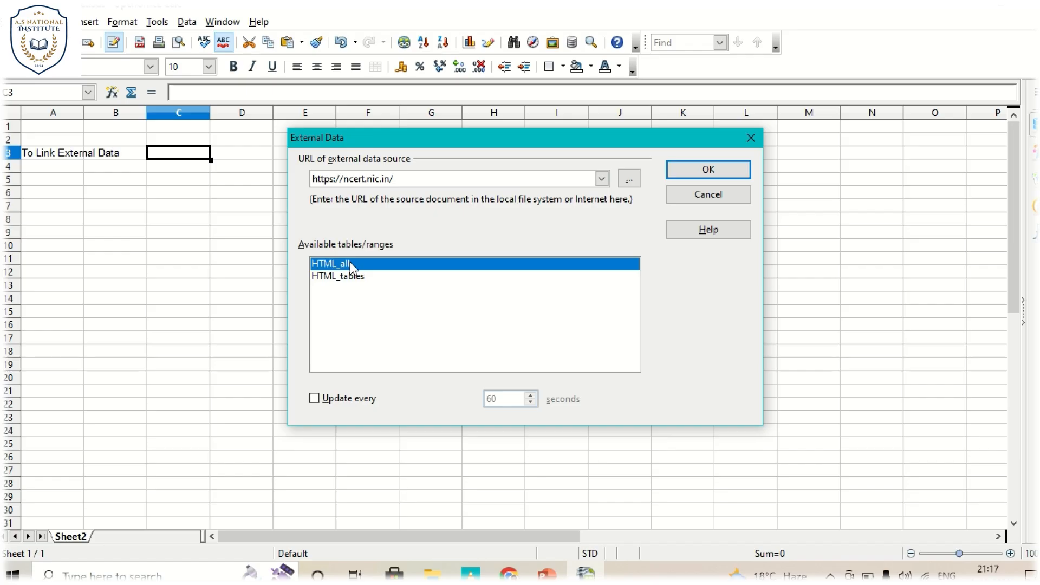
pyautogui.click(353, 277)
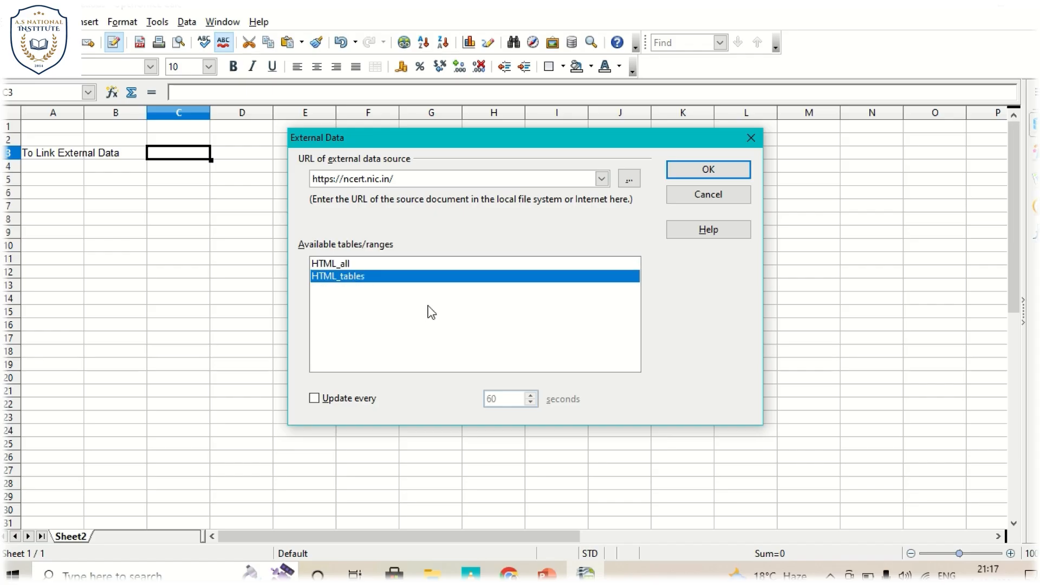
pyautogui.click(717, 179)
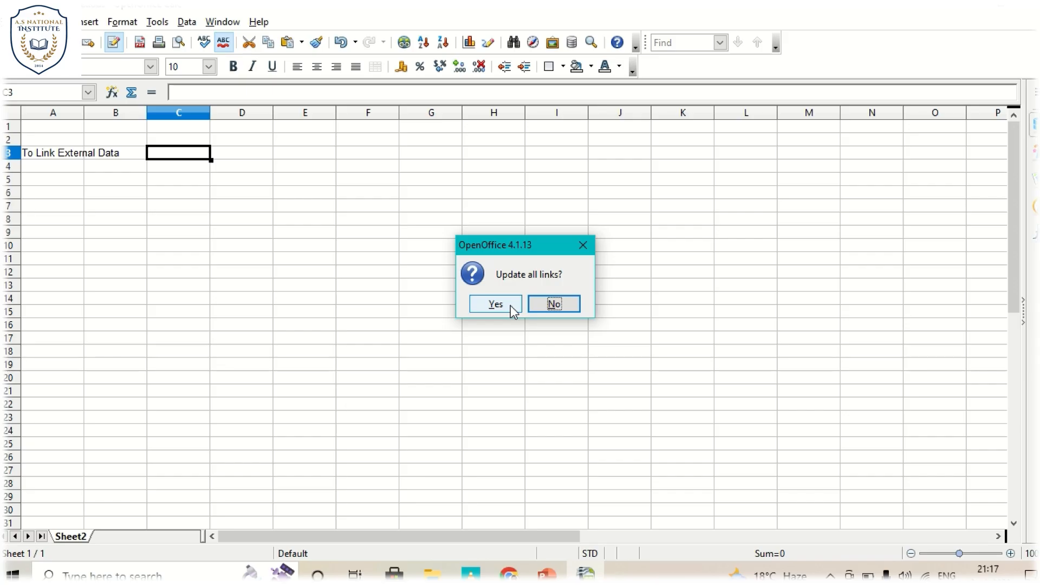
pyautogui.click(494, 305)
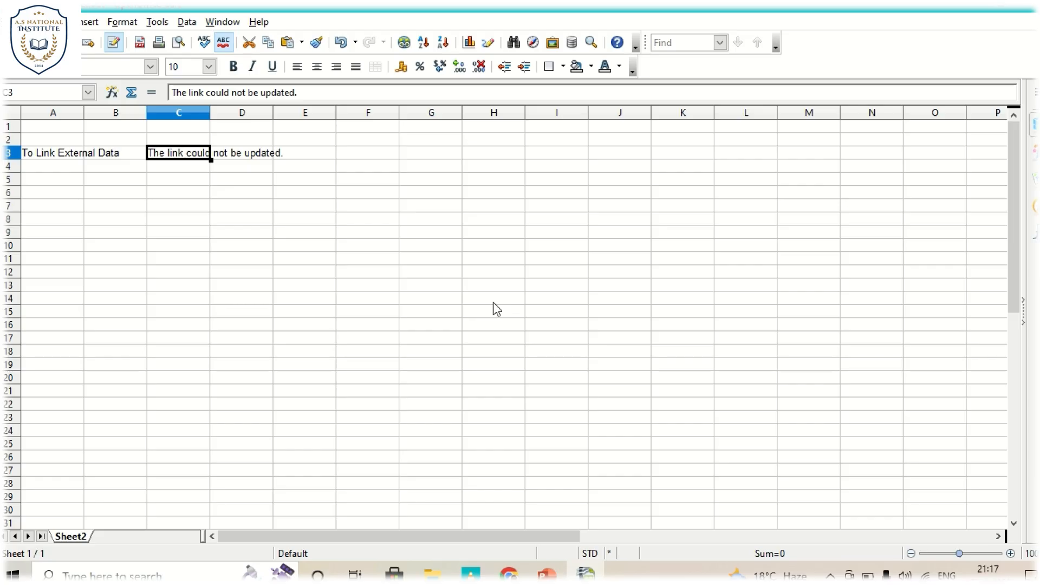
# - Delete all contents of cell C3 and save the spreadsheet
pyautogui.click(150, 192)
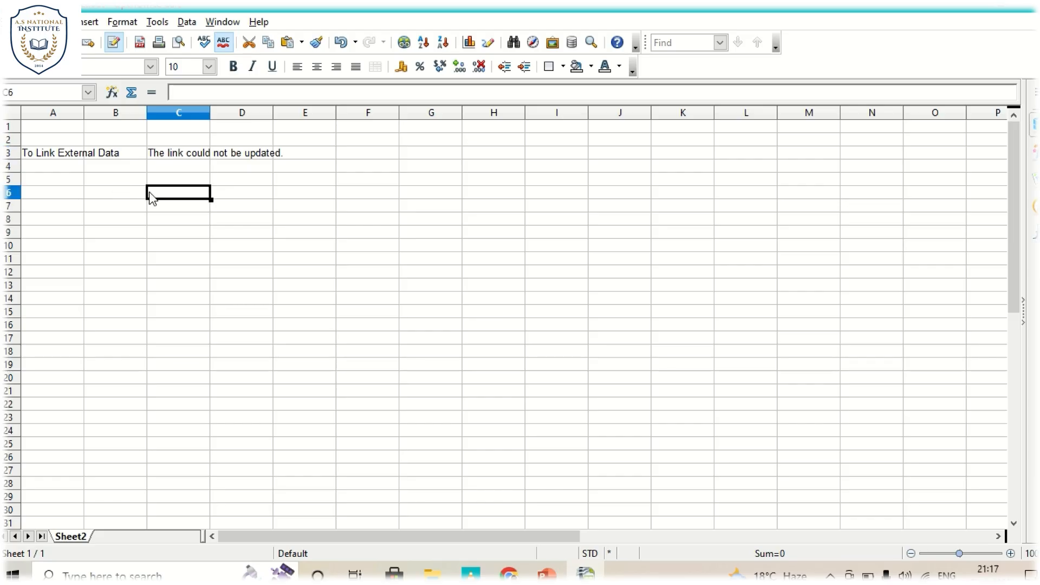
pyautogui.click(184, 155)
pyautogui.press('BackSpace')
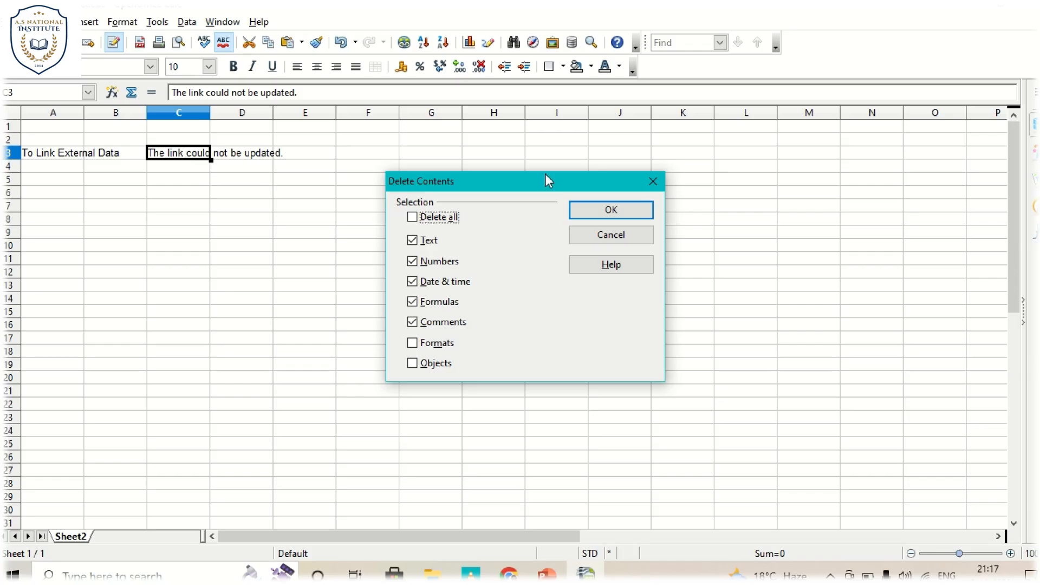
pyautogui.click(440, 218)
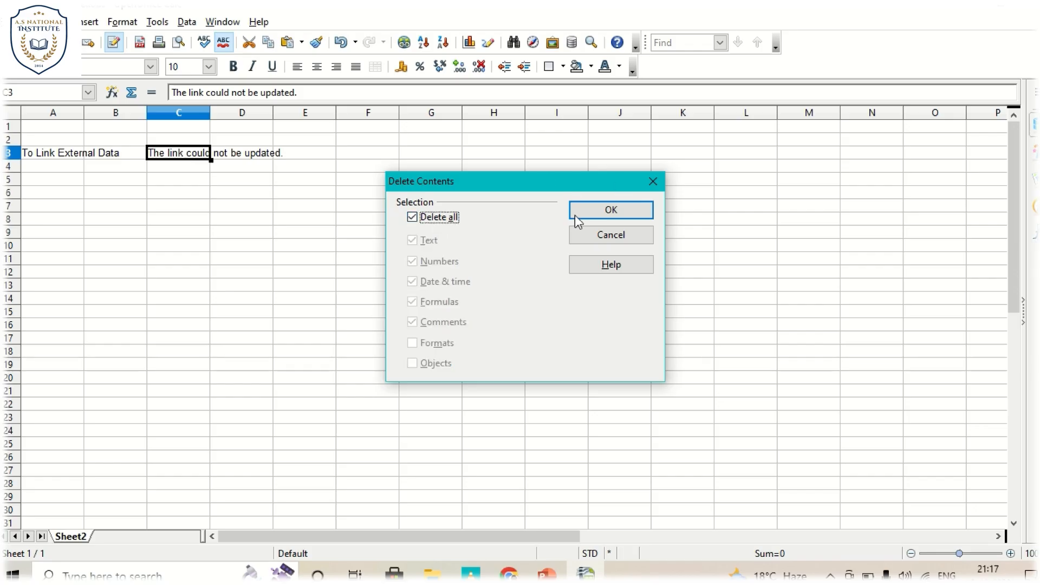
pyautogui.click(609, 203)
pyautogui.hotkey('ctrl', 's')
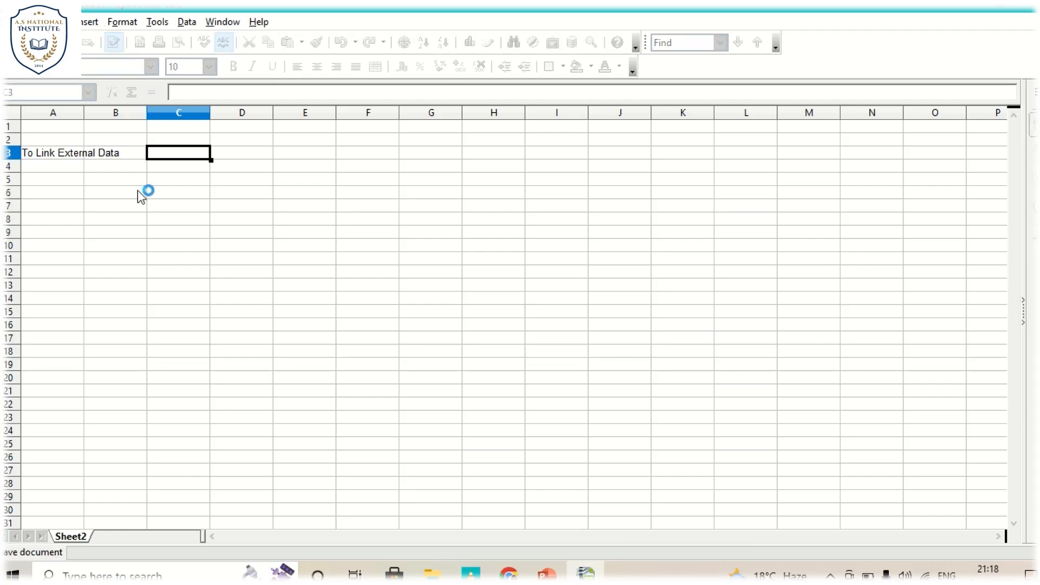
# - Switch to Google Chrome and open the sarkariresult.com website
pyautogui.click(514, 573)
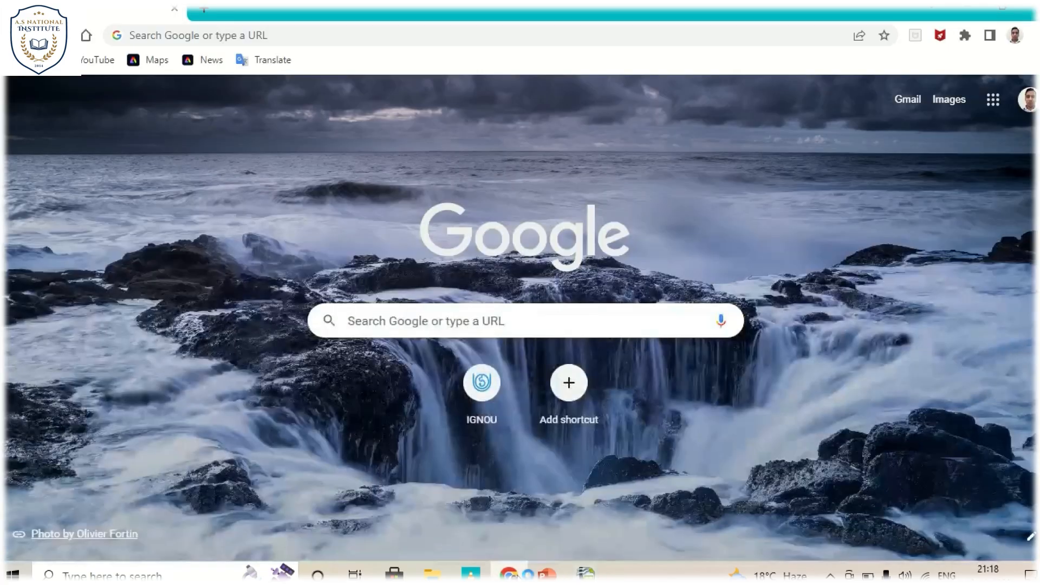
pyautogui.click(260, 36)
pyautogui.write('sarkariresult.com')
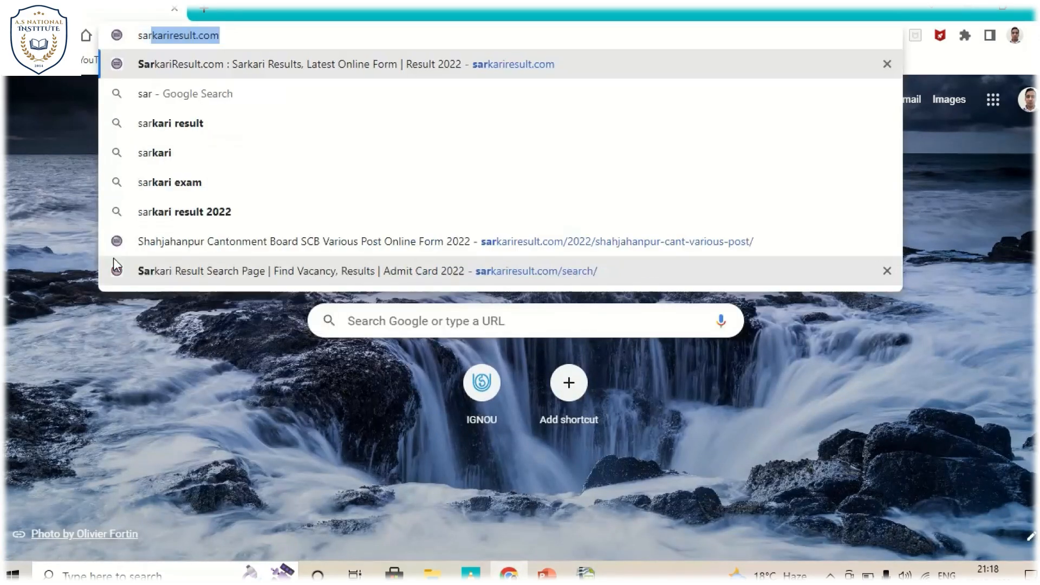
pyautogui.press('Return')
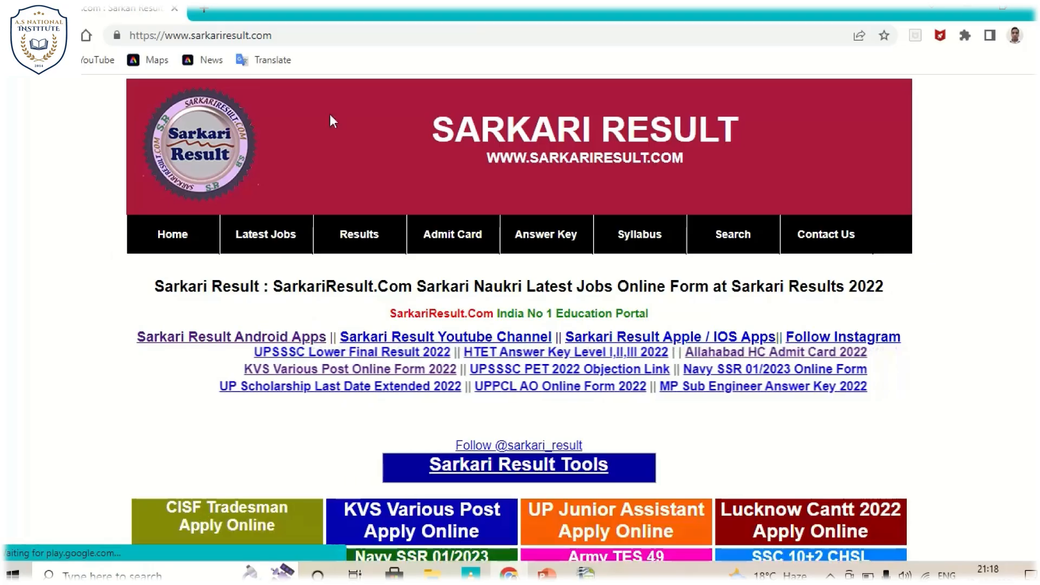
pyautogui.click(314, 36)
pyautogui.moveTo(313, 36); pyautogui.dragTo(6, 235)
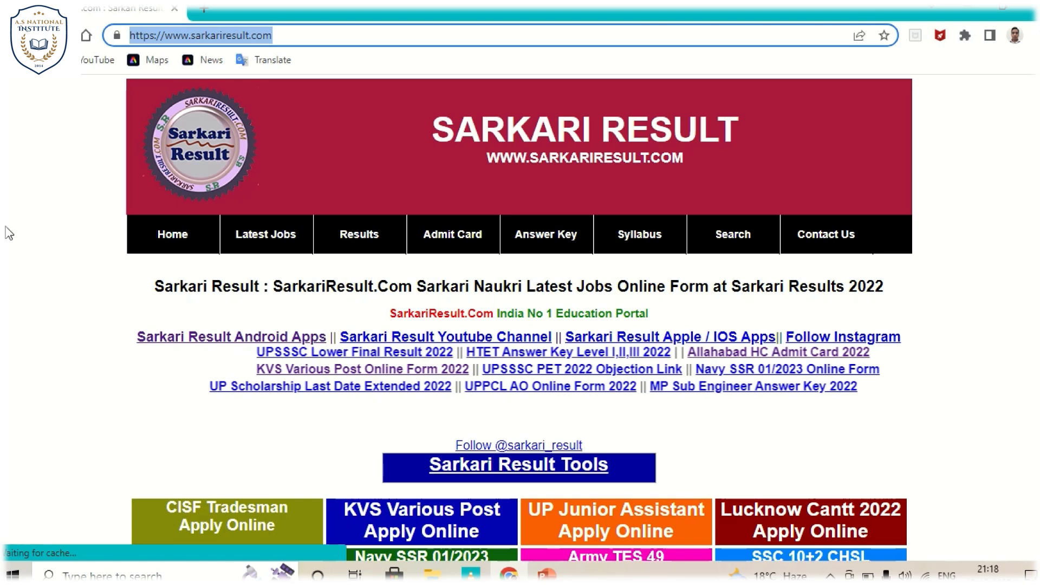
pyautogui.click(39, 229)
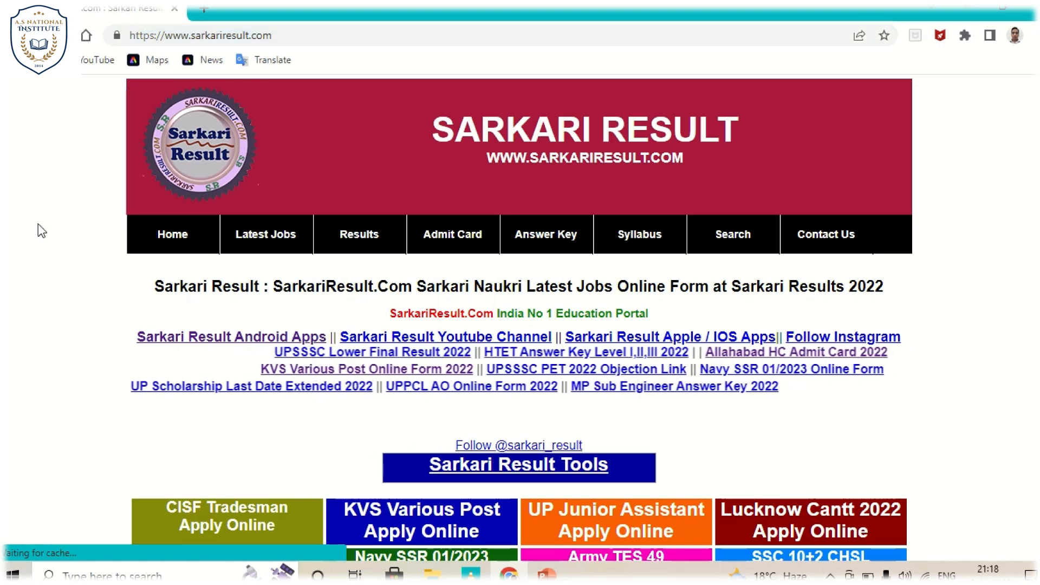
pyautogui.click(202, 11)
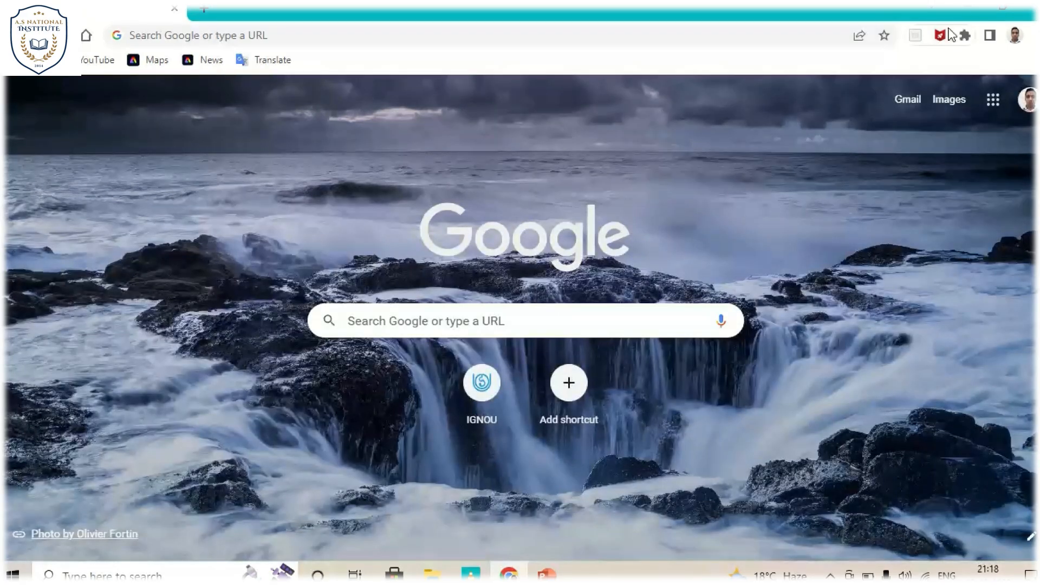
# - Go to the desktop, reopen the Linking Data Sheet spreadsheet in OpenOffice and recover the document
pyautogui.click(974, 9)
pyautogui.rightClick(669, 213)
pyautogui.click(710, 258)
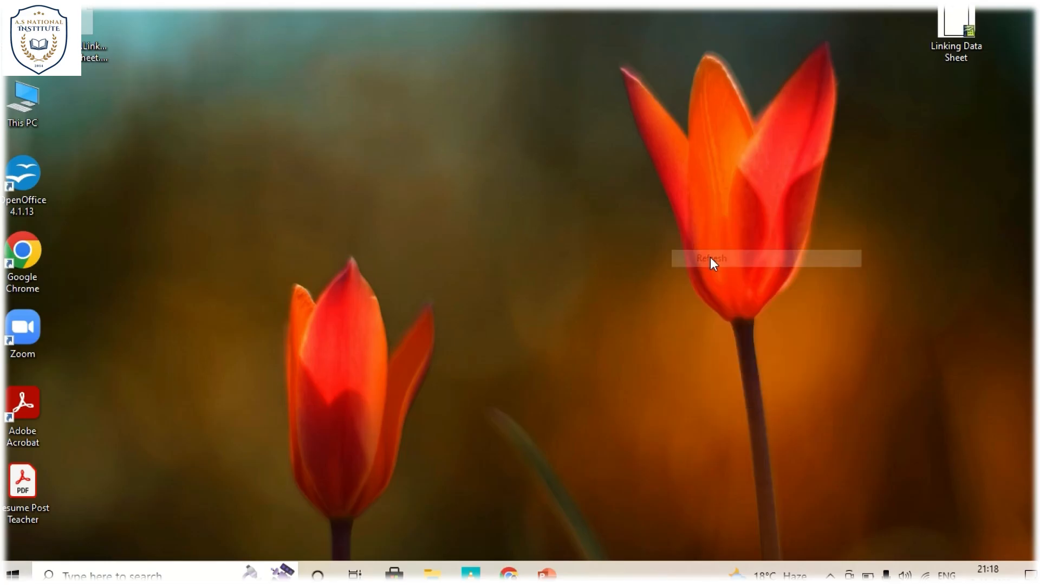
pyautogui.doubleClick(949, 19)
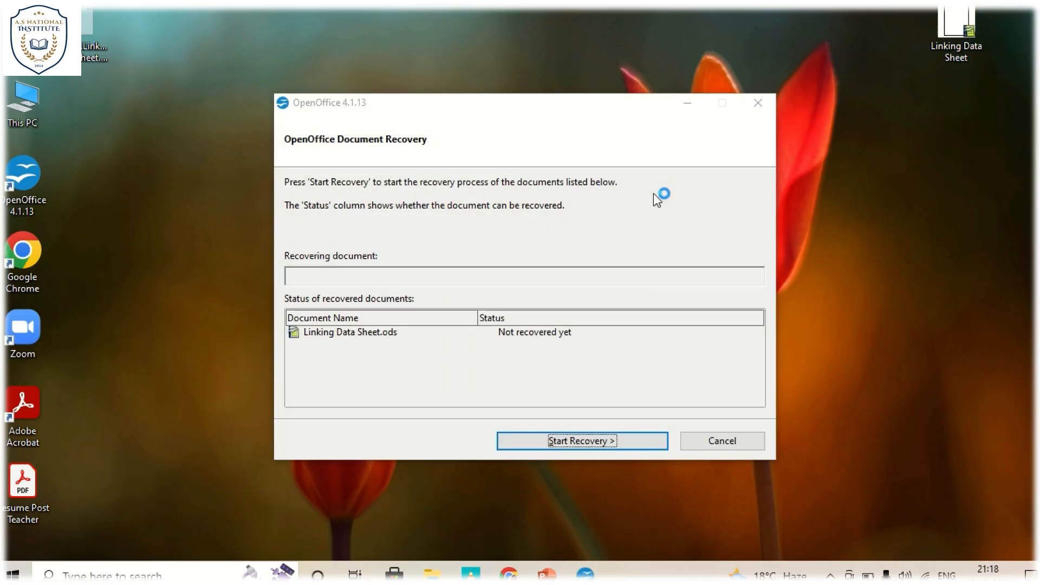
pyautogui.click(571, 440)
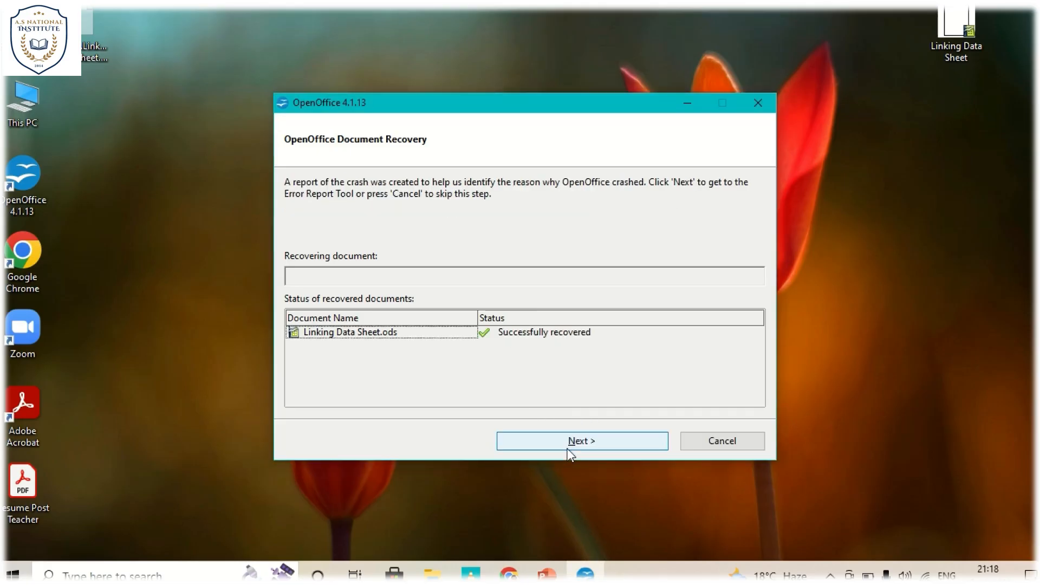
pyautogui.click(570, 442)
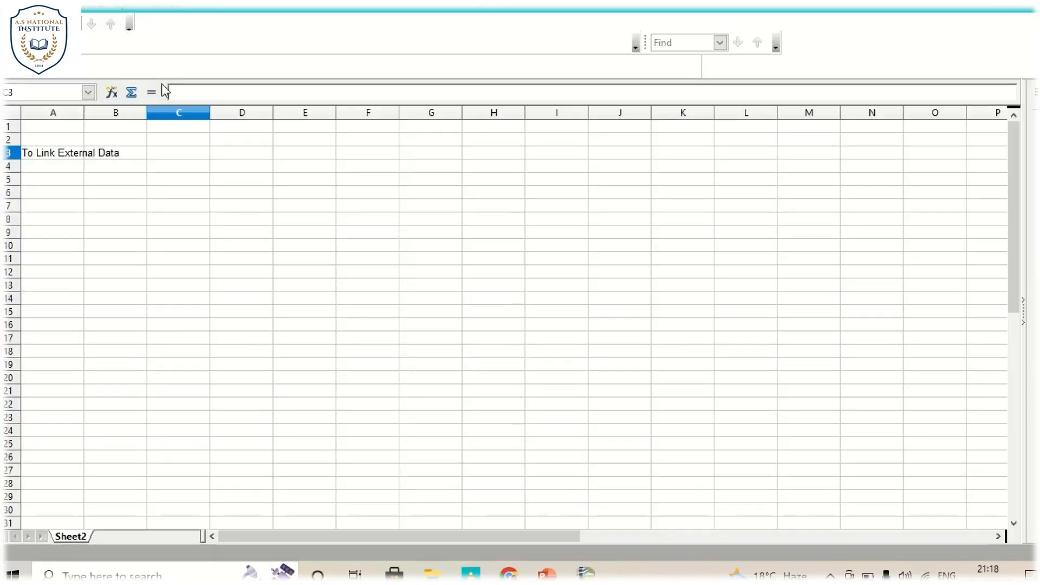
pyautogui.click(168, 157)
pyautogui.click(90, 23)
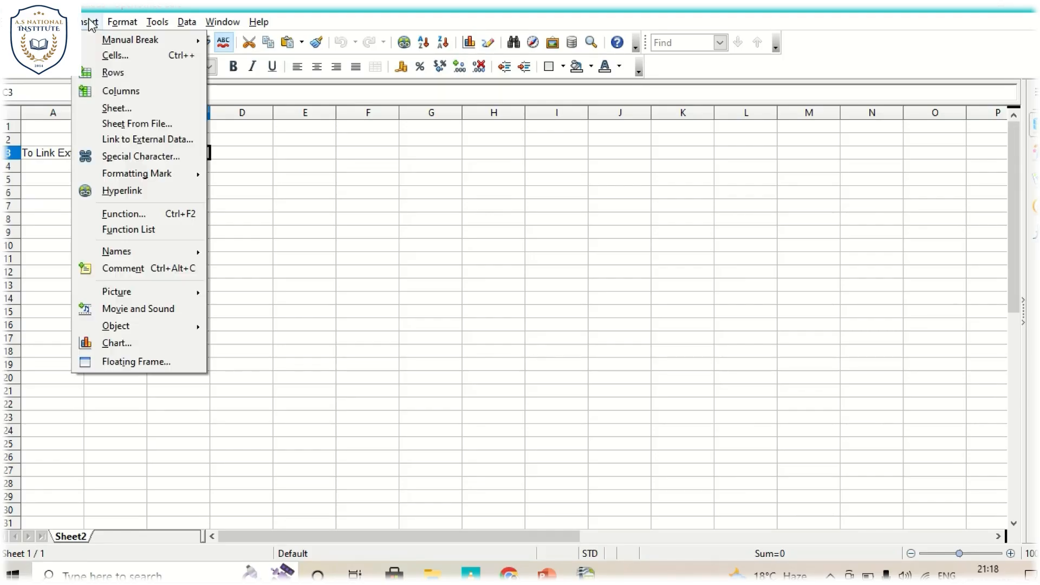
pyautogui.click(119, 140)
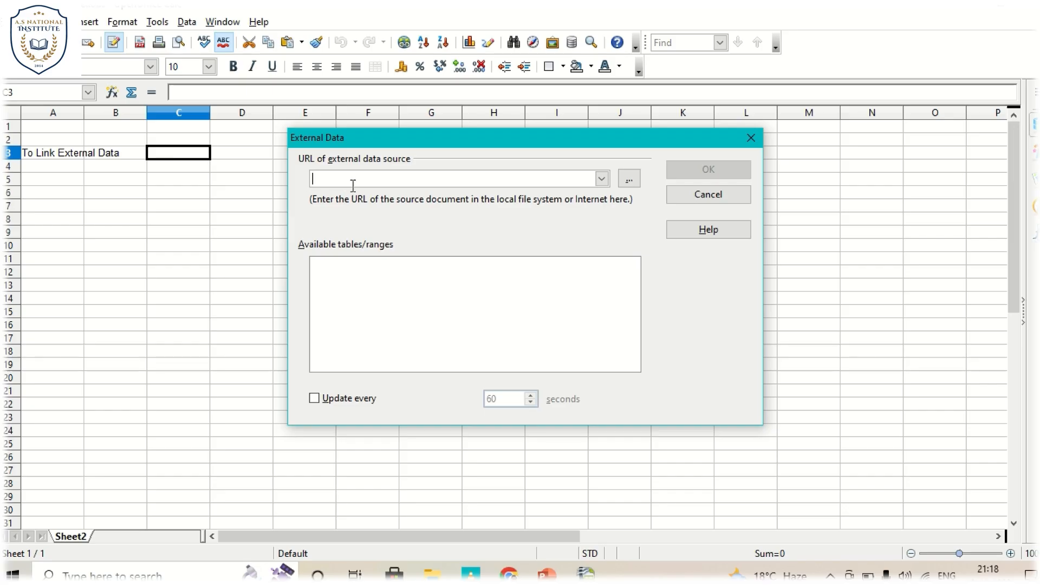
pyautogui.write('https://www.sarkariresult.com/')
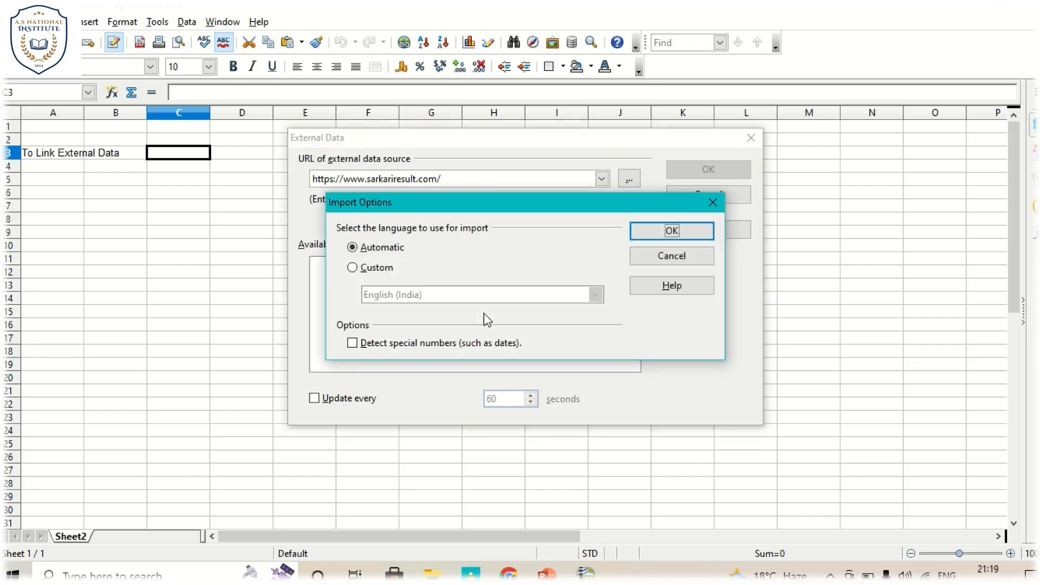
pyautogui.click(652, 229)
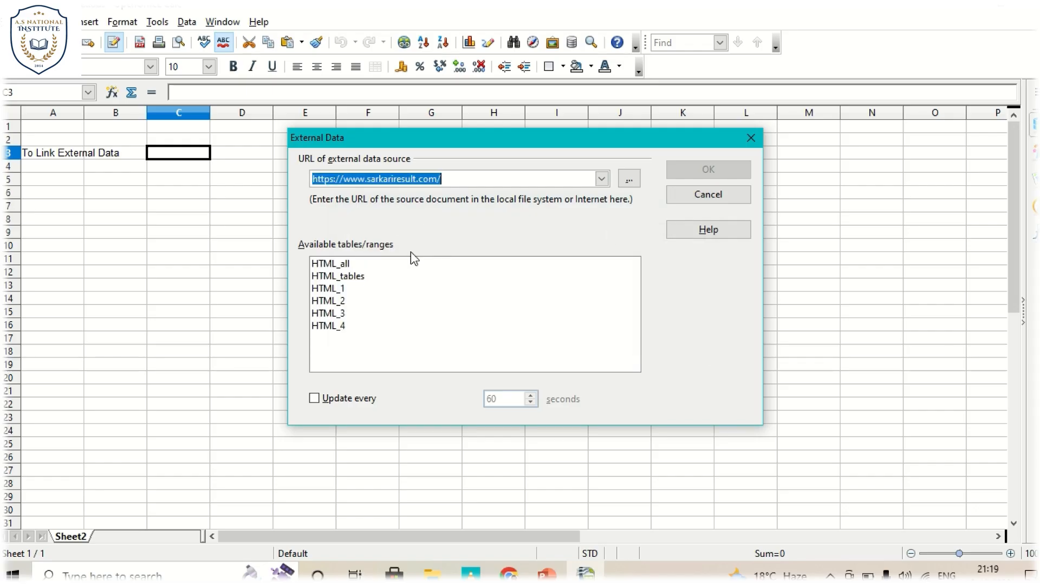
# - Insert the HTML_tables range from the website at cell C3 and update all links
pyautogui.click(326, 290)
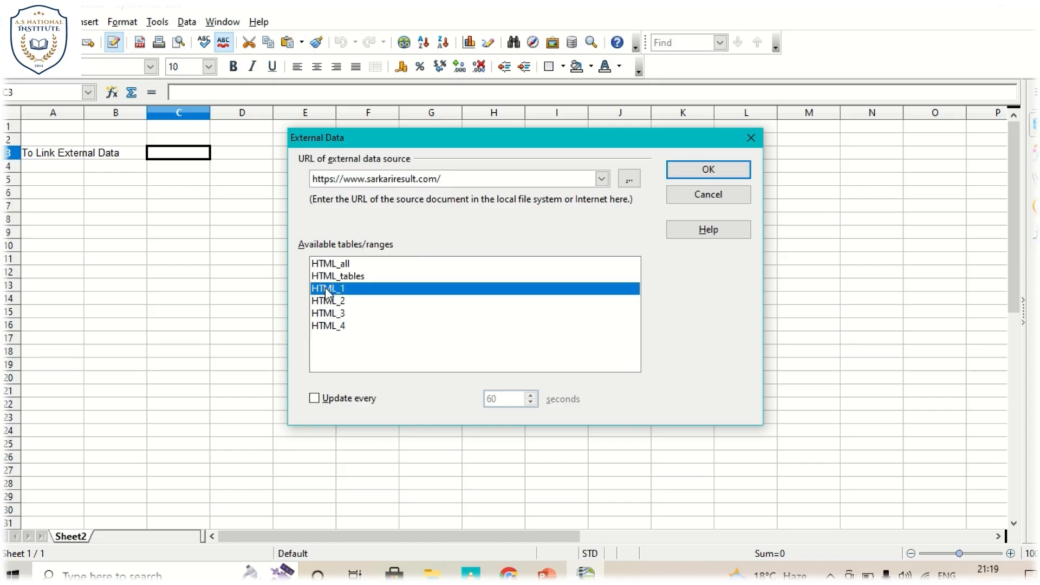
pyautogui.click(341, 276)
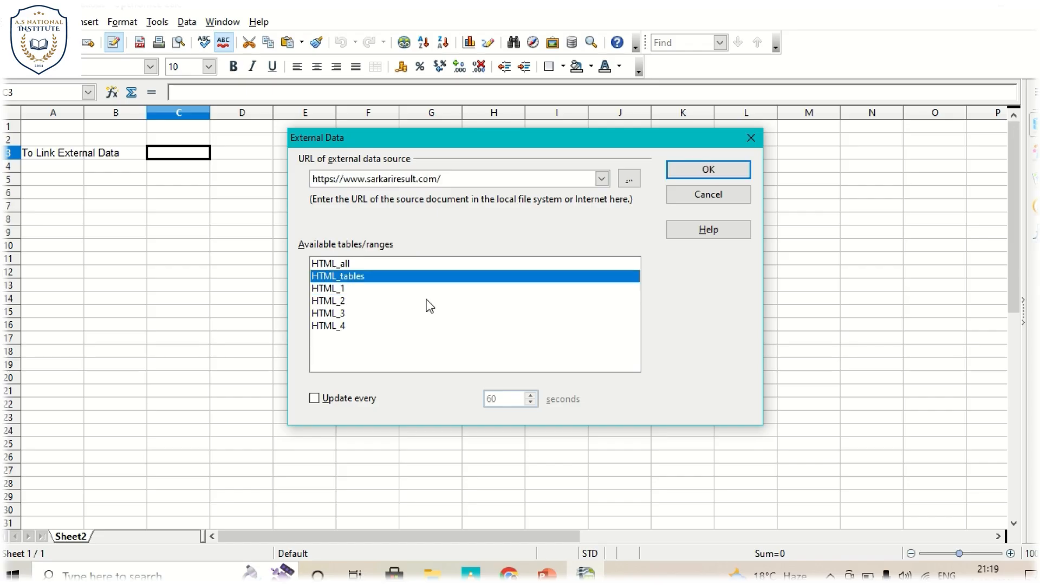
pyautogui.click(707, 170)
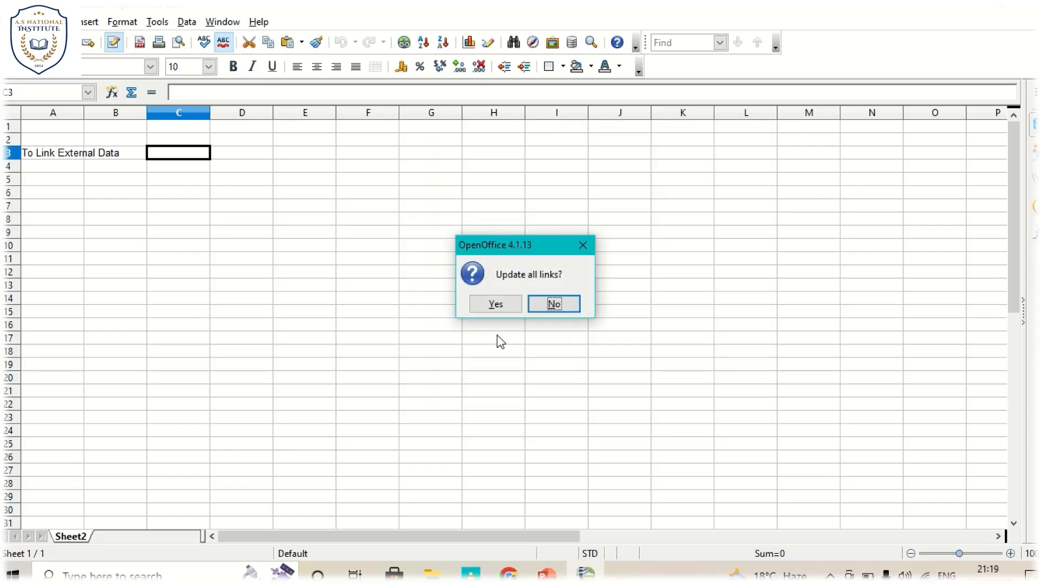
pyautogui.click(501, 304)
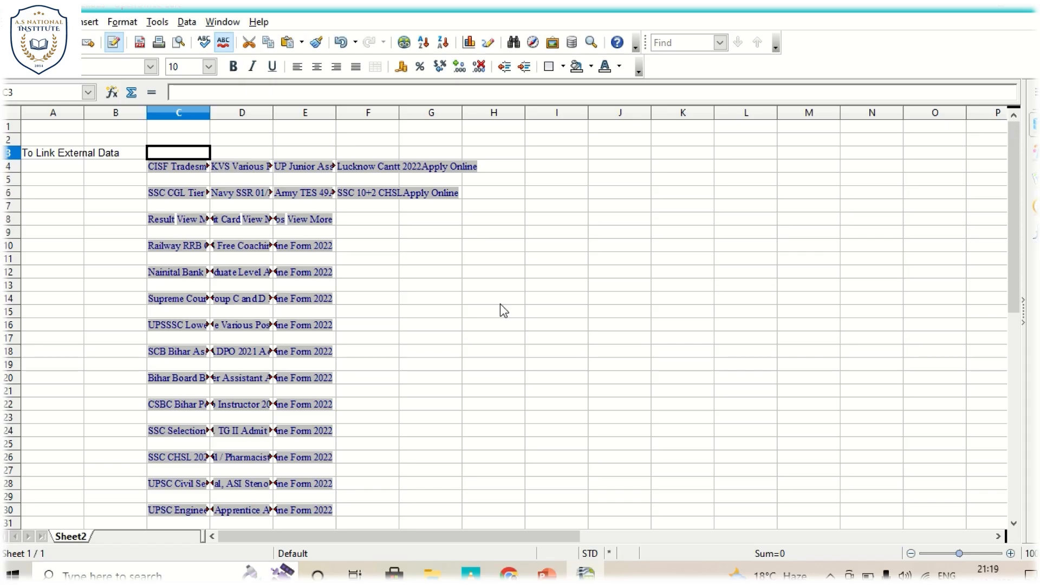
pyautogui.click(503, 310)
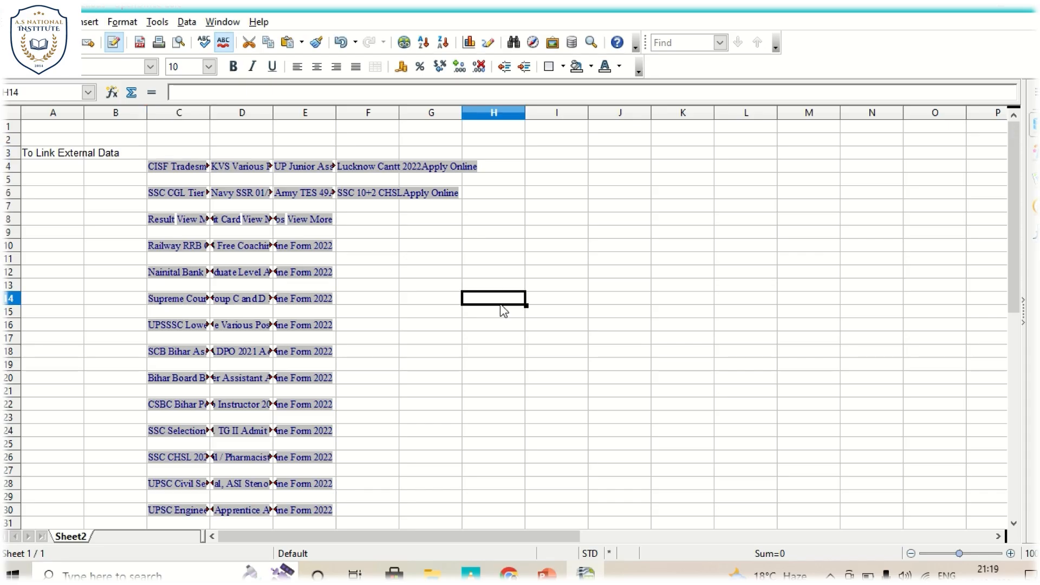
# - Follow the CISF Tradesman hyperlink in cell C4 to check its web page, and close the page again
pyautogui.click(175, 162)
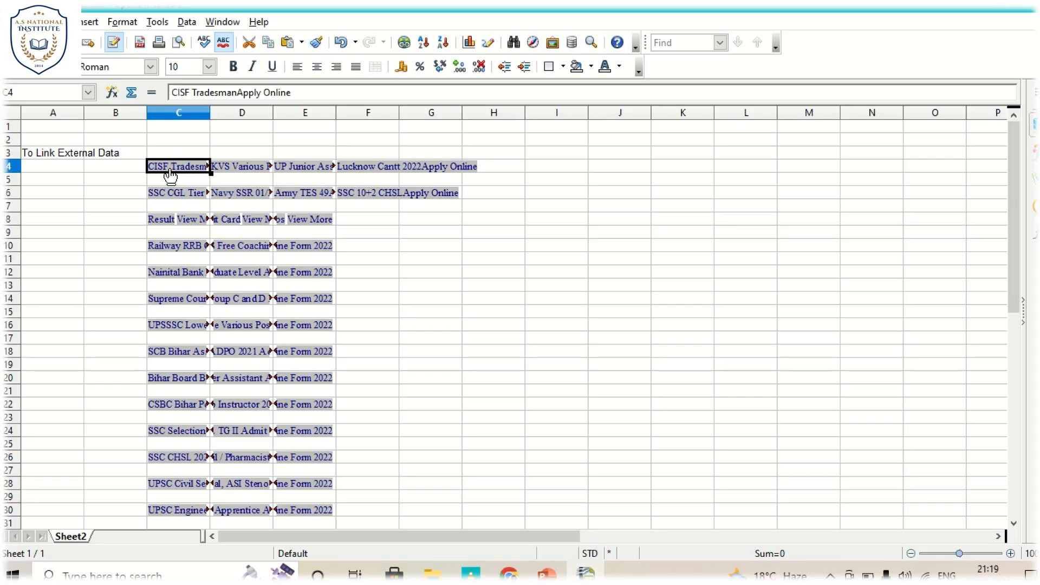
pyautogui.keyDown('ctrl'); pyautogui.click(173, 174); pyautogui.keyUp('ctrl')
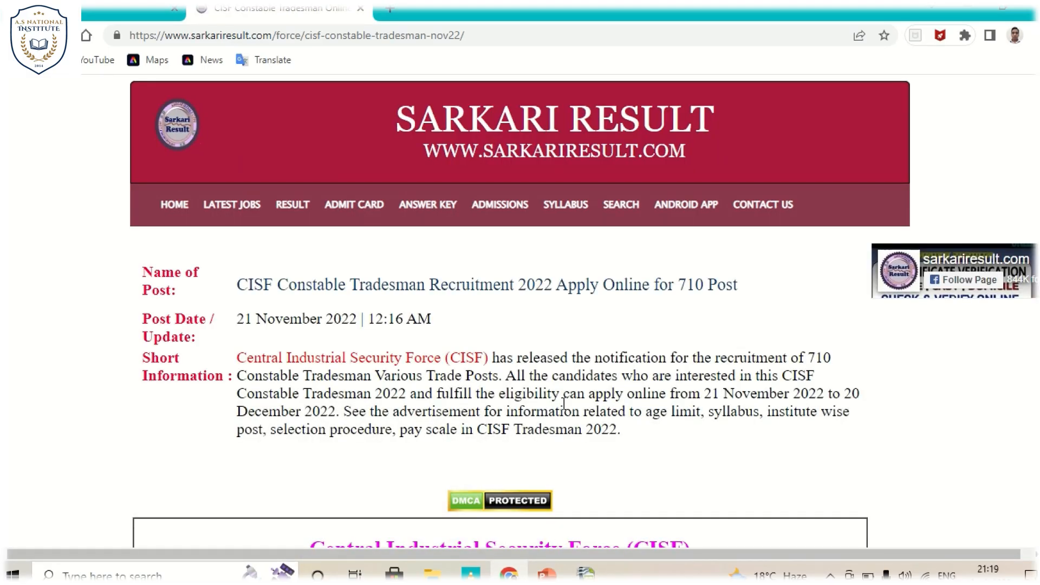
pyautogui.click(359, 9)
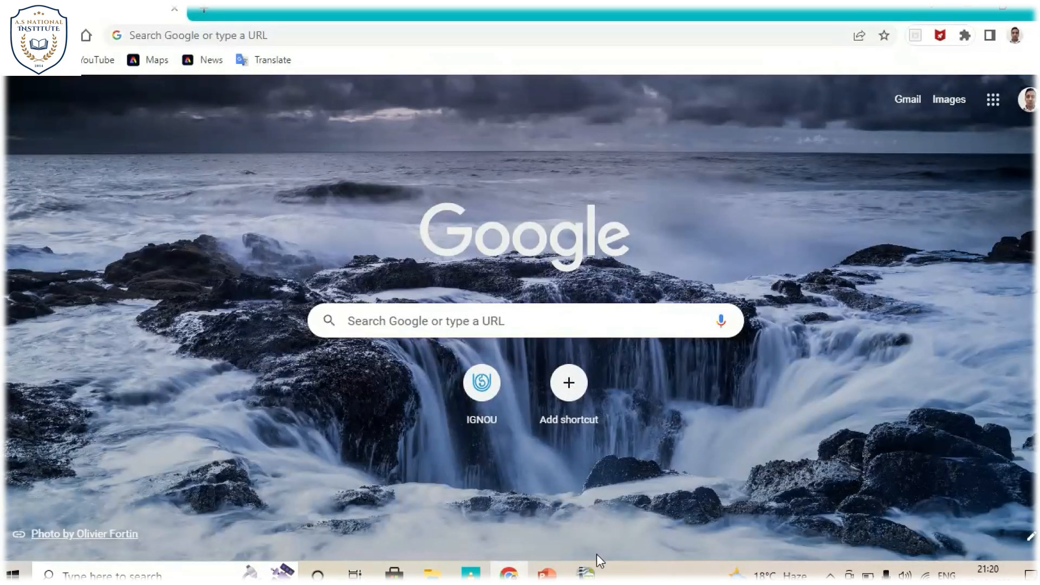
# - Switch to the lecture presentation in PowerPoint
pyautogui.click(547, 575)
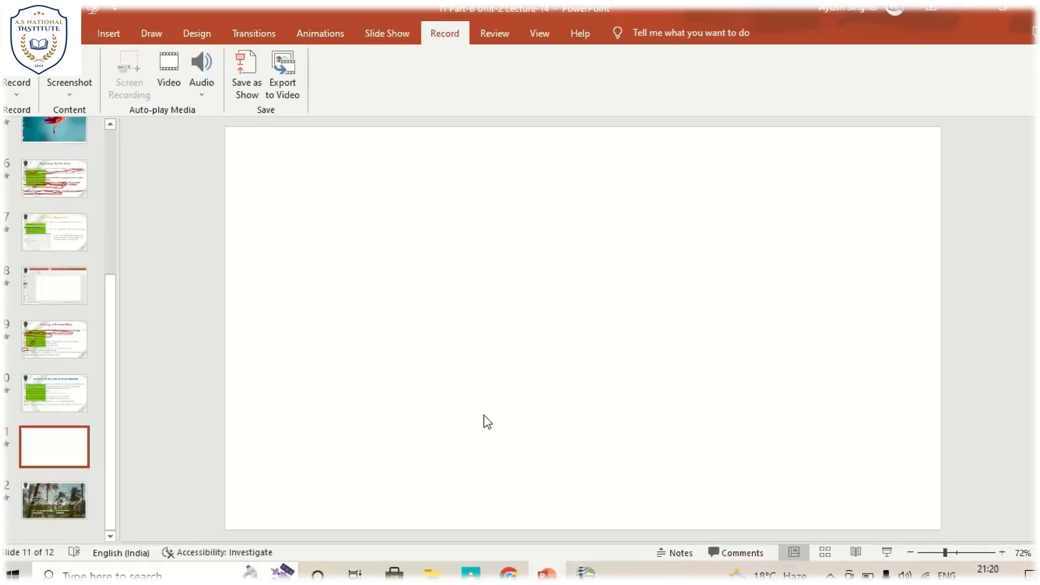